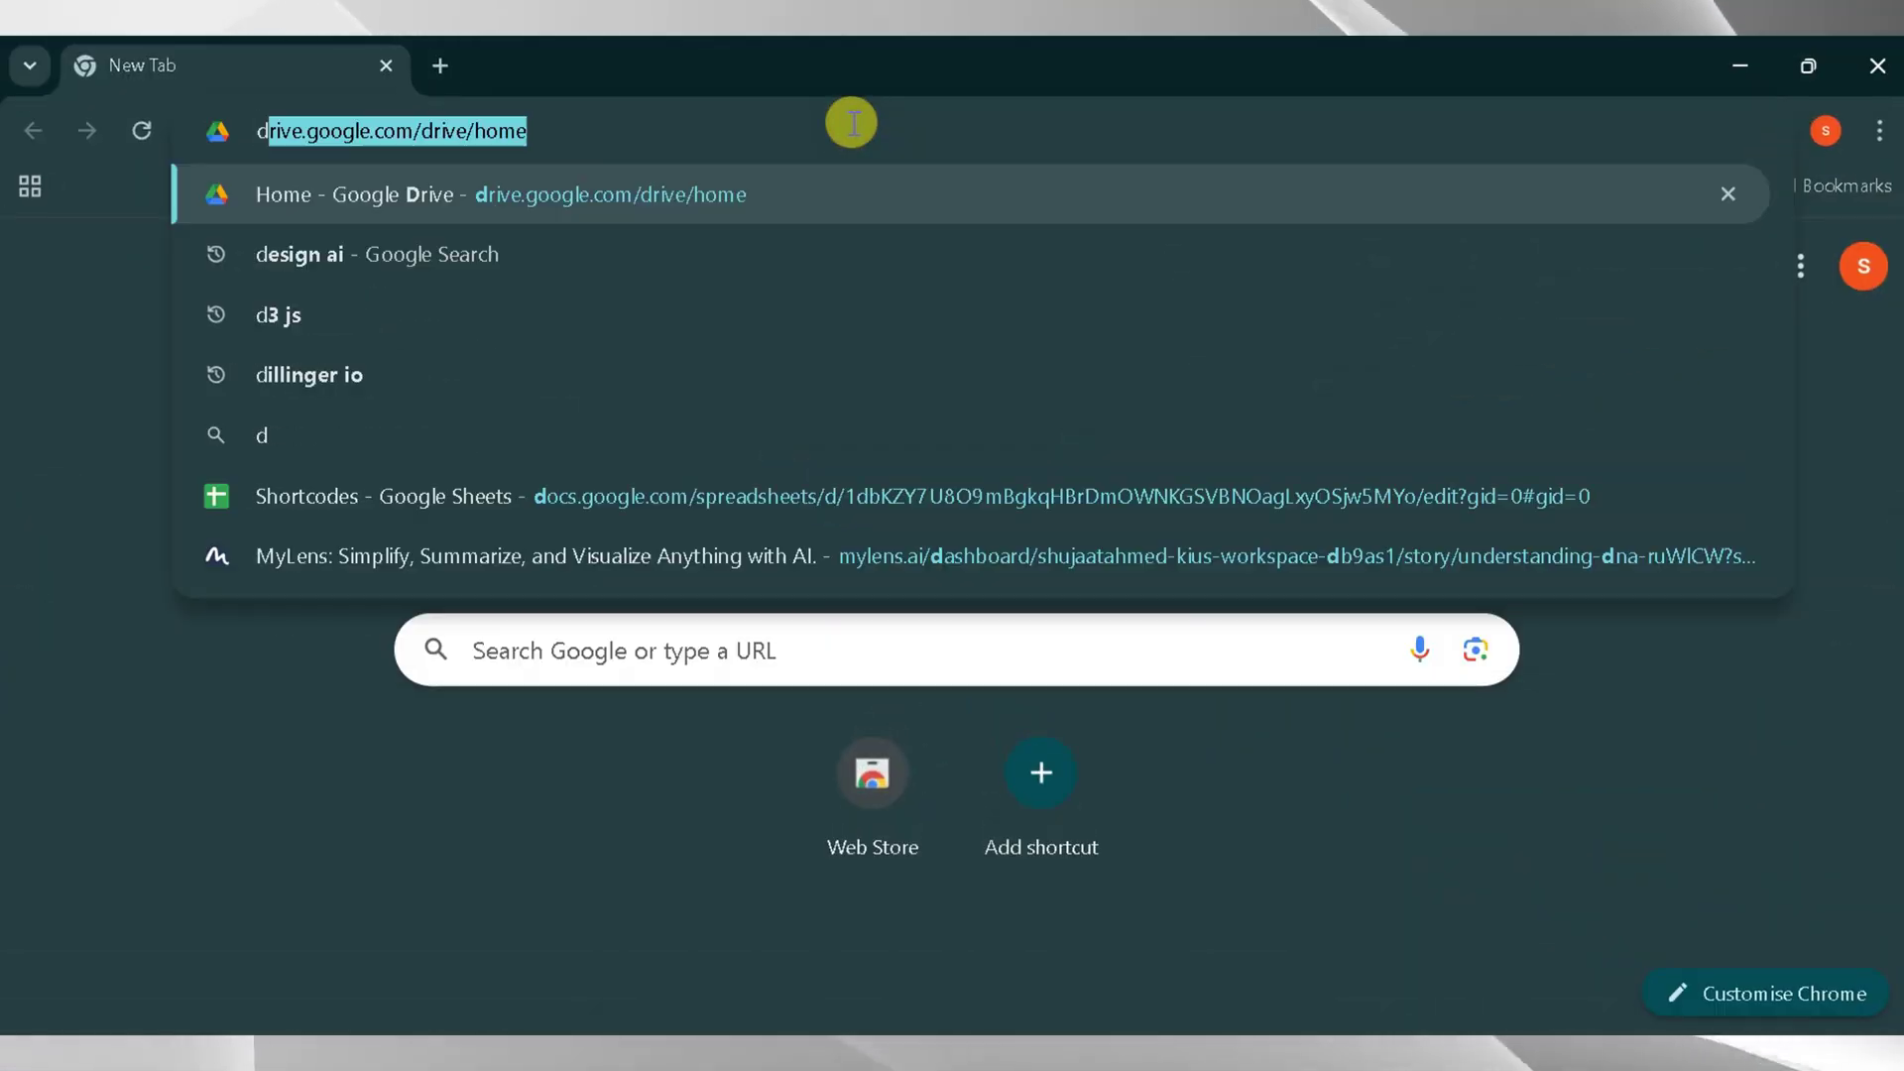
# Search for 'design ai' and load the Designs.ai website.
pyautogui.write('gn ai')
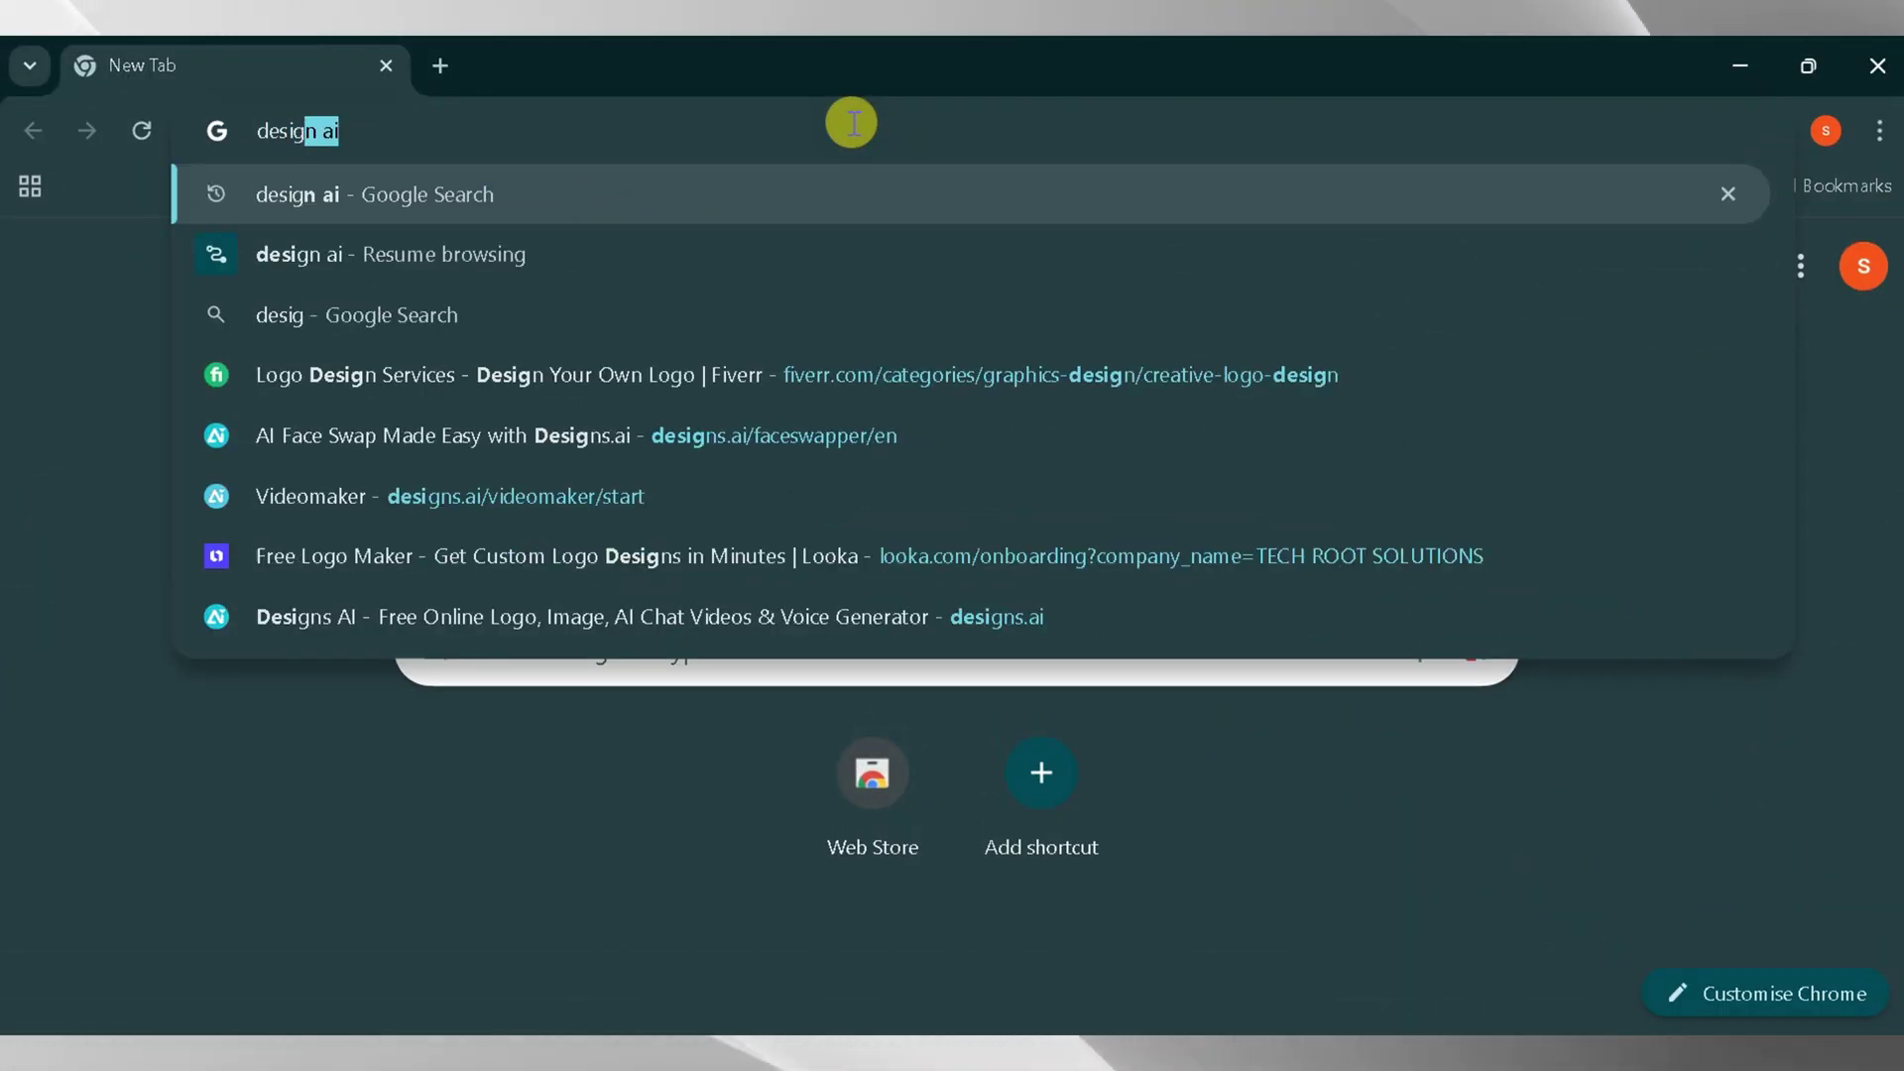
pyautogui.press('Return')
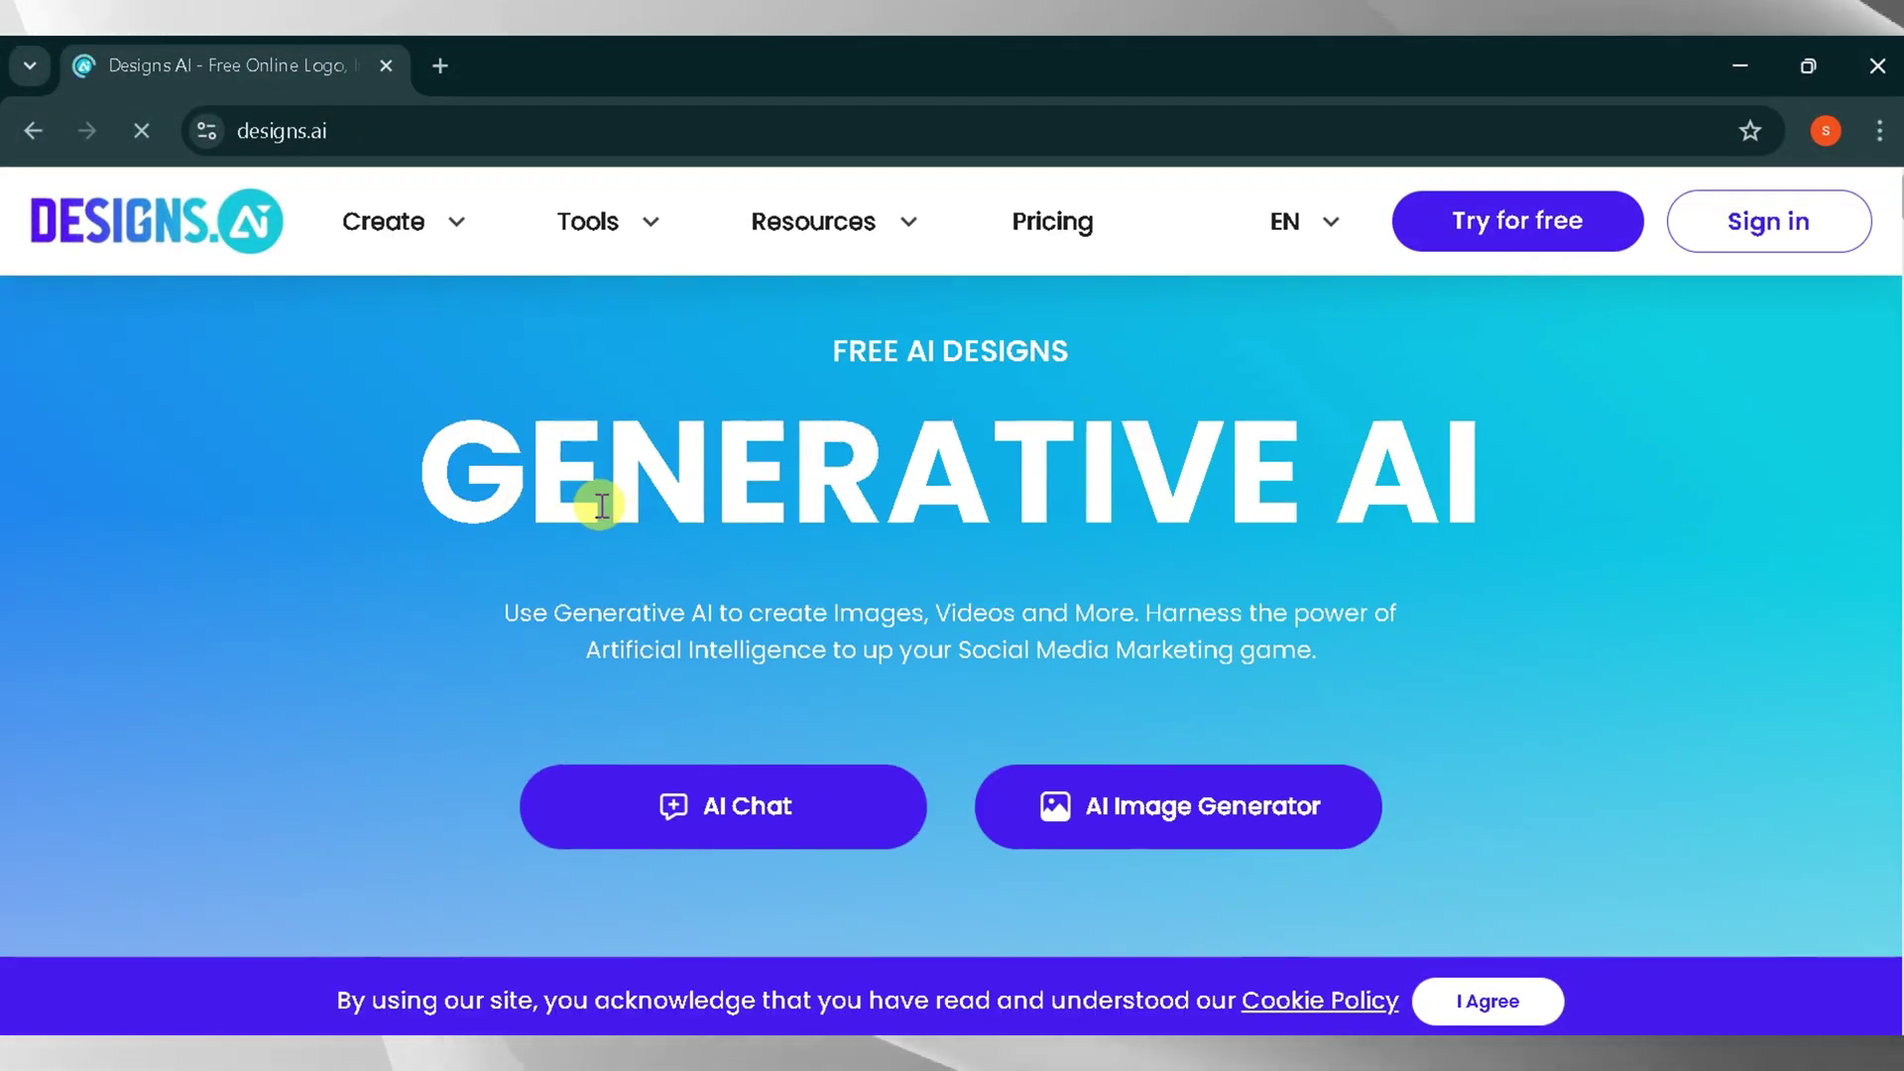
# Scroll through the Logo Maker page's feature sections and three-step overview.
pyautogui.scroll(-10, 1392, 486)
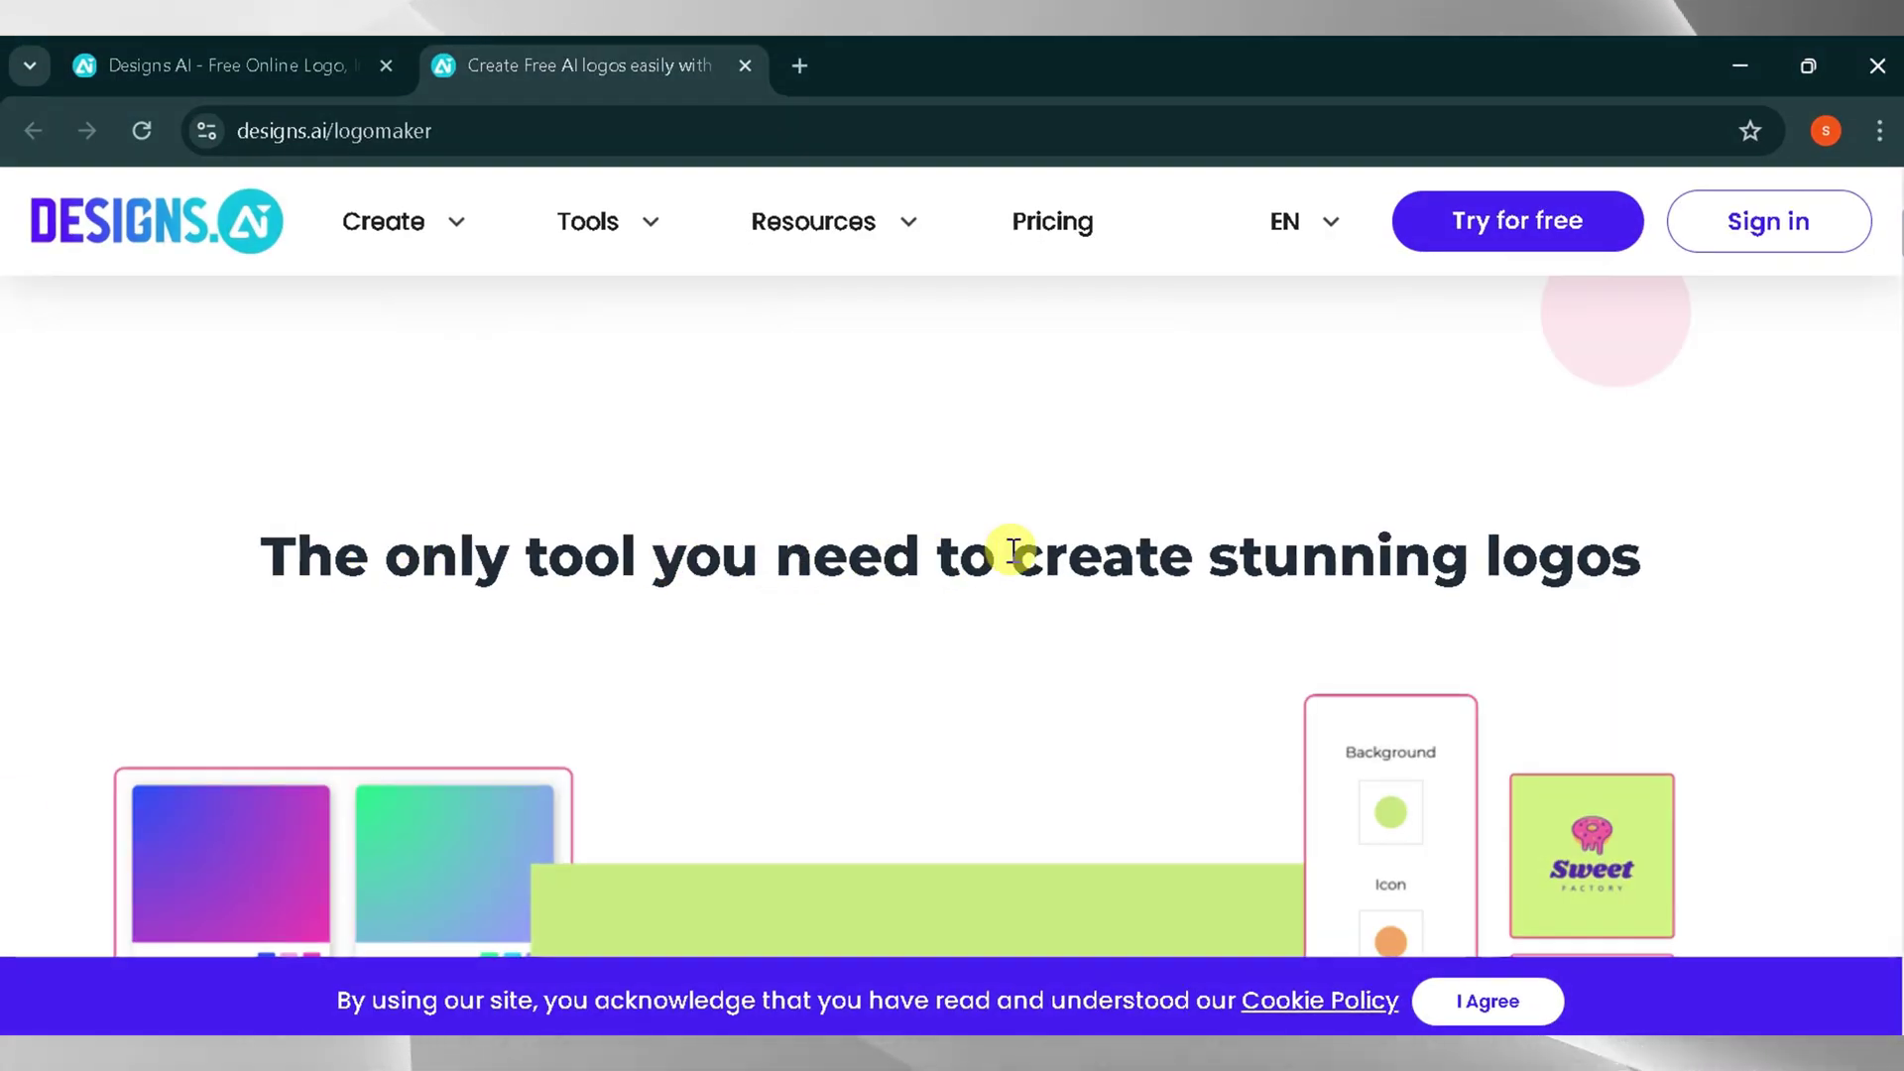
pyautogui.scroll(-12, 1376, 562)
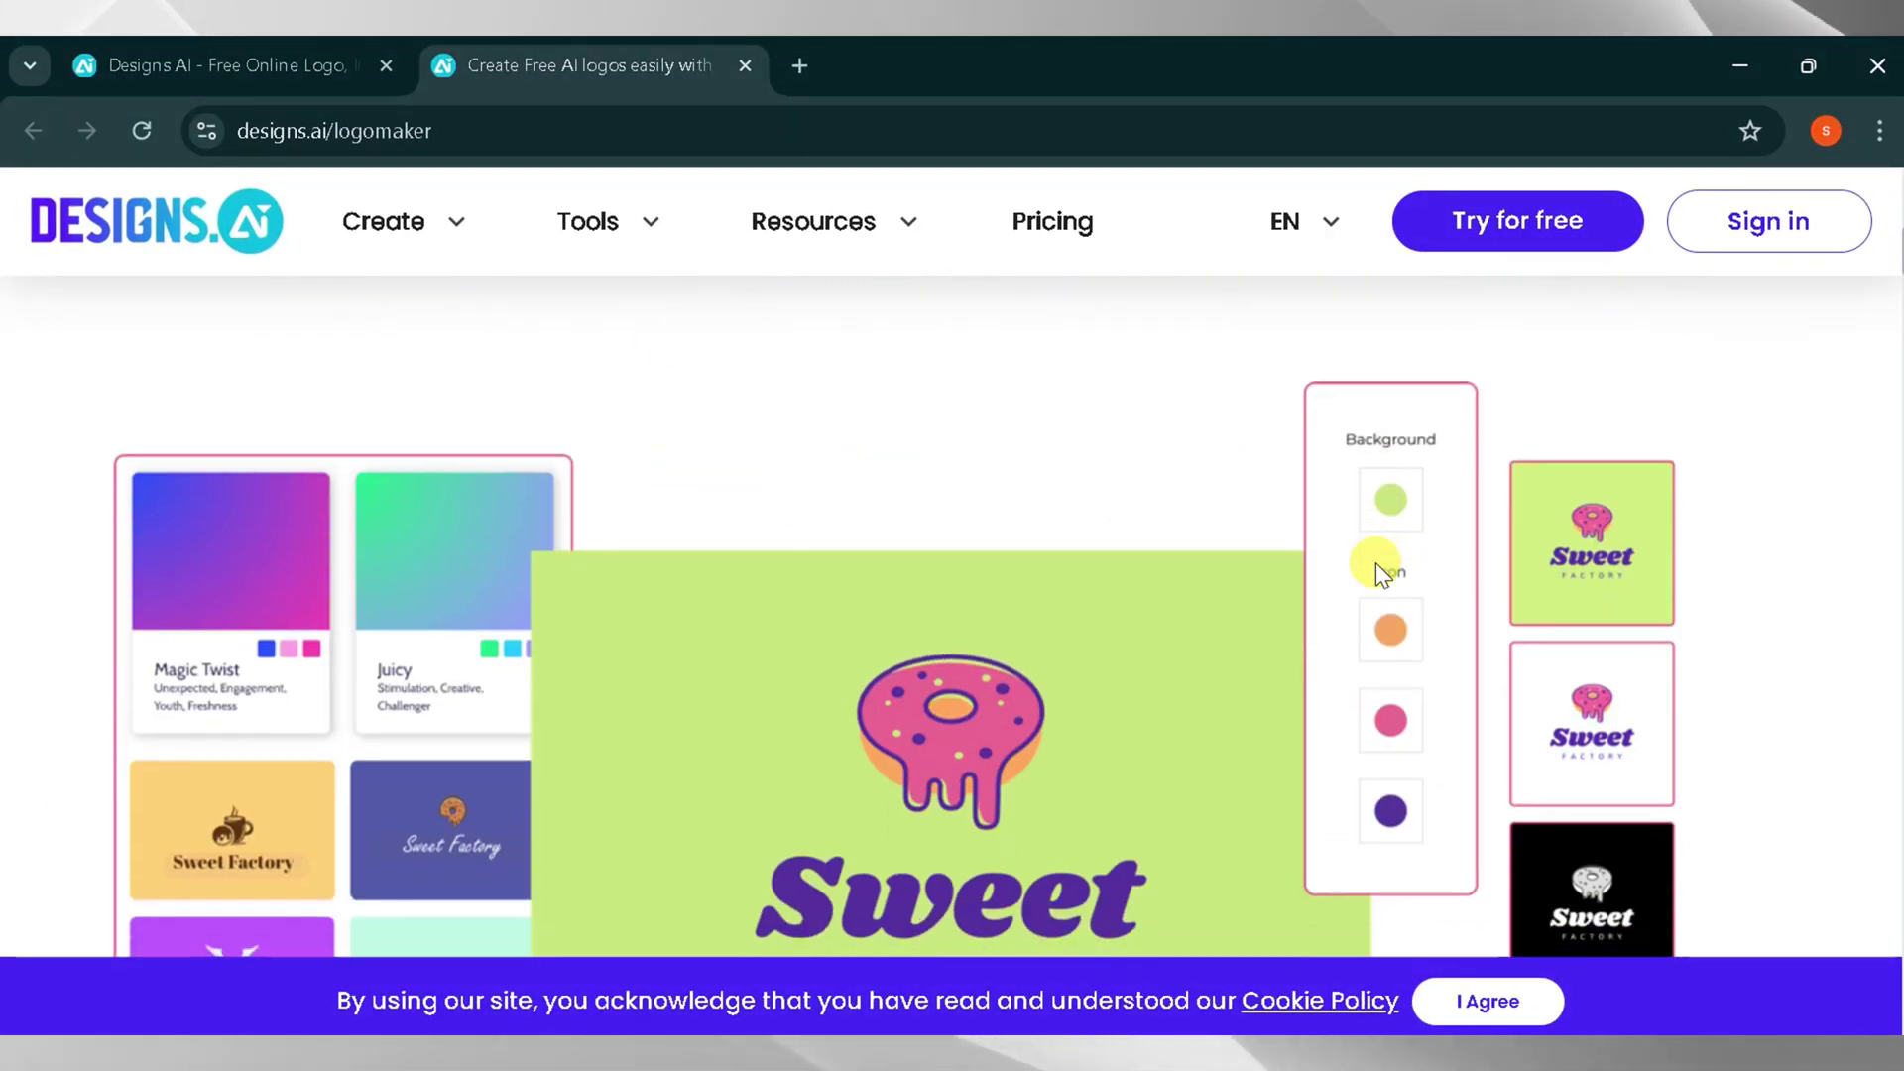
pyautogui.scroll(-4, 1377, 562)
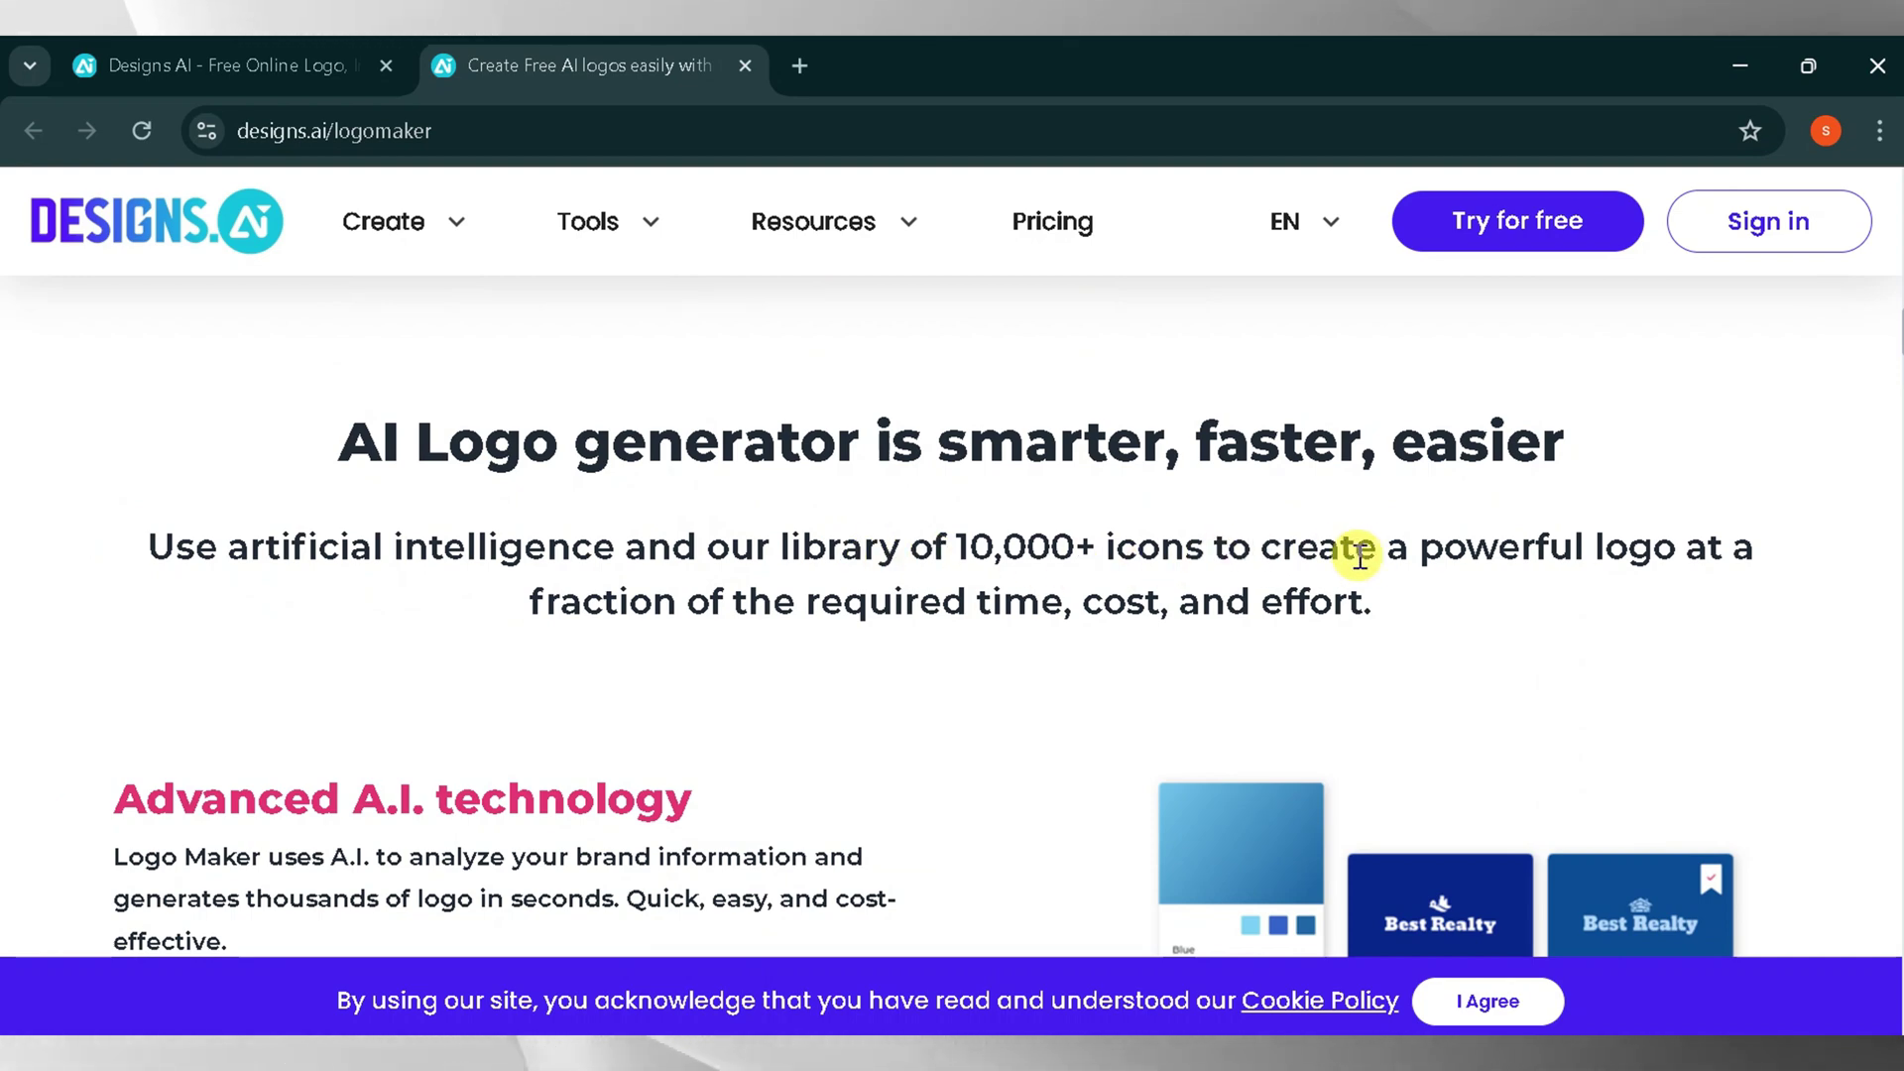
pyautogui.scroll(-3, 694, 704)
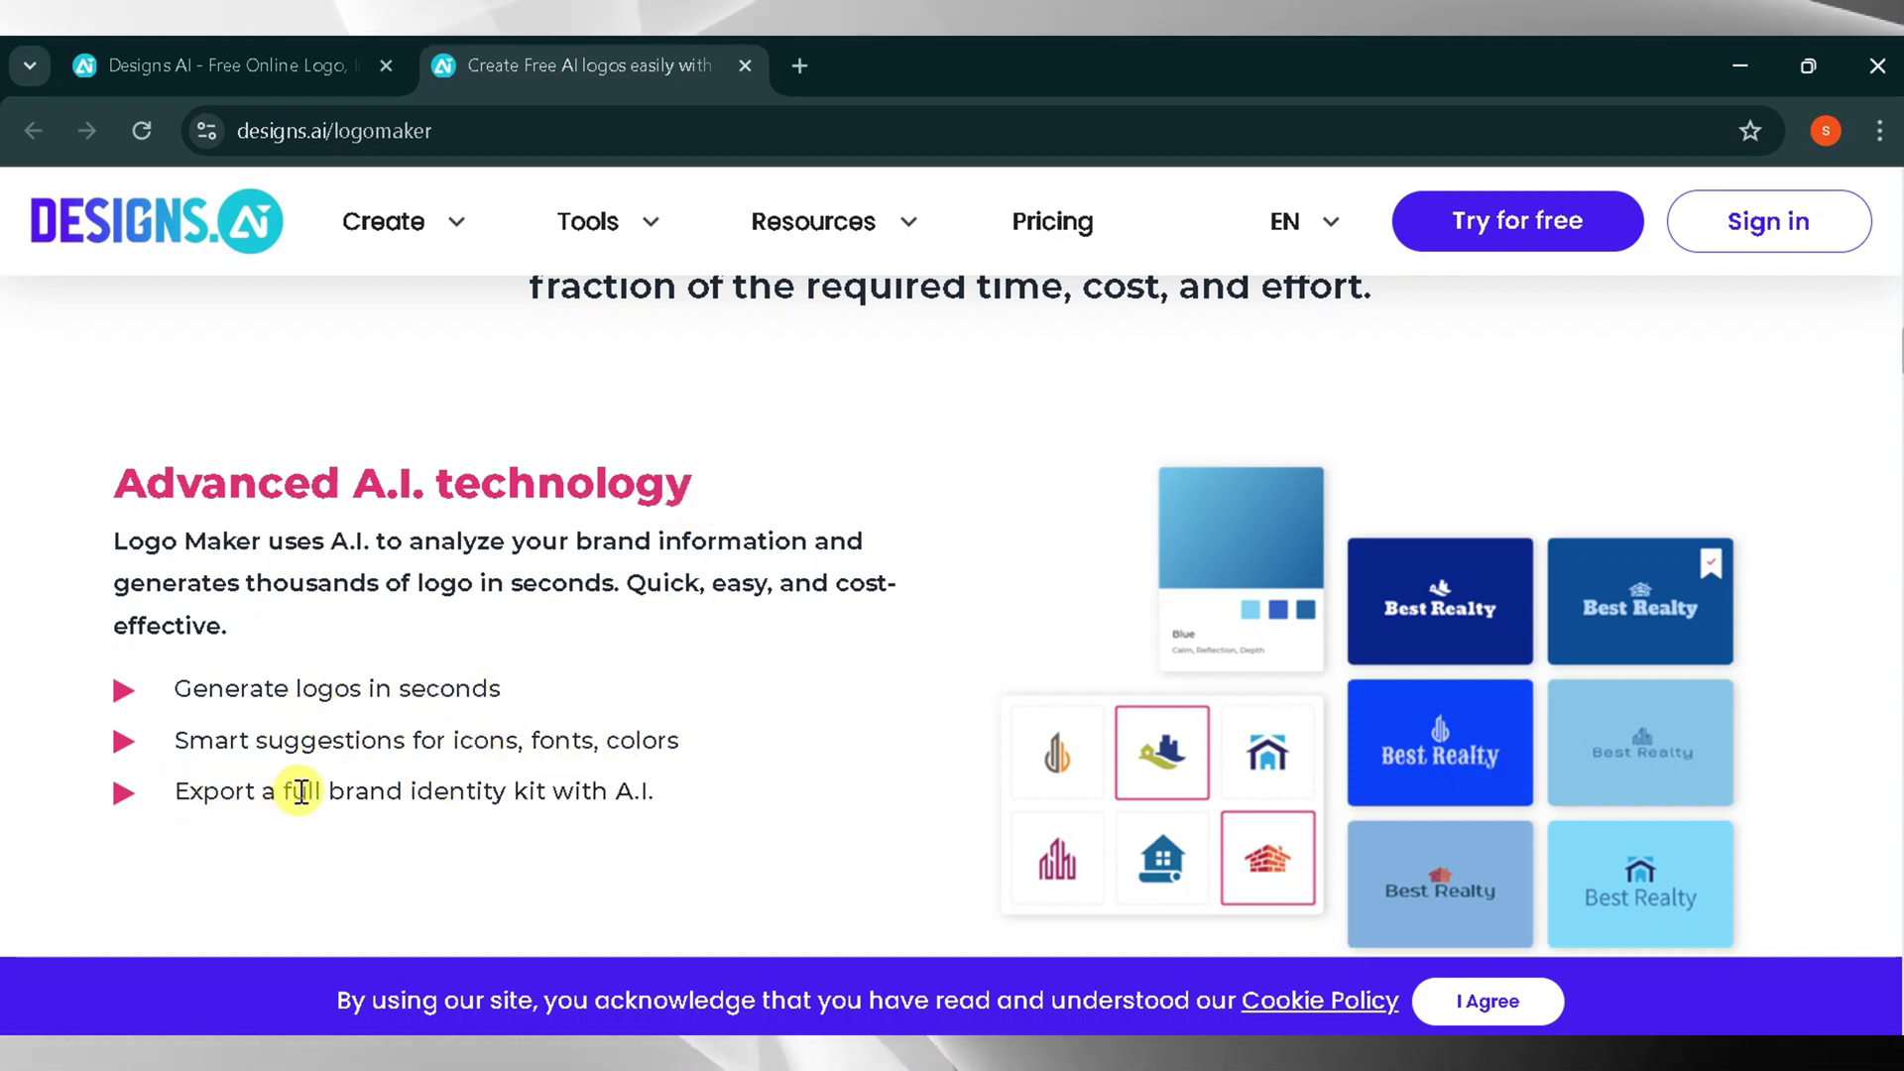
pyautogui.scroll(-4, 670, 789)
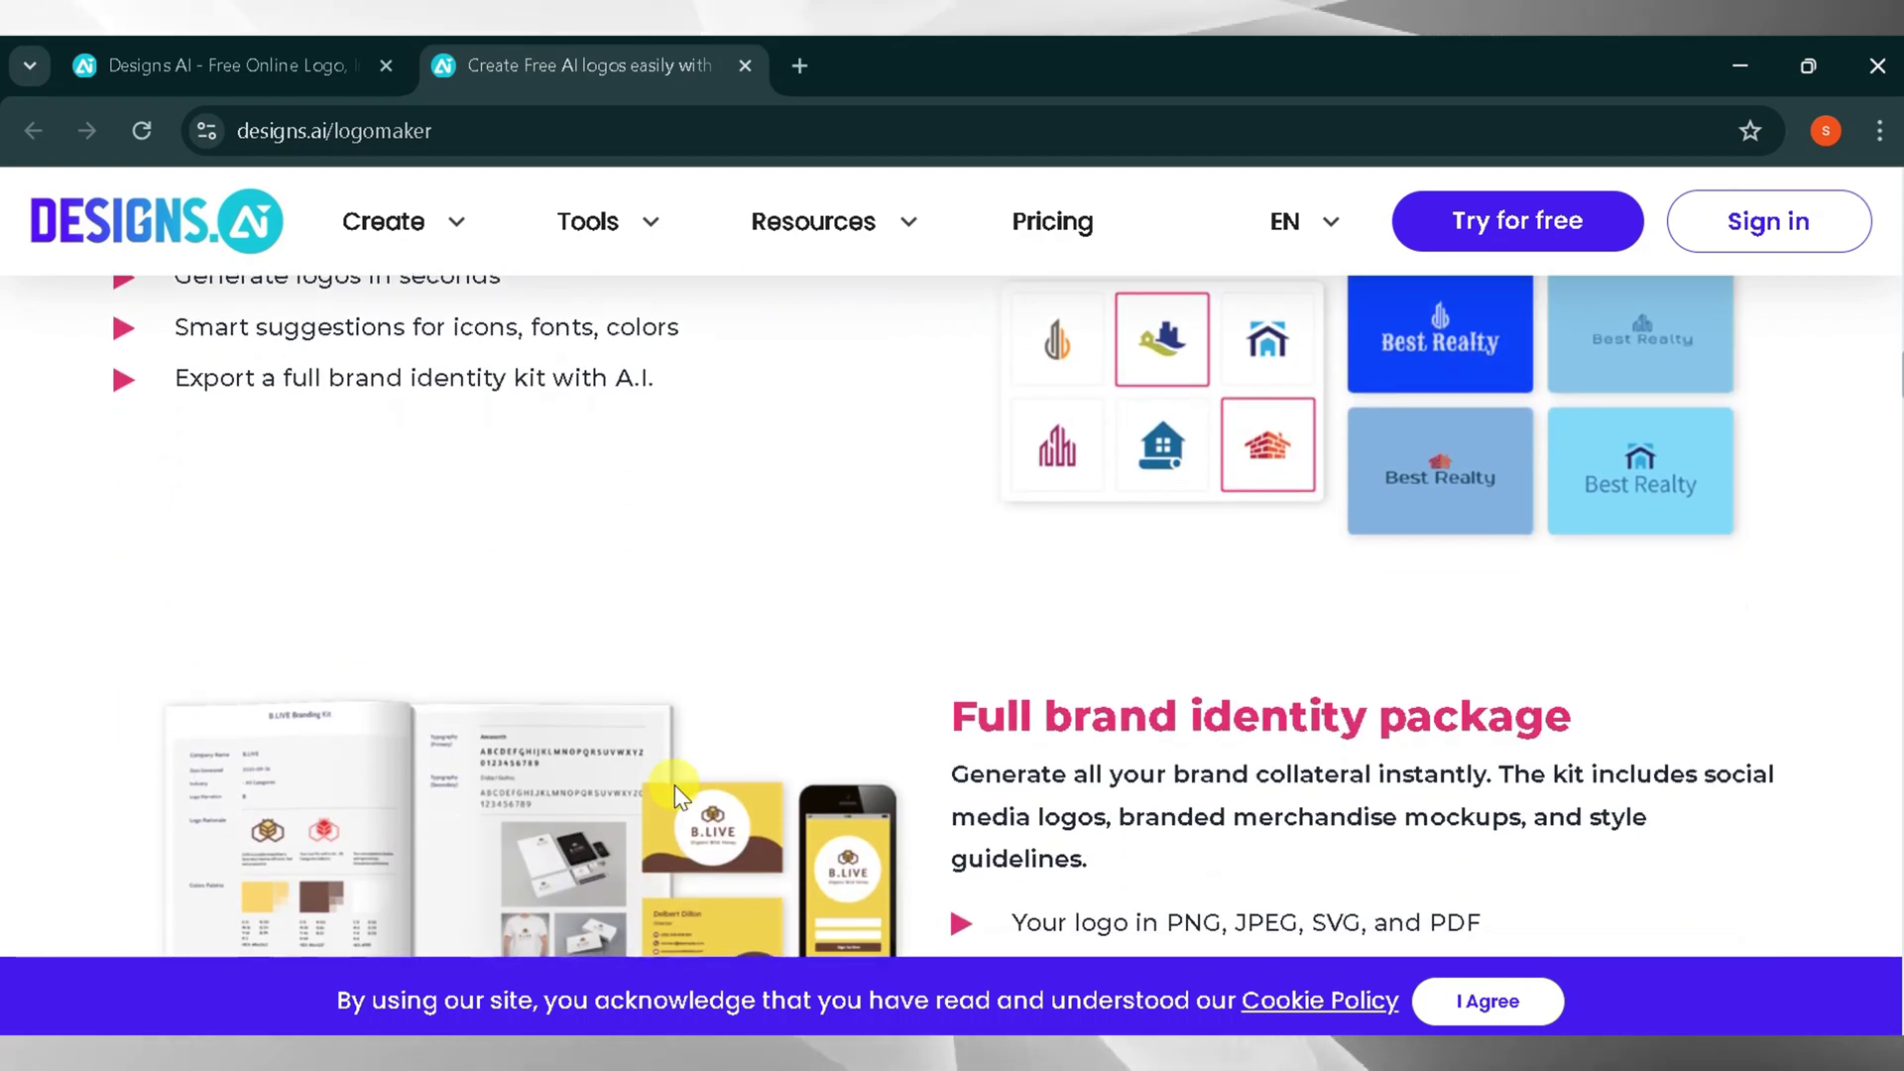
pyautogui.scroll(-2, 674, 793)
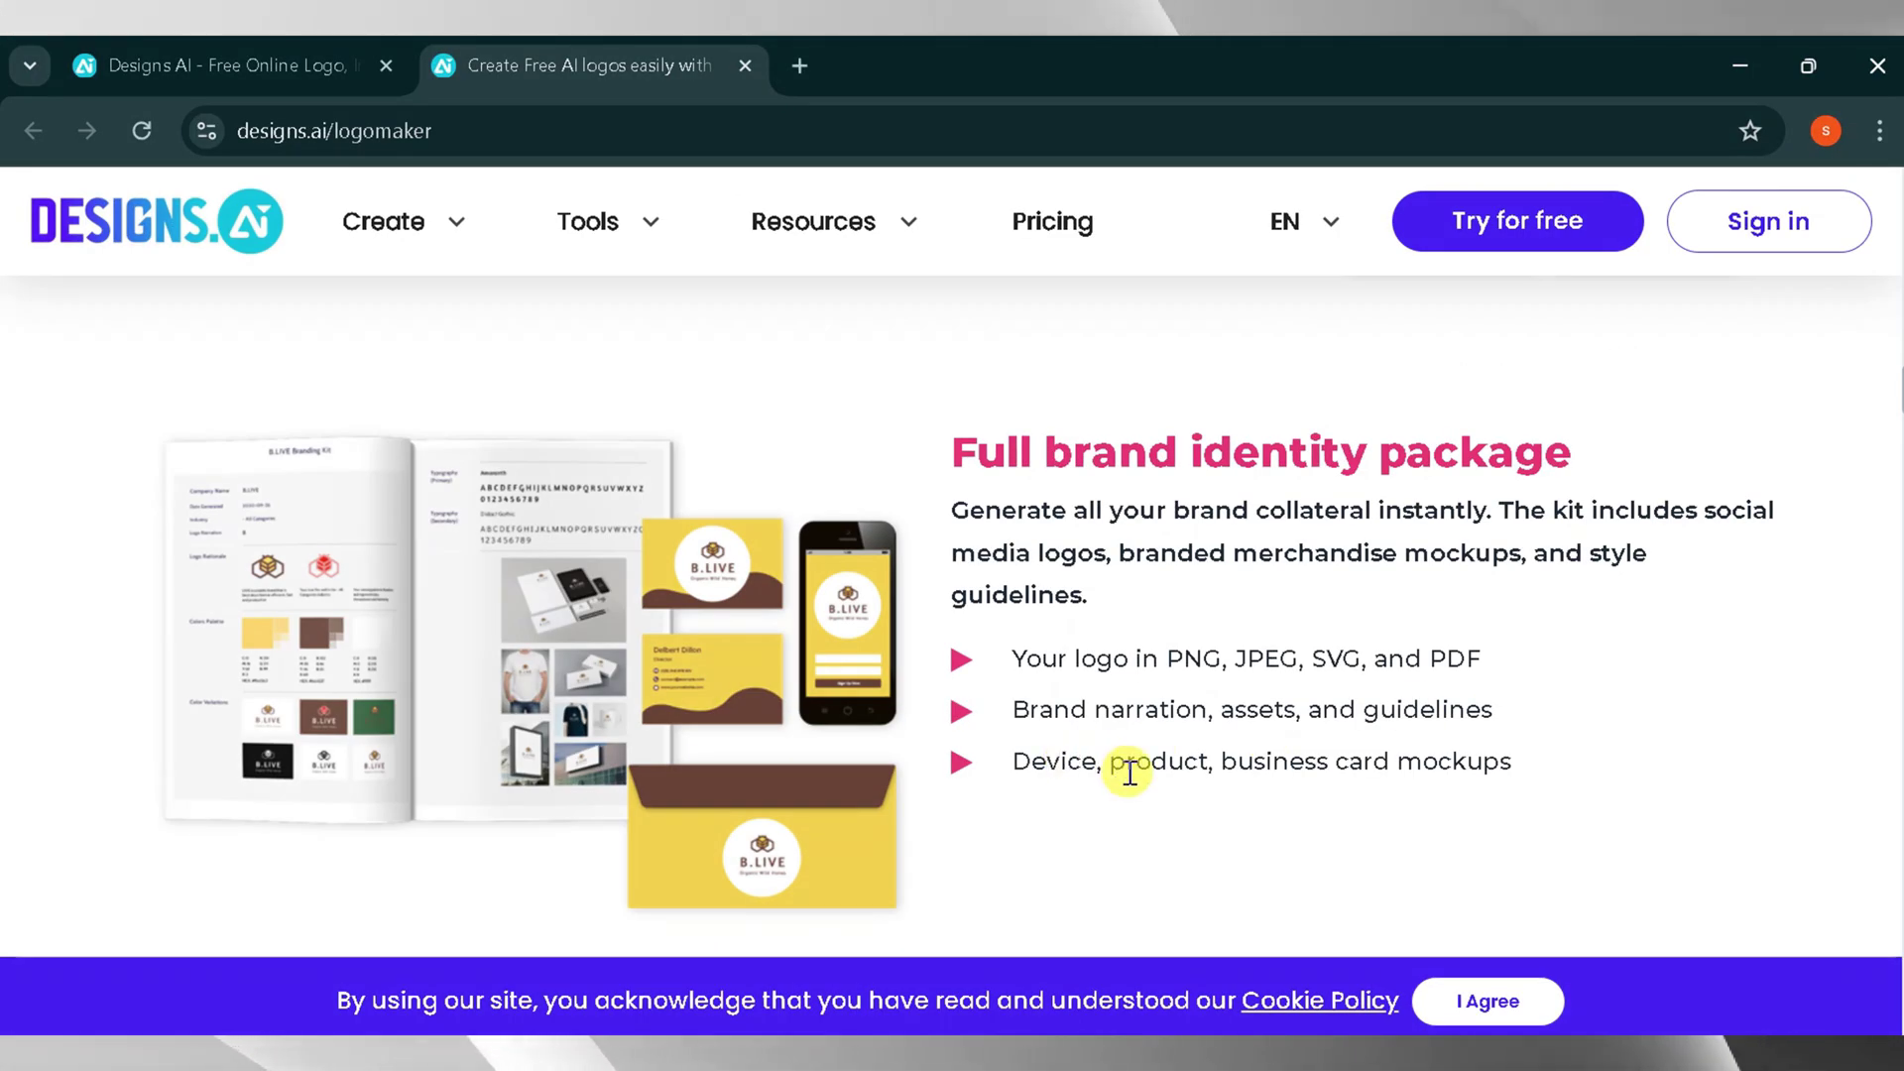
pyautogui.scroll(-6, 1376, 775)
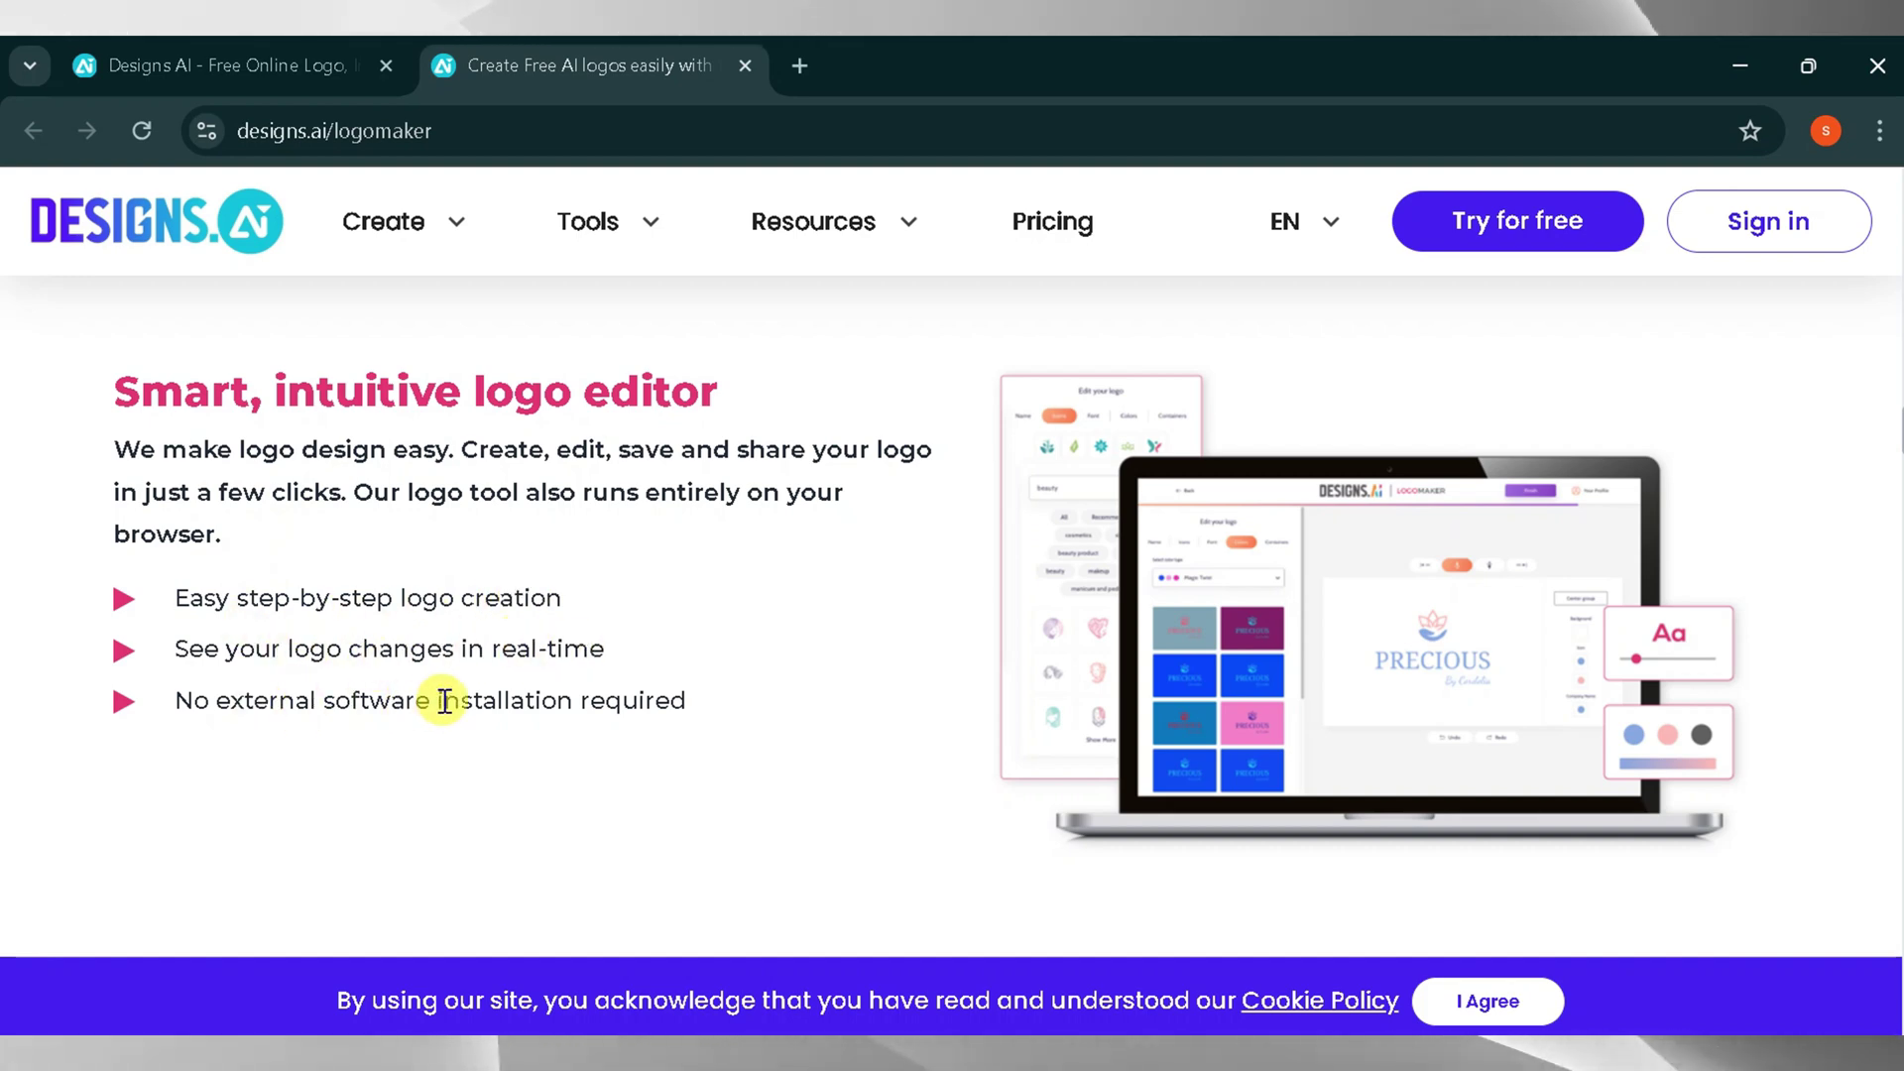
# Scroll through the rest of the Logo Maker page to reach the company-name start page.
pyautogui.scroll(-8, 736, 695)
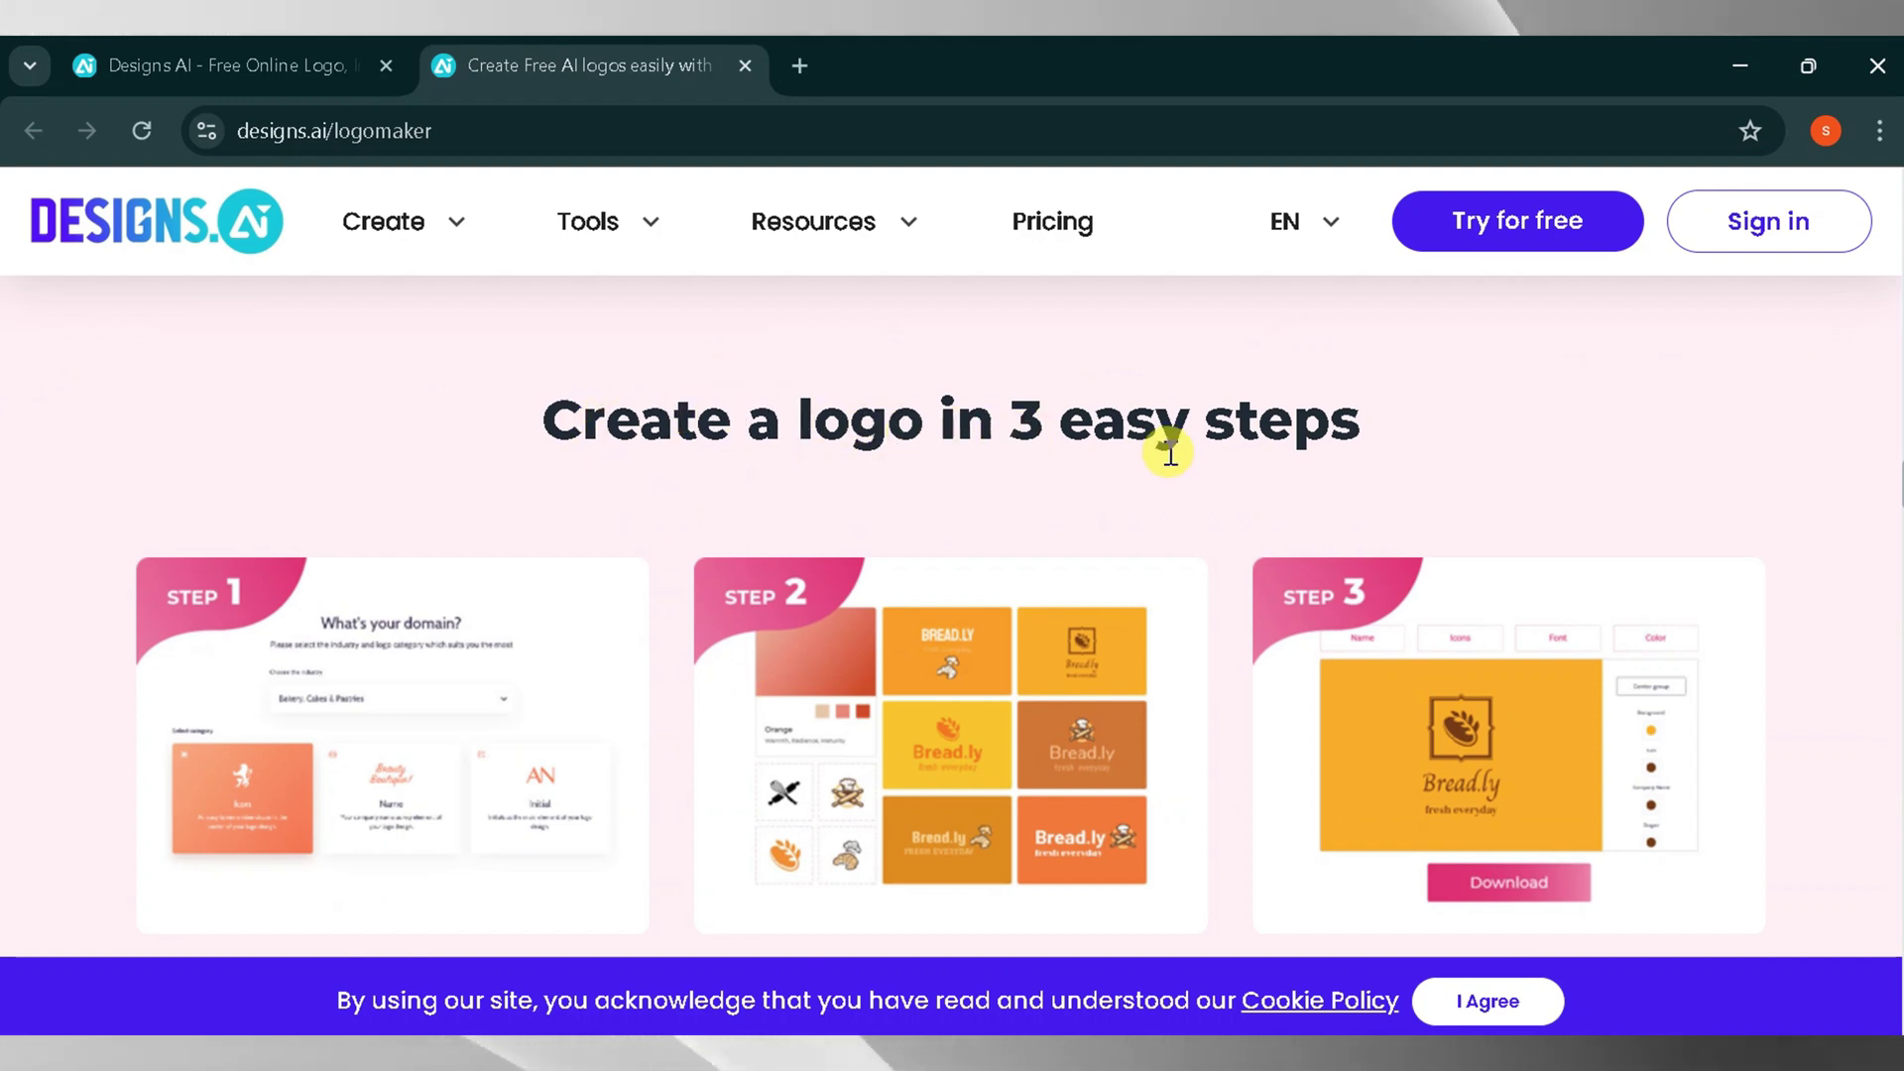
pyautogui.scroll(-3, 1175, 451)
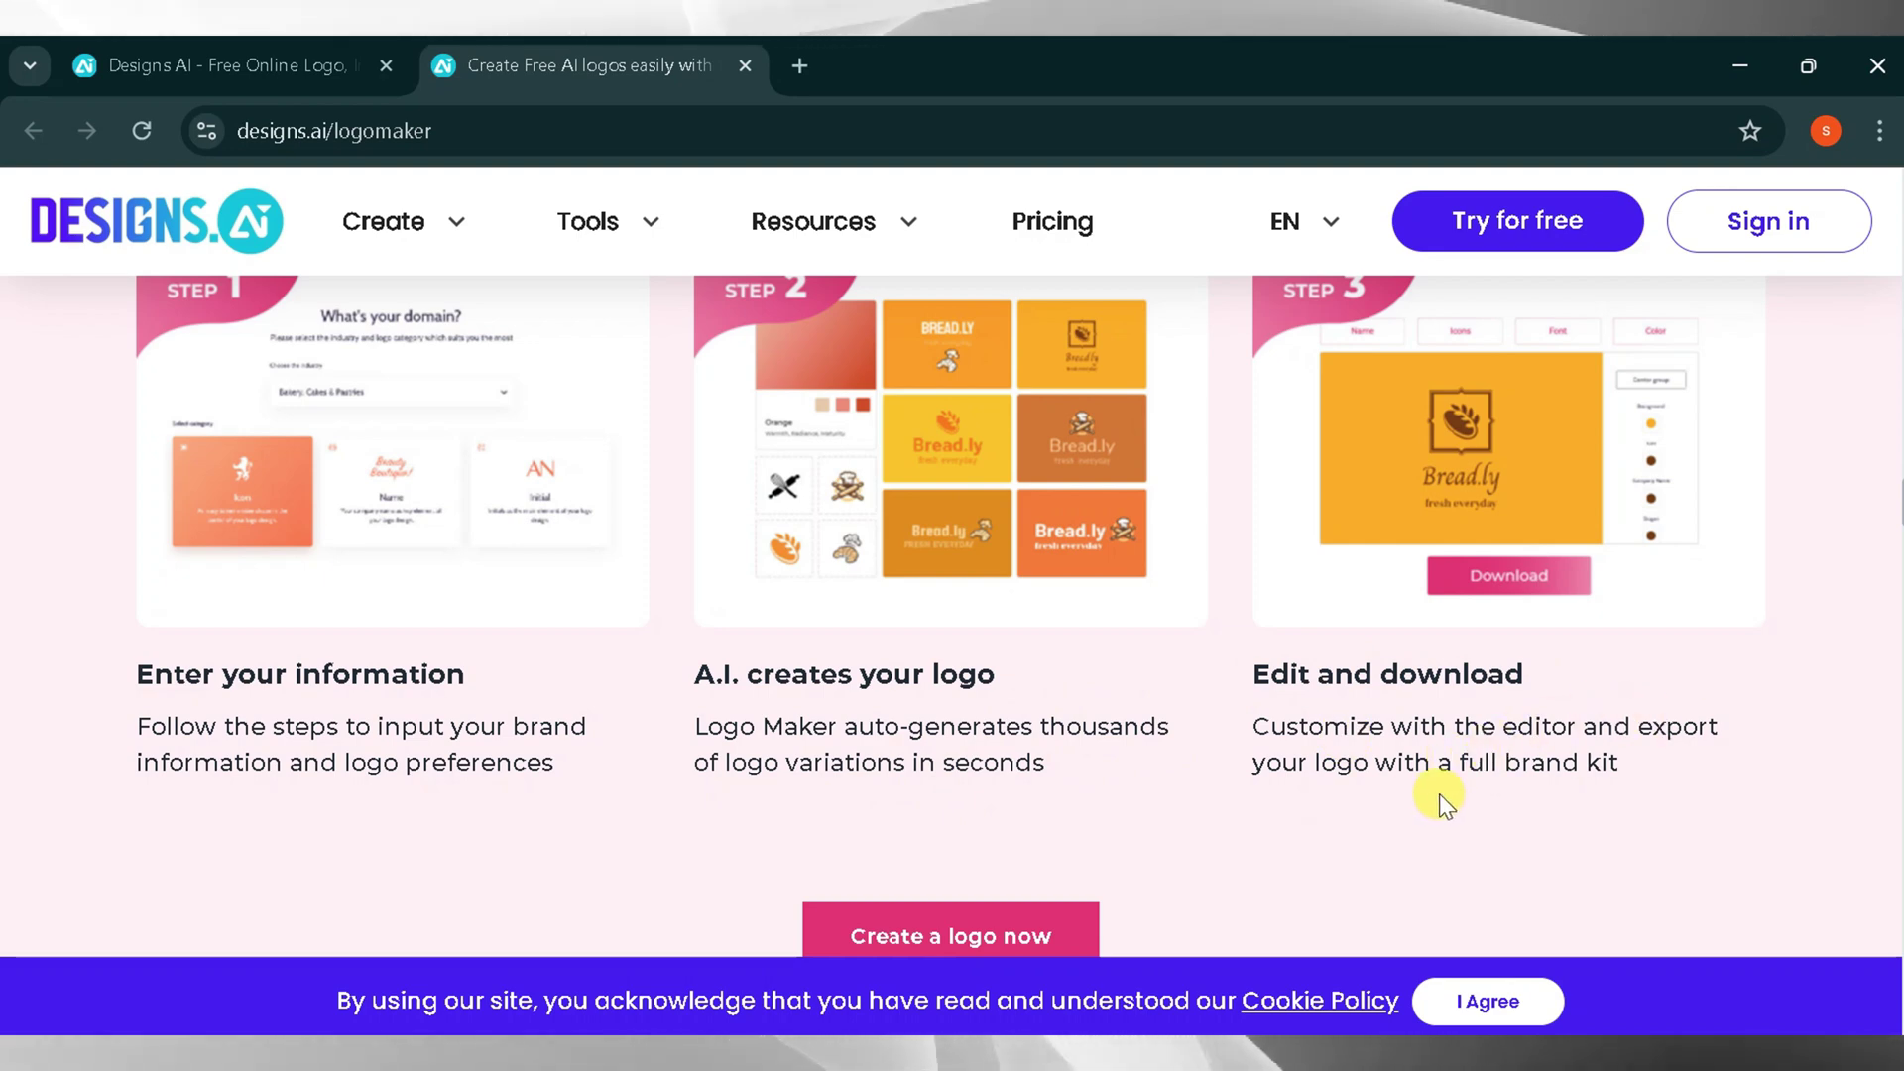
pyautogui.scroll(-1, 1440, 798)
pyautogui.scroll(-5, 1438, 794)
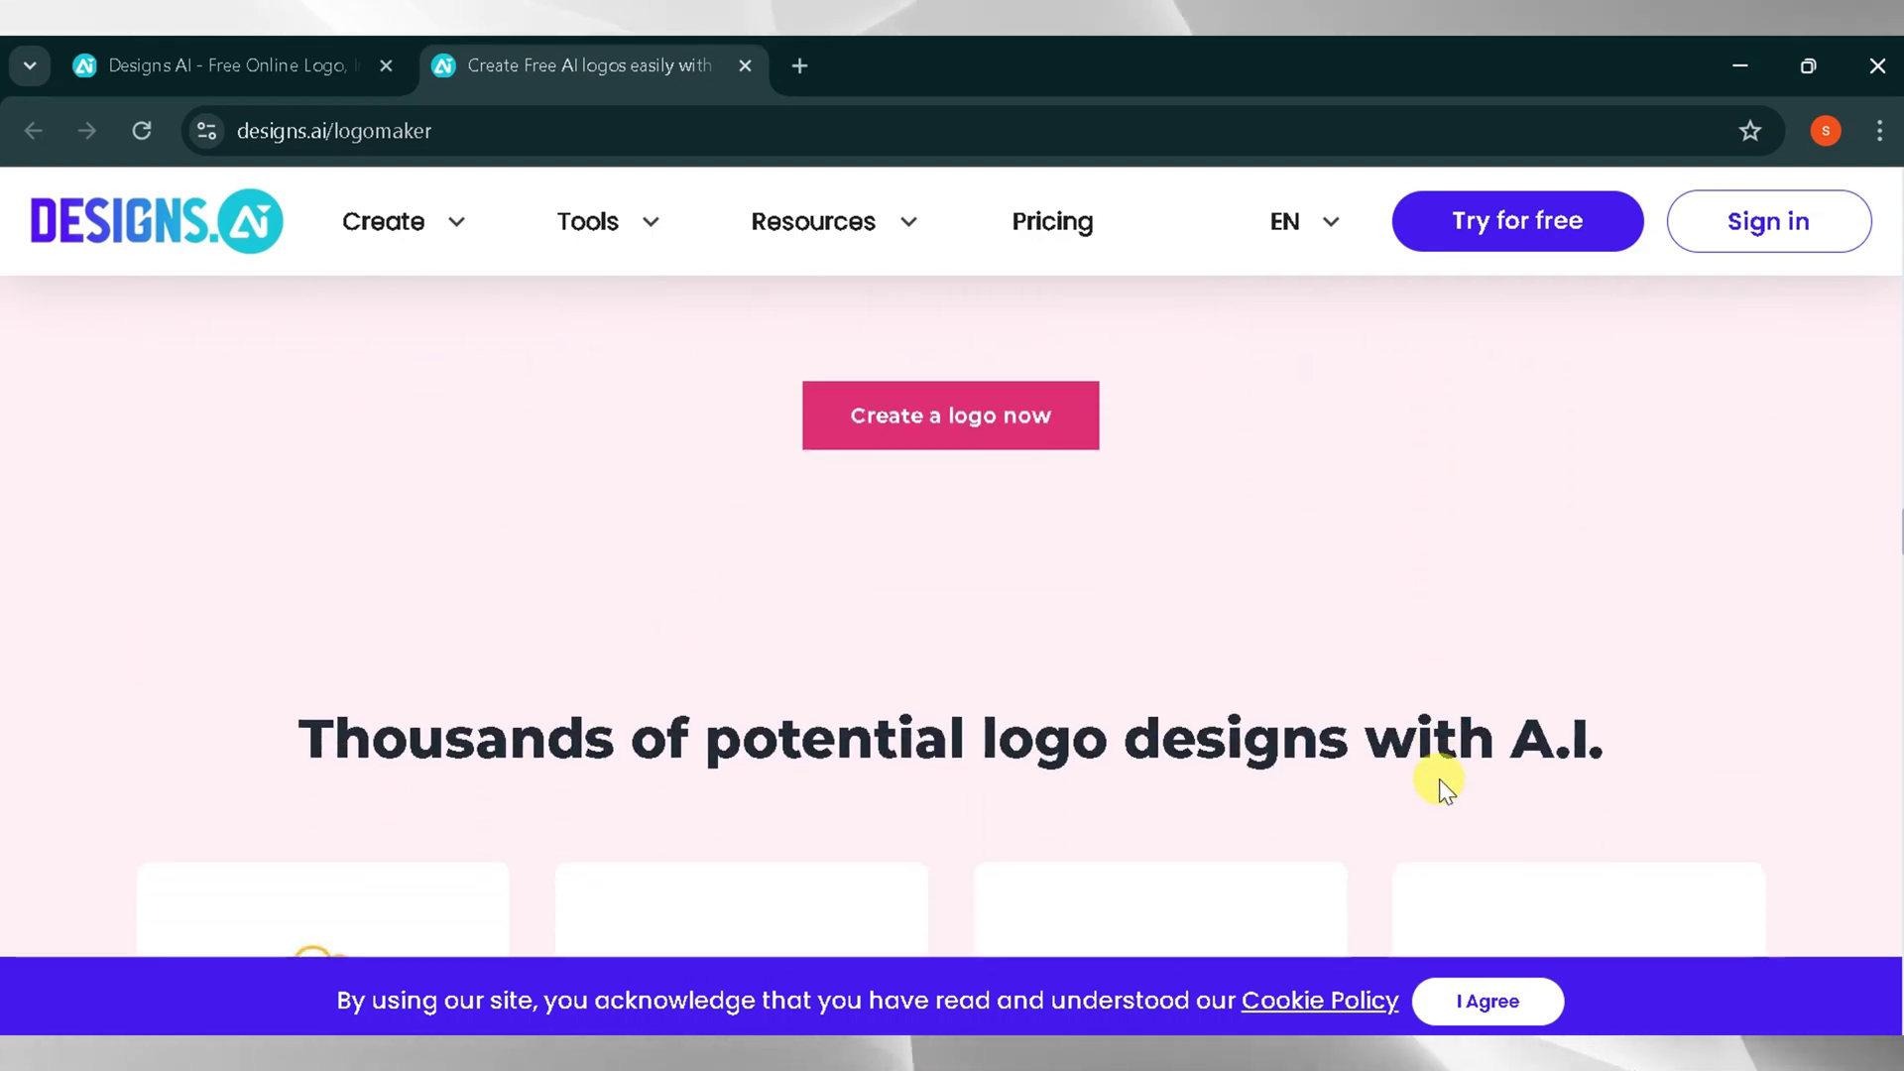
pyautogui.scroll(-1, 1433, 791)
pyautogui.scroll(-2, 1428, 787)
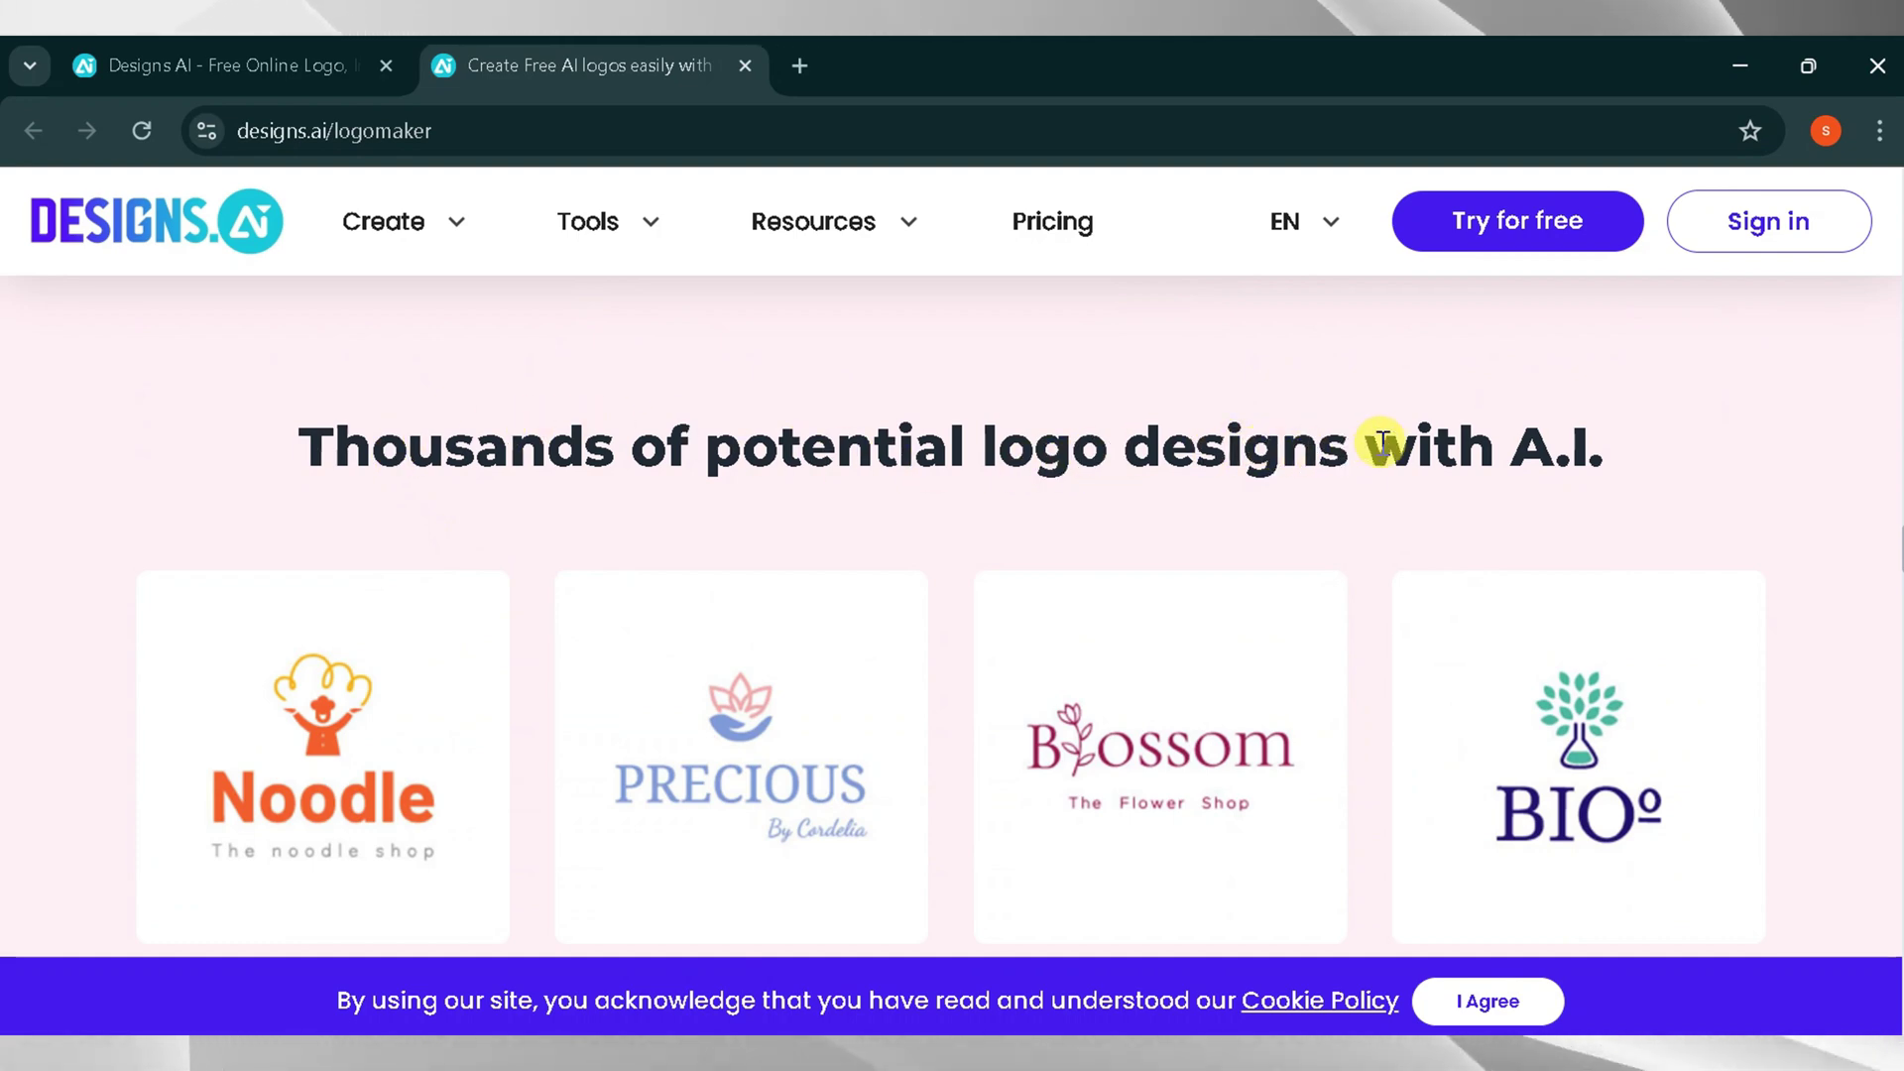
pyautogui.scroll(-12, 1497, 501)
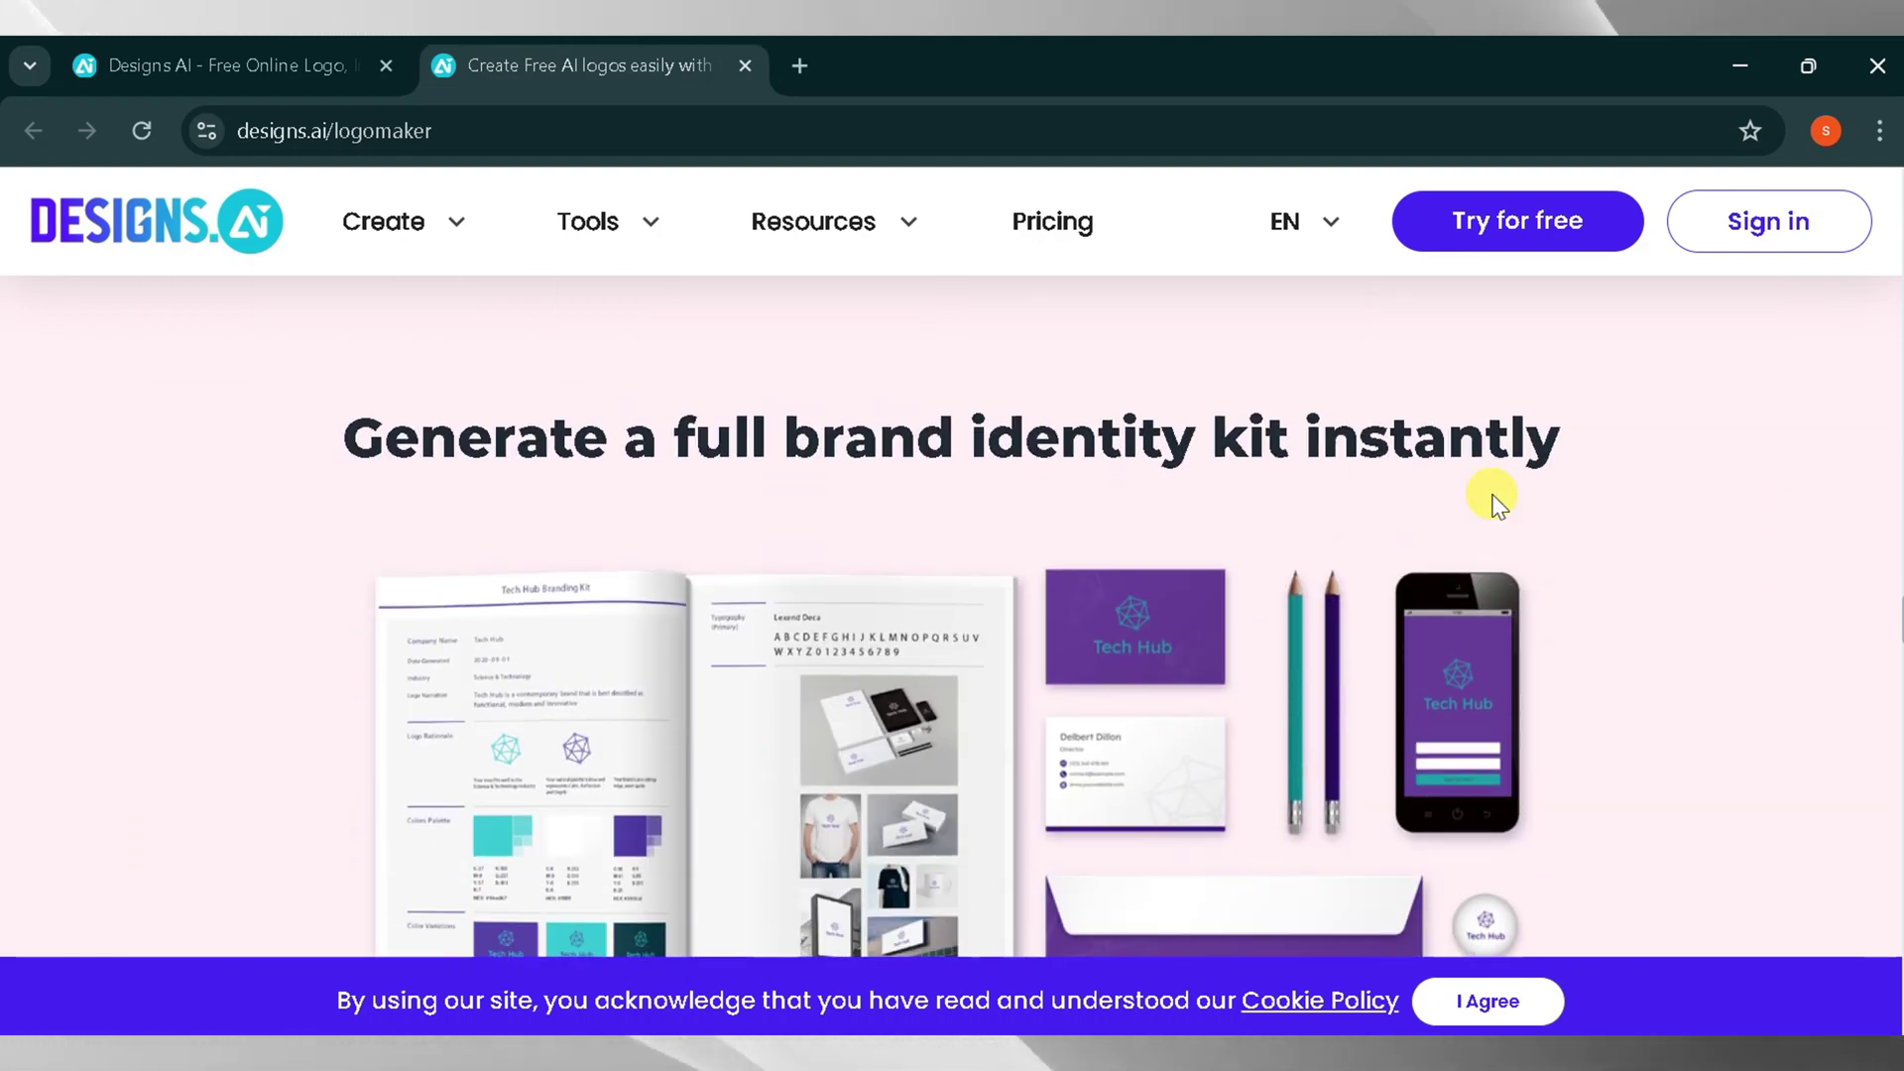
pyautogui.scroll(19, 972, 645)
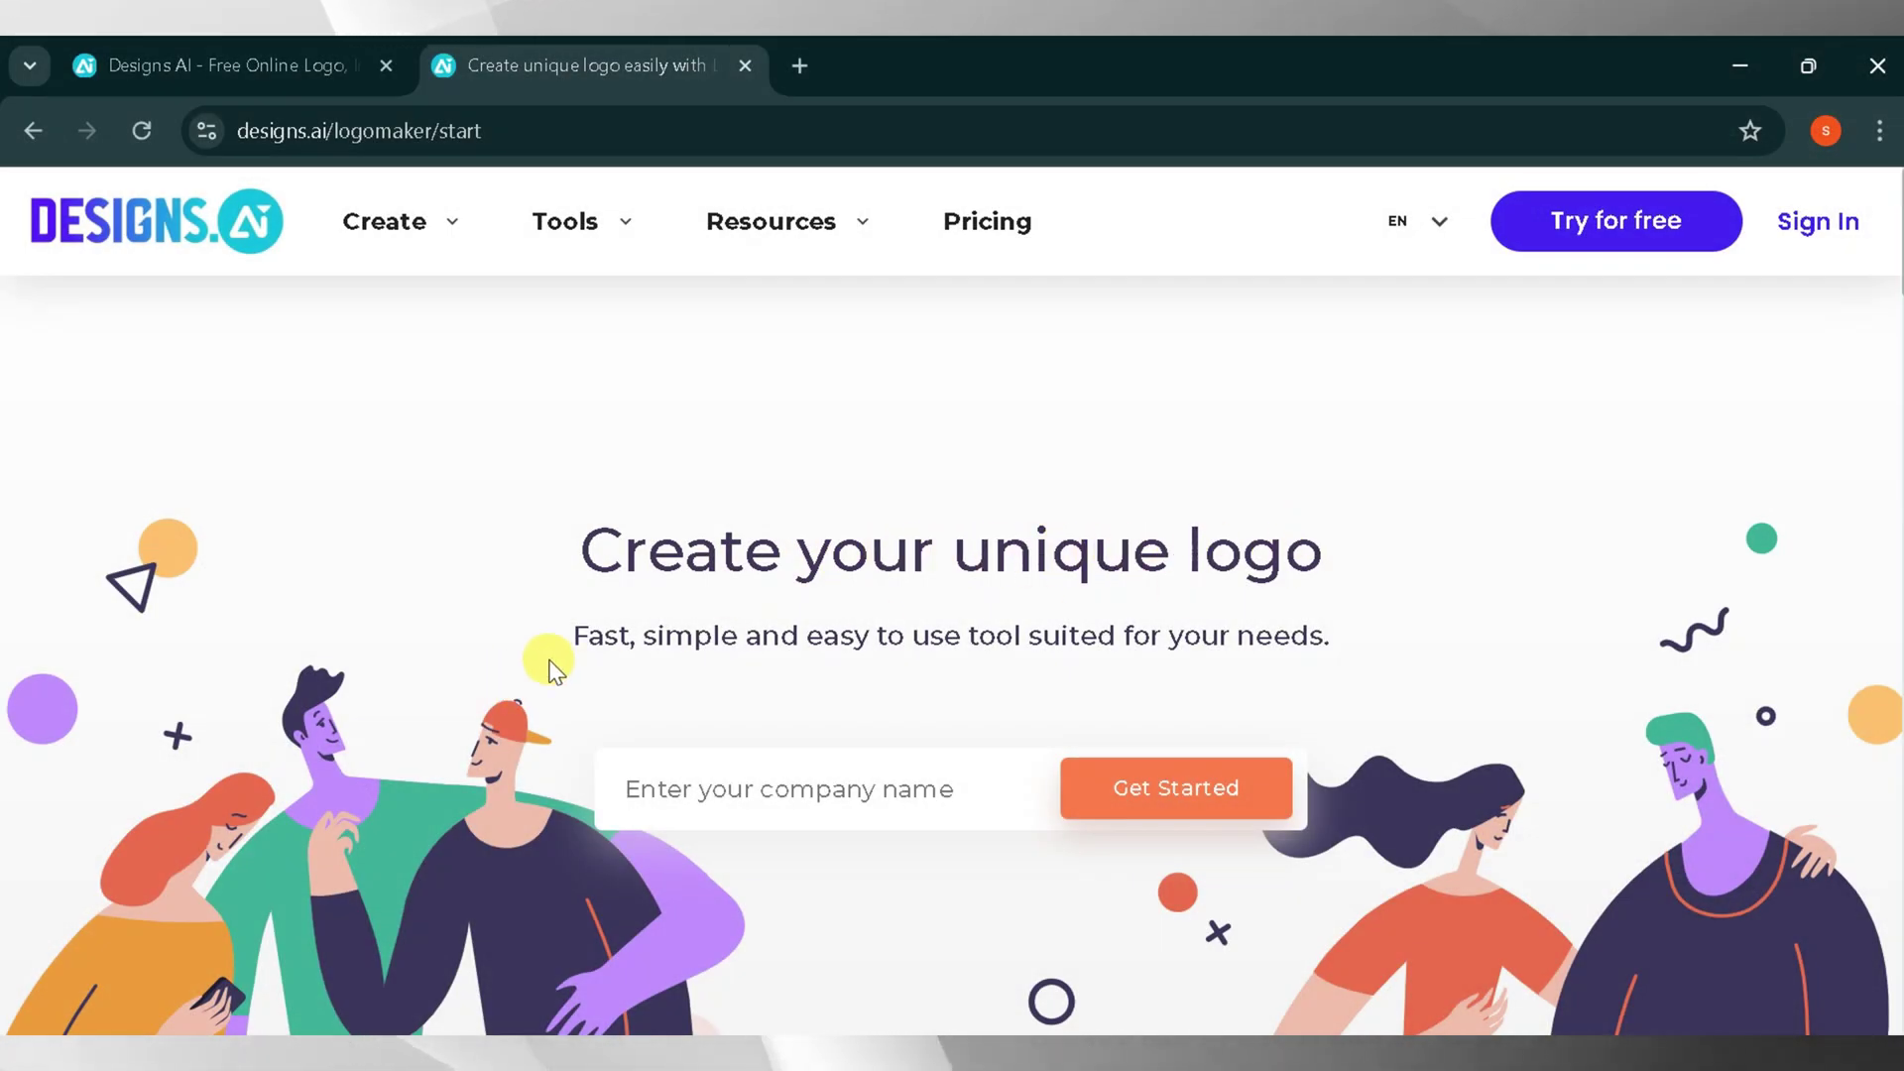
# Enter 'tech root solutions' as the company name and start the logo wizard.
pyautogui.click(739, 788)
pyautogui.write('tech root solutions')
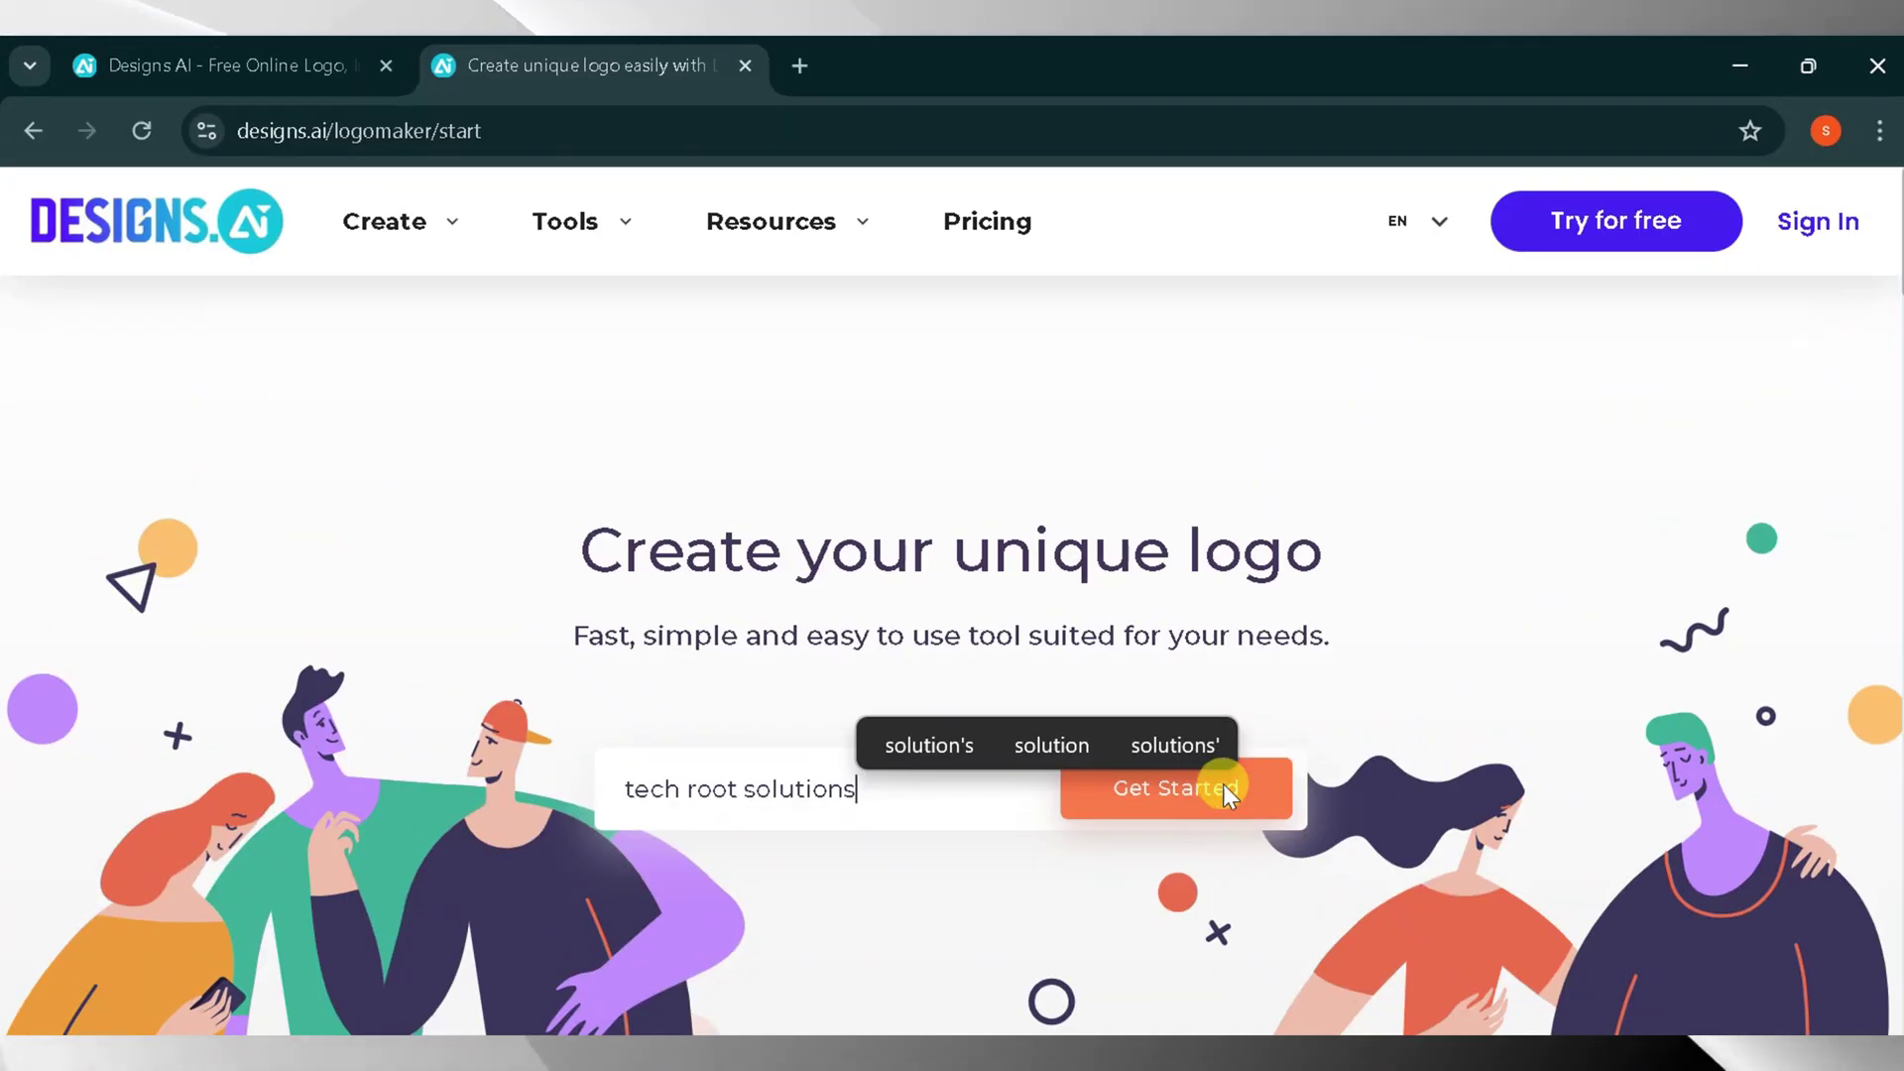
pyautogui.click(1211, 786)
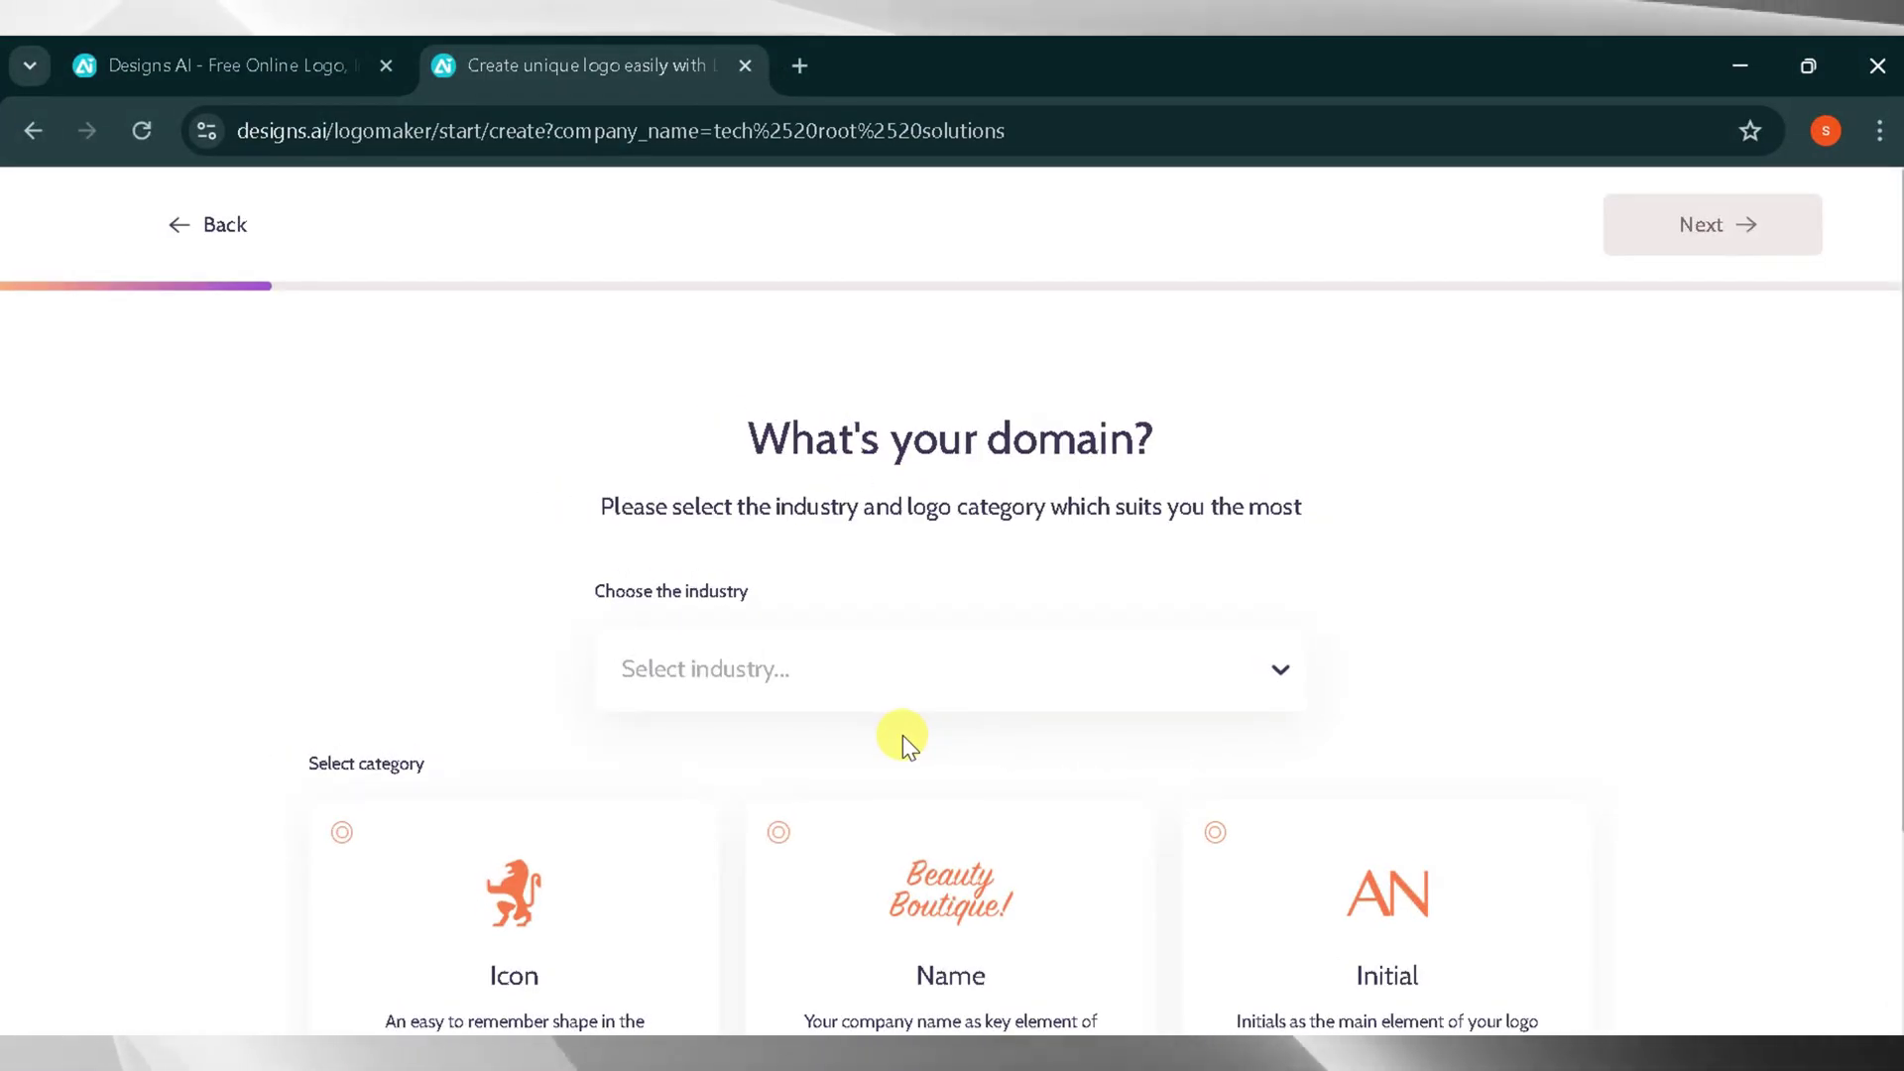
# Choose Crafts & Creations as the industry and Icon as the logo category.
pyautogui.scroll(-2, 903, 735)
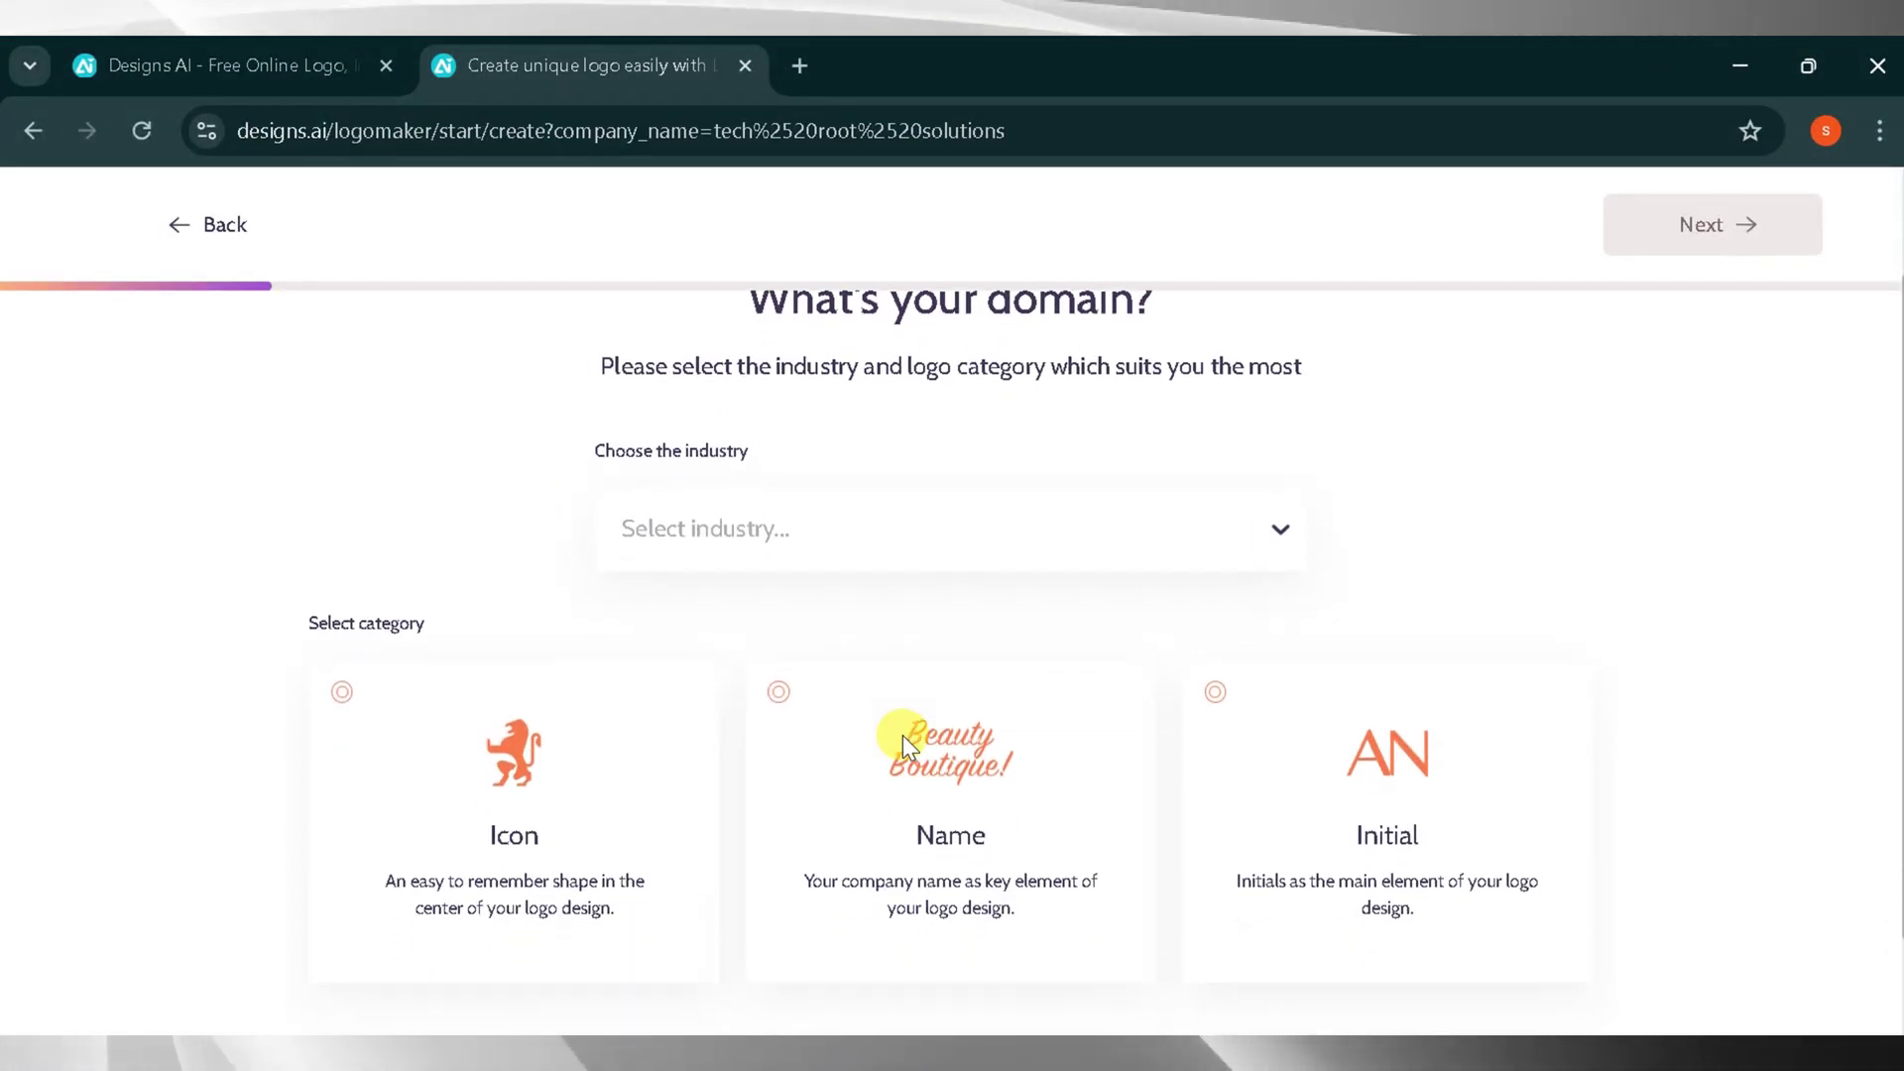
pyautogui.click(837, 526)
pyautogui.scroll(-5, 837, 778)
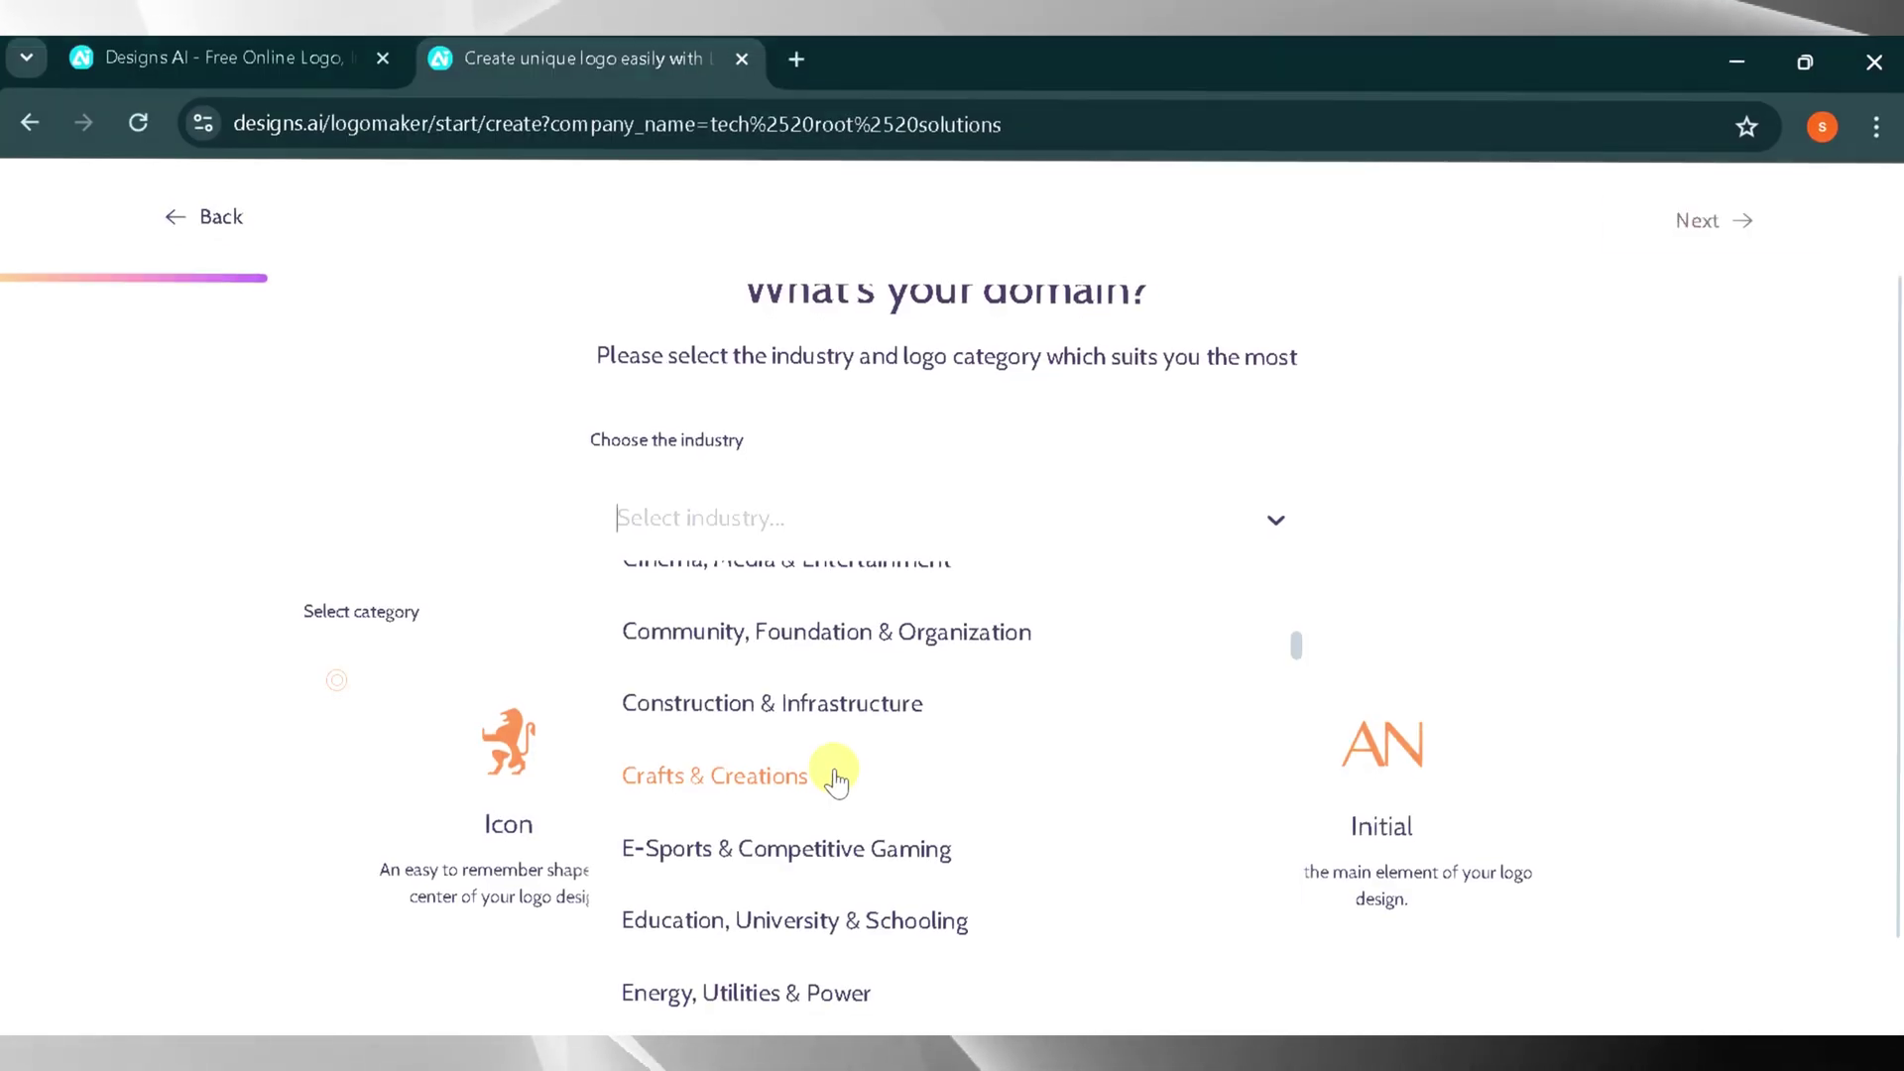
pyautogui.click(841, 784)
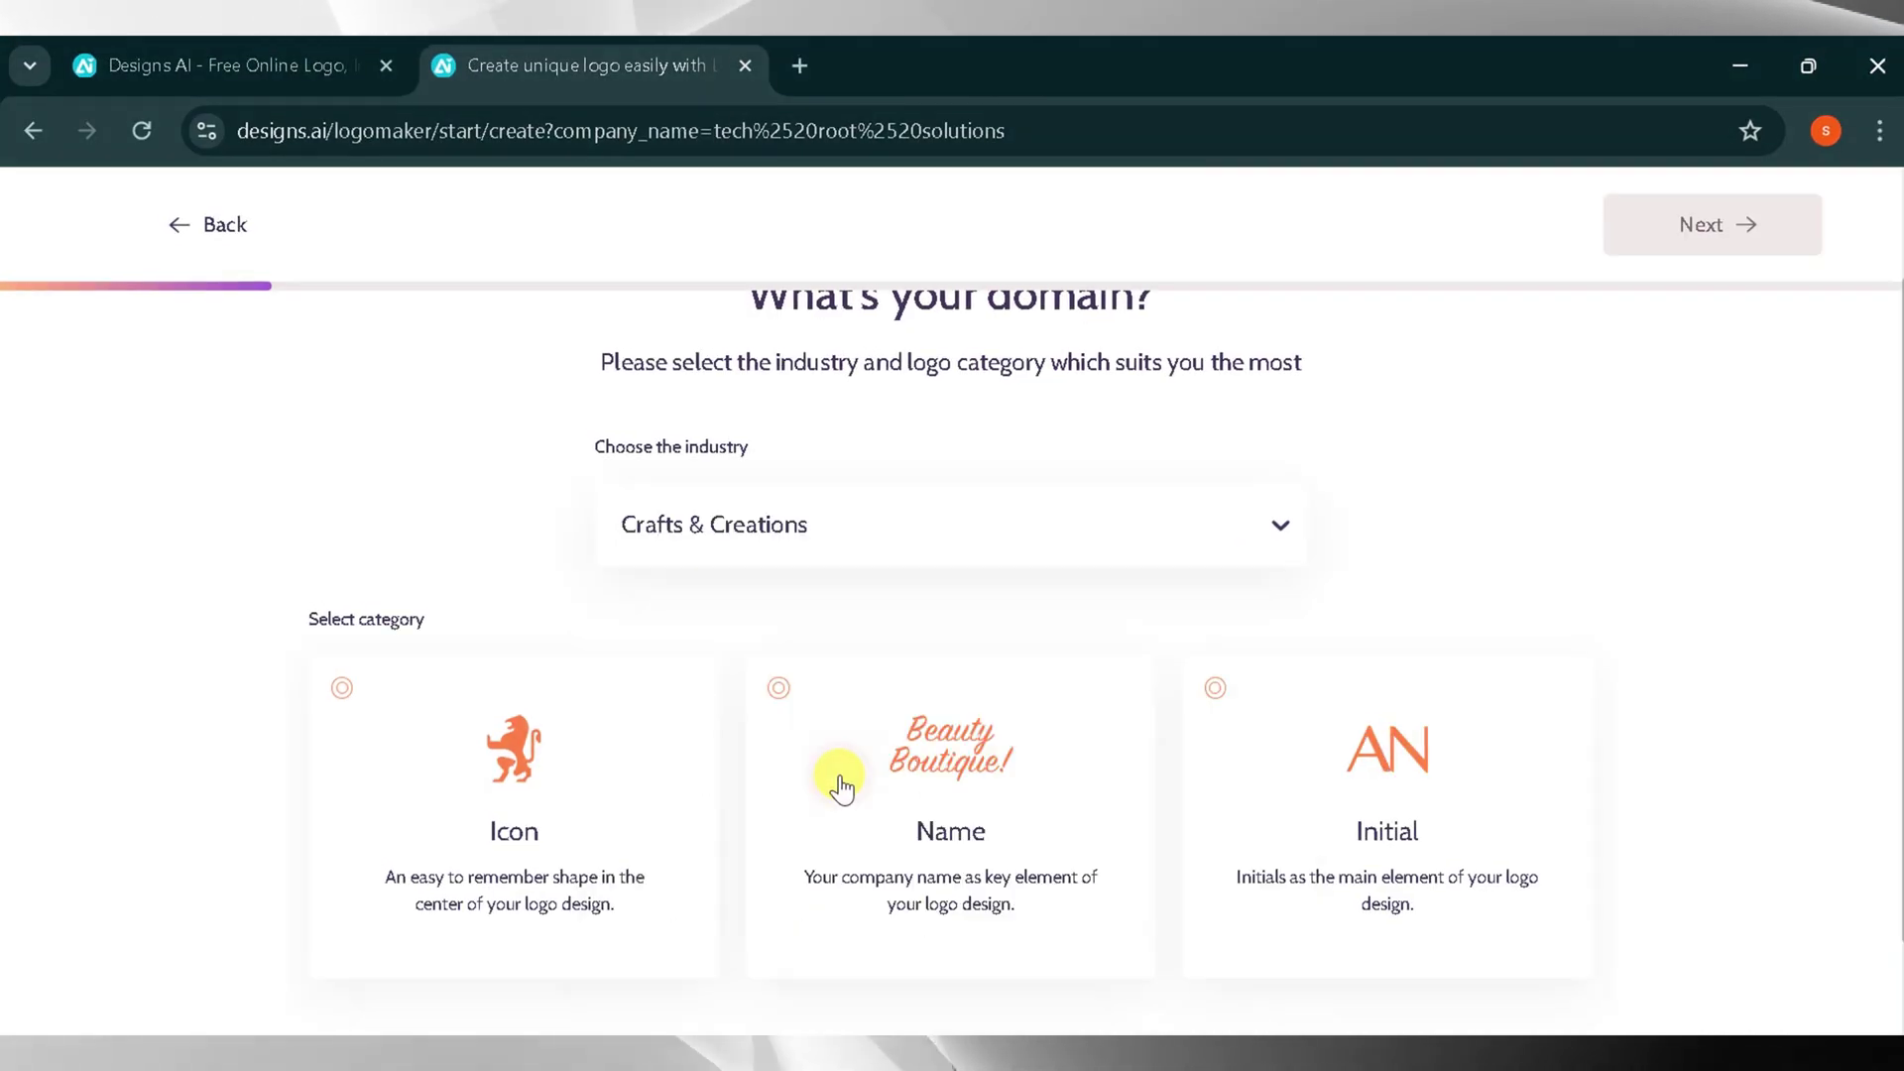
pyautogui.click(535, 797)
pyautogui.scroll(-1, 957, 843)
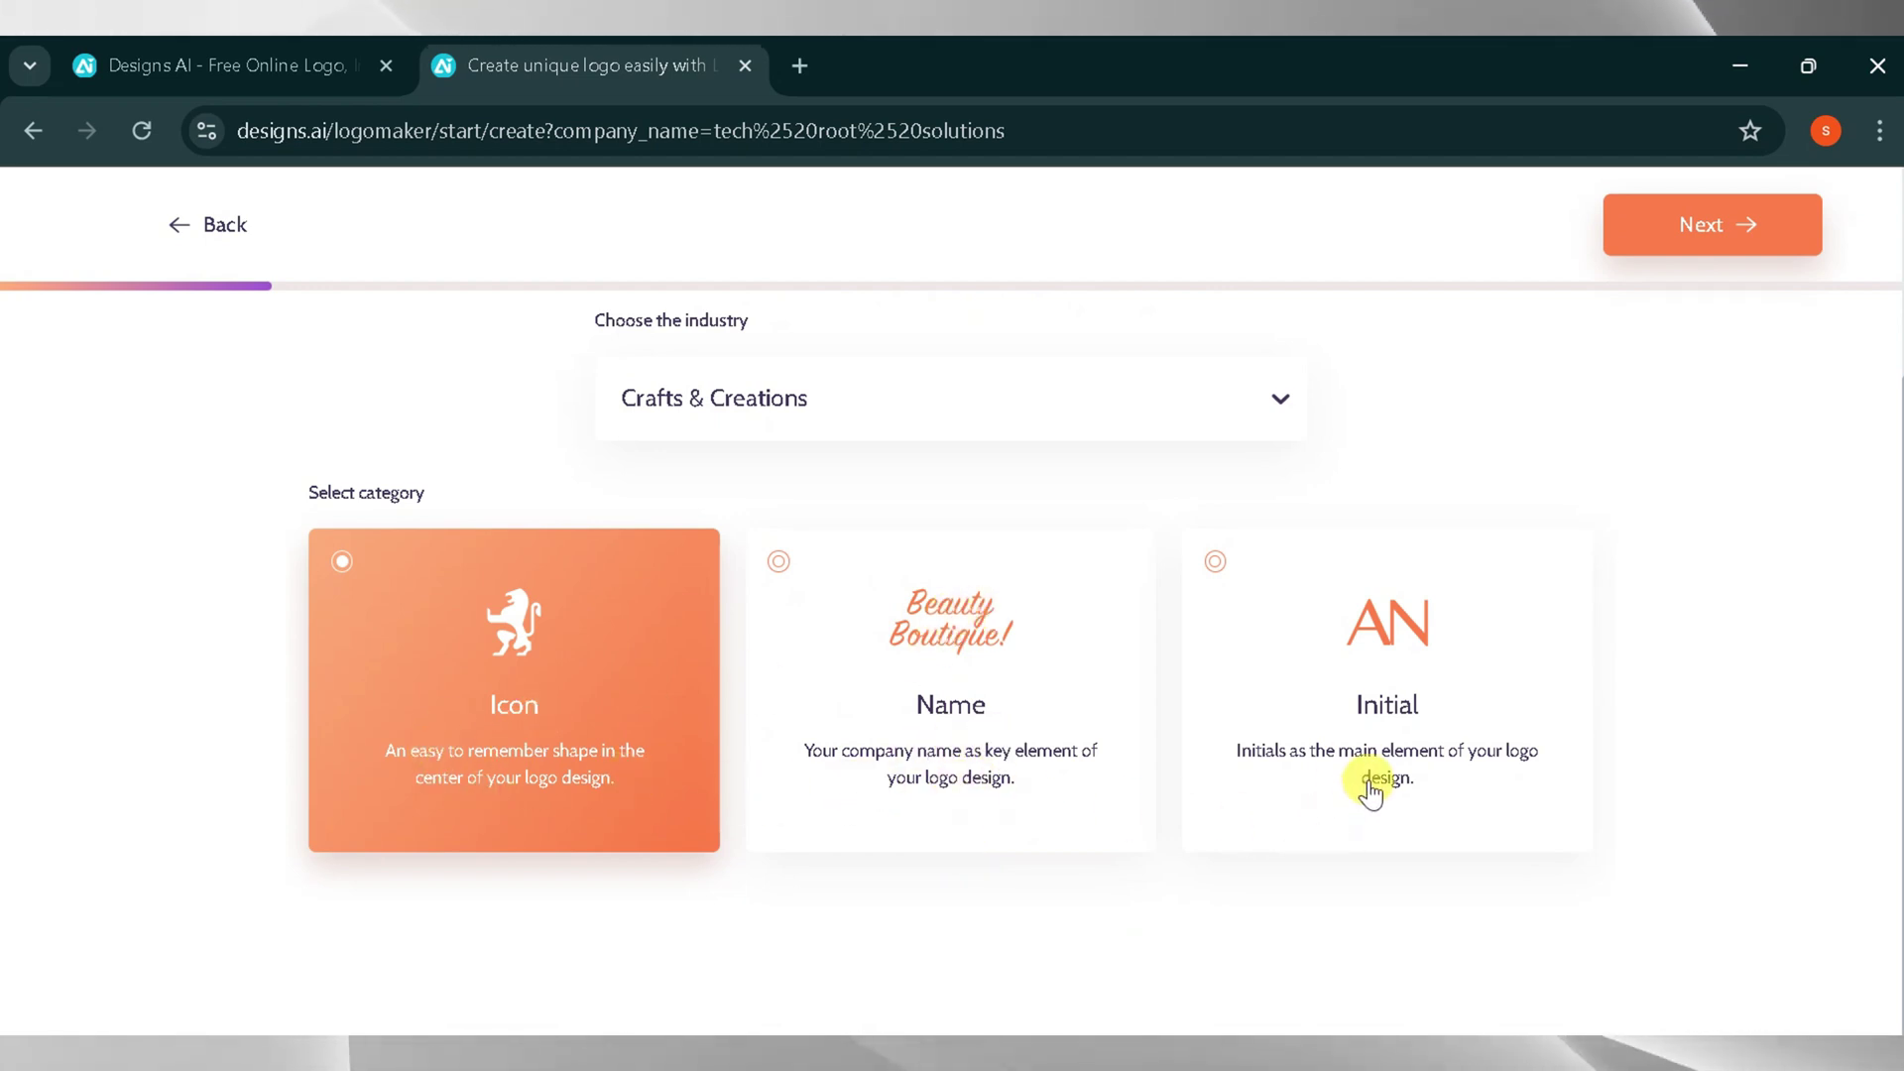
pyautogui.click(1743, 222)
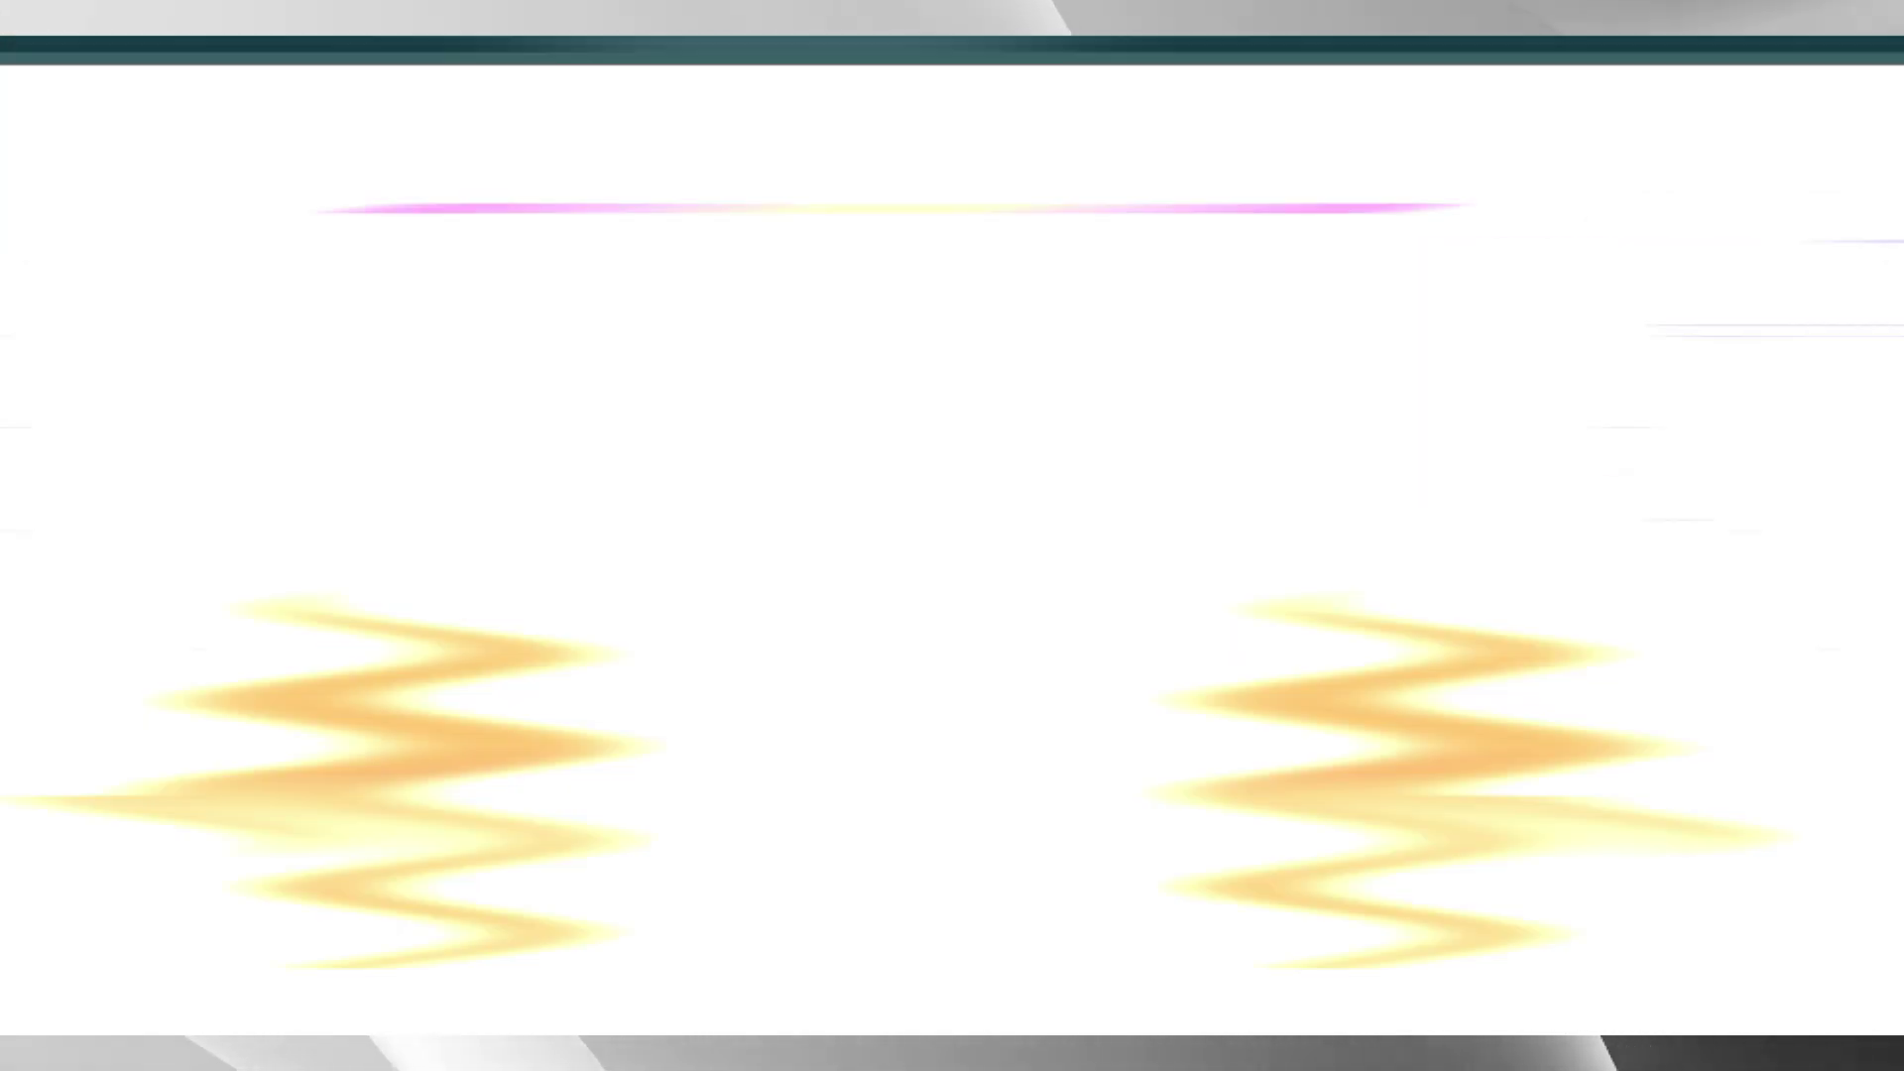
# Skip the slogan and pick preferred logo styles, including Playchat.
pyautogui.click(1713, 224)
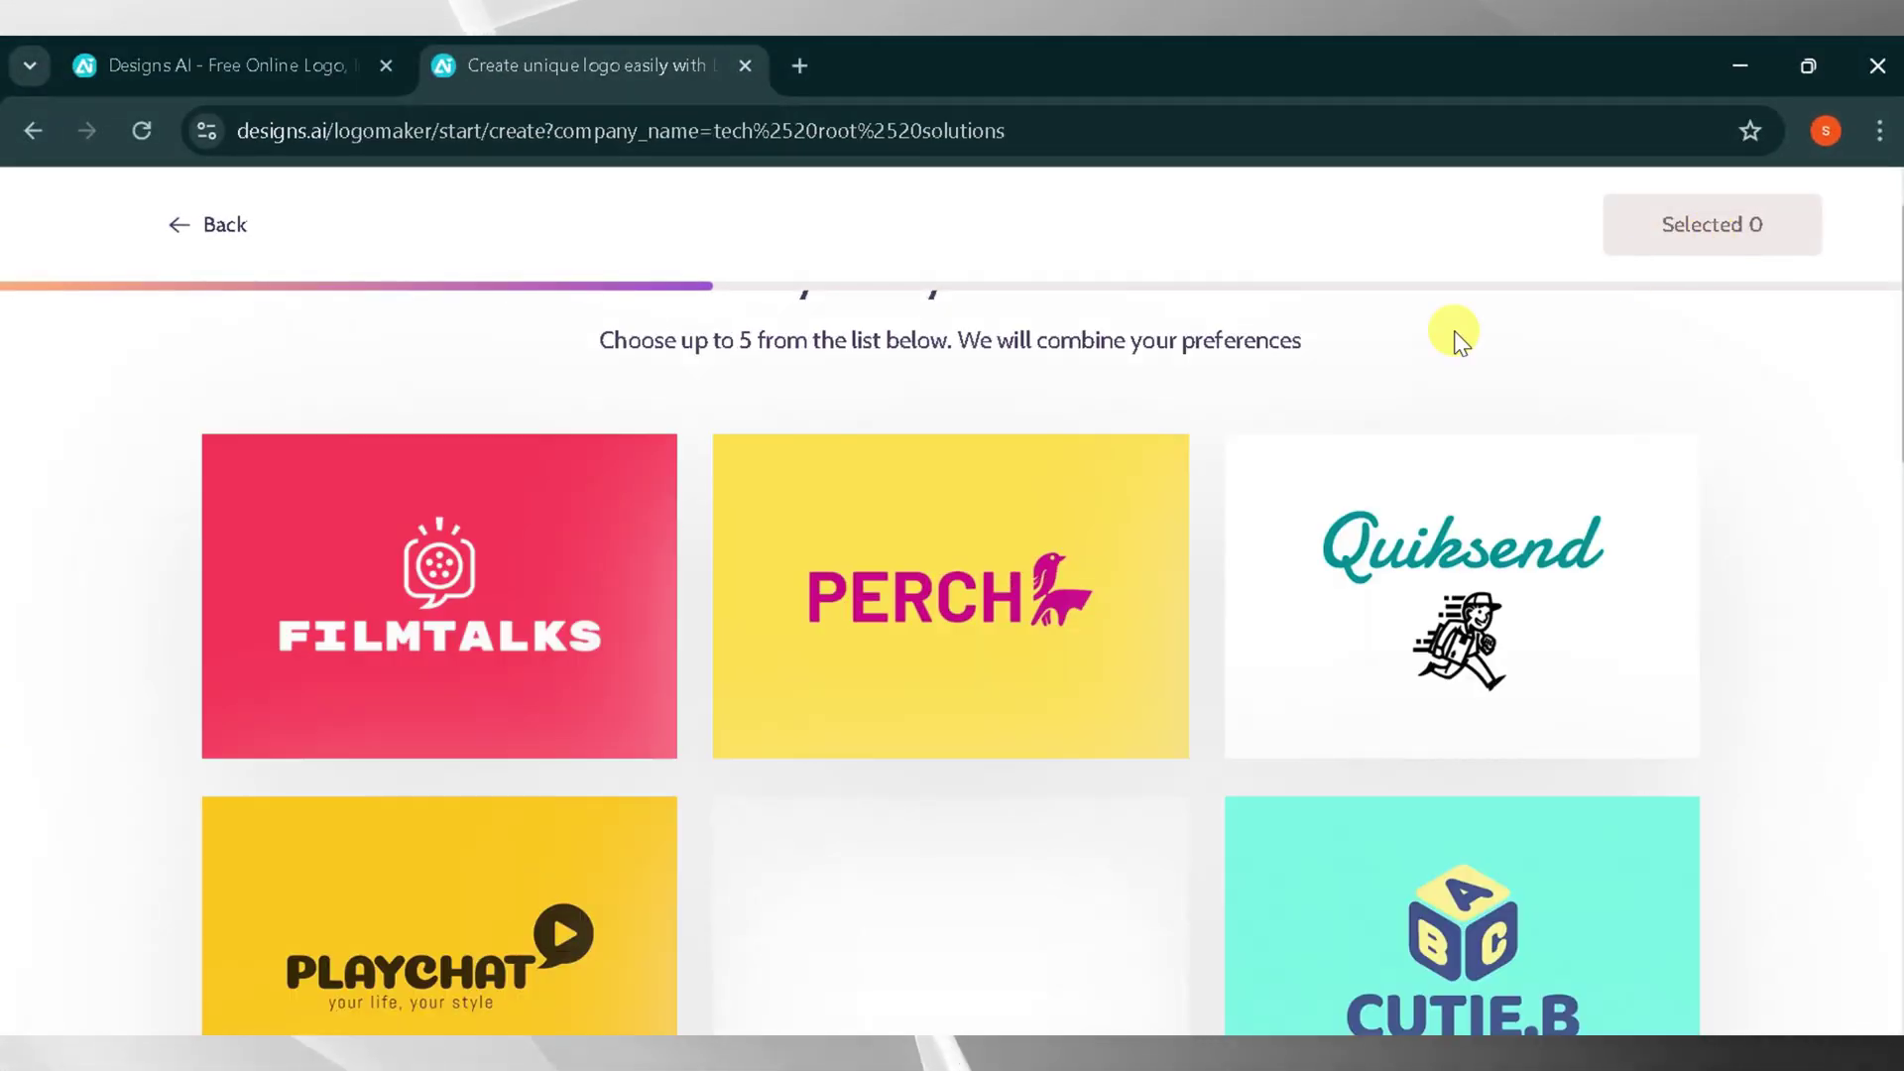
pyautogui.scroll(-2, 1064, 695)
pyautogui.scroll(3, 1062, 688)
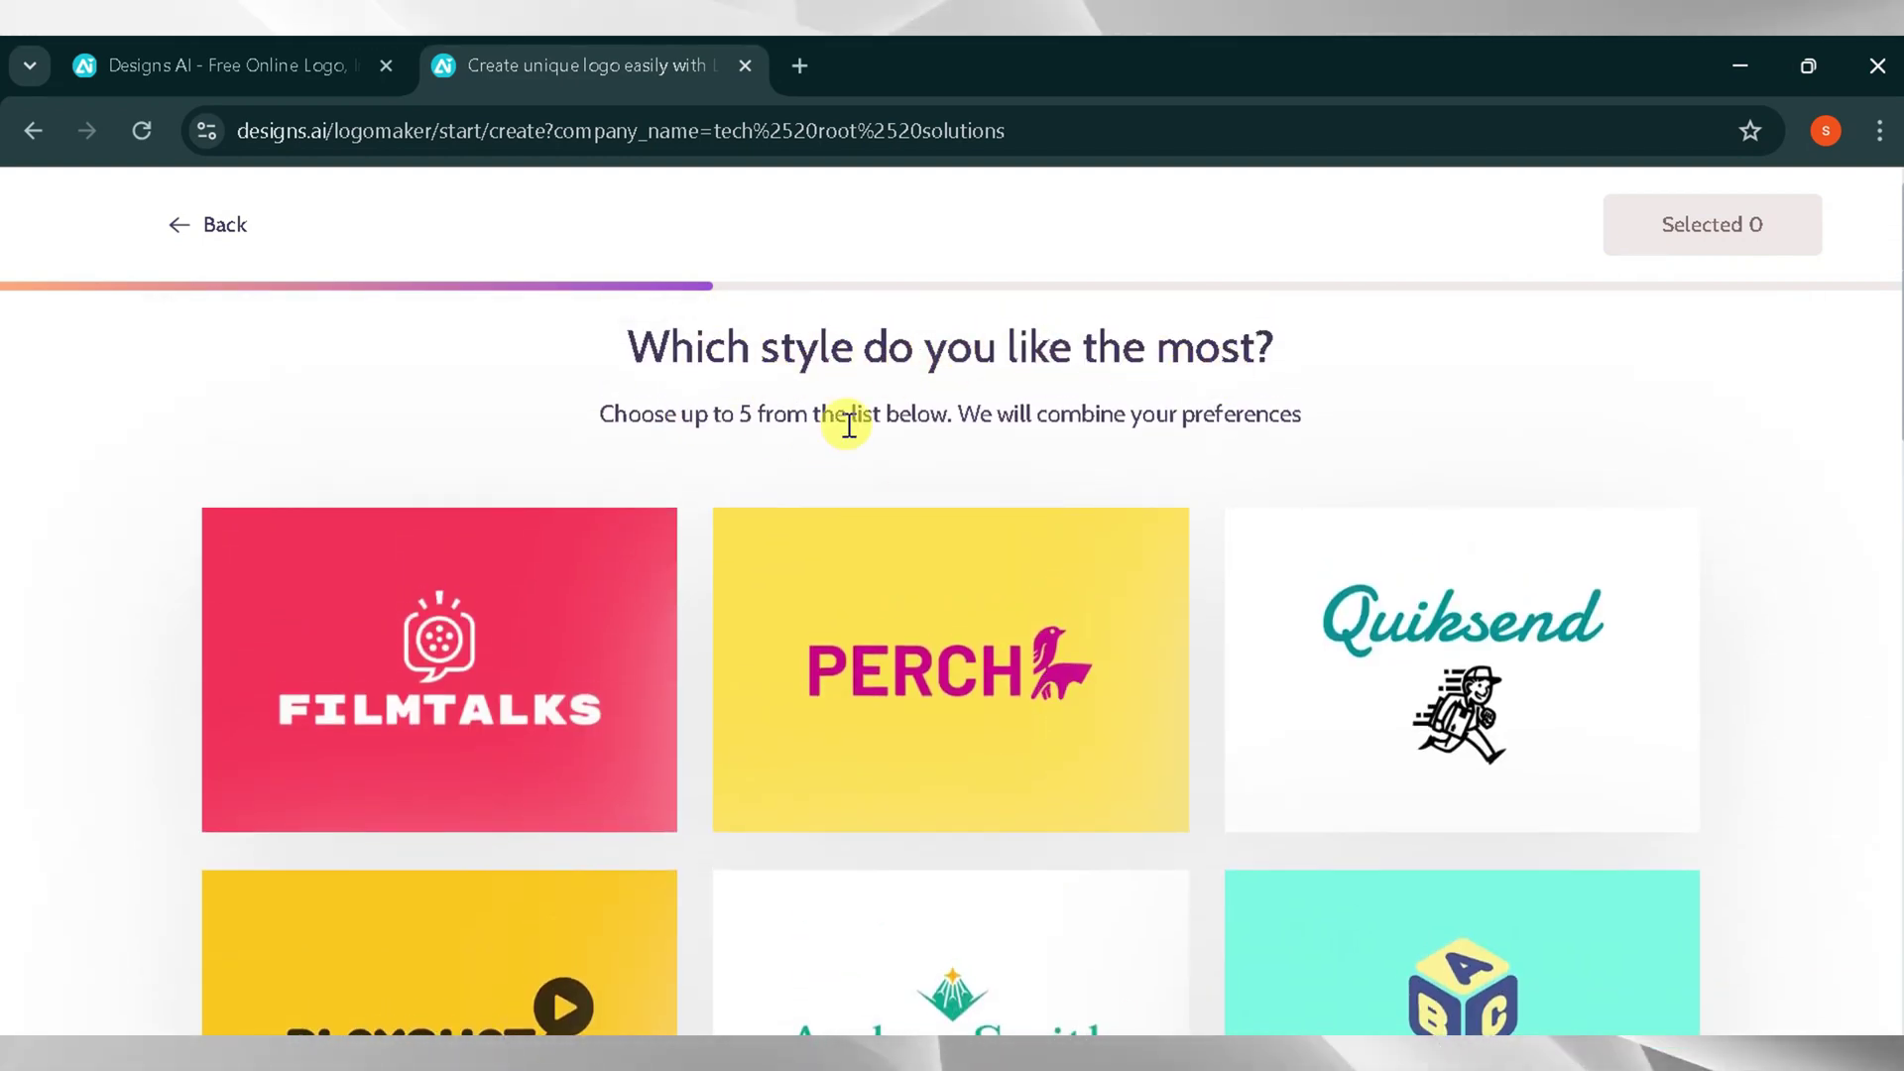
pyautogui.scroll(-2, 1250, 423)
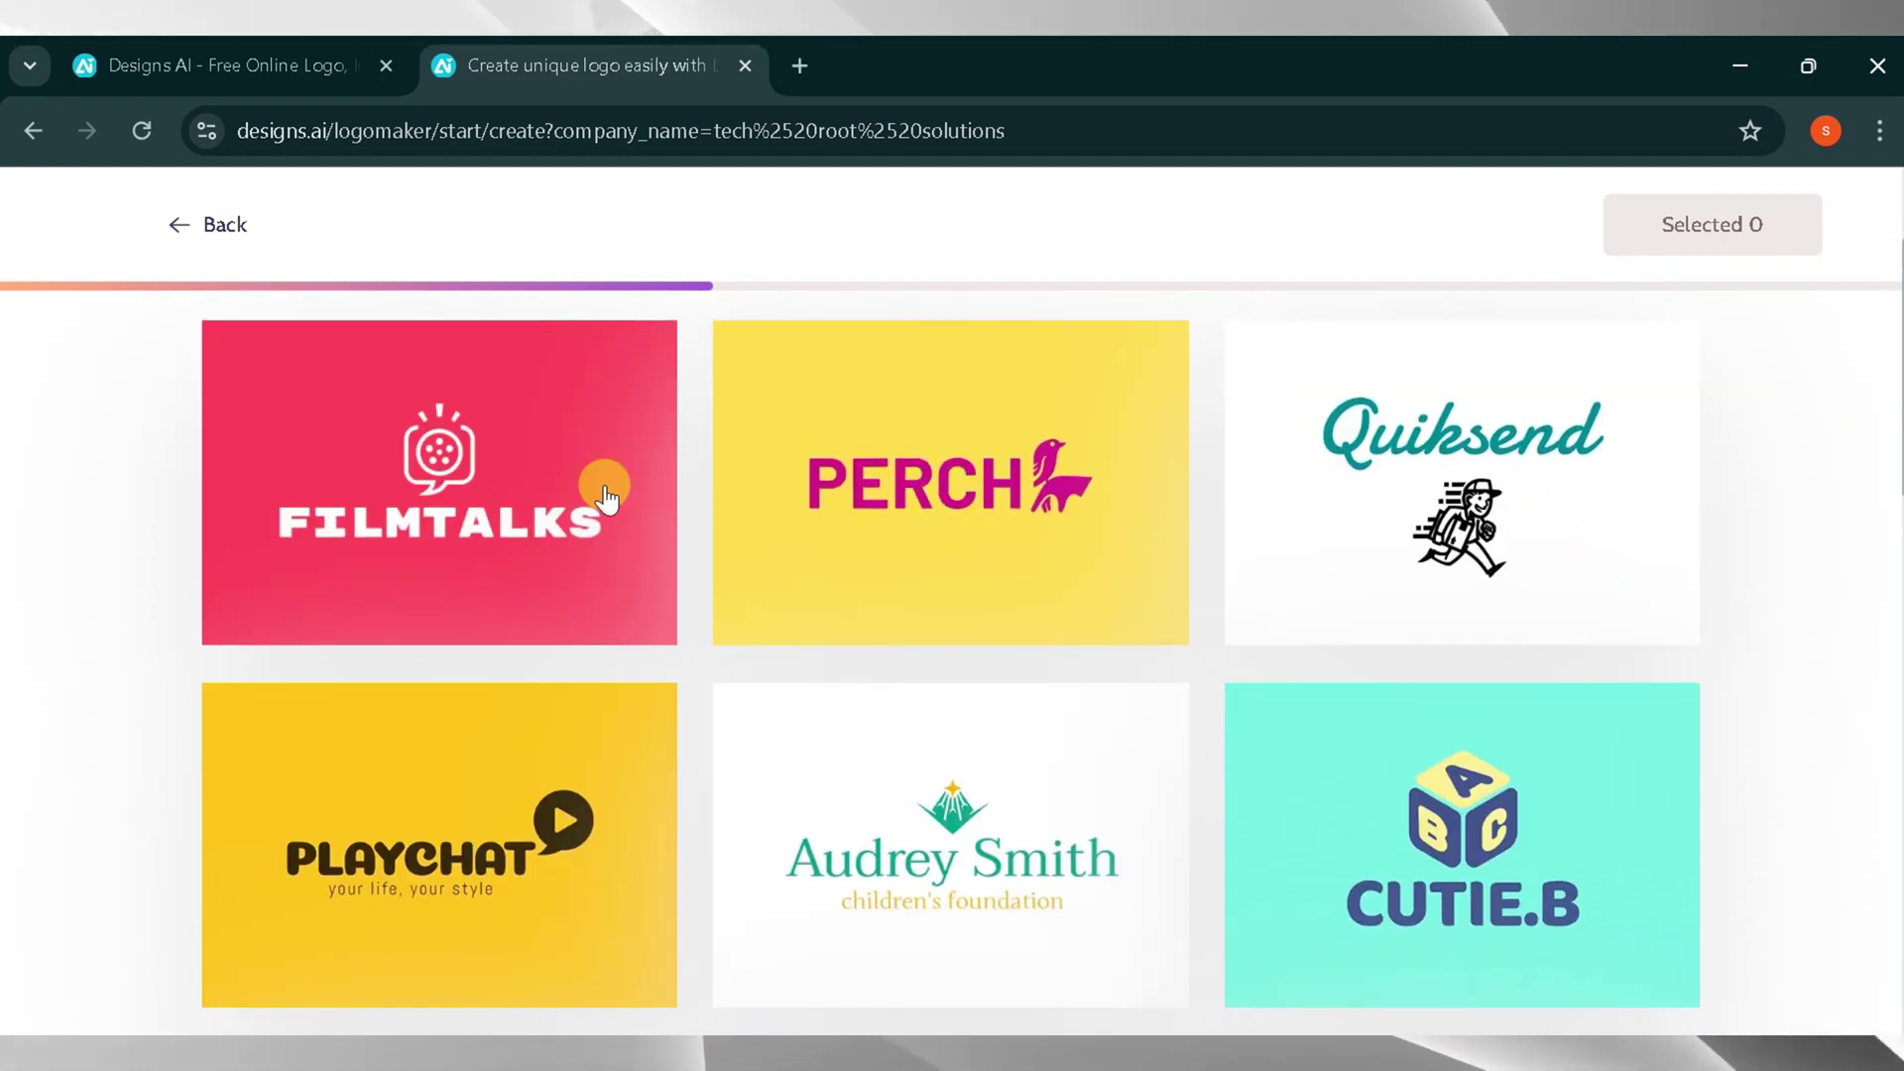
pyautogui.scroll(-4, 552, 370)
pyautogui.click(553, 386)
pyautogui.click(1008, 739)
pyautogui.scroll(2, 1009, 738)
pyautogui.scroll(-7, 1369, 712)
pyautogui.click(1676, 243)
# Choose the Orange colour tone for the logo.
pyautogui.scroll(6, 1564, 412)
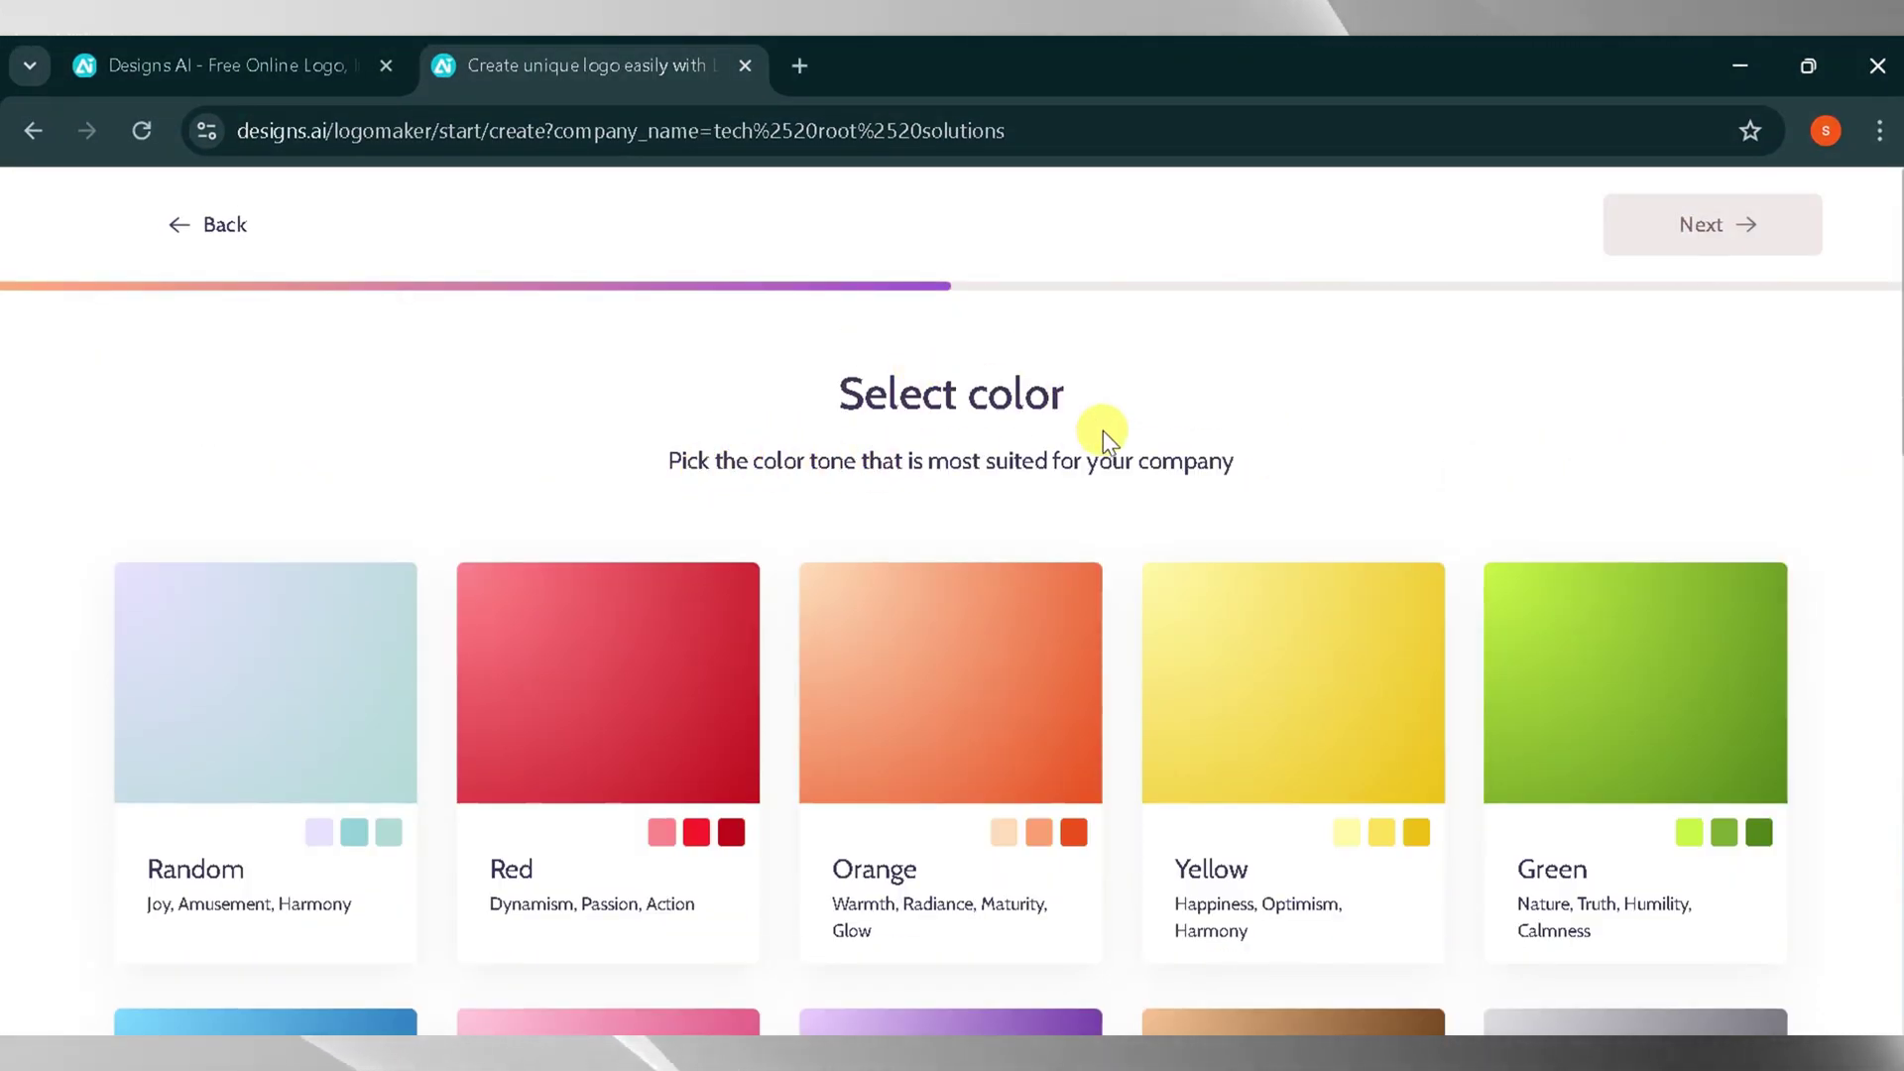
pyautogui.scroll(-18, 353, 480)
pyautogui.scroll(13, 354, 486)
pyautogui.scroll(5, 353, 480)
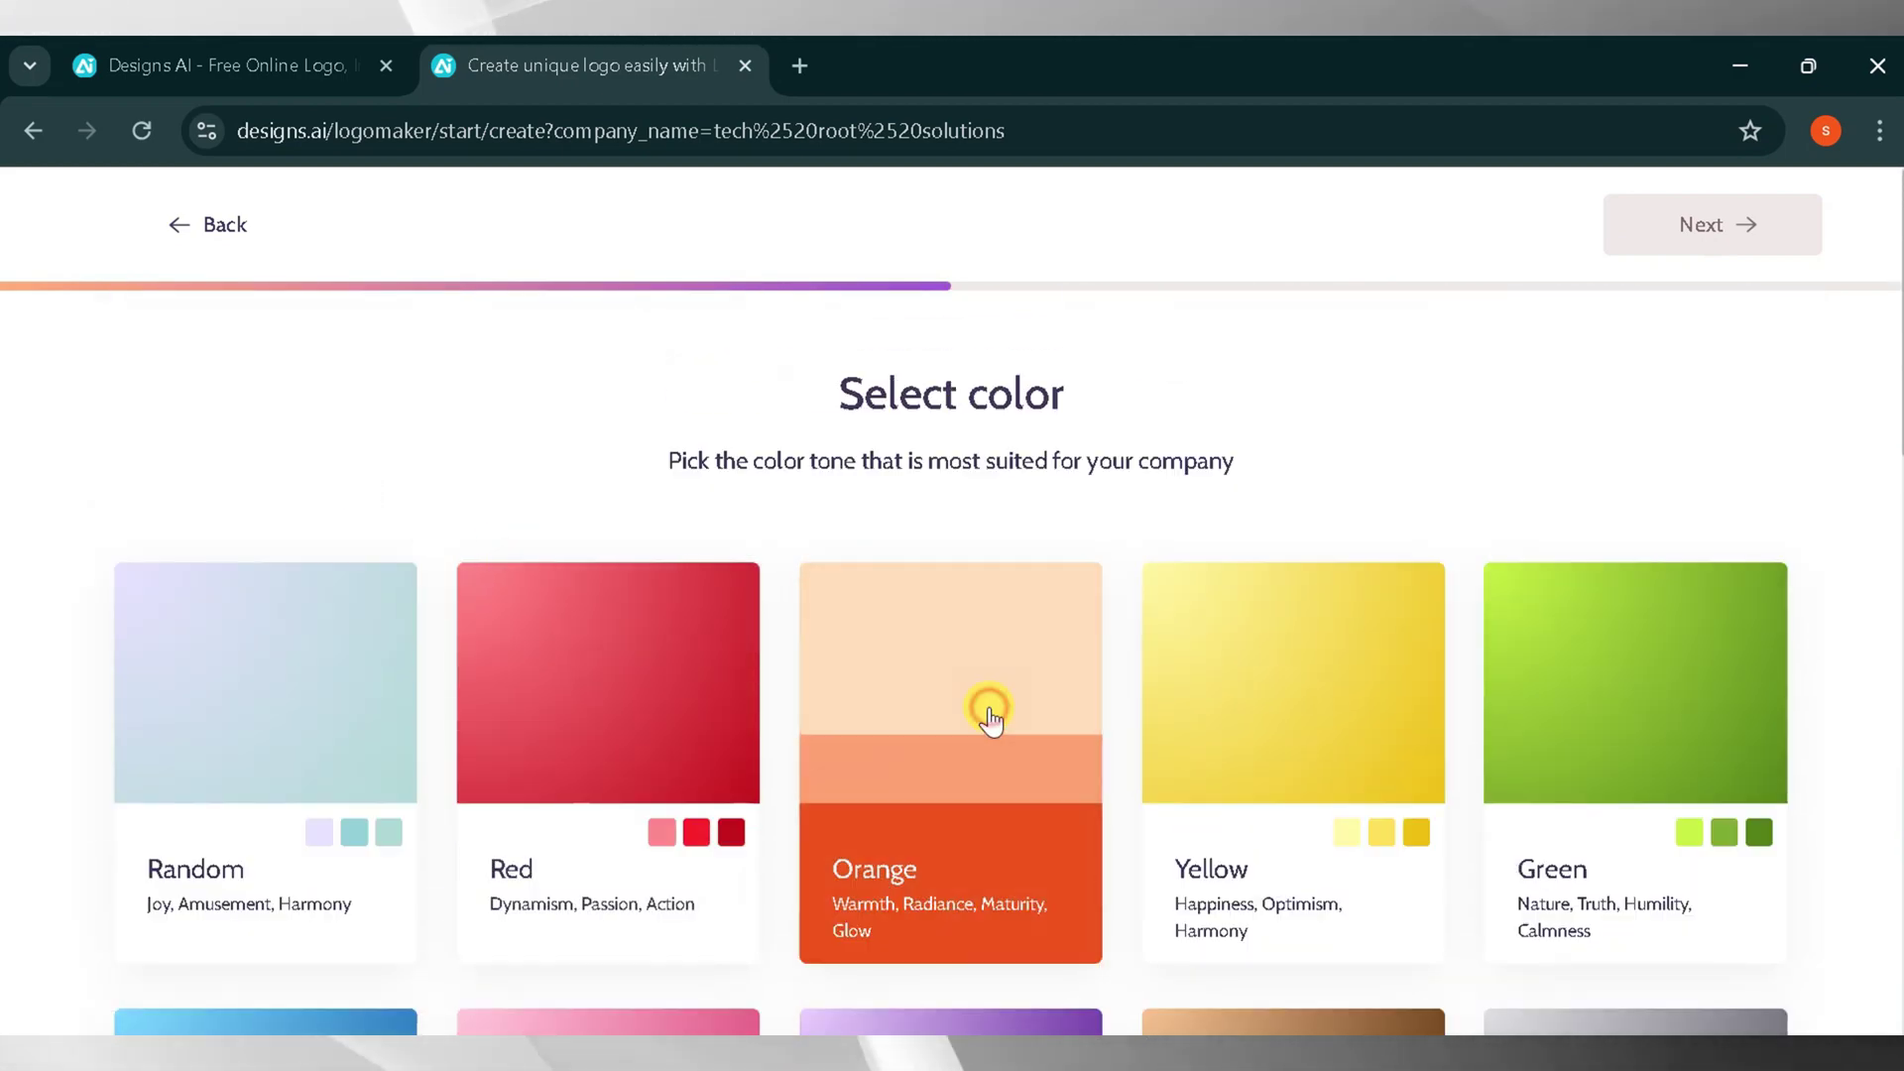
pyautogui.click(990, 710)
# Browse the generated logo proposals and mark the gold shield-icon design as a pick.
pyautogui.click(1736, 220)
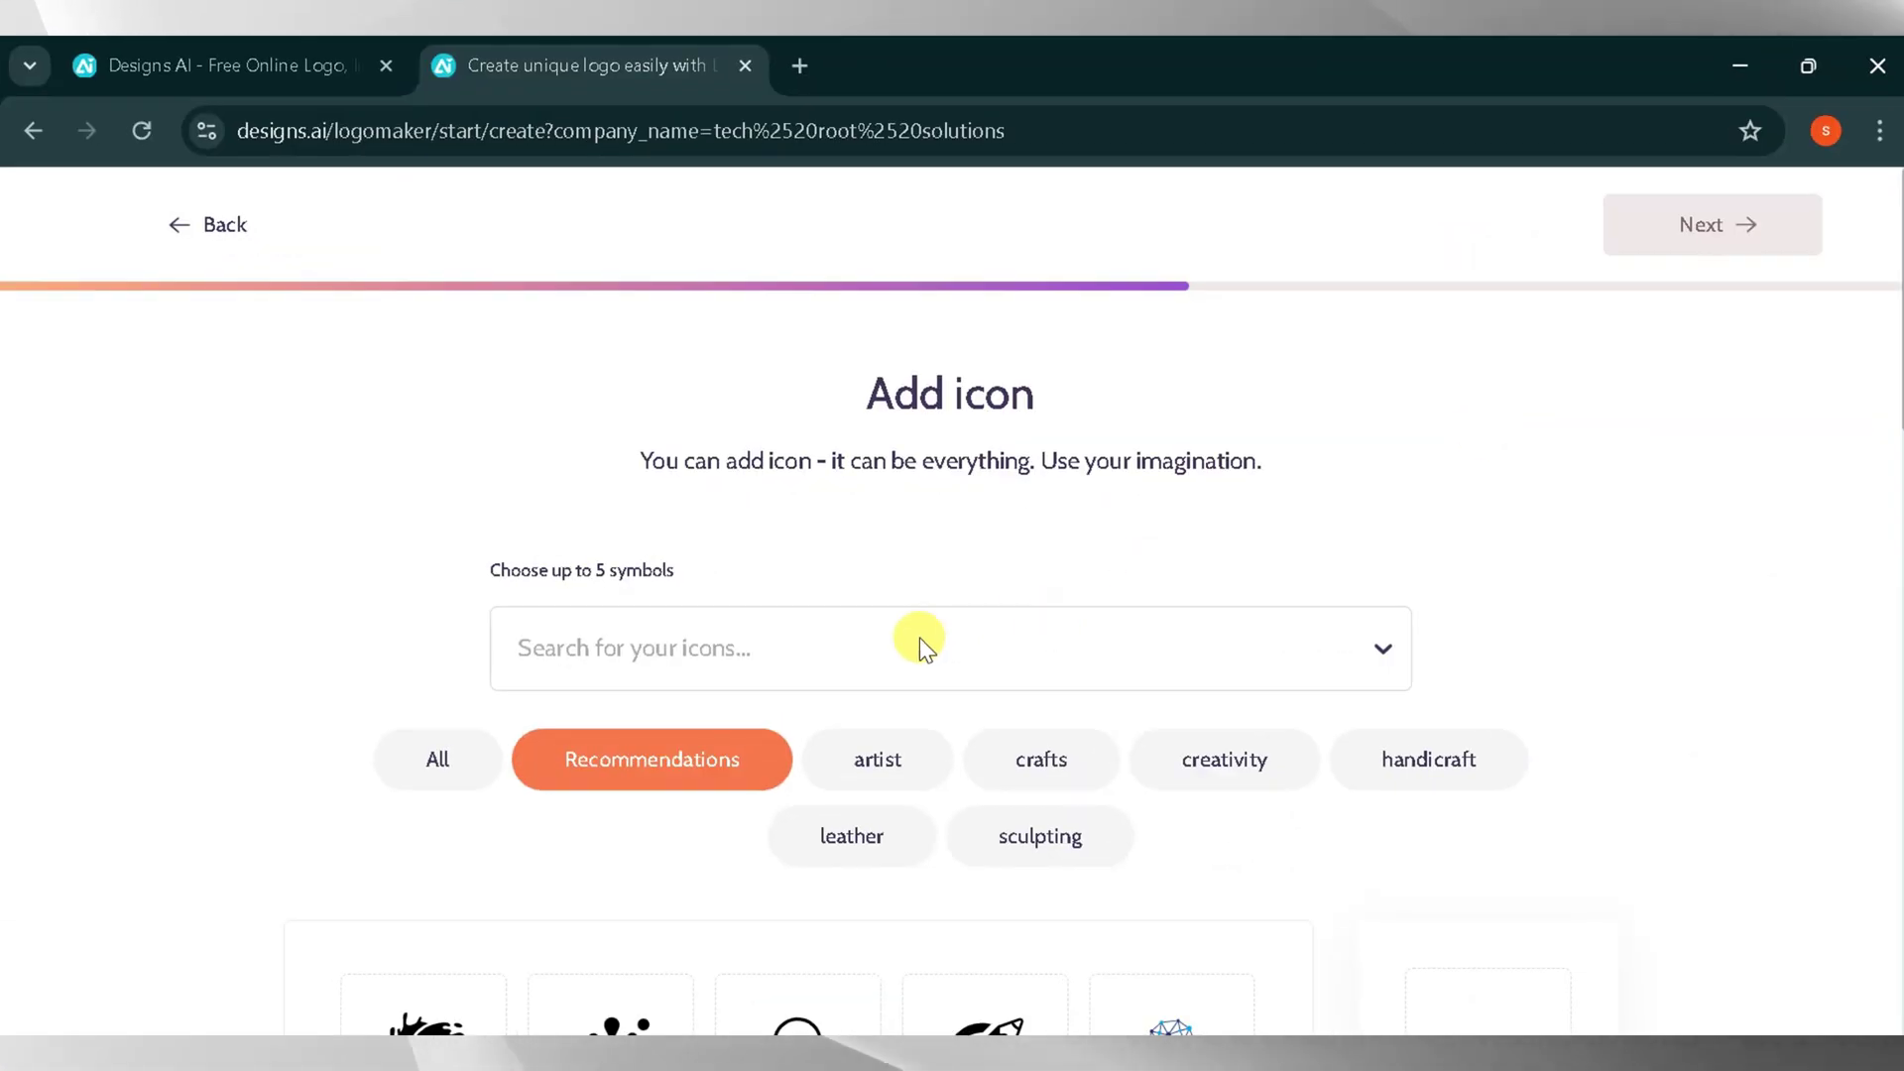
pyautogui.scroll(-2, 1028, 651)
pyautogui.scroll(2, 727, 397)
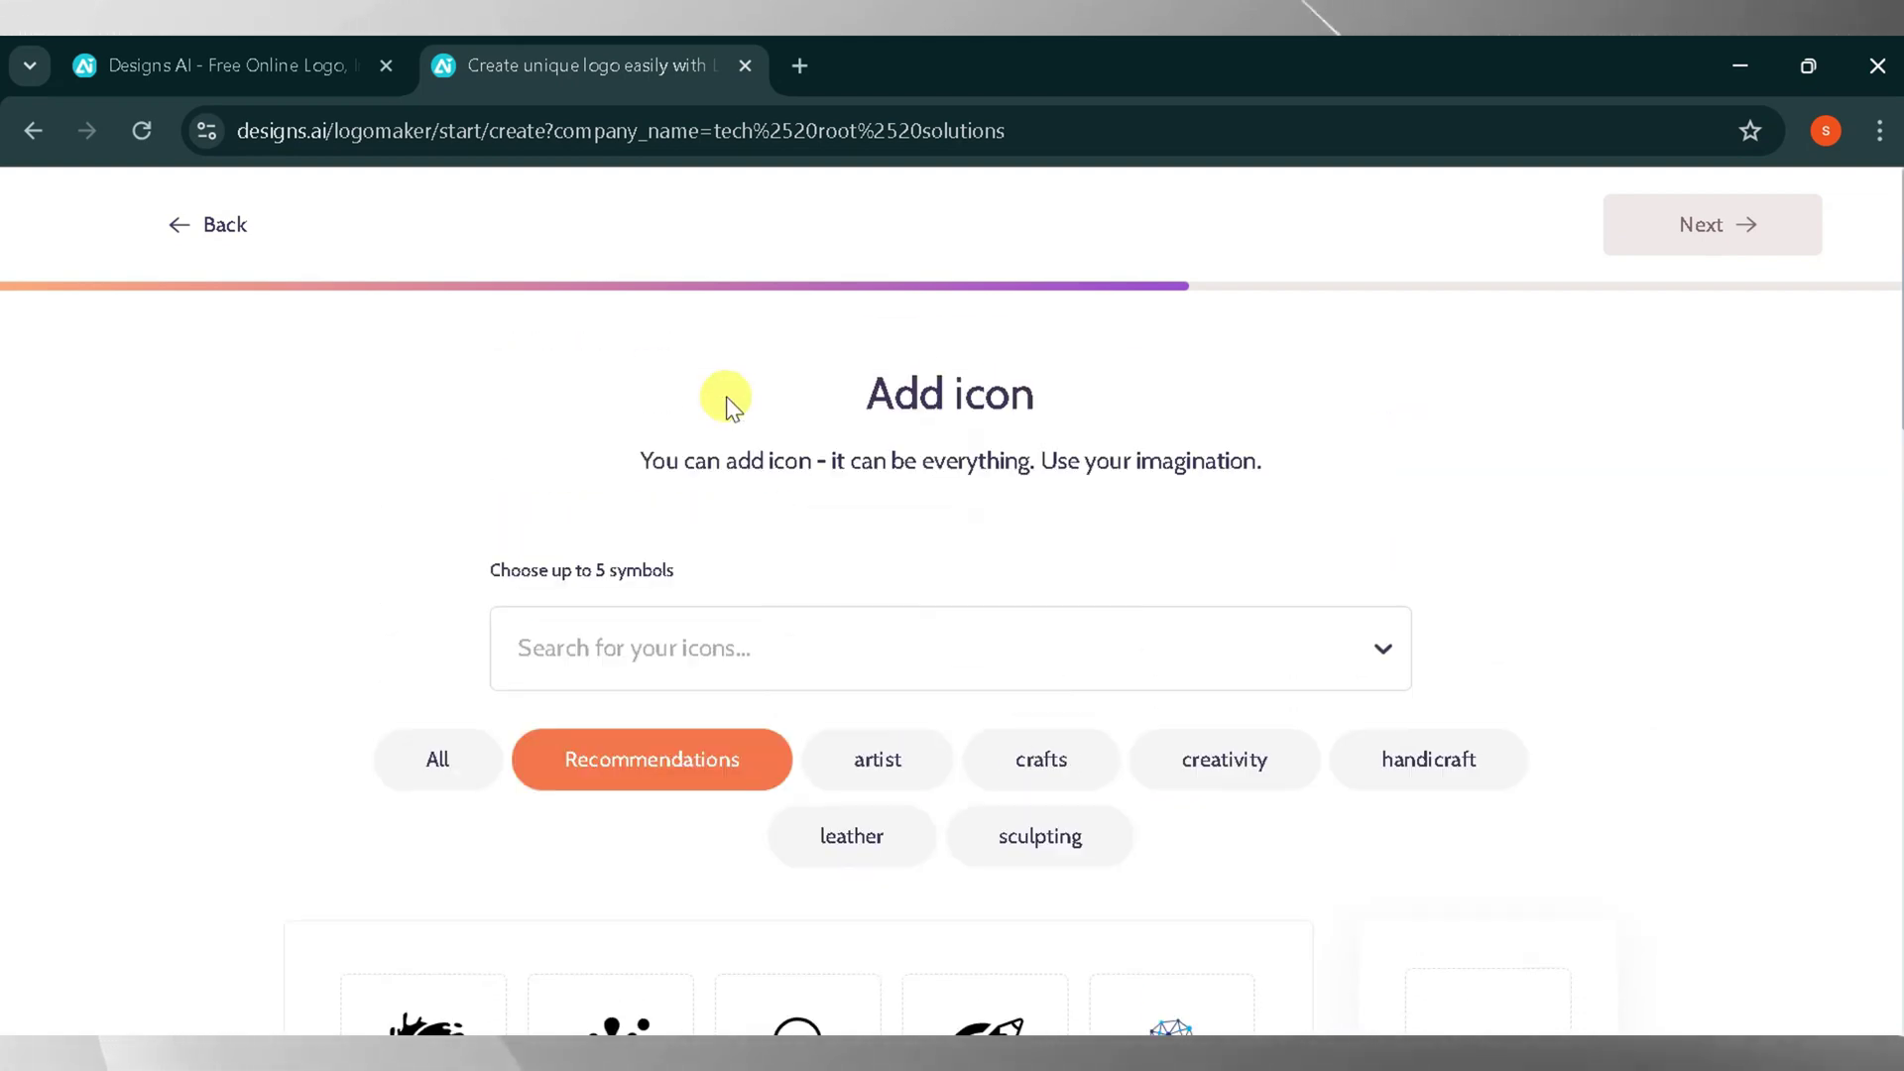
pyautogui.scroll(-15, 743, 869)
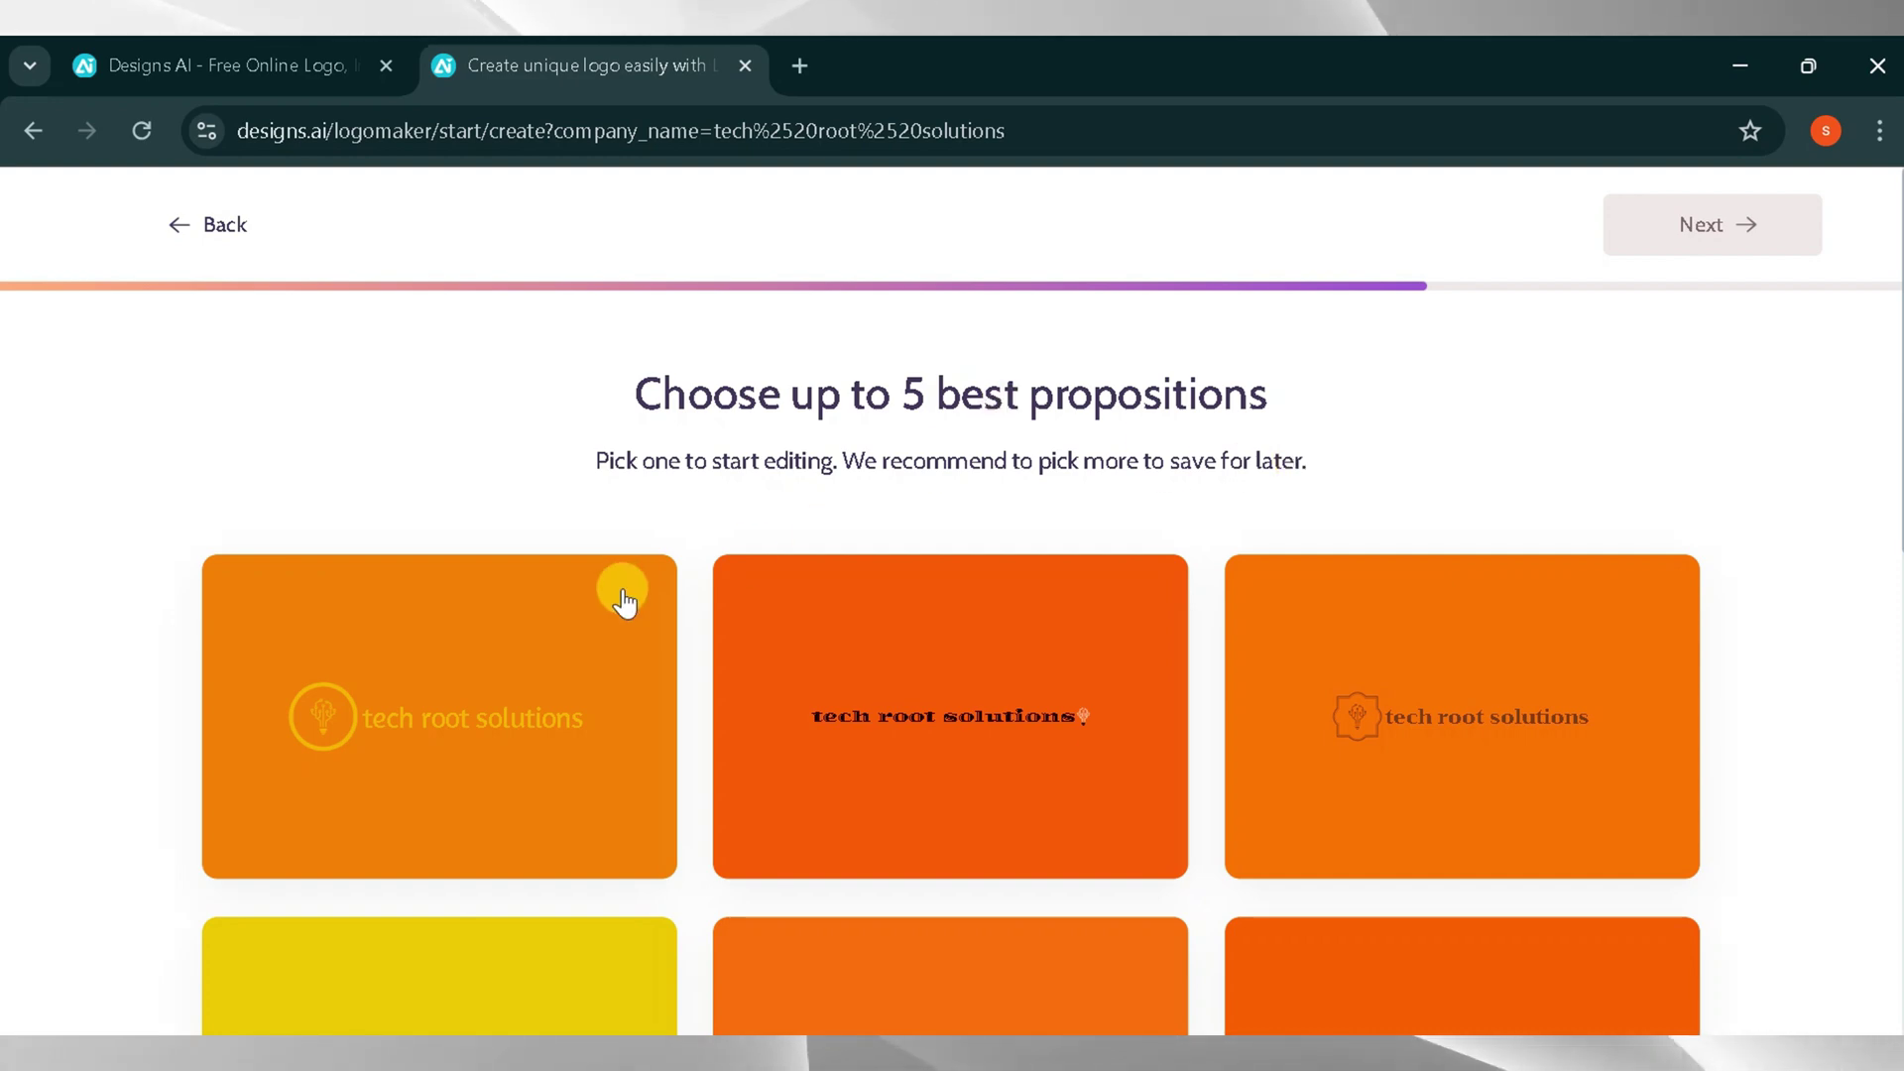
pyautogui.scroll(-7, 543, 716)
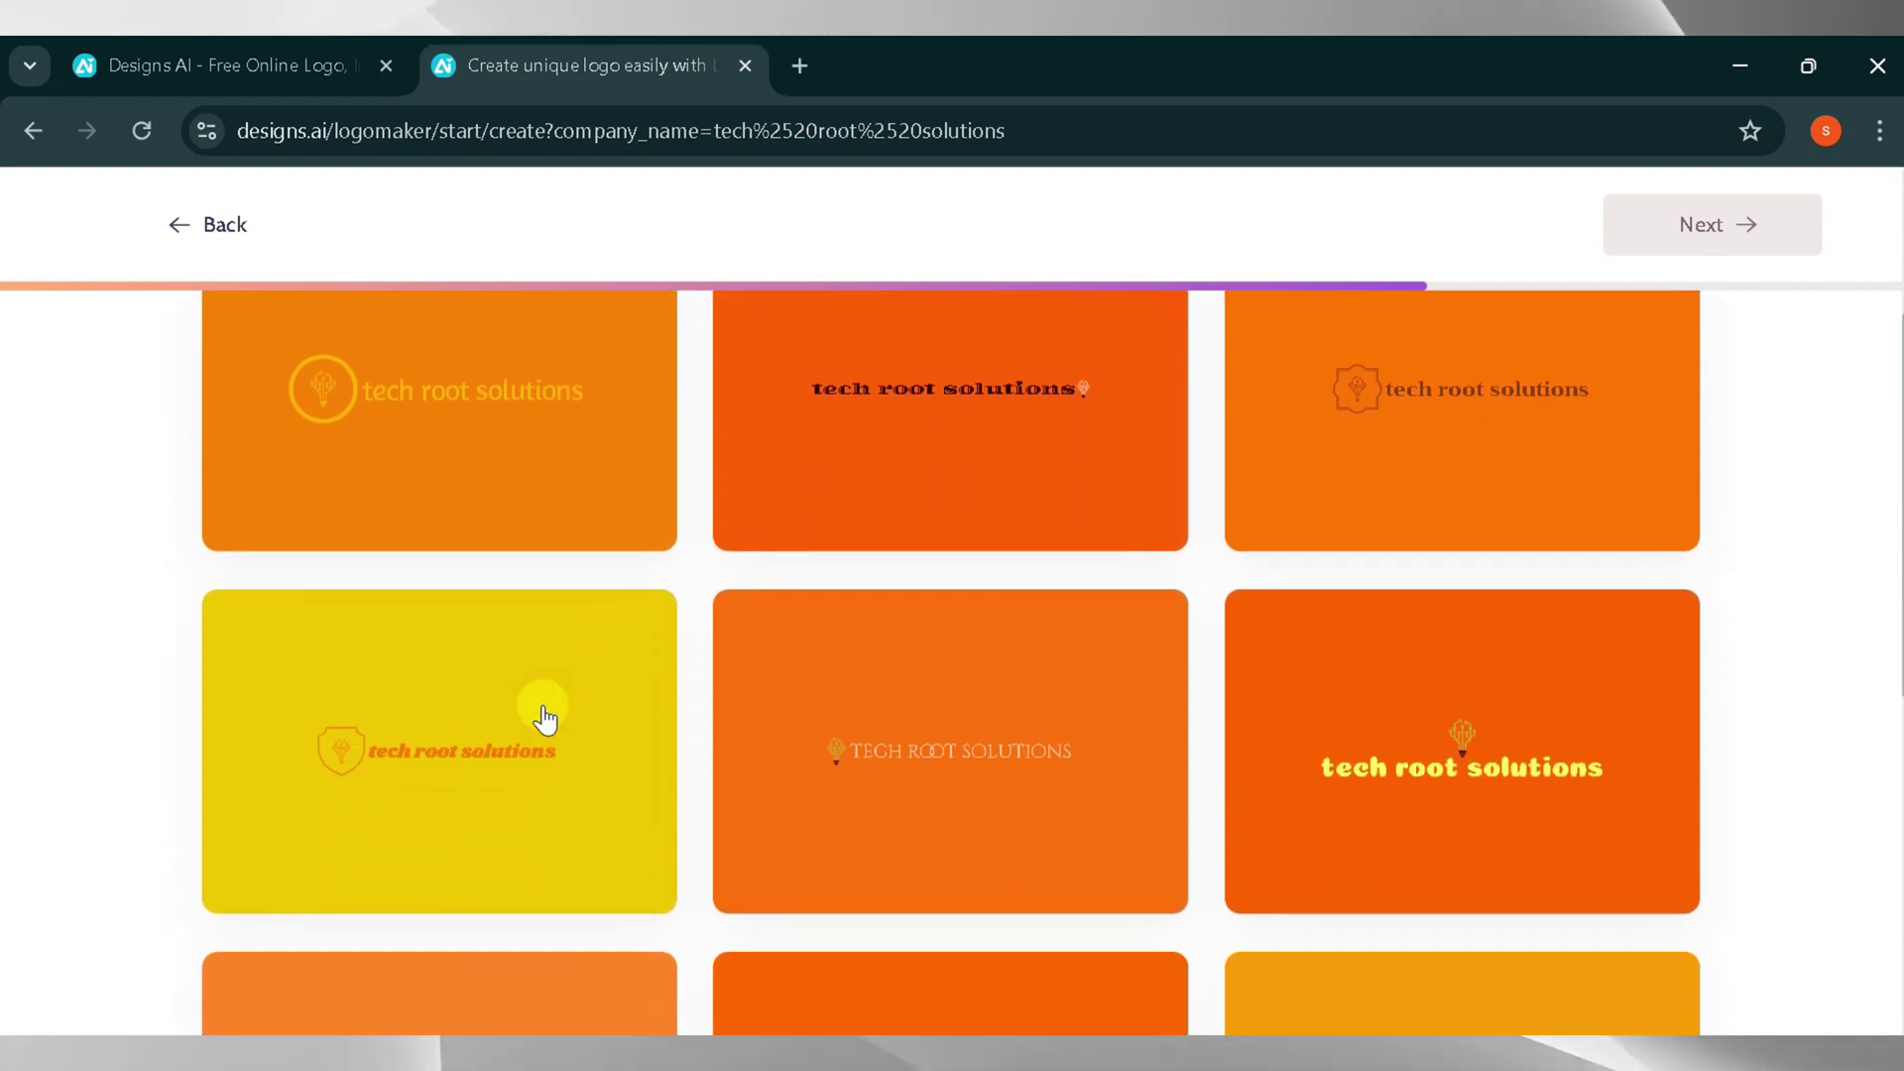
pyautogui.scroll(-5, 544, 705)
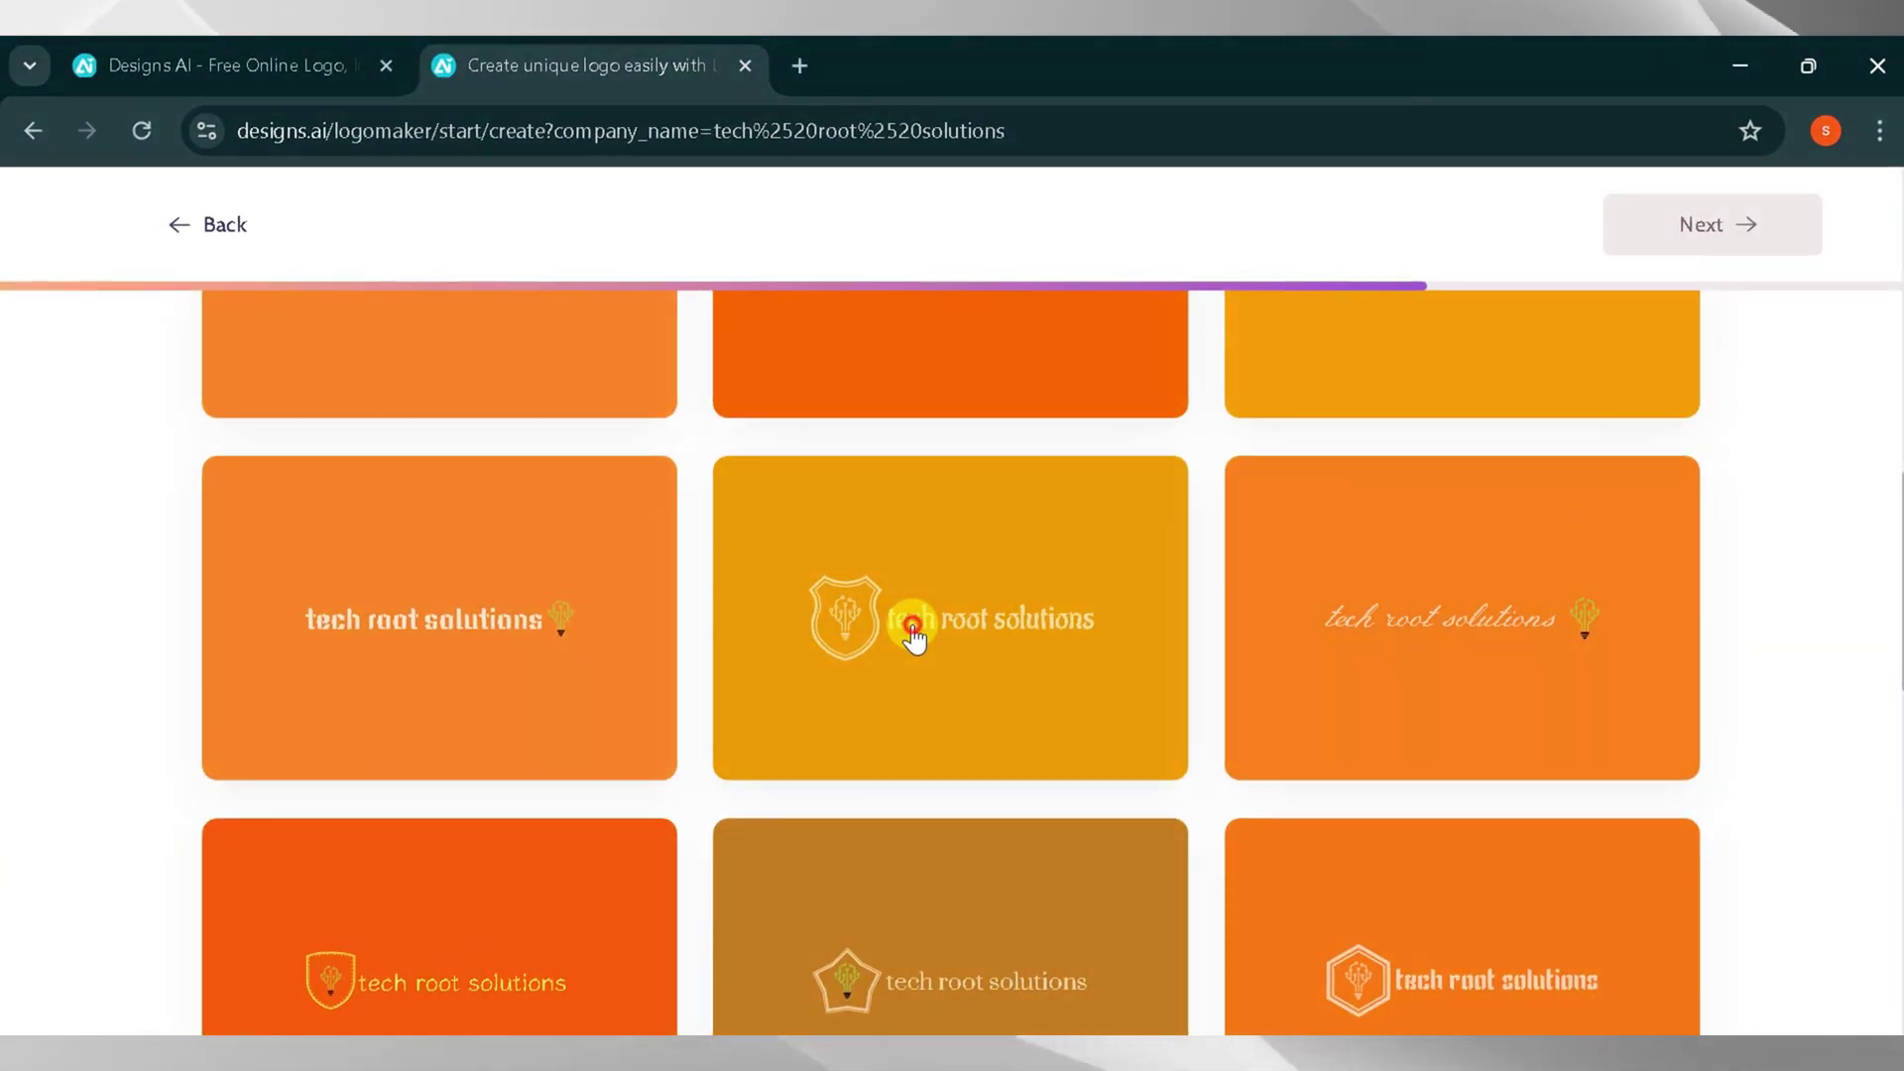
pyautogui.click(913, 633)
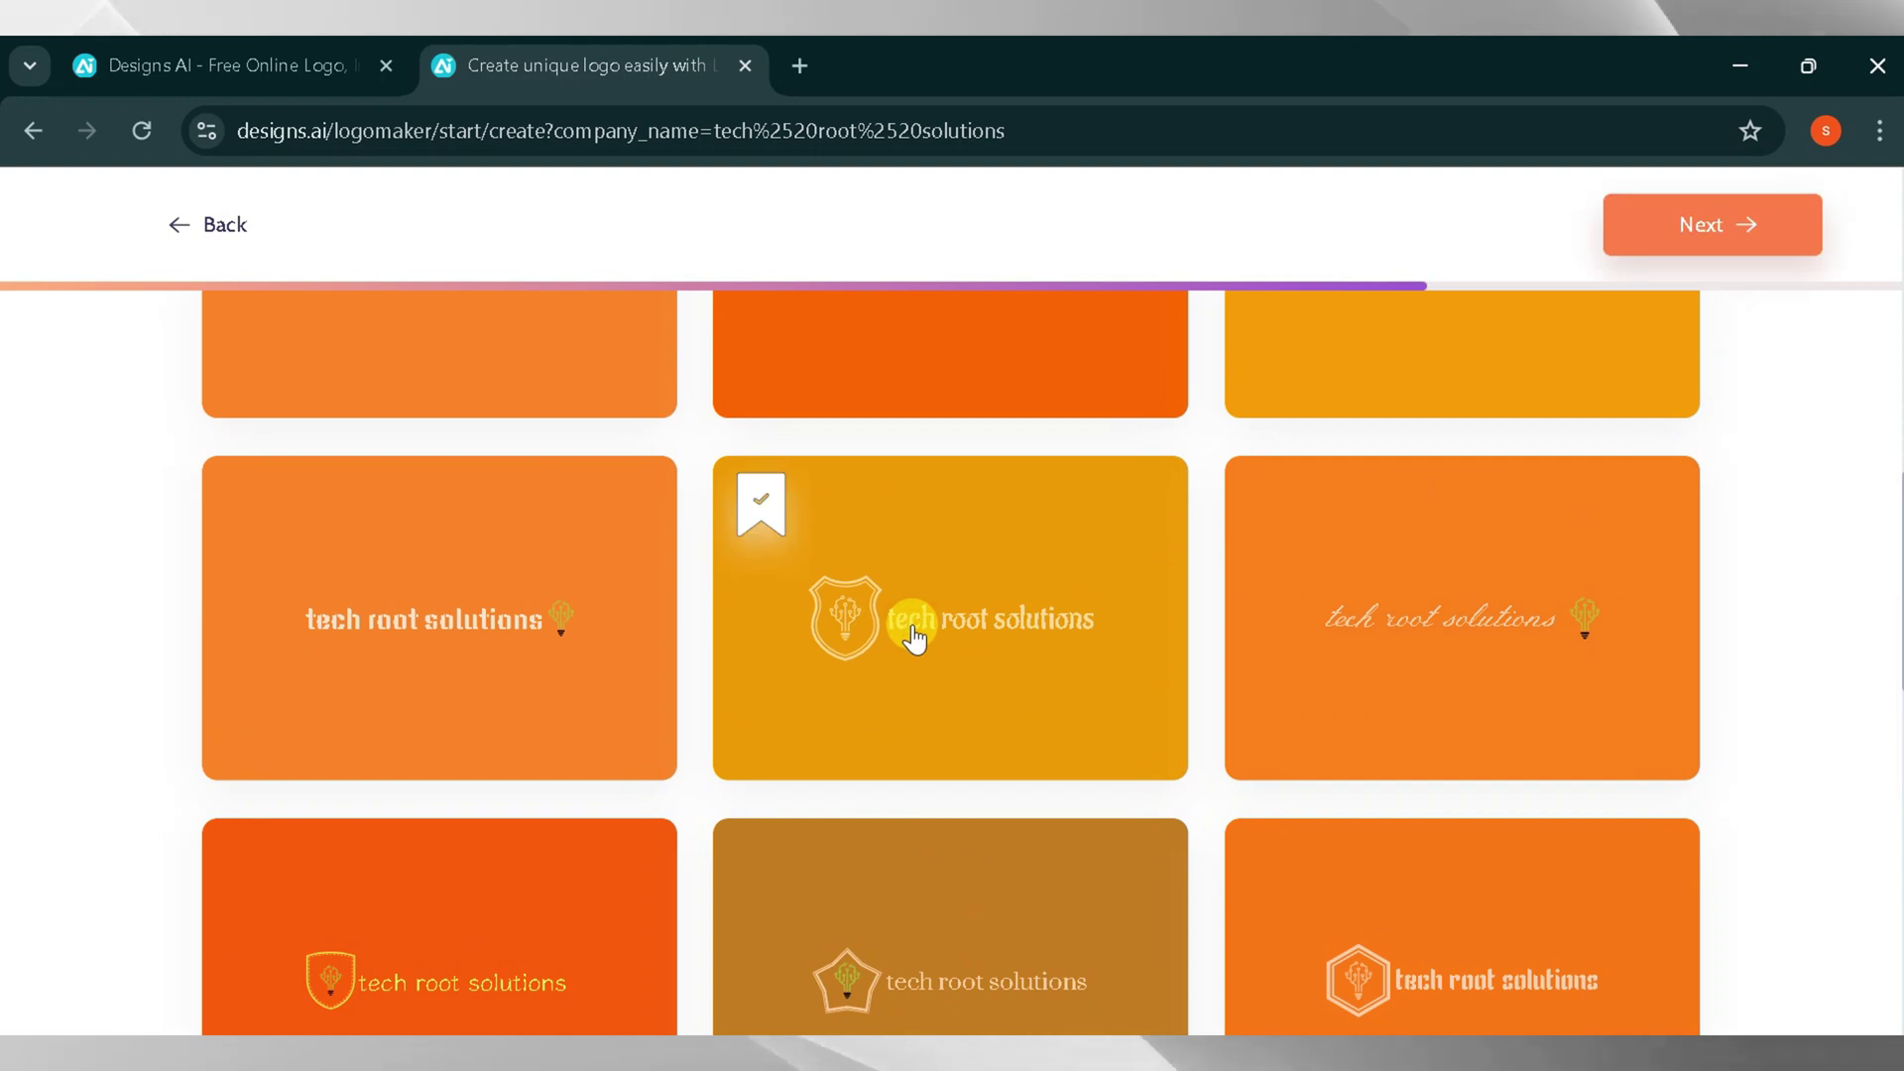
# Sign in with a Google account and complete registration with country Pakistan.
pyautogui.click(1719, 250)
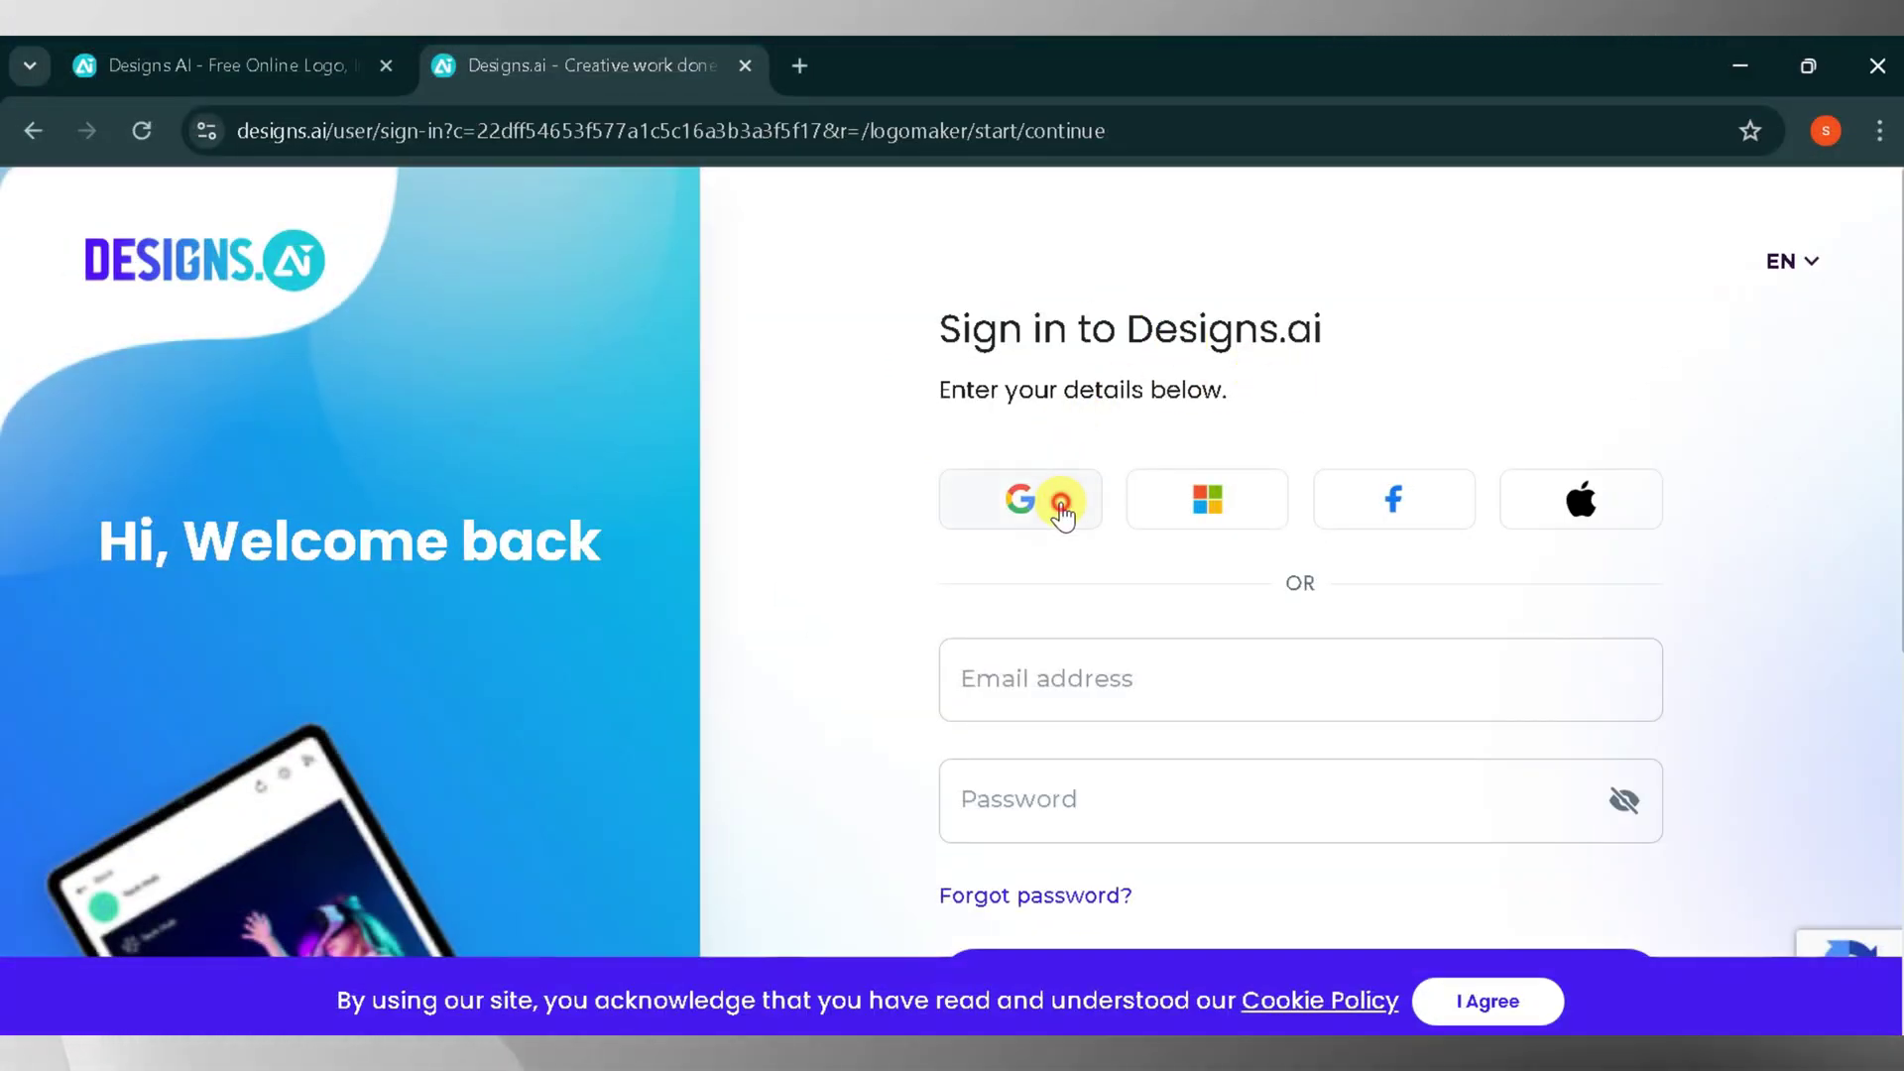
pyautogui.click(1061, 502)
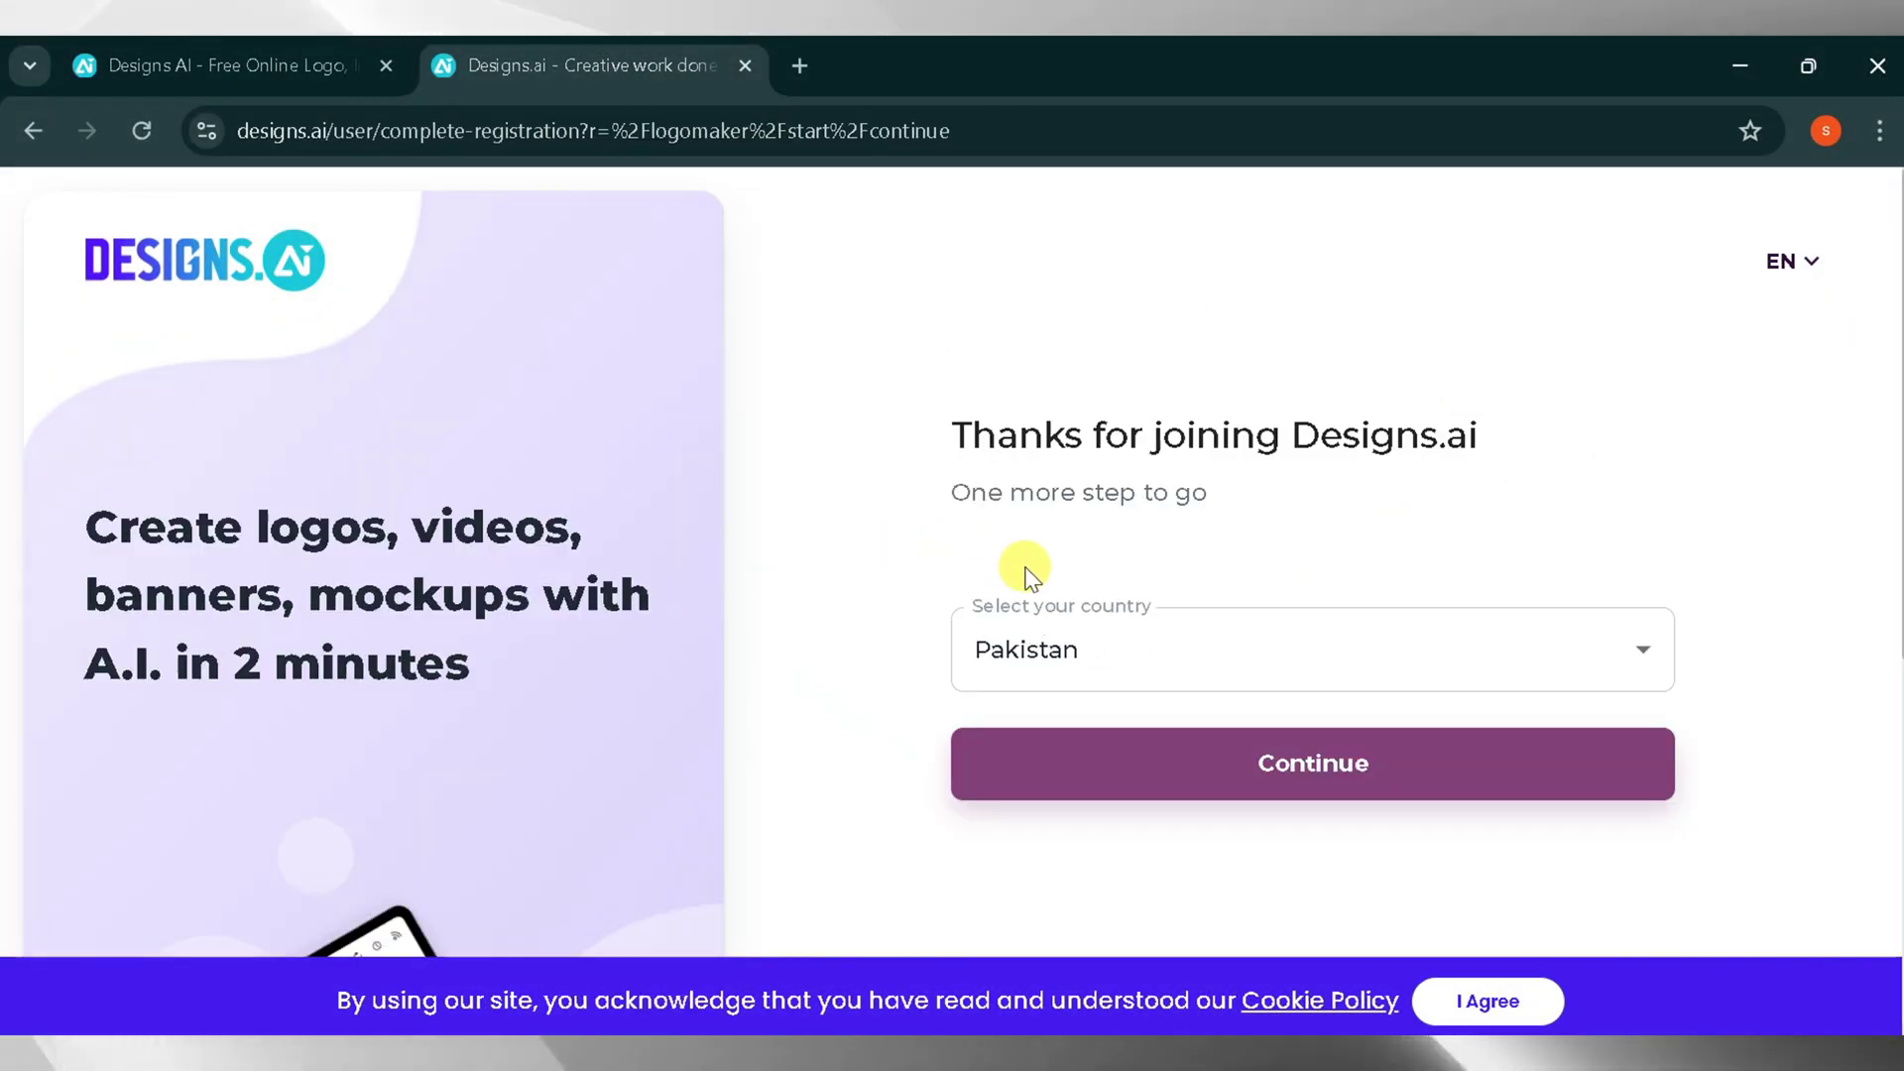
pyautogui.click(1123, 768)
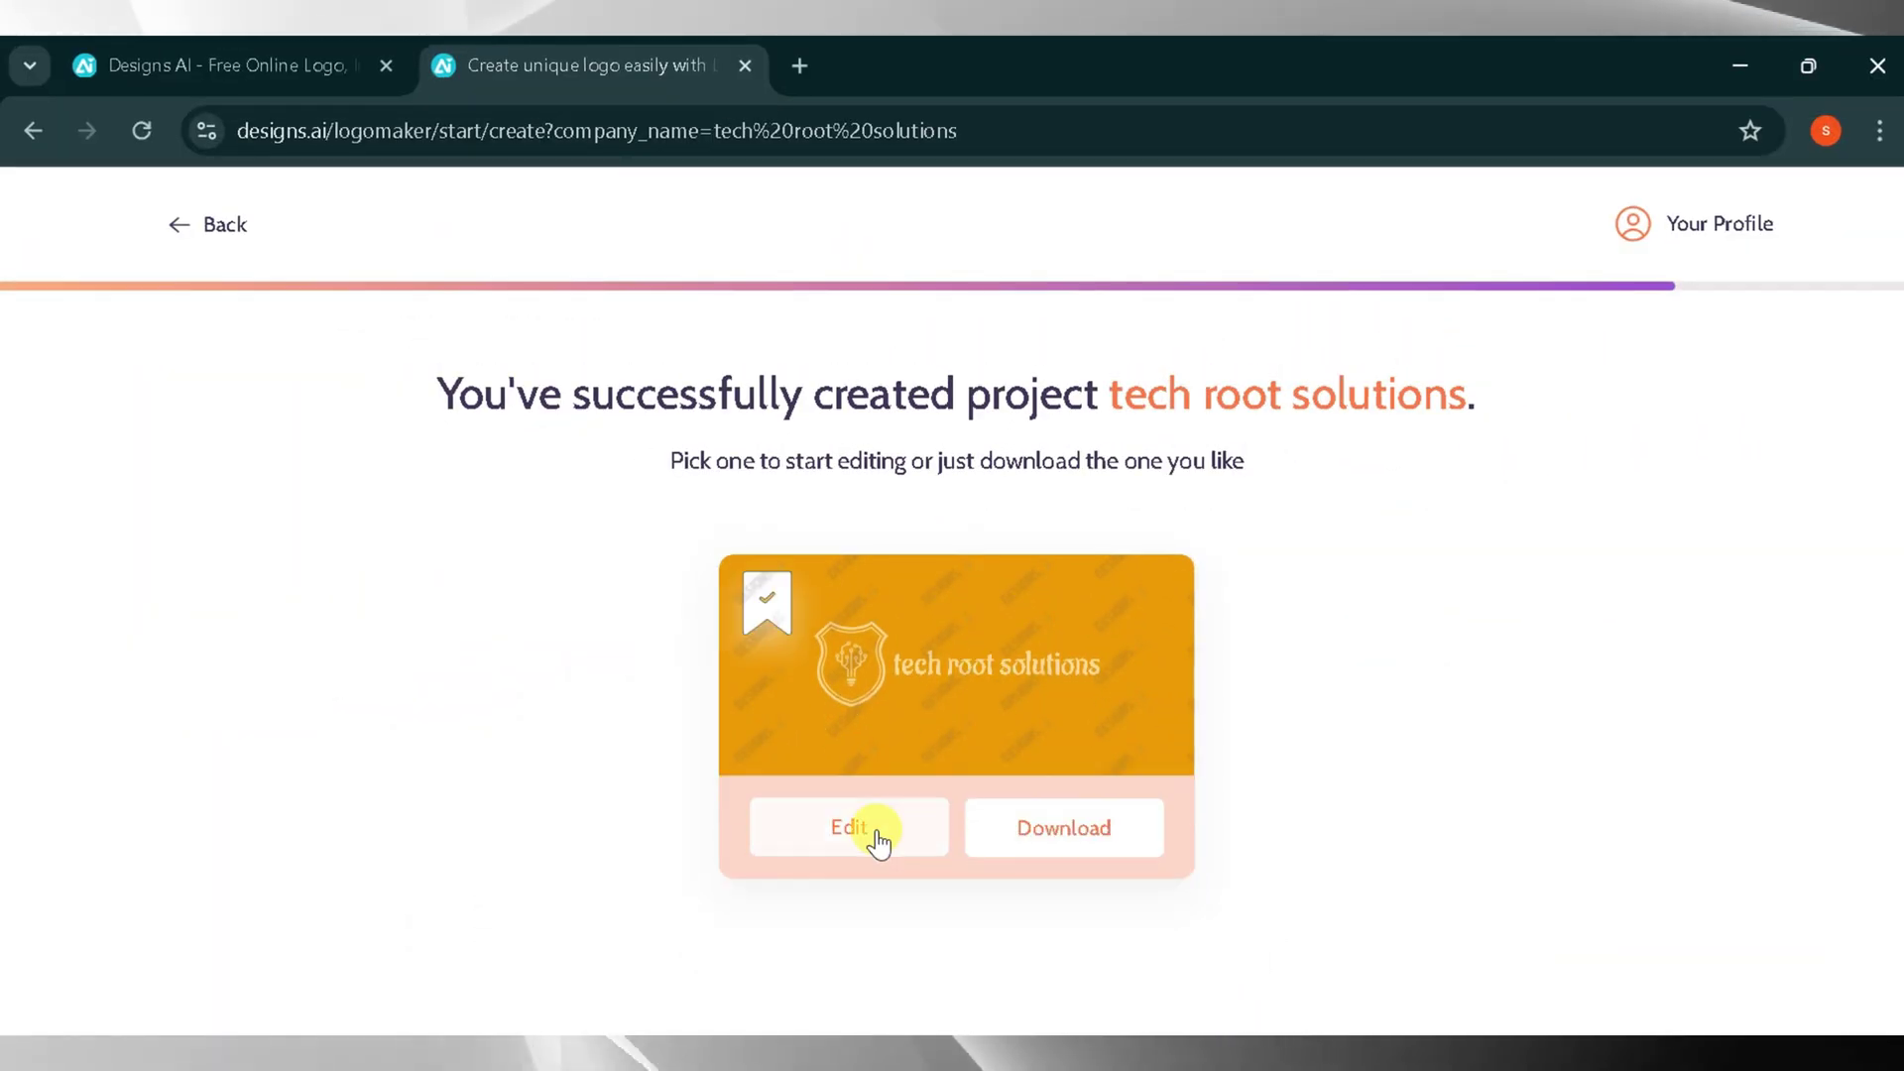
# Open the gold shield logo in the editor, review its position settings, and finish it.
pyautogui.click(878, 841)
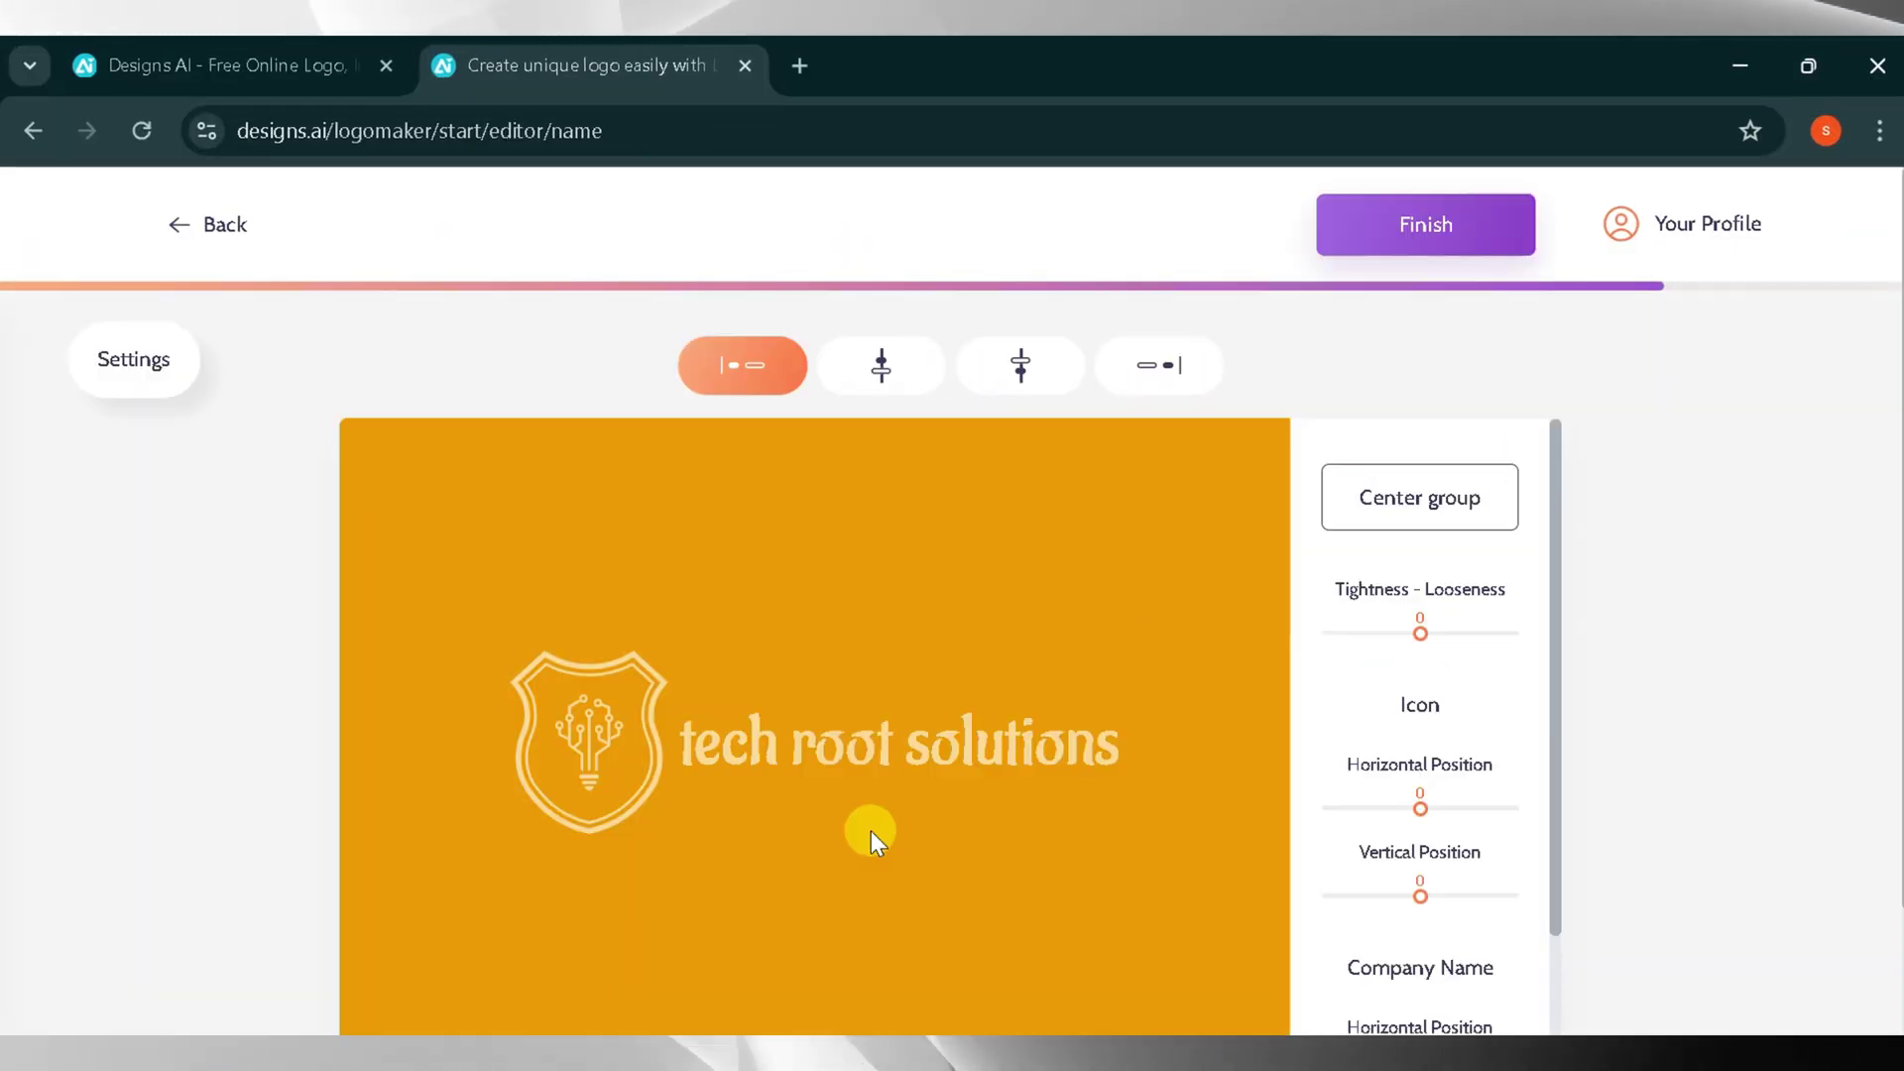
pyautogui.scroll(-1, 1165, 544)
pyautogui.scroll(2, 1386, 539)
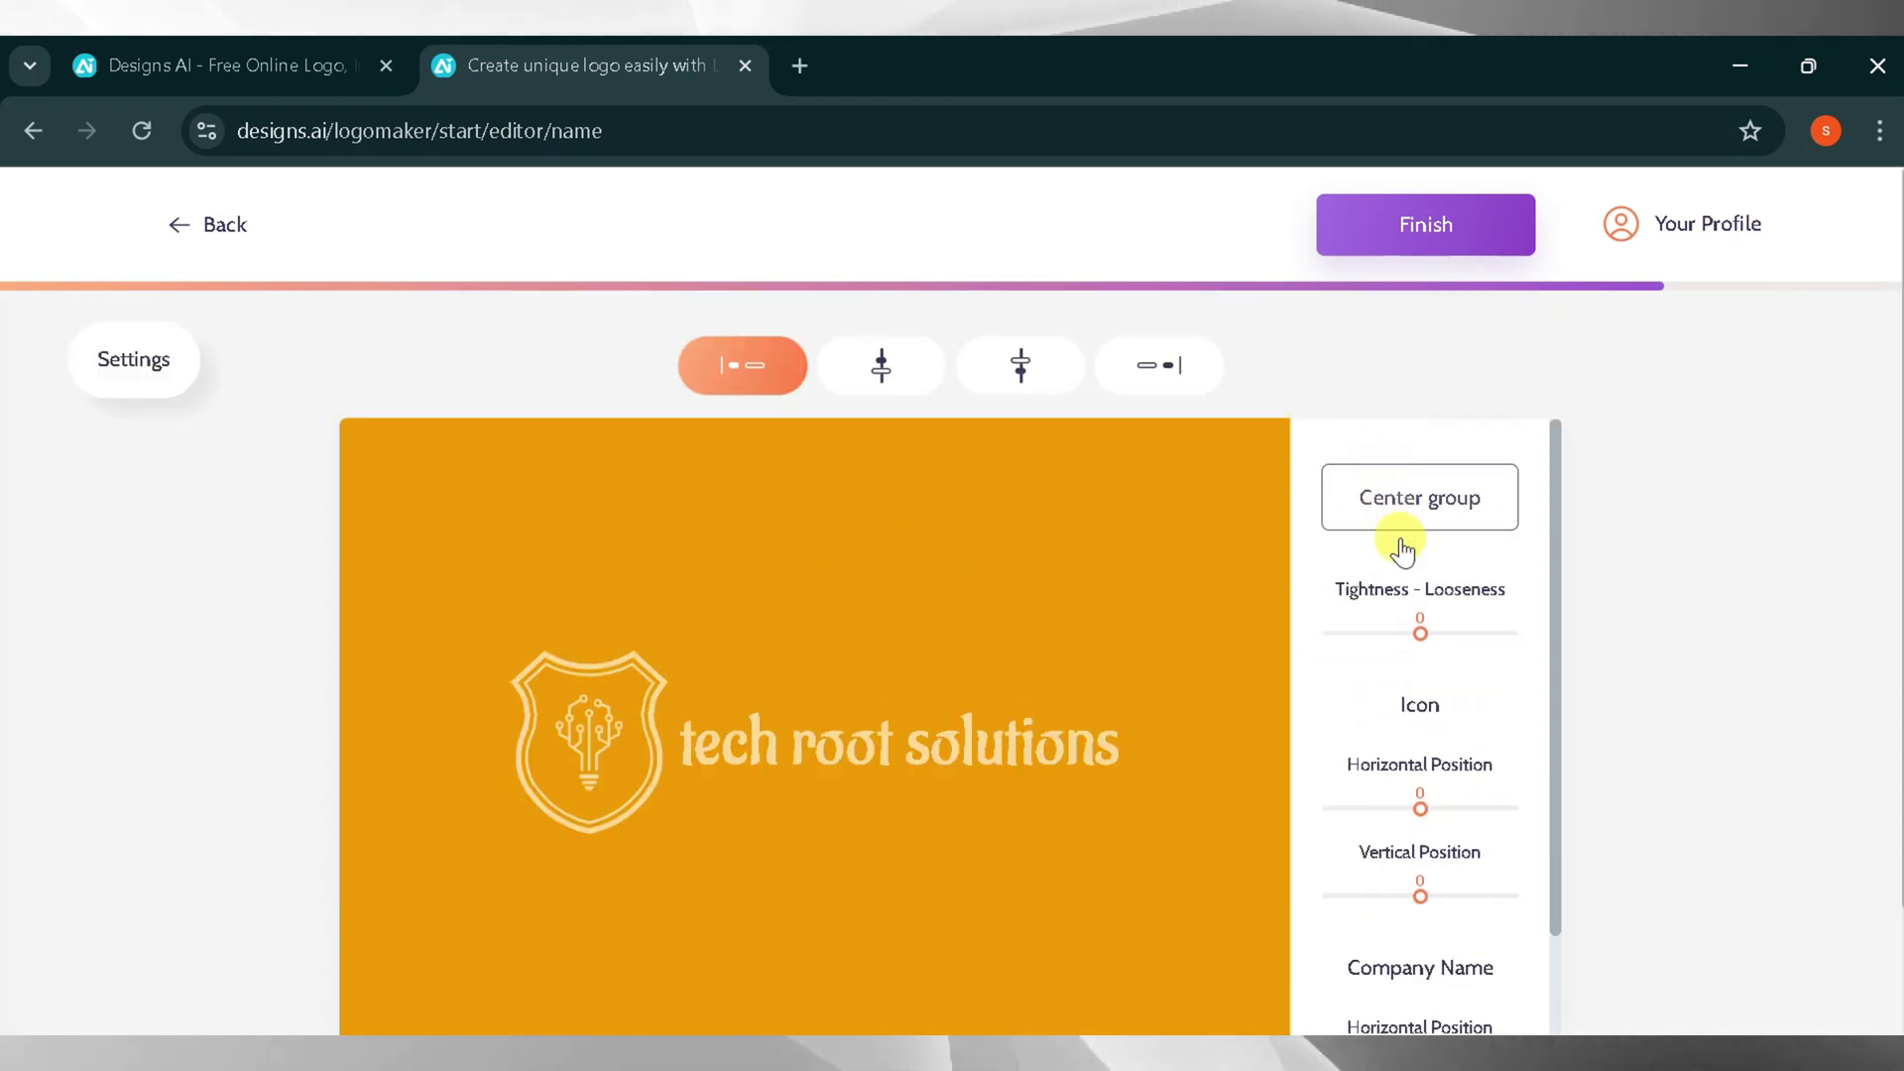
pyautogui.scroll(-2, 1420, 684)
pyautogui.scroll(-2, 1276, 860)
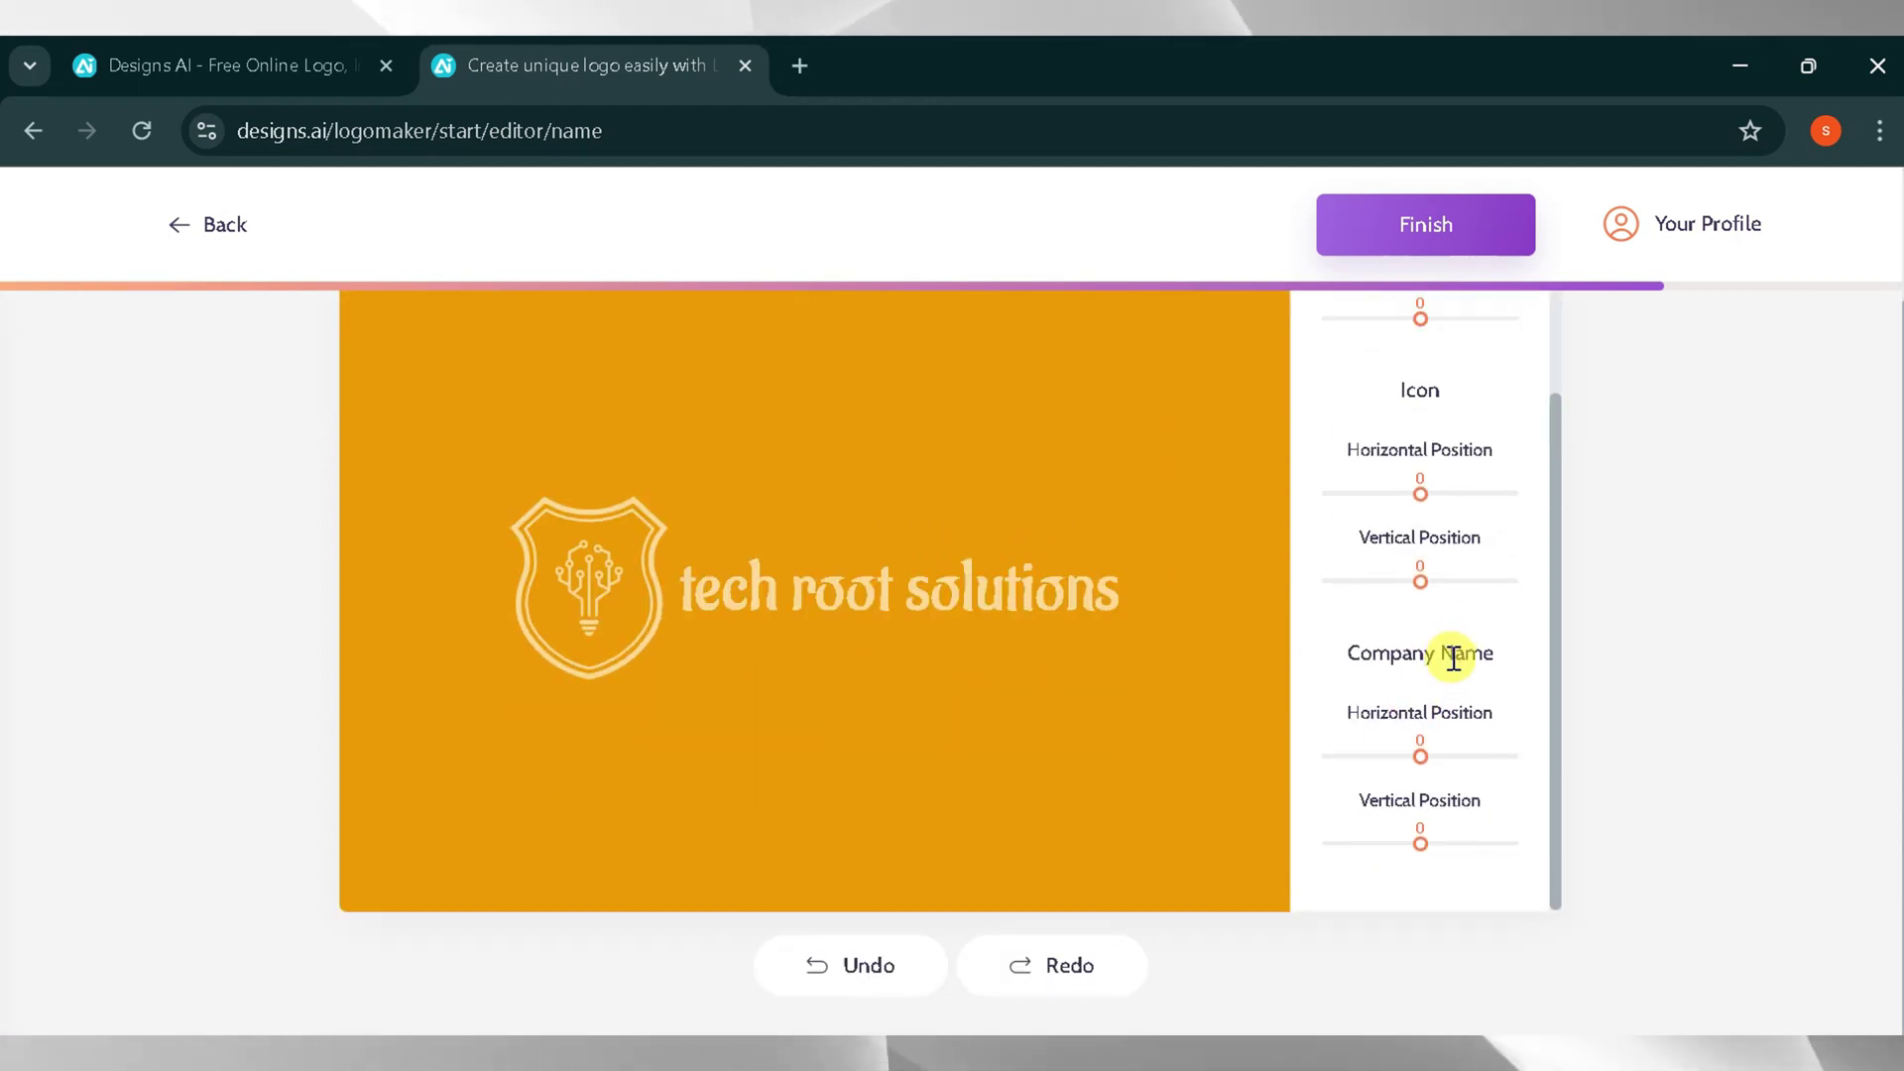
pyautogui.scroll(2, 1319, 397)
pyautogui.click(1424, 223)
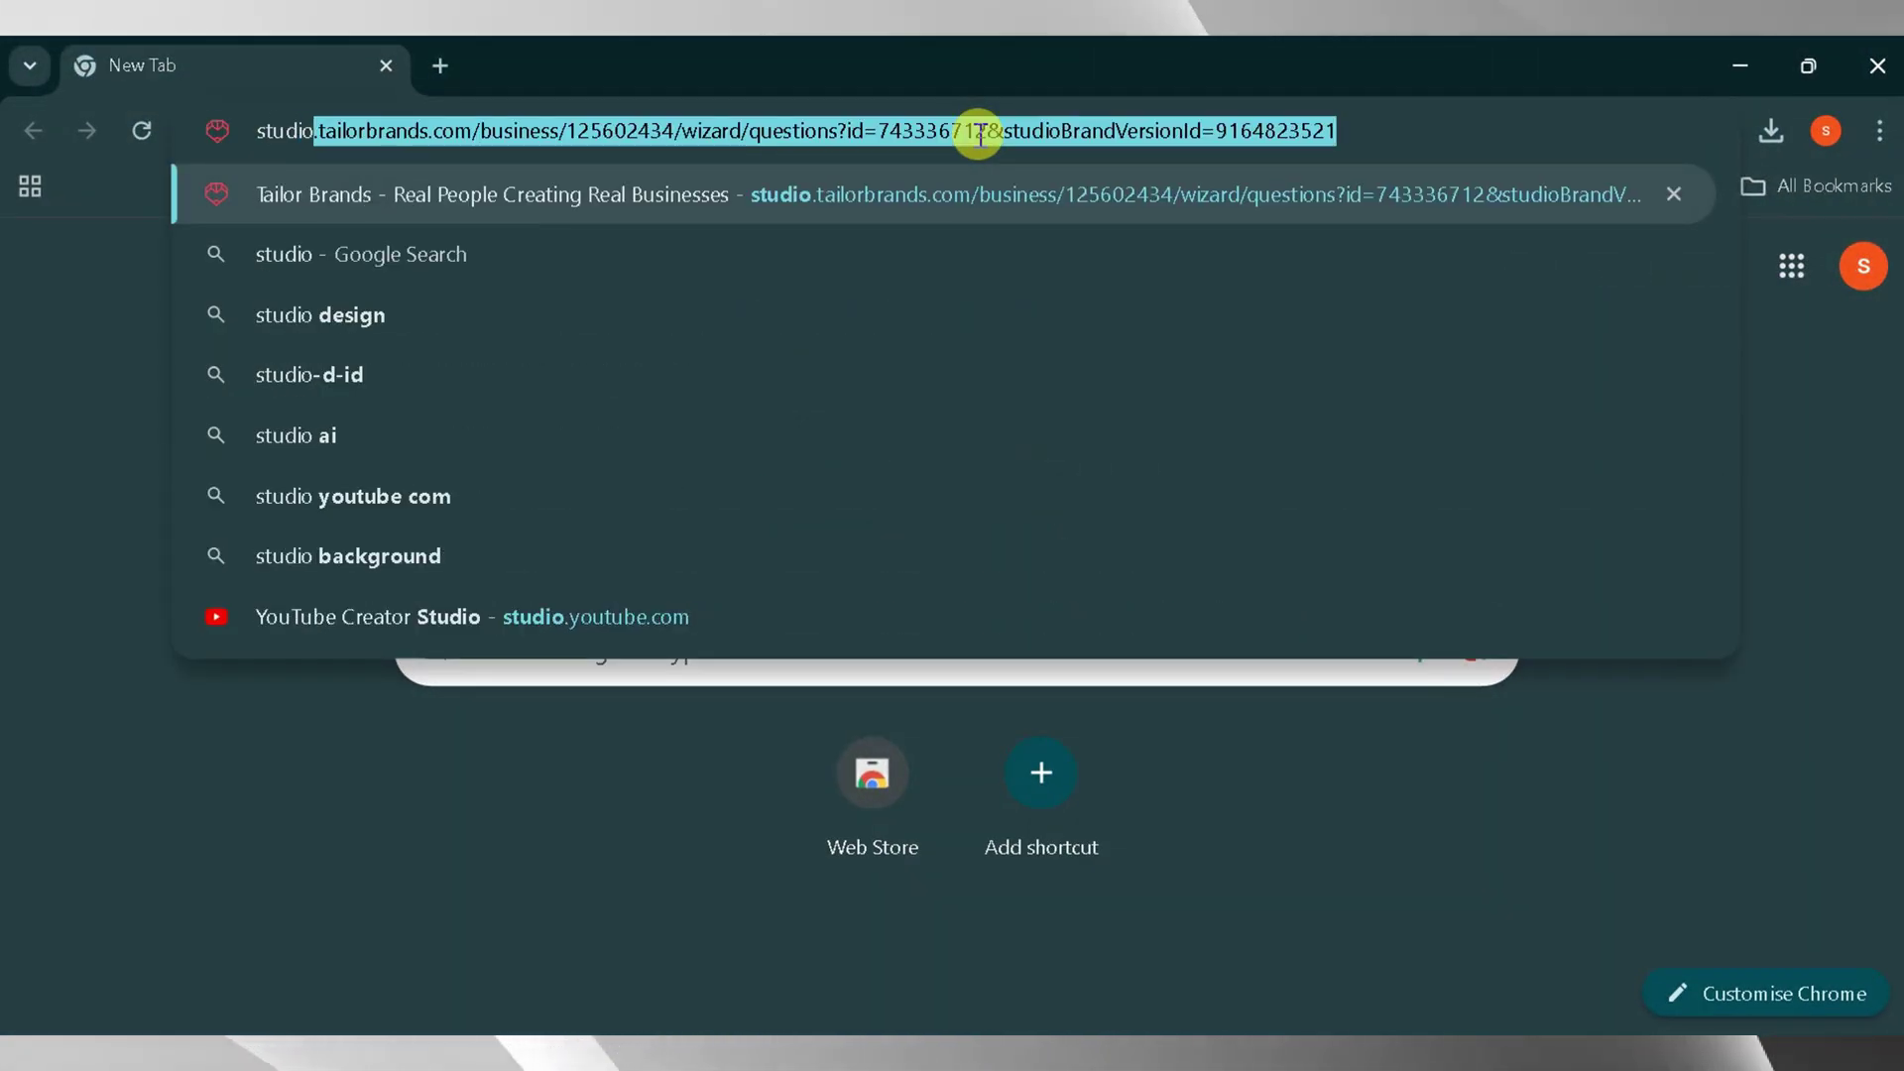
# Search 'studio tailor brands' and open the Tailor Brands studio home for tech root solution.
pyautogui.write('tailo')
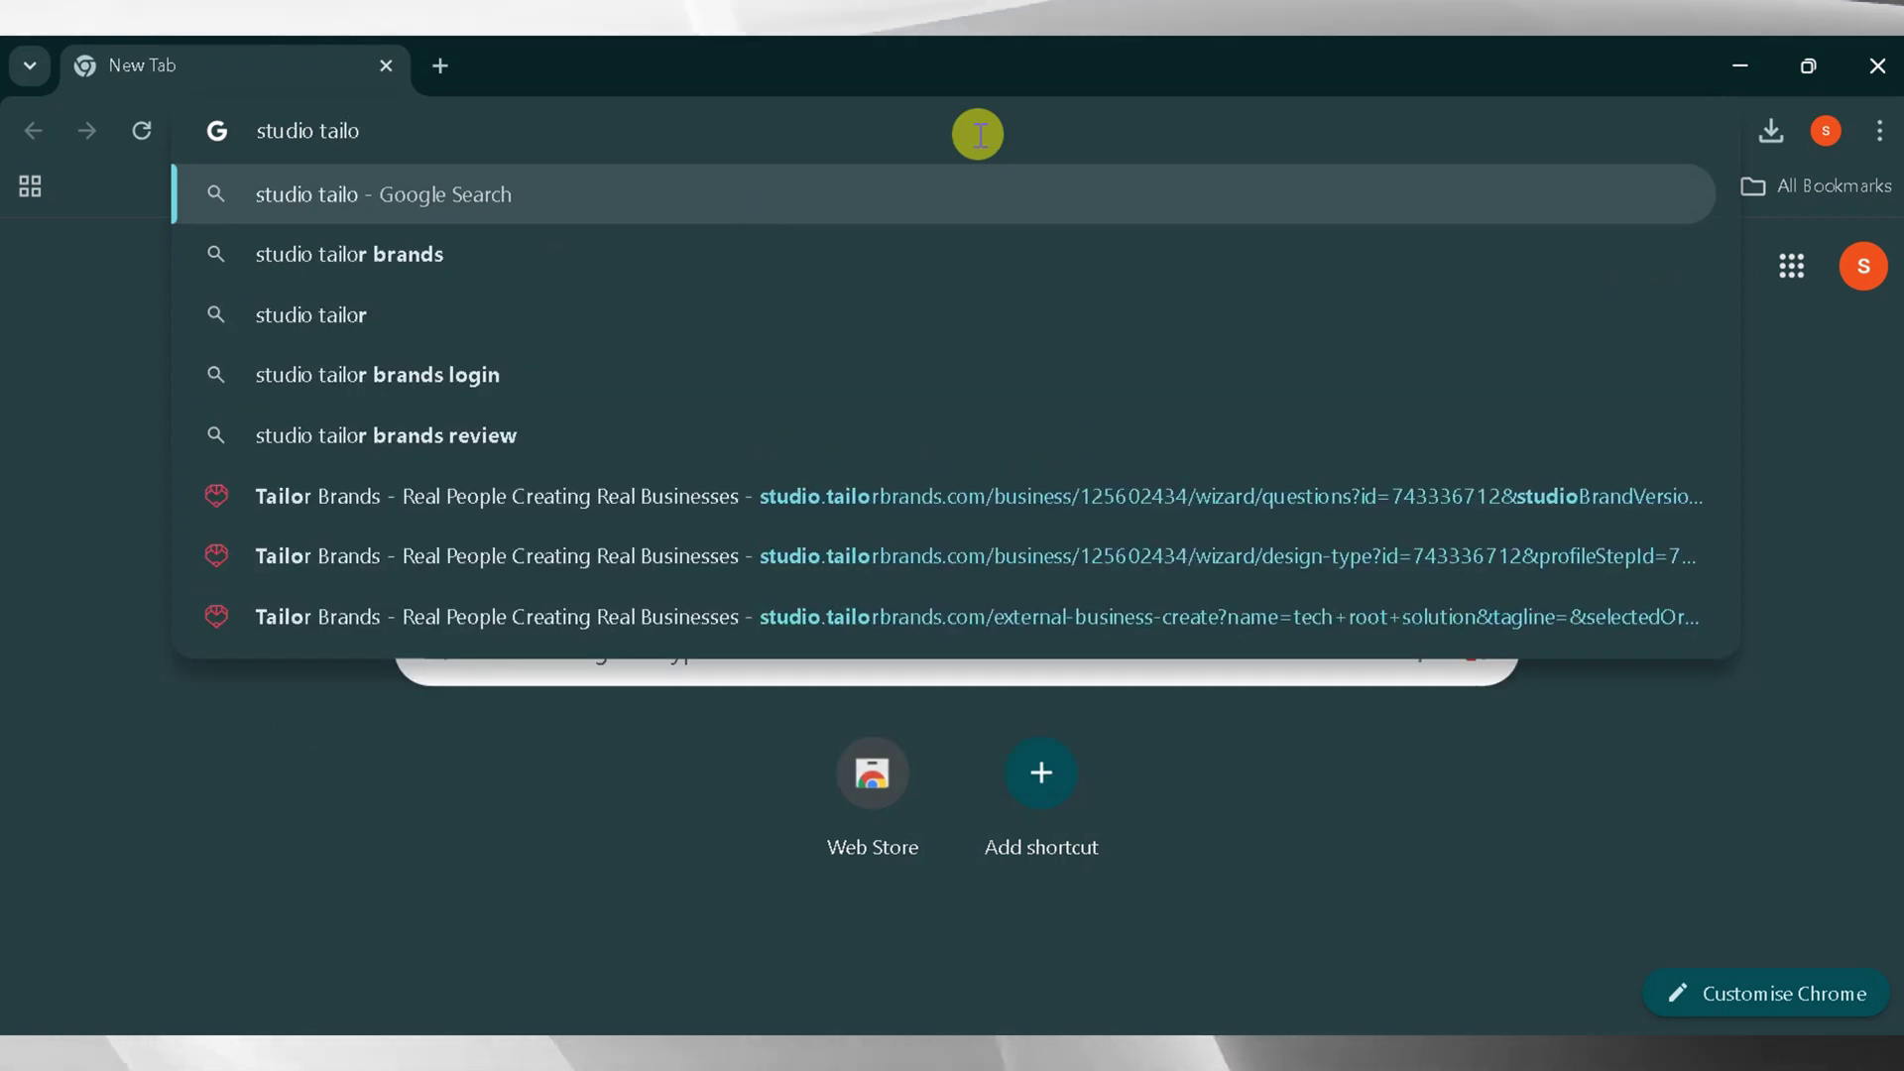
pyautogui.write('r brands')
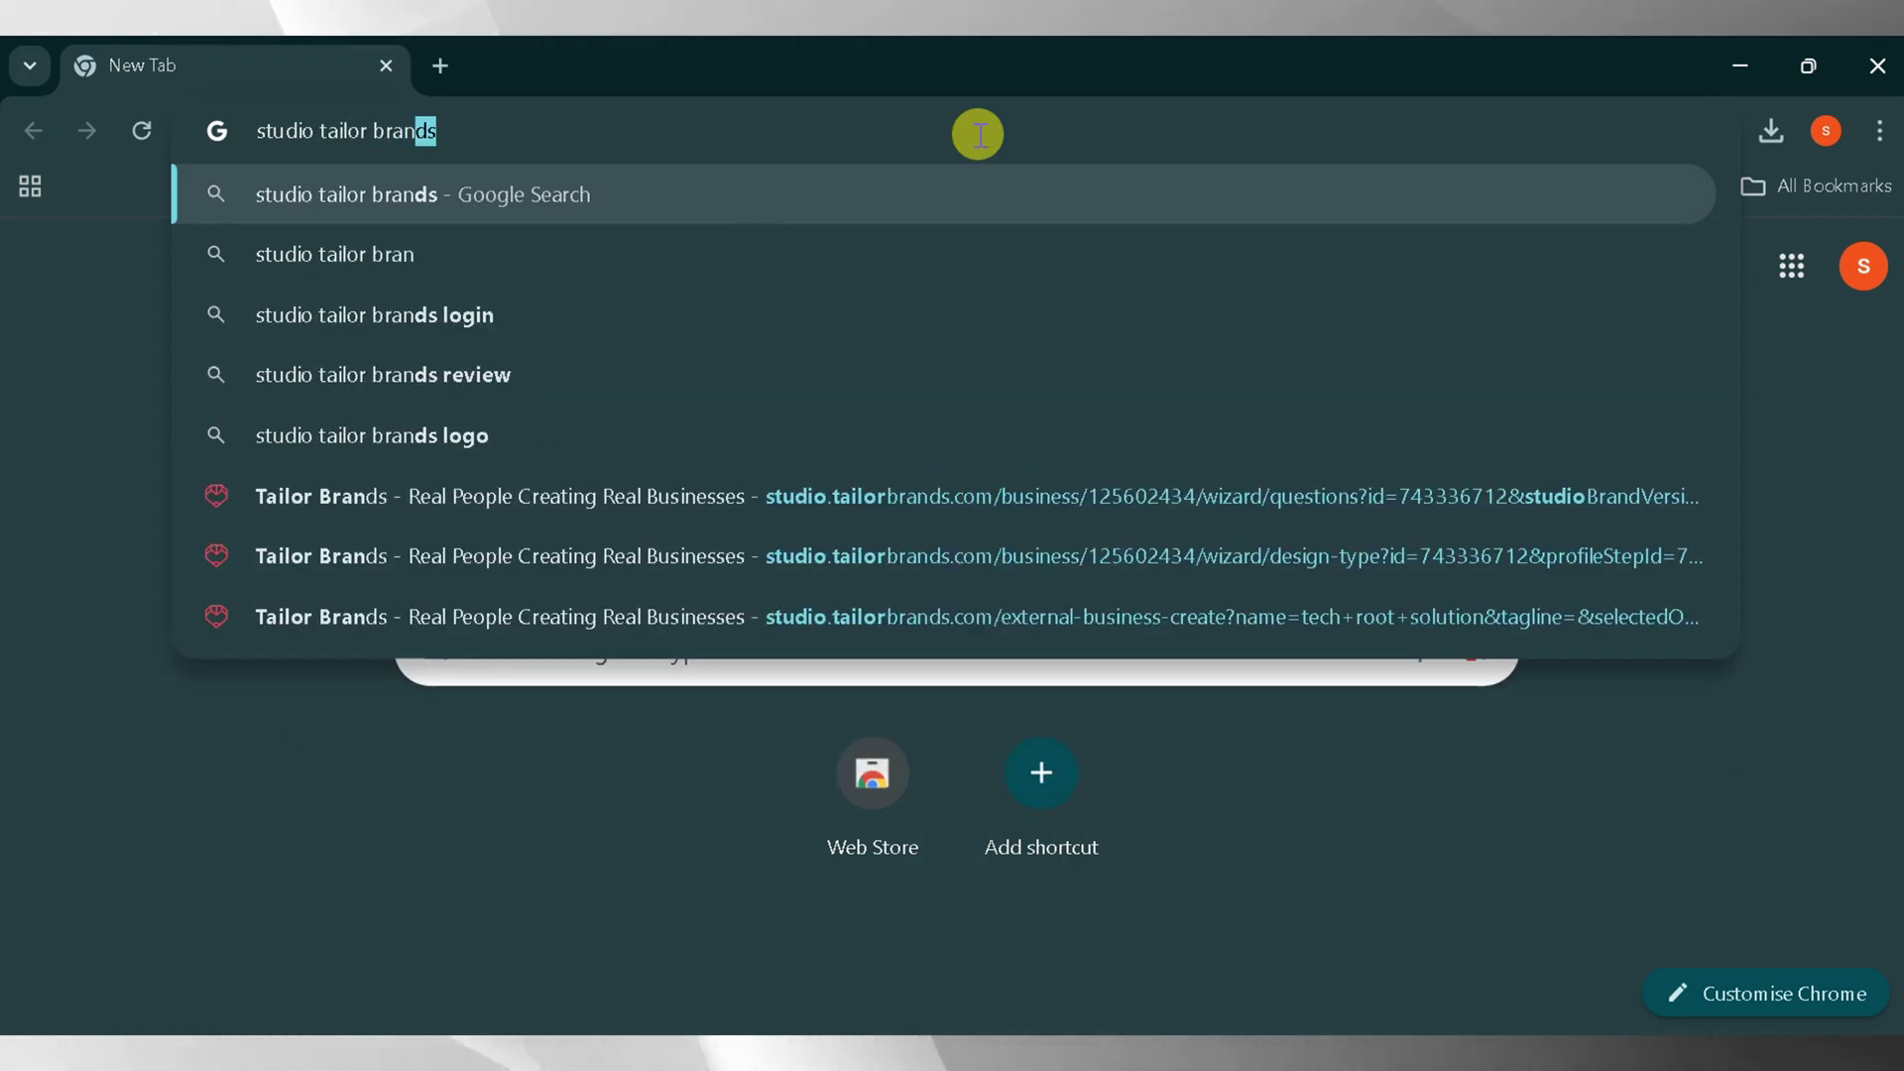
pyautogui.press('Return')
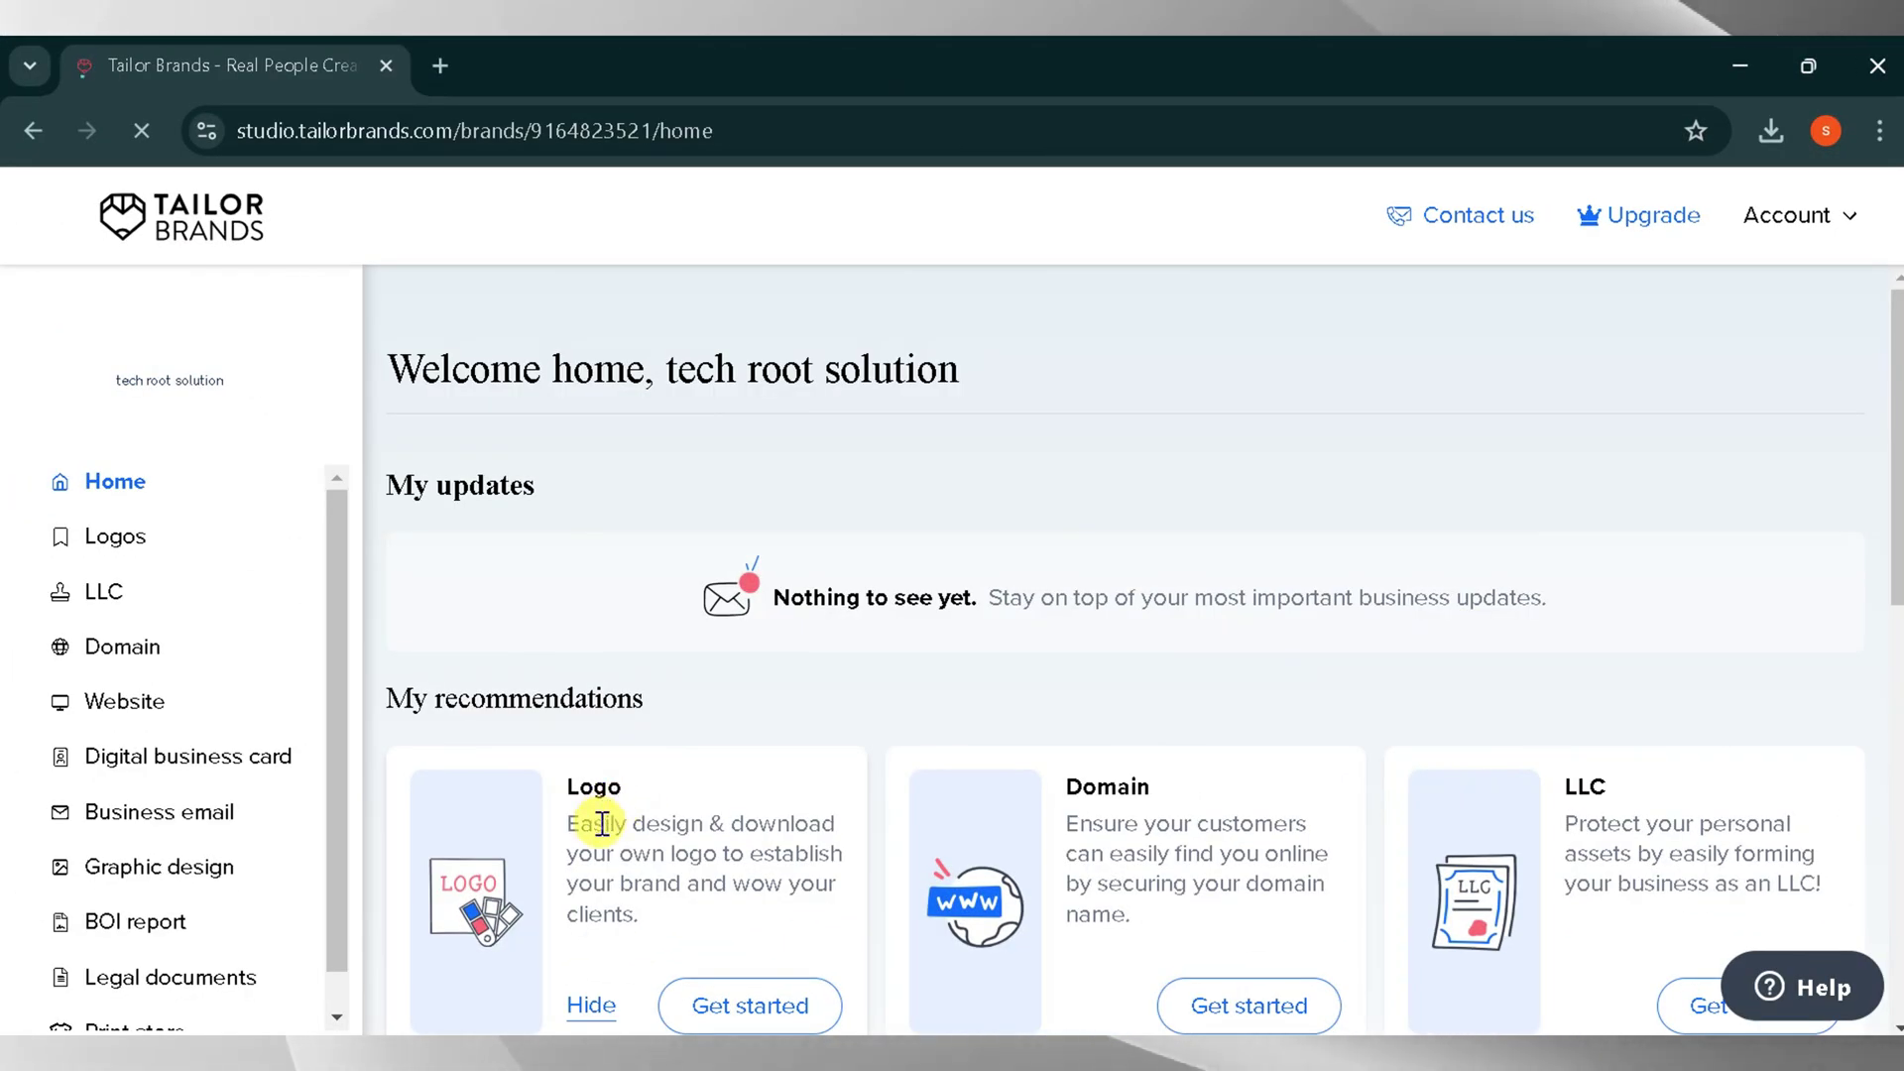
pyautogui.scroll(-2, 599, 820)
pyautogui.scroll(-1, 607, 827)
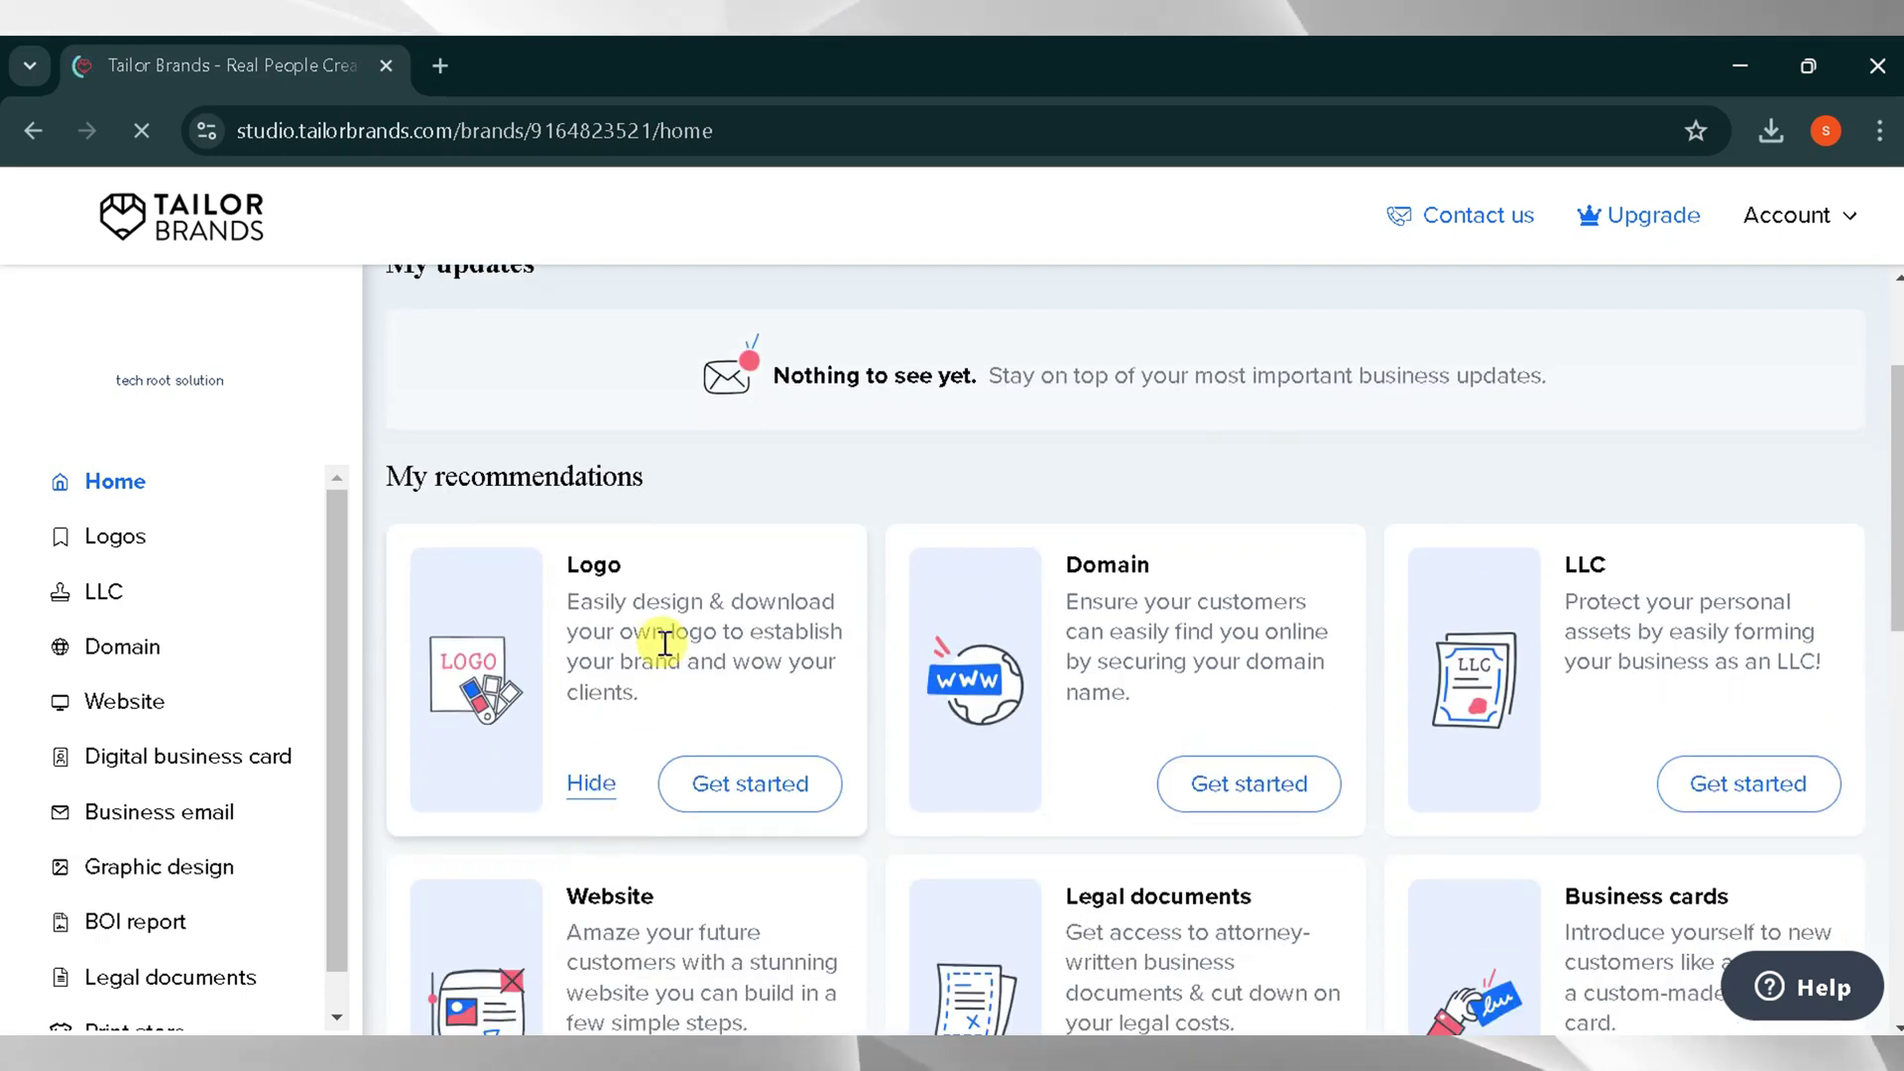
# Start a new logo from the Logo recommendation card and look over the Logos page.
pyautogui.click(750, 786)
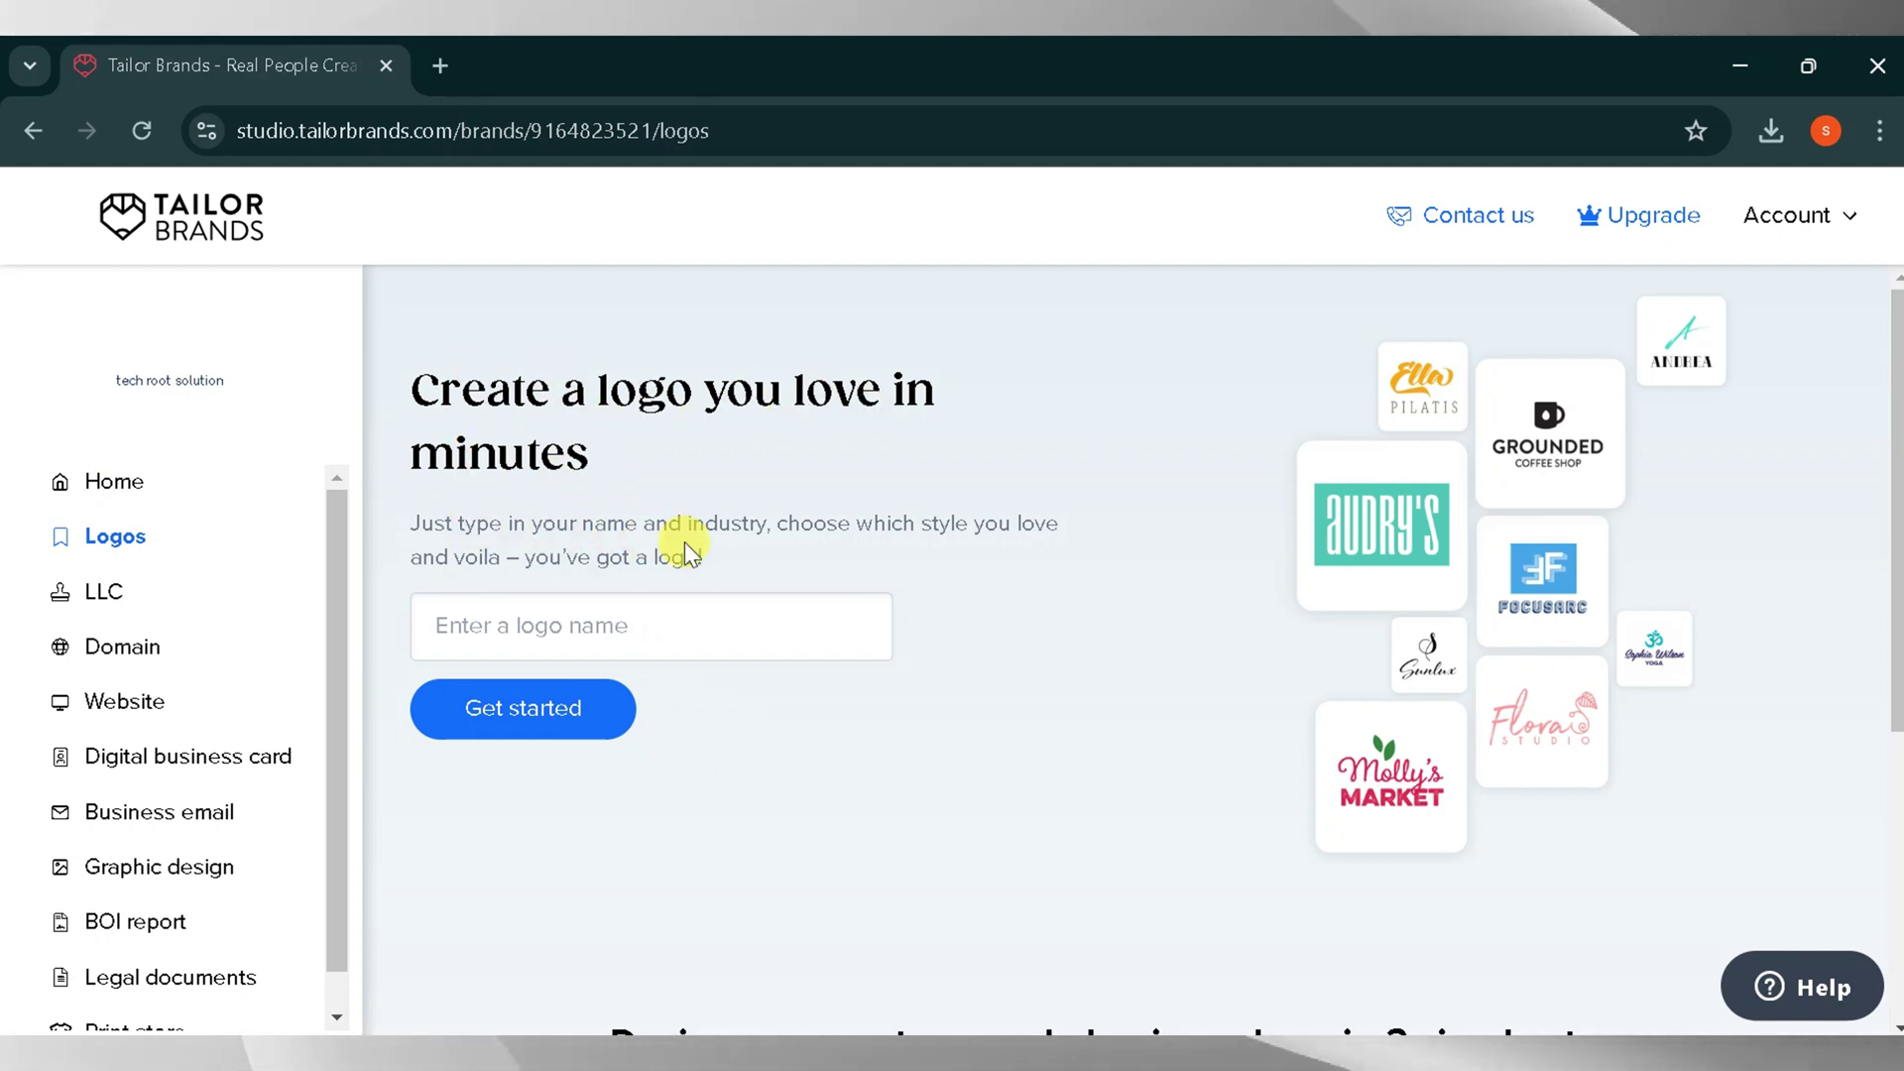
pyautogui.scroll(-5, 723, 550)
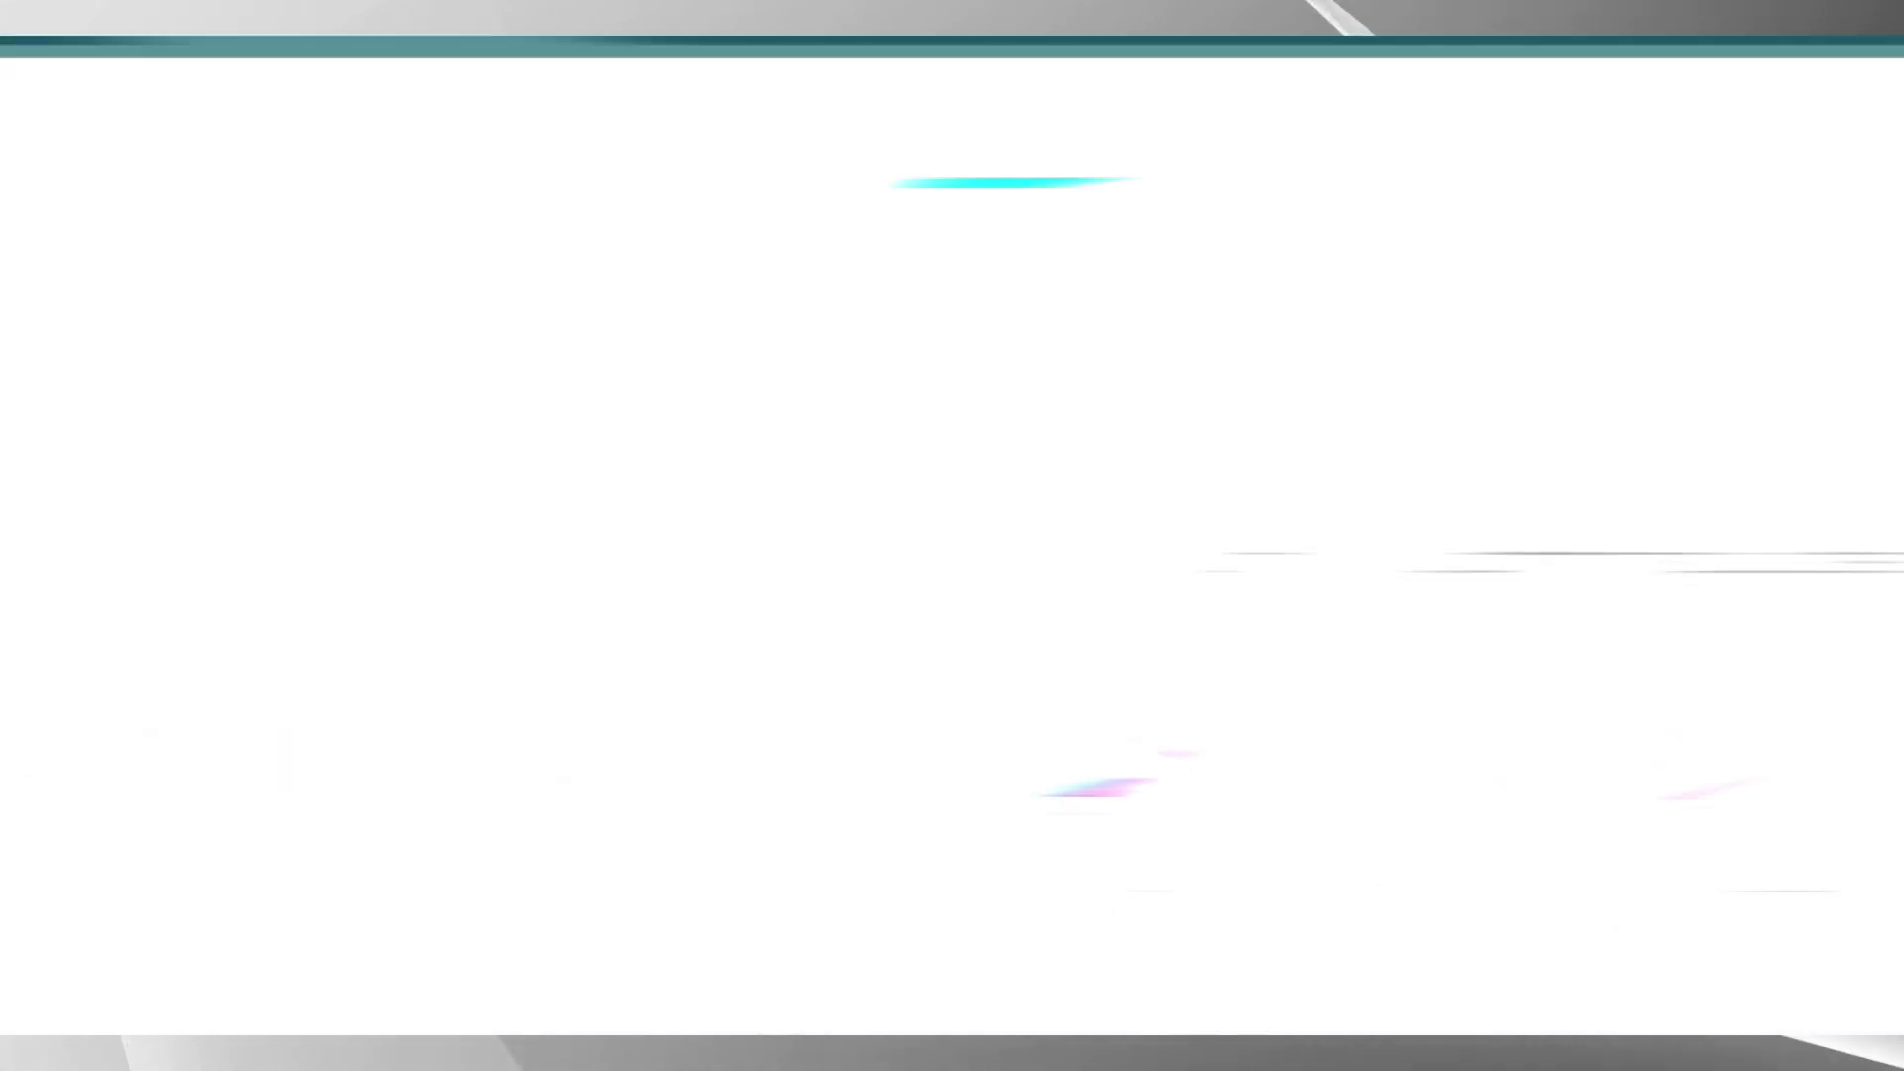
pyautogui.scroll(5, 1101, 731)
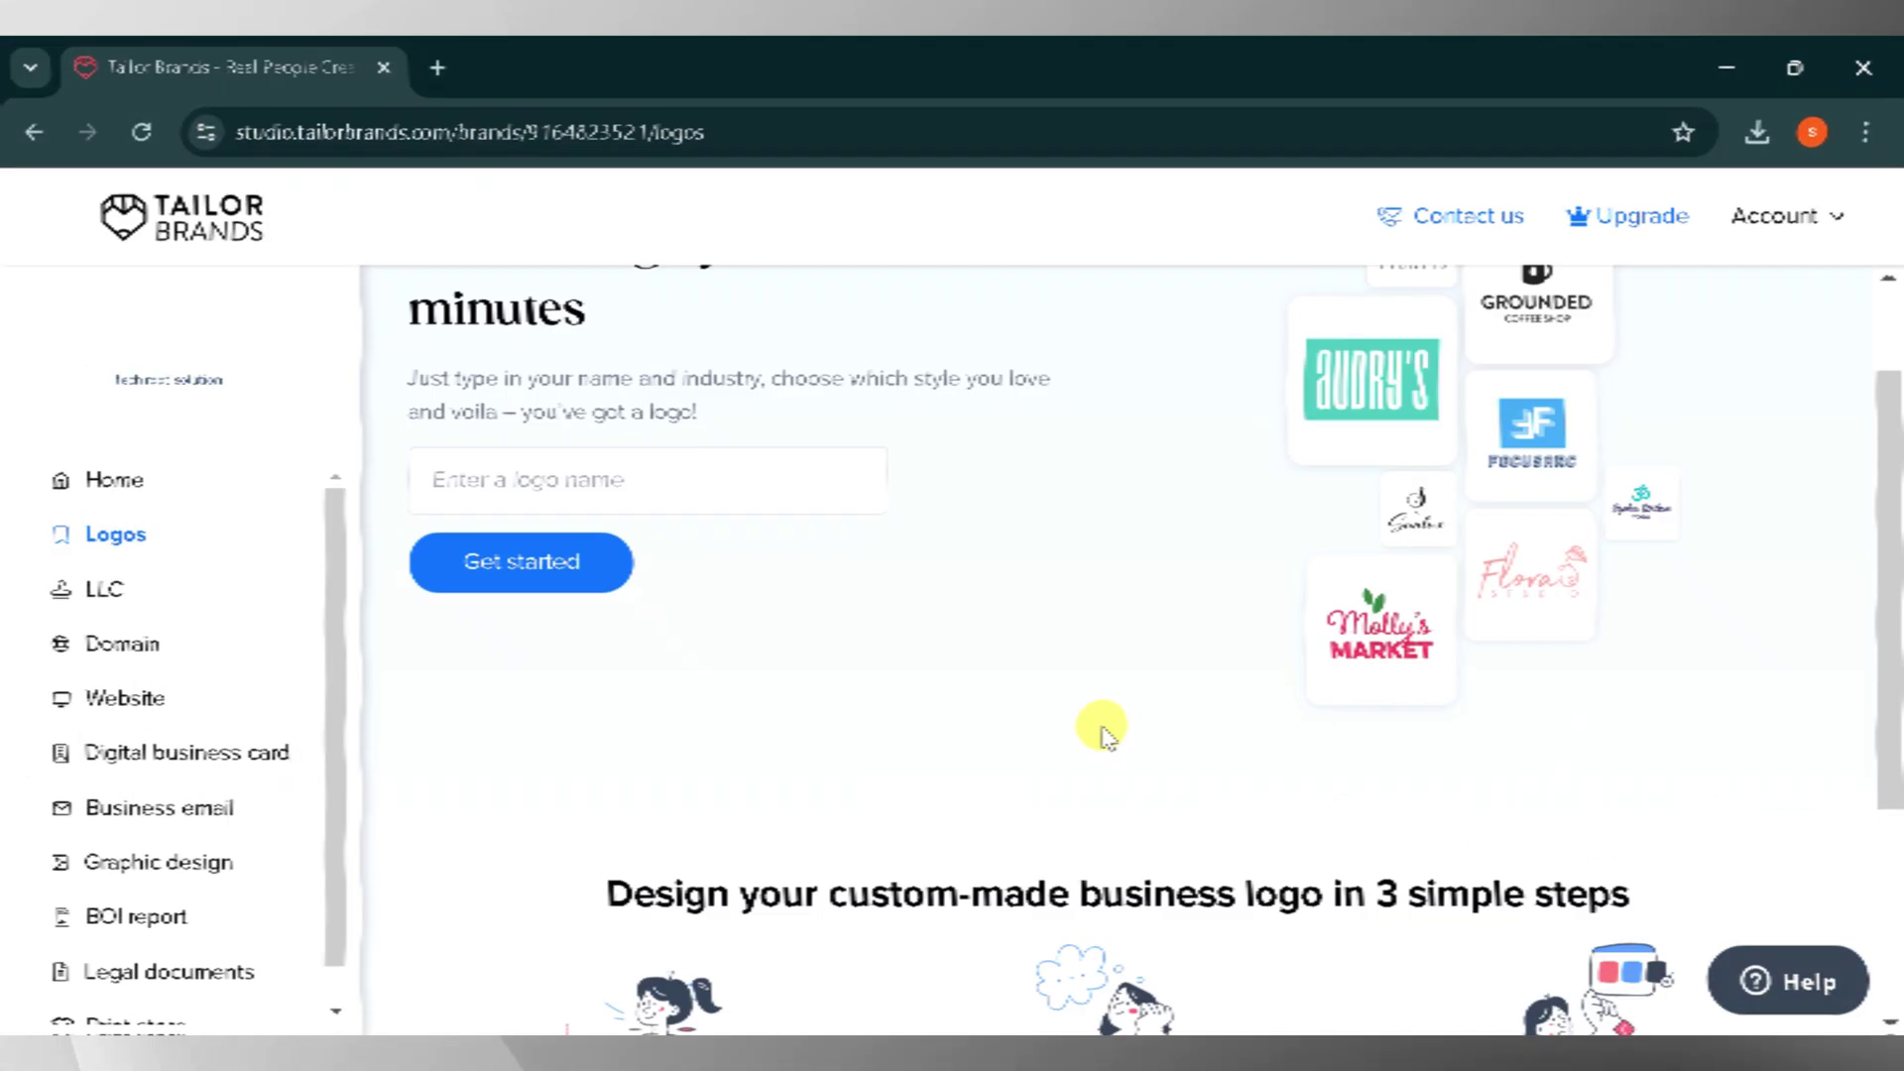
# Enter 'tech root solutions' as the Tailor Brands logo name, skip the tagline, and start.
pyautogui.click(504, 626)
pyautogui.write('tec')
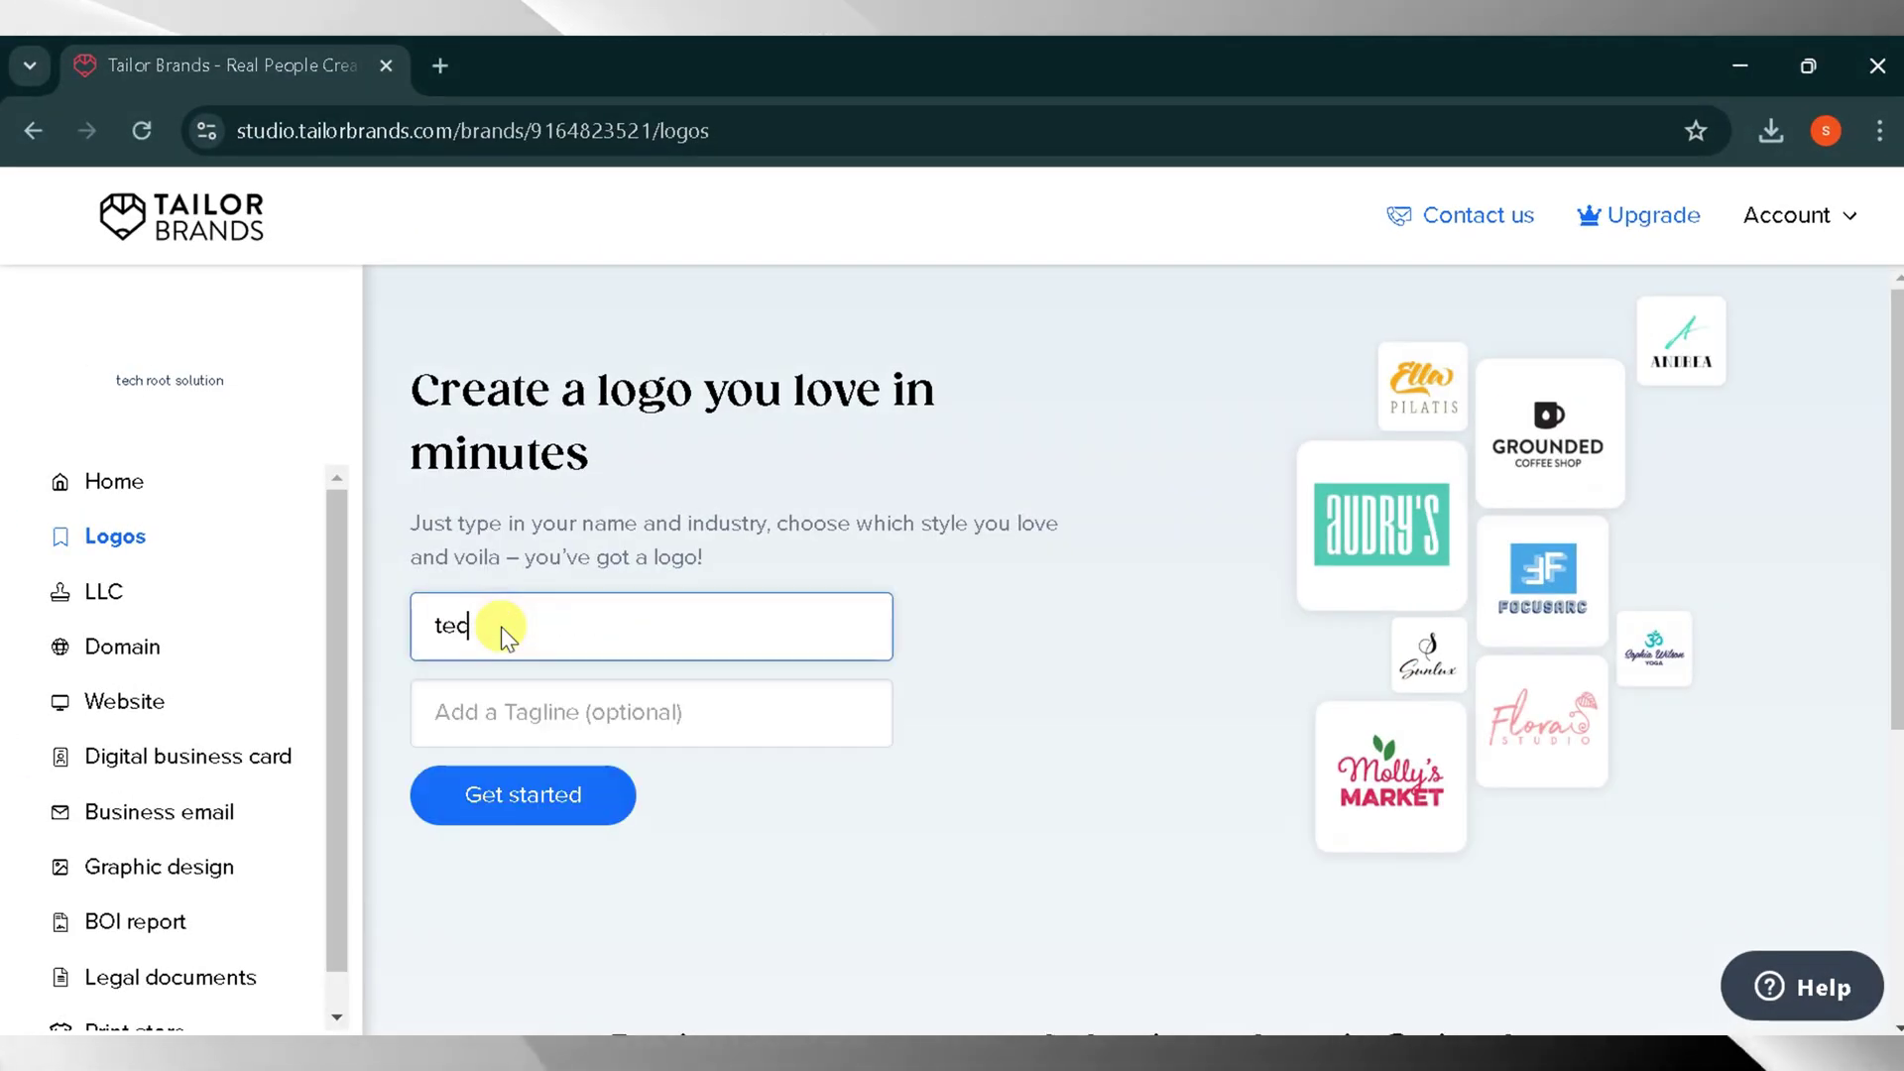
pyautogui.write('h root')
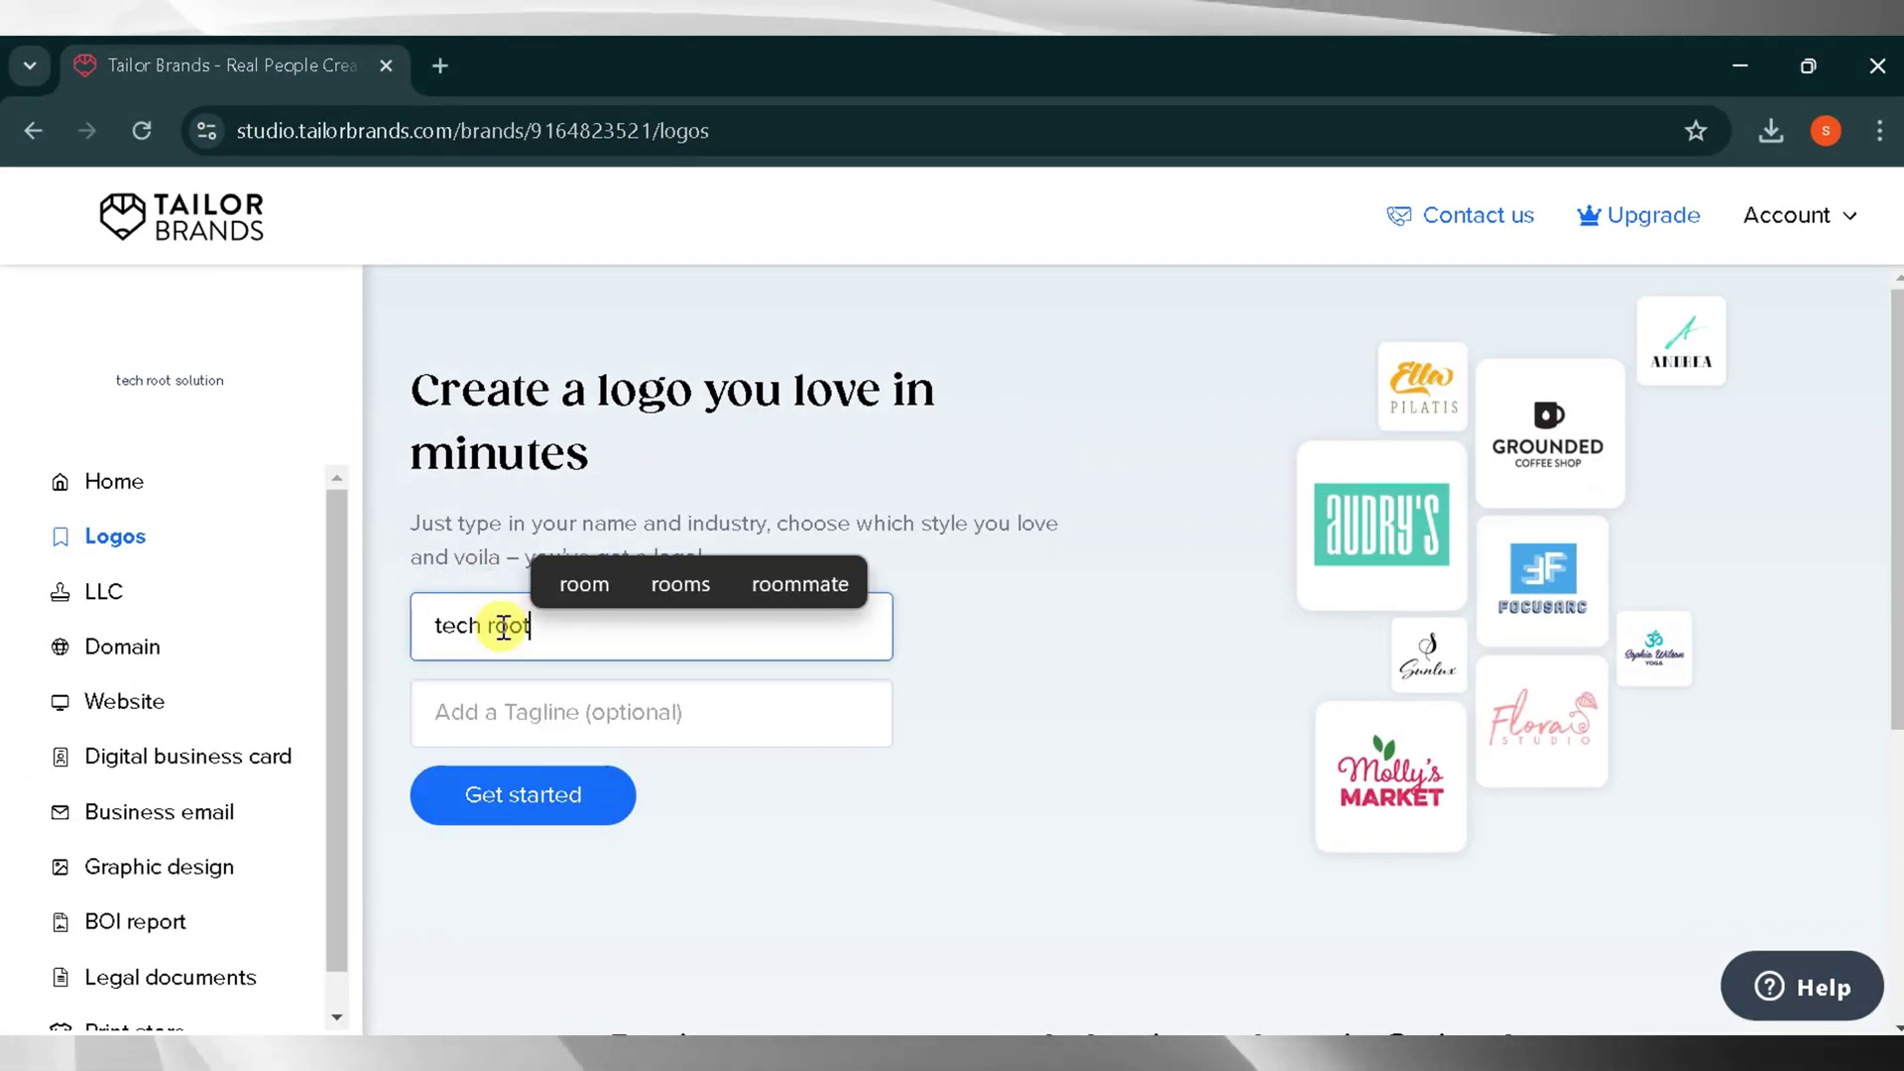
pyautogui.write(' solutions')
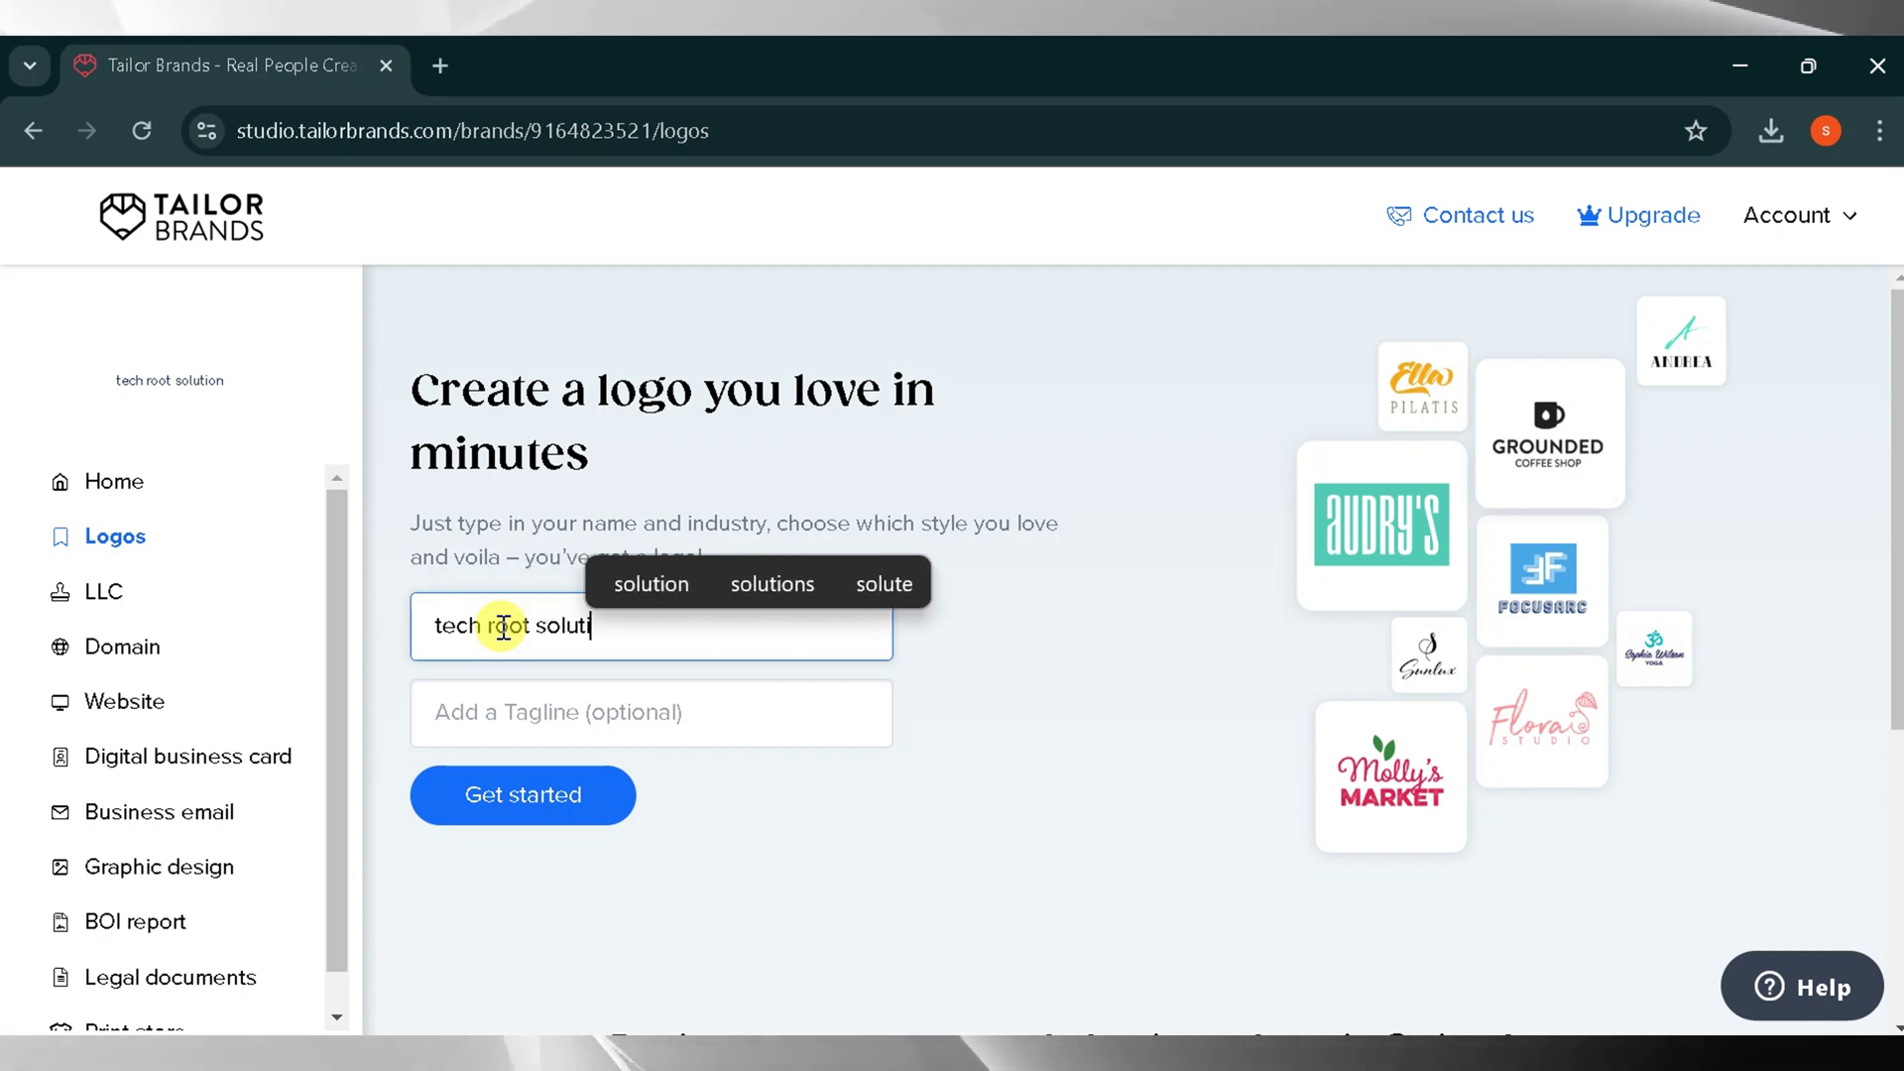
pyautogui.click(491, 710)
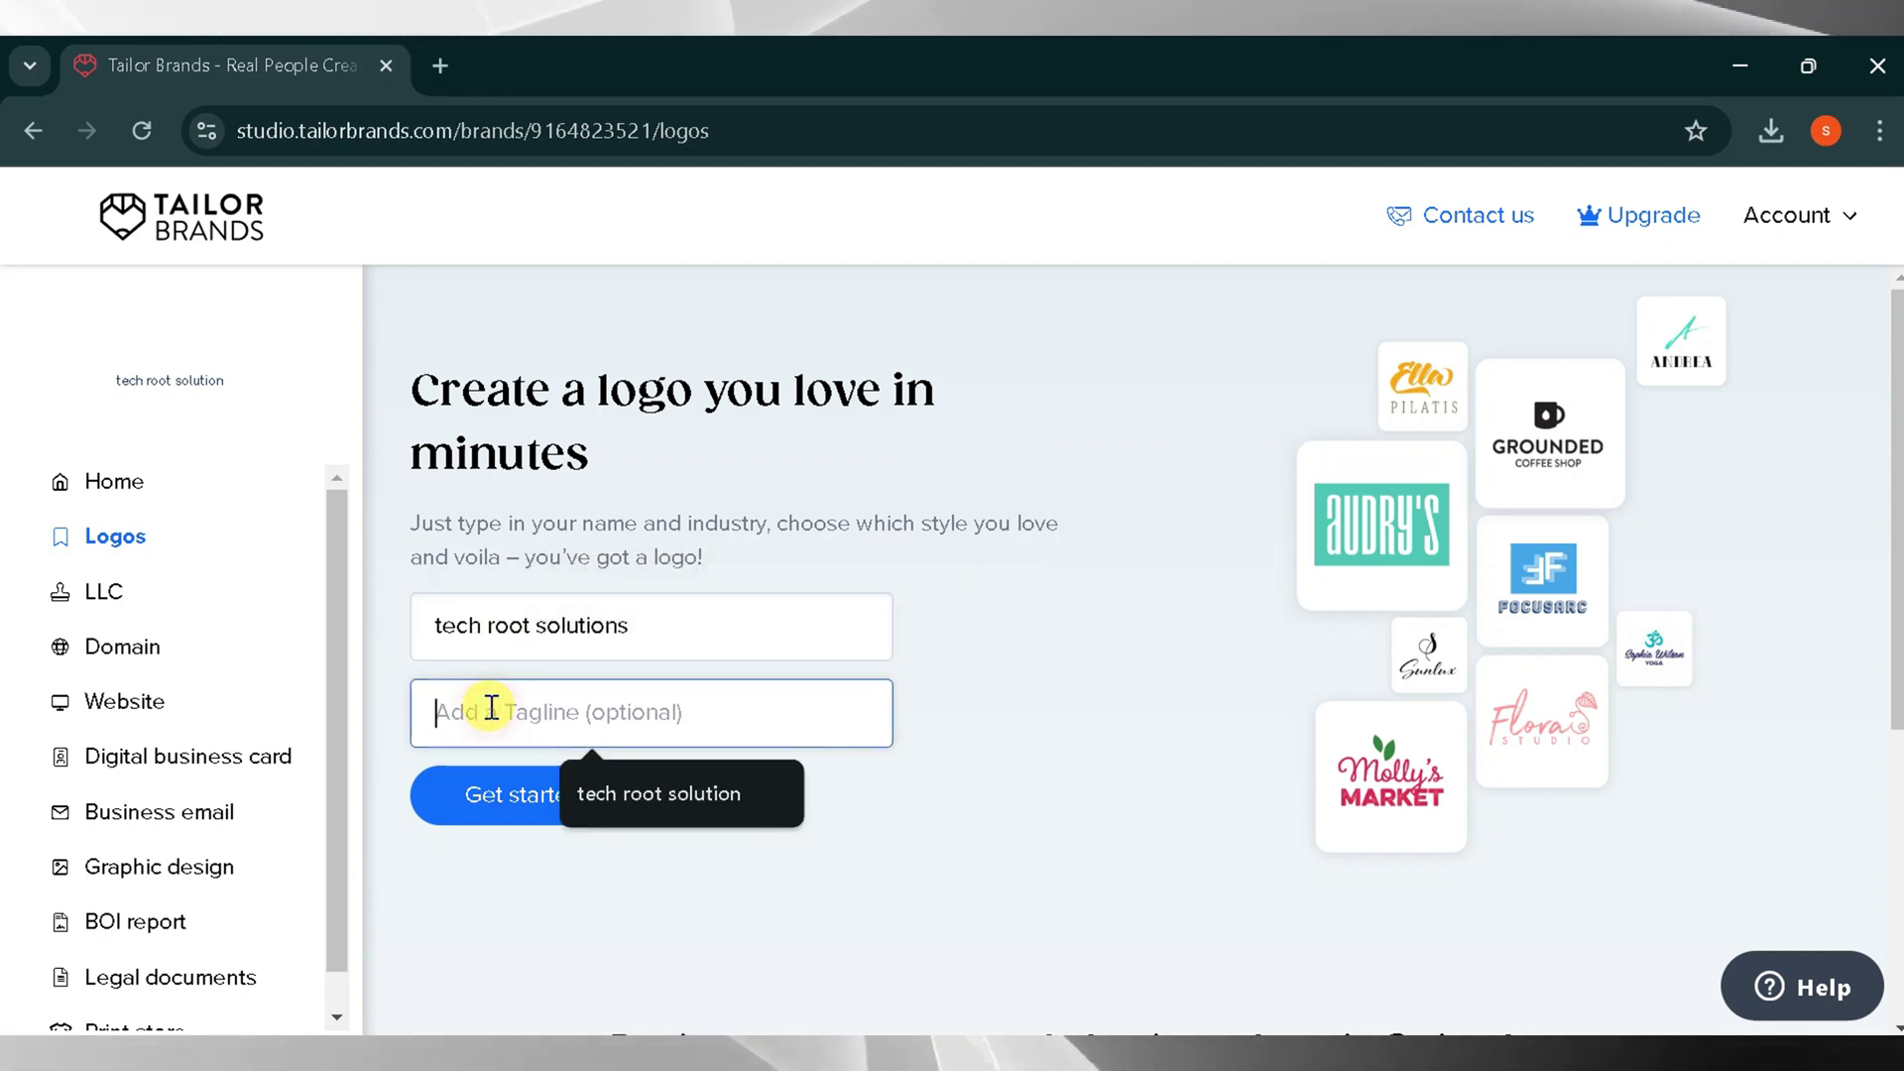
pyautogui.click(491, 798)
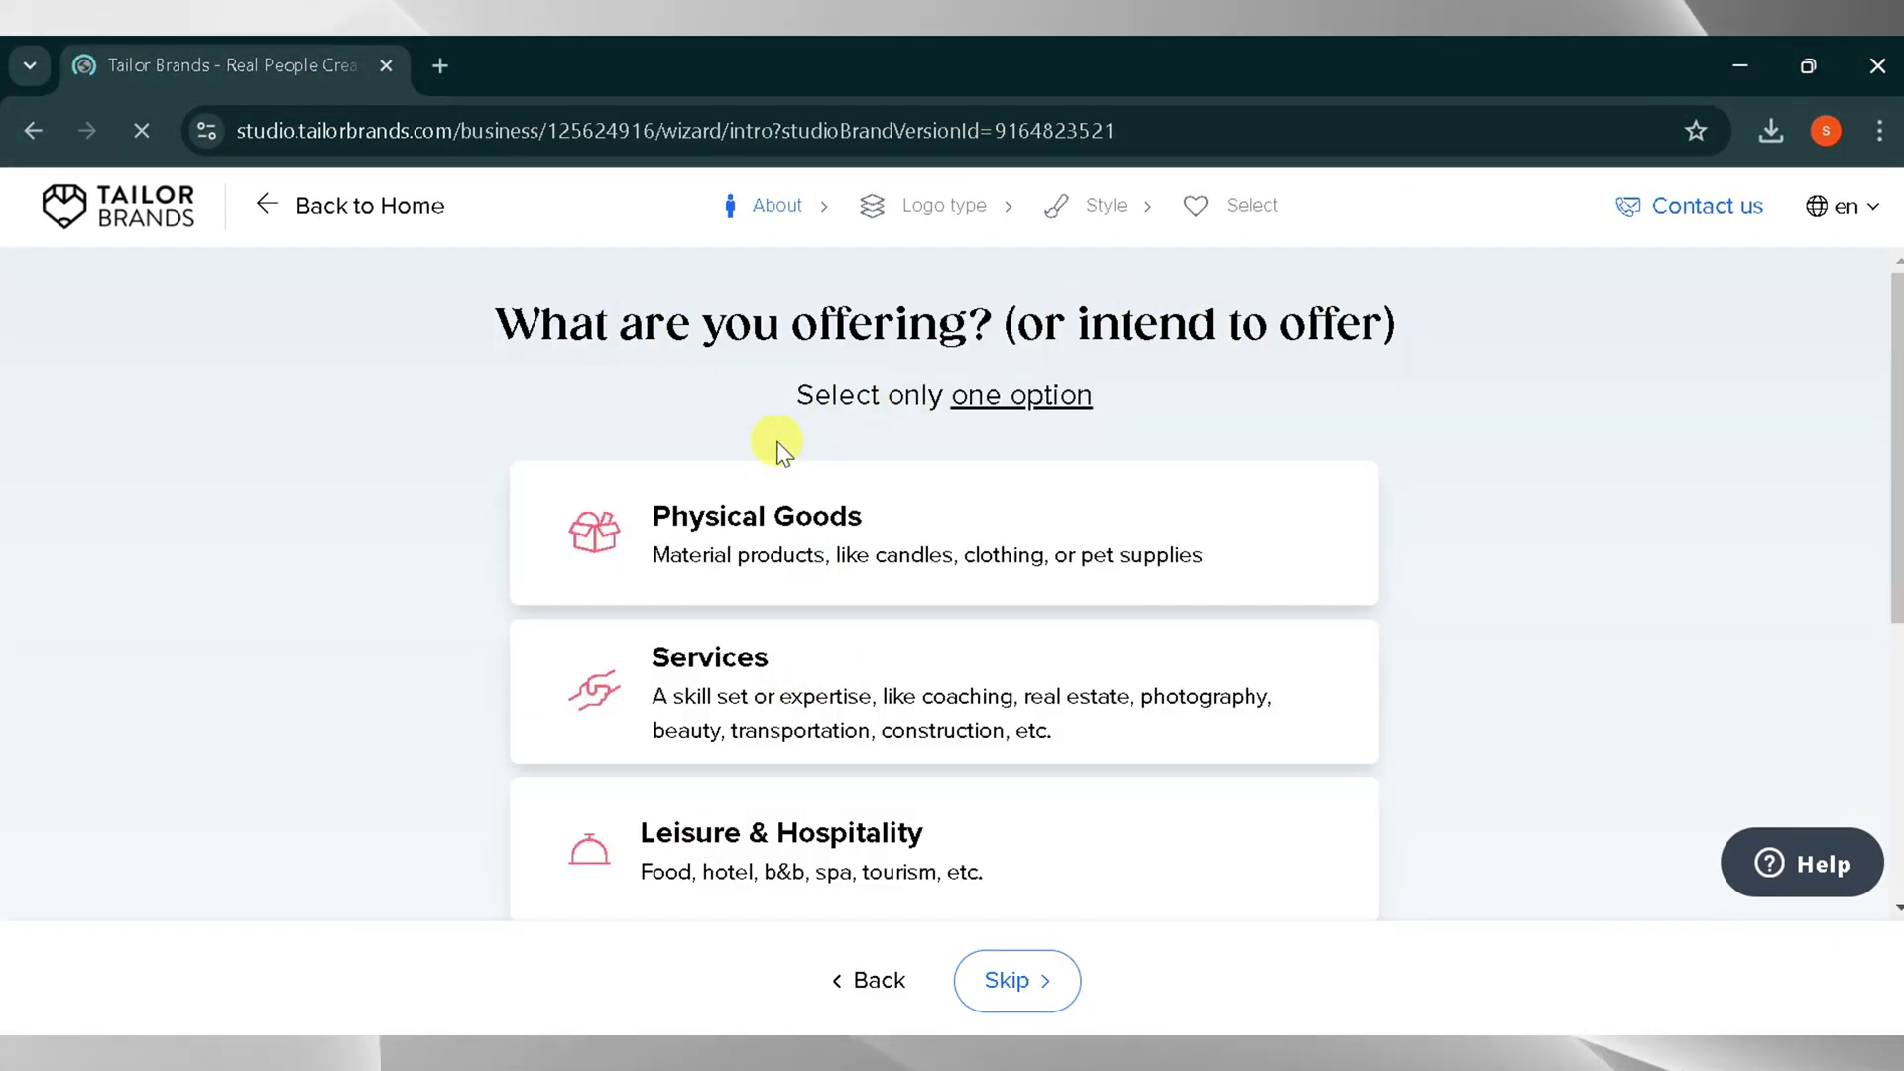
# Choose Technology and Software as the offering and Youtube Channel as the industry.
pyautogui.scroll(-5, 723, 706)
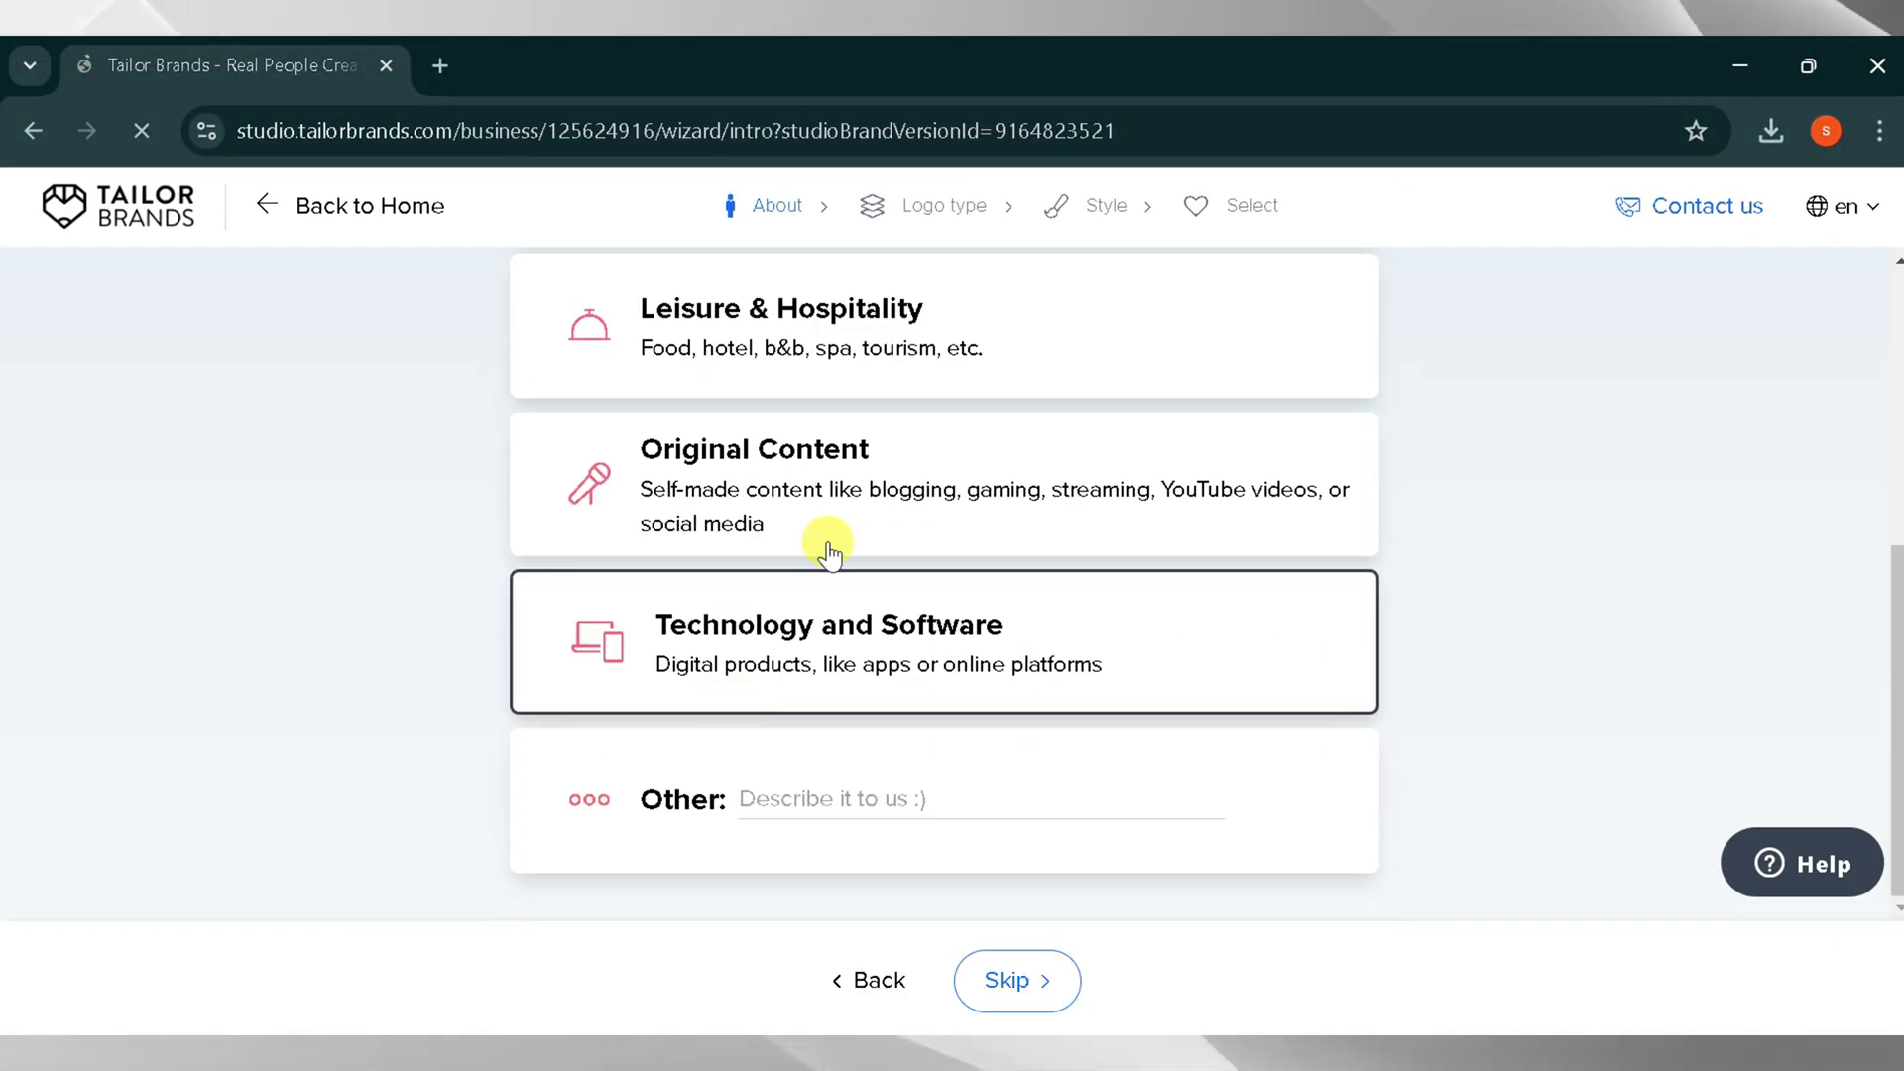
pyautogui.click(628, 604)
pyautogui.scroll(3, 512, 544)
pyautogui.scroll(-3, 510, 541)
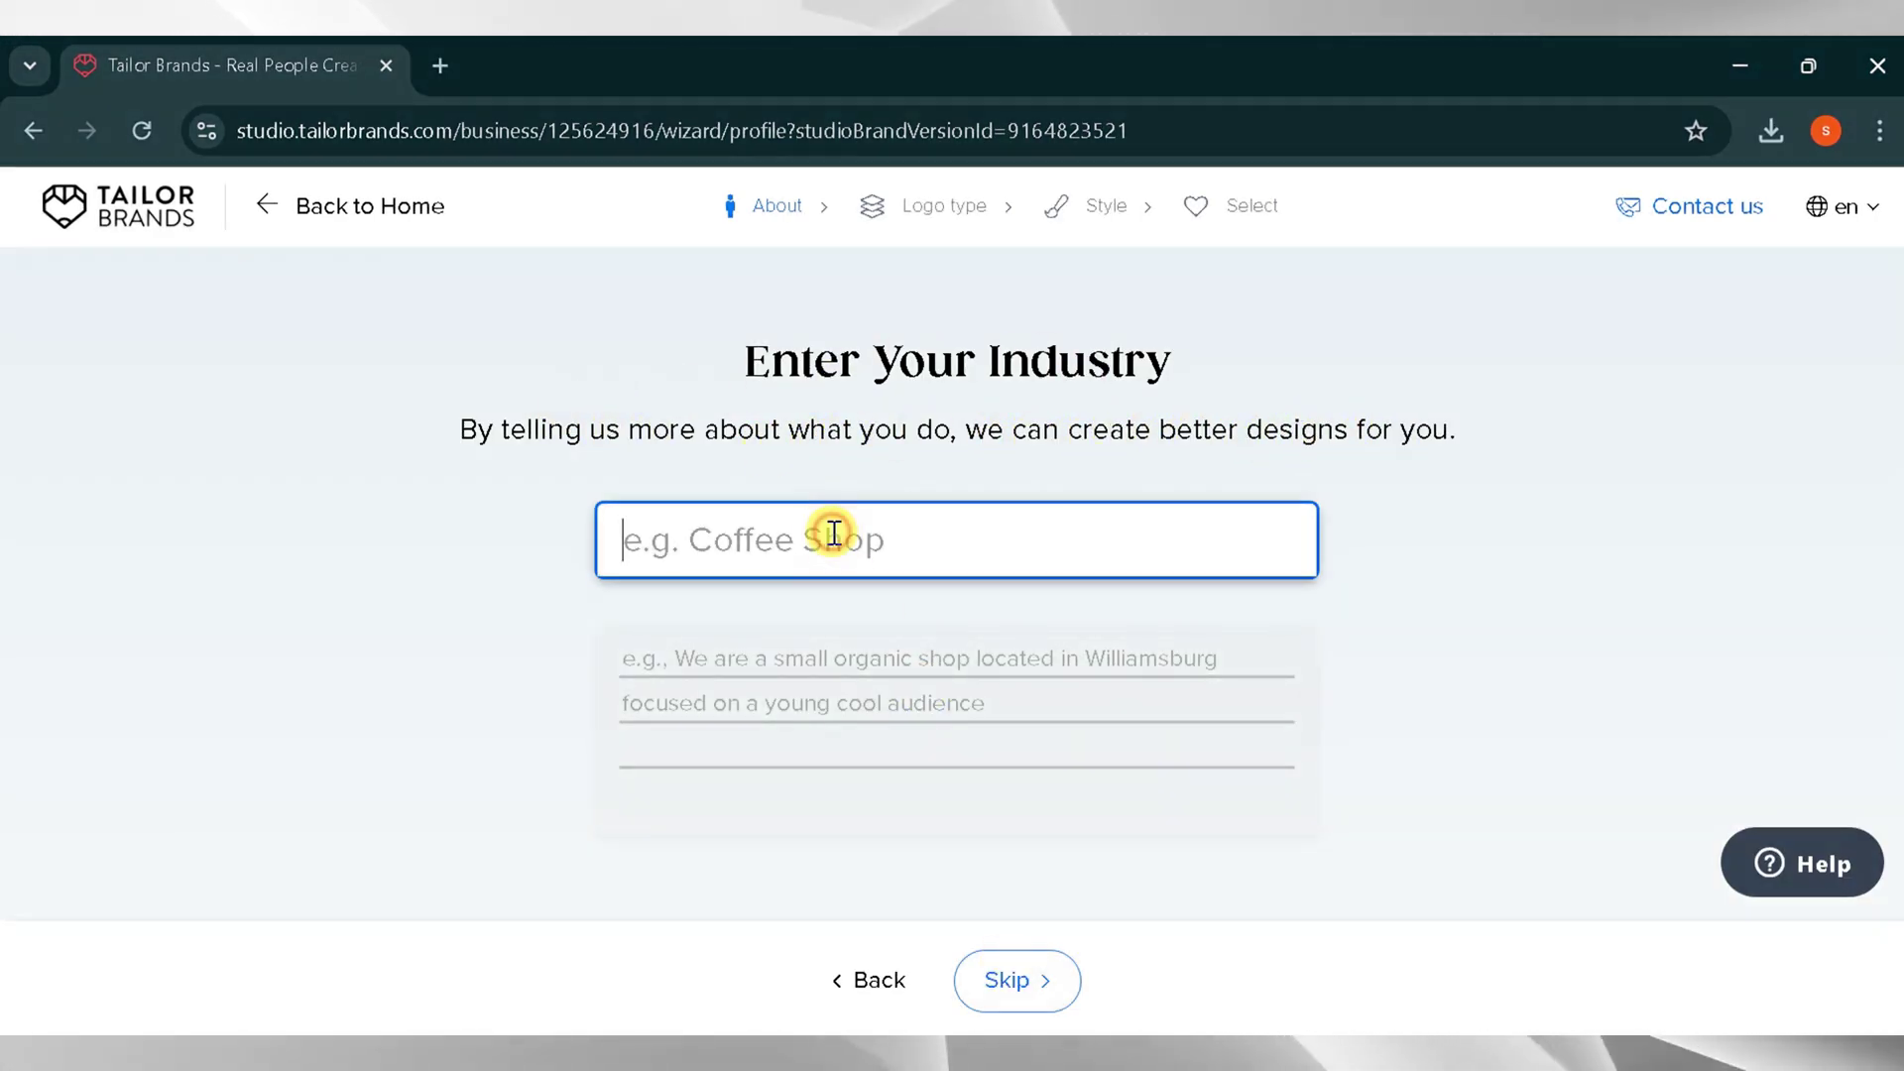
pyautogui.write('you')
pyautogui.click(799, 630)
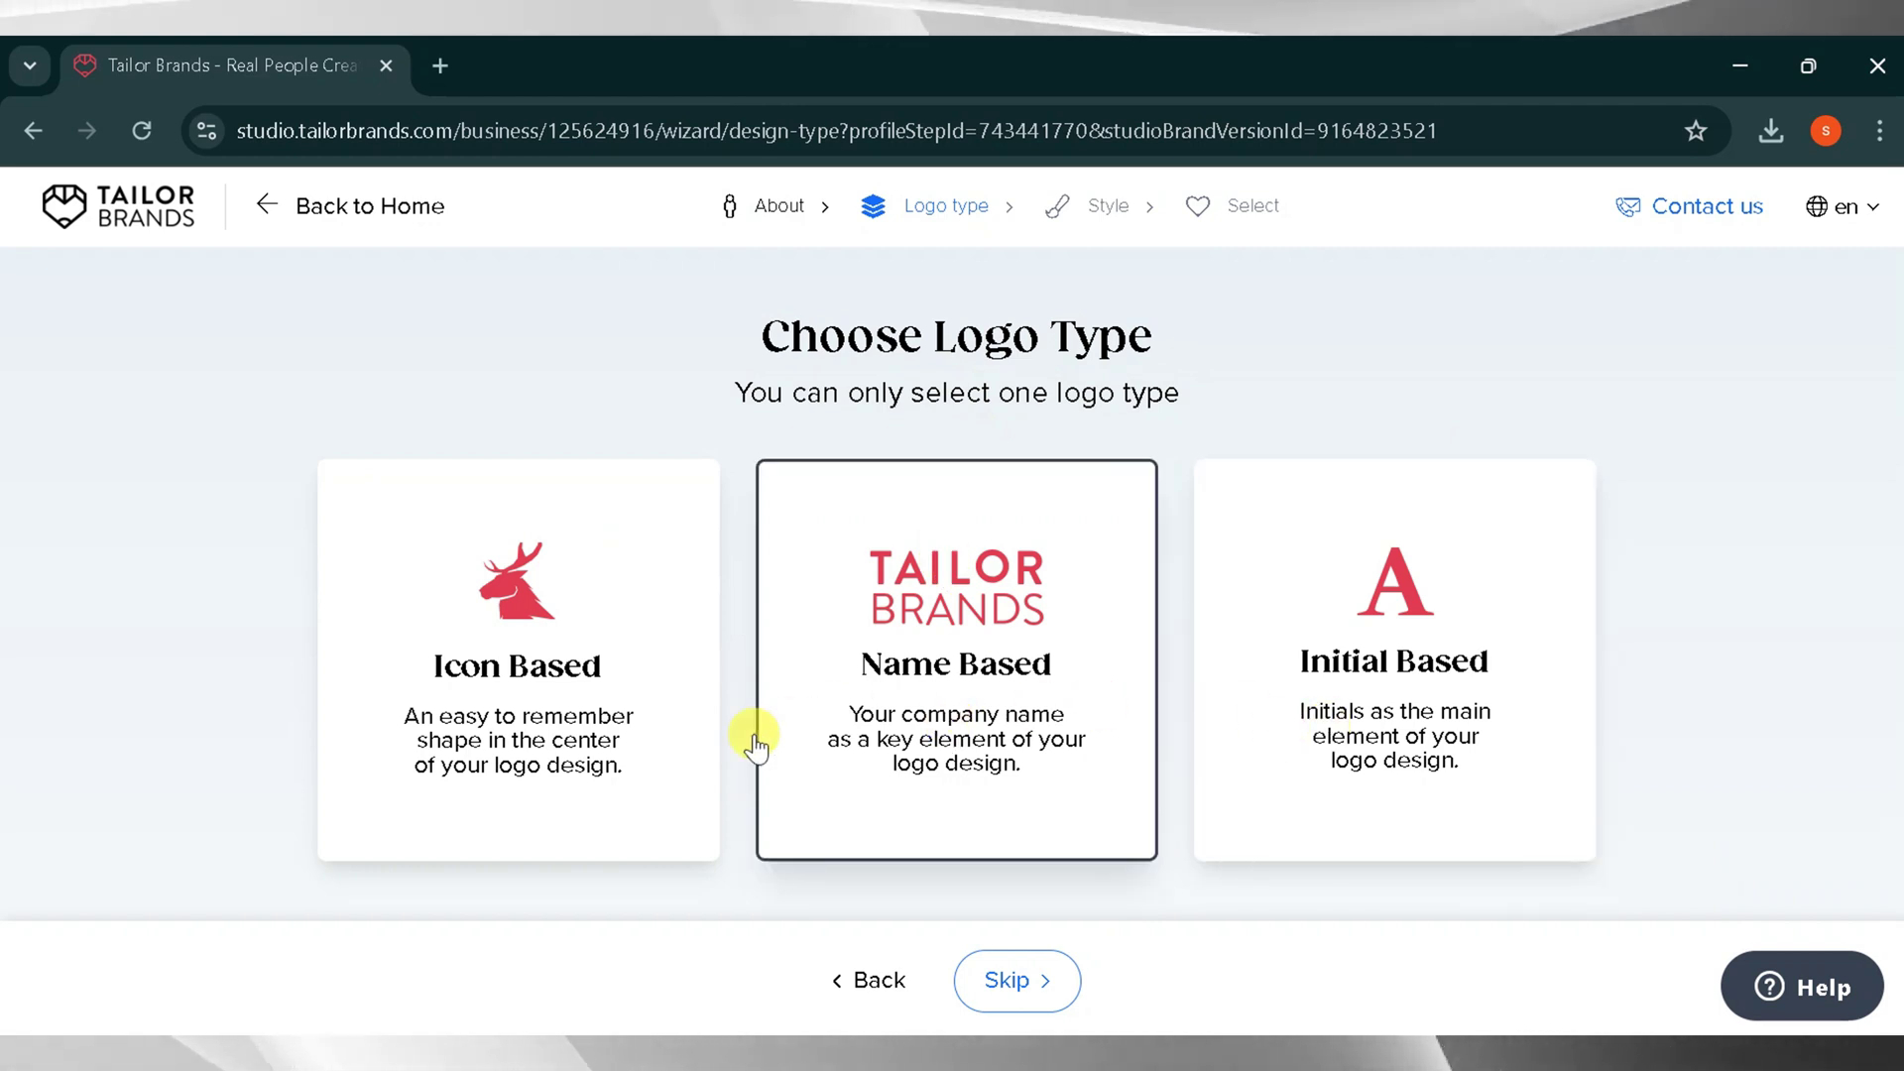
# Pick a logo type, then the Brush and TEXTURE lettering styles, and generate logos.
pyautogui.click(1385, 686)
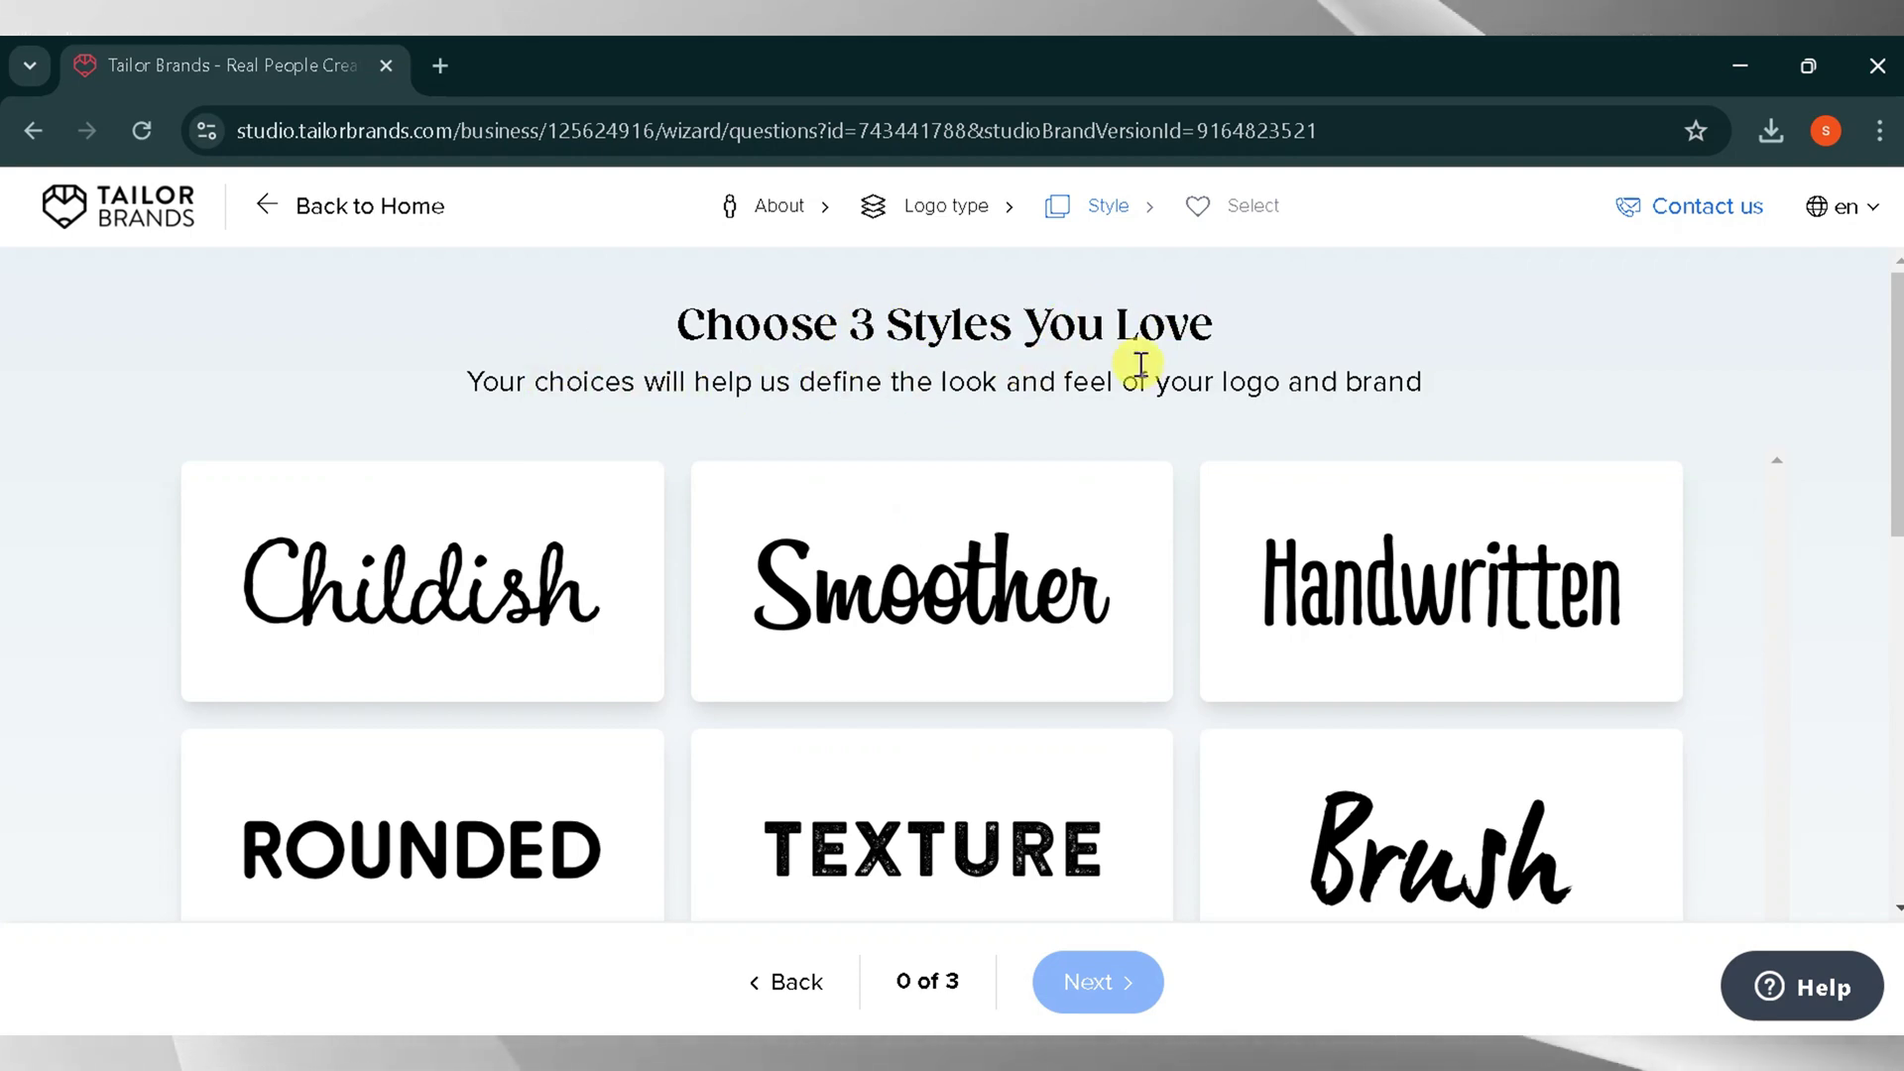
pyautogui.scroll(-3, 1140, 365)
pyautogui.click(1382, 620)
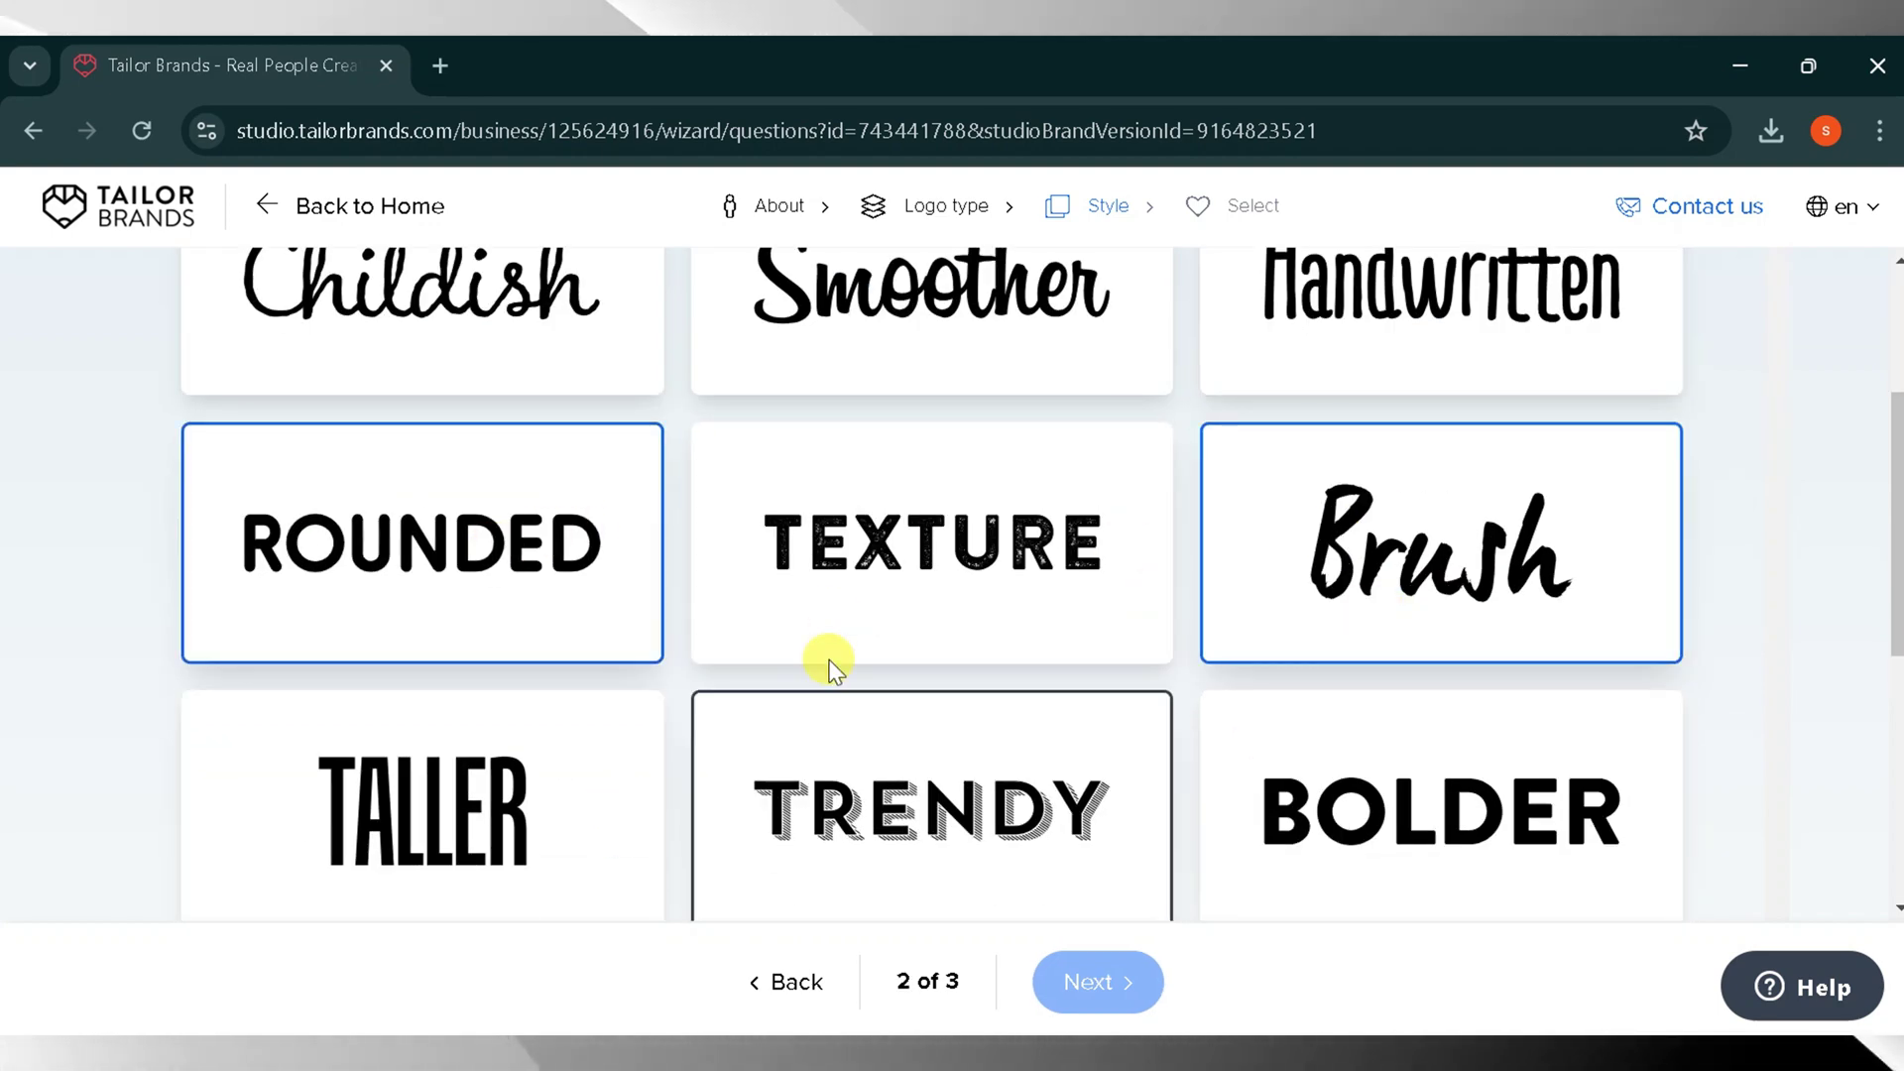
pyautogui.click(863, 633)
pyautogui.click(1117, 992)
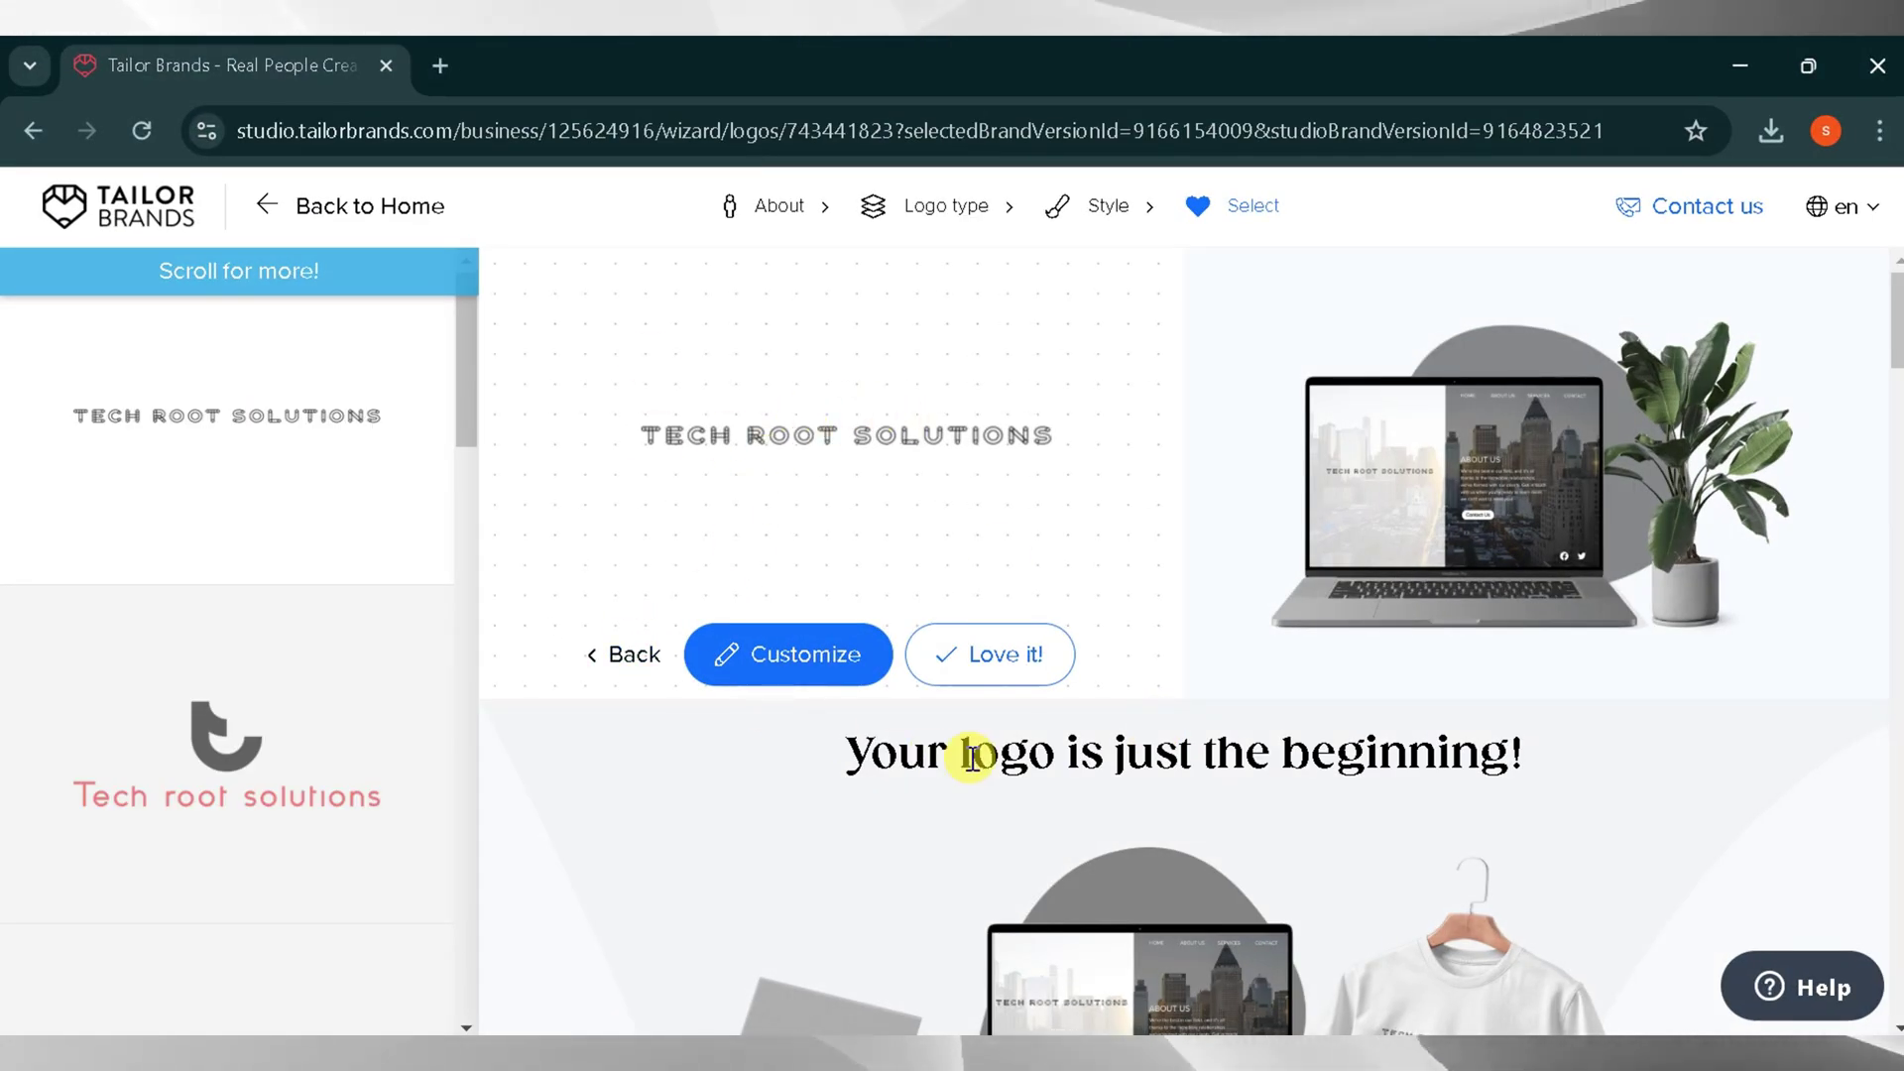
# Select the green brush-style TECH logo and open it for customizing.
pyautogui.scroll(-10, 971, 758)
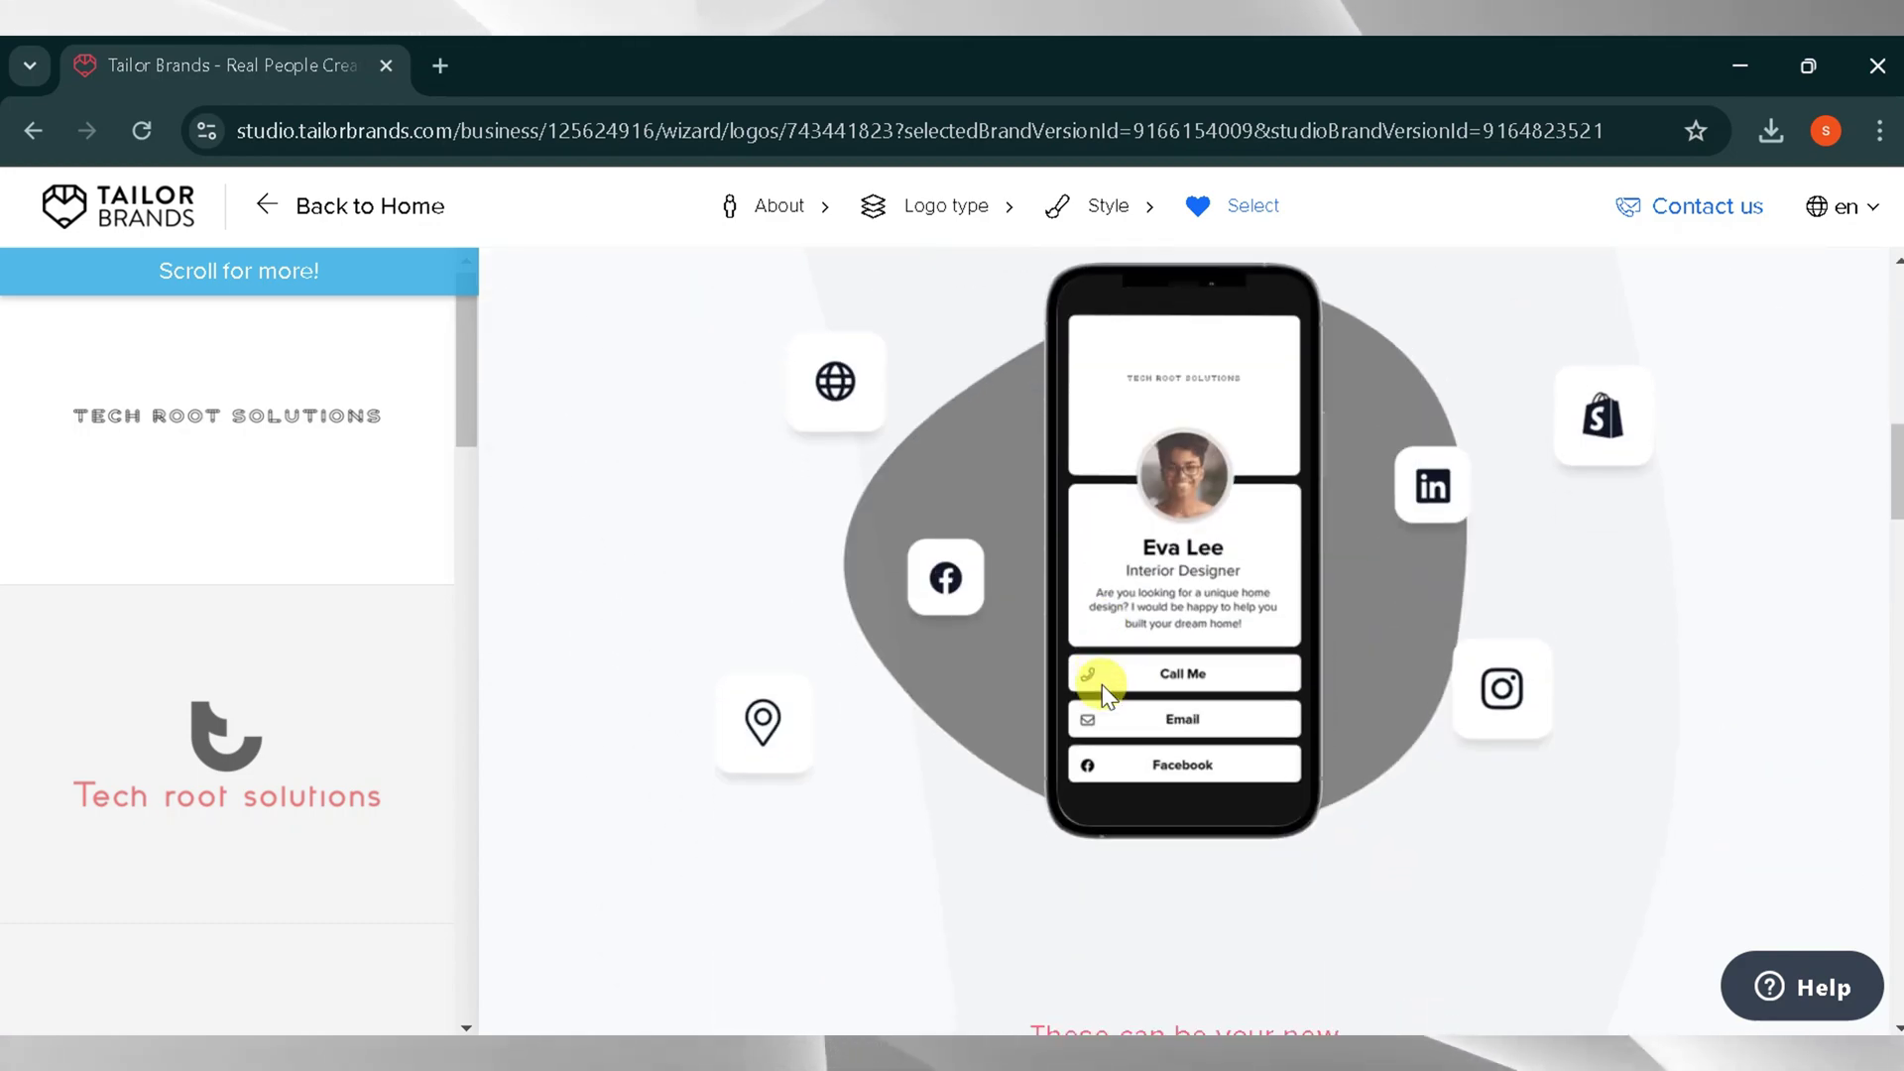
pyautogui.scroll(-10, 1103, 685)
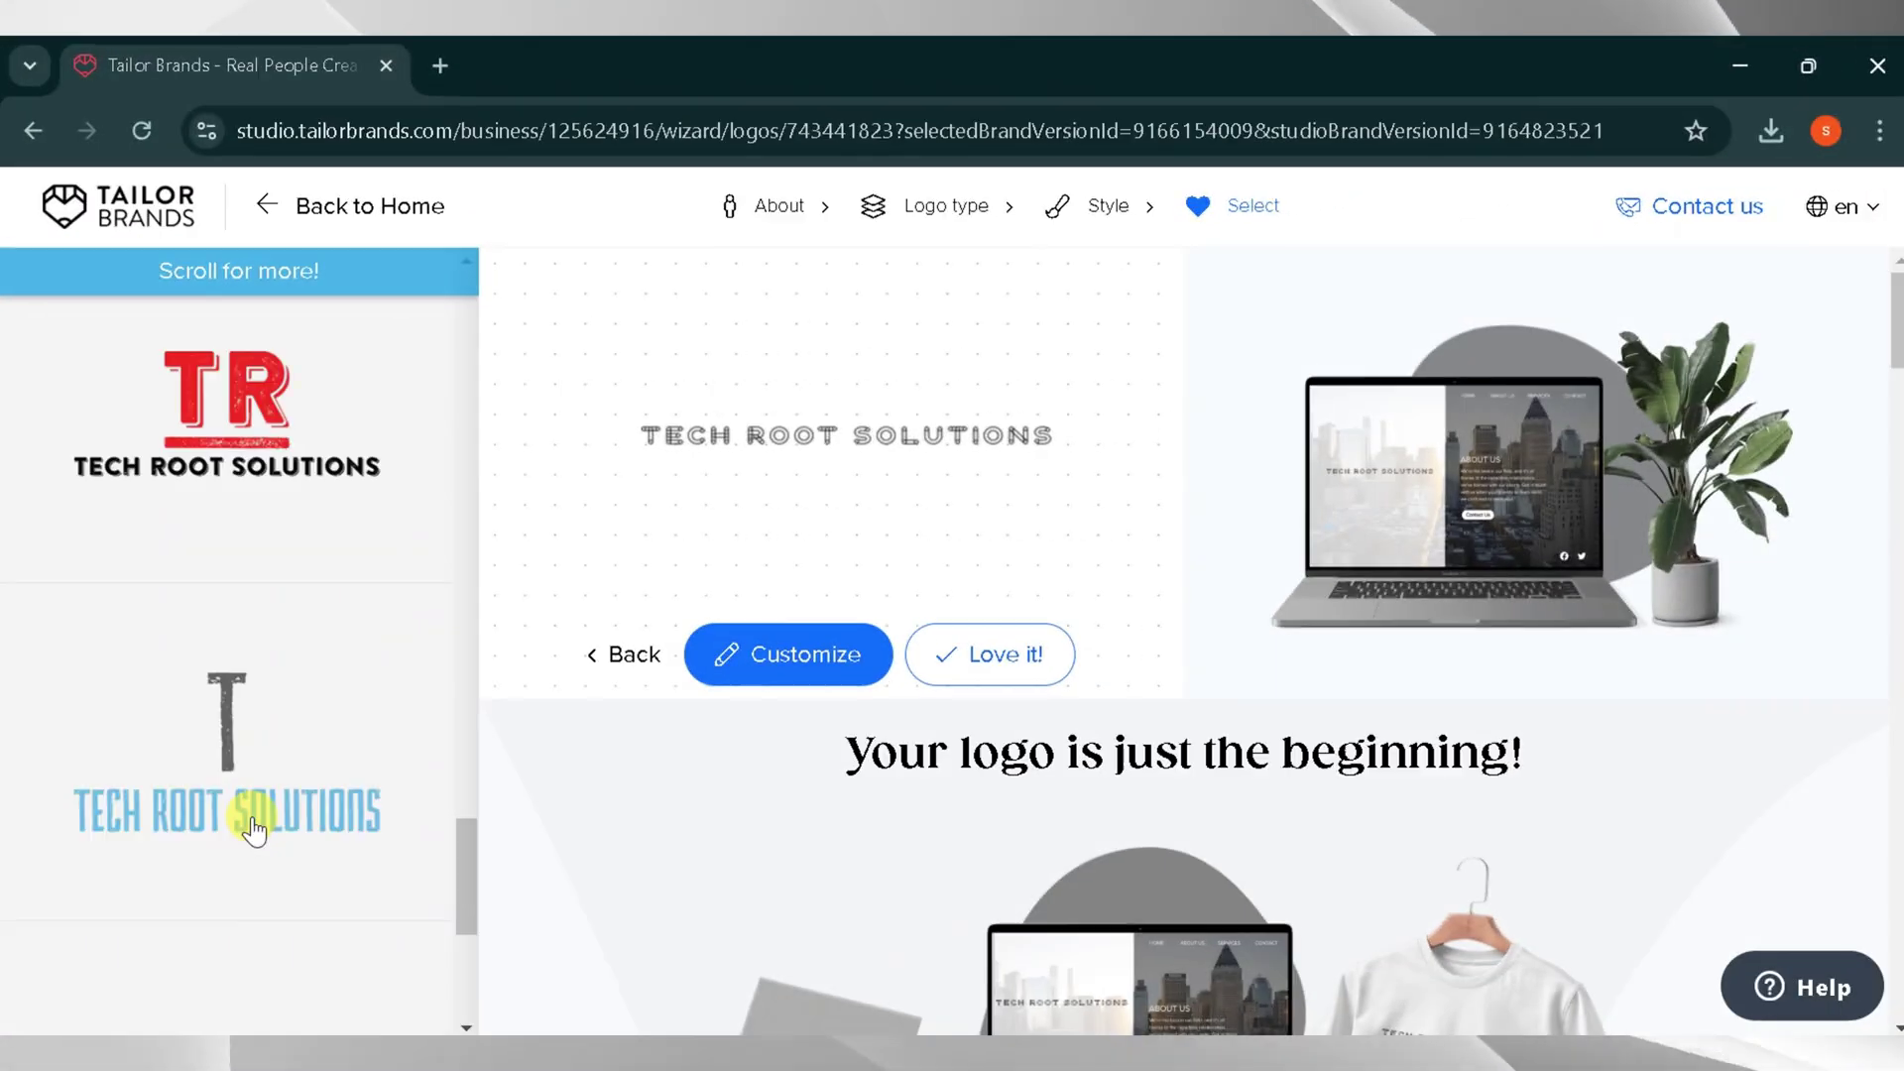
pyautogui.scroll(-6, 248, 823)
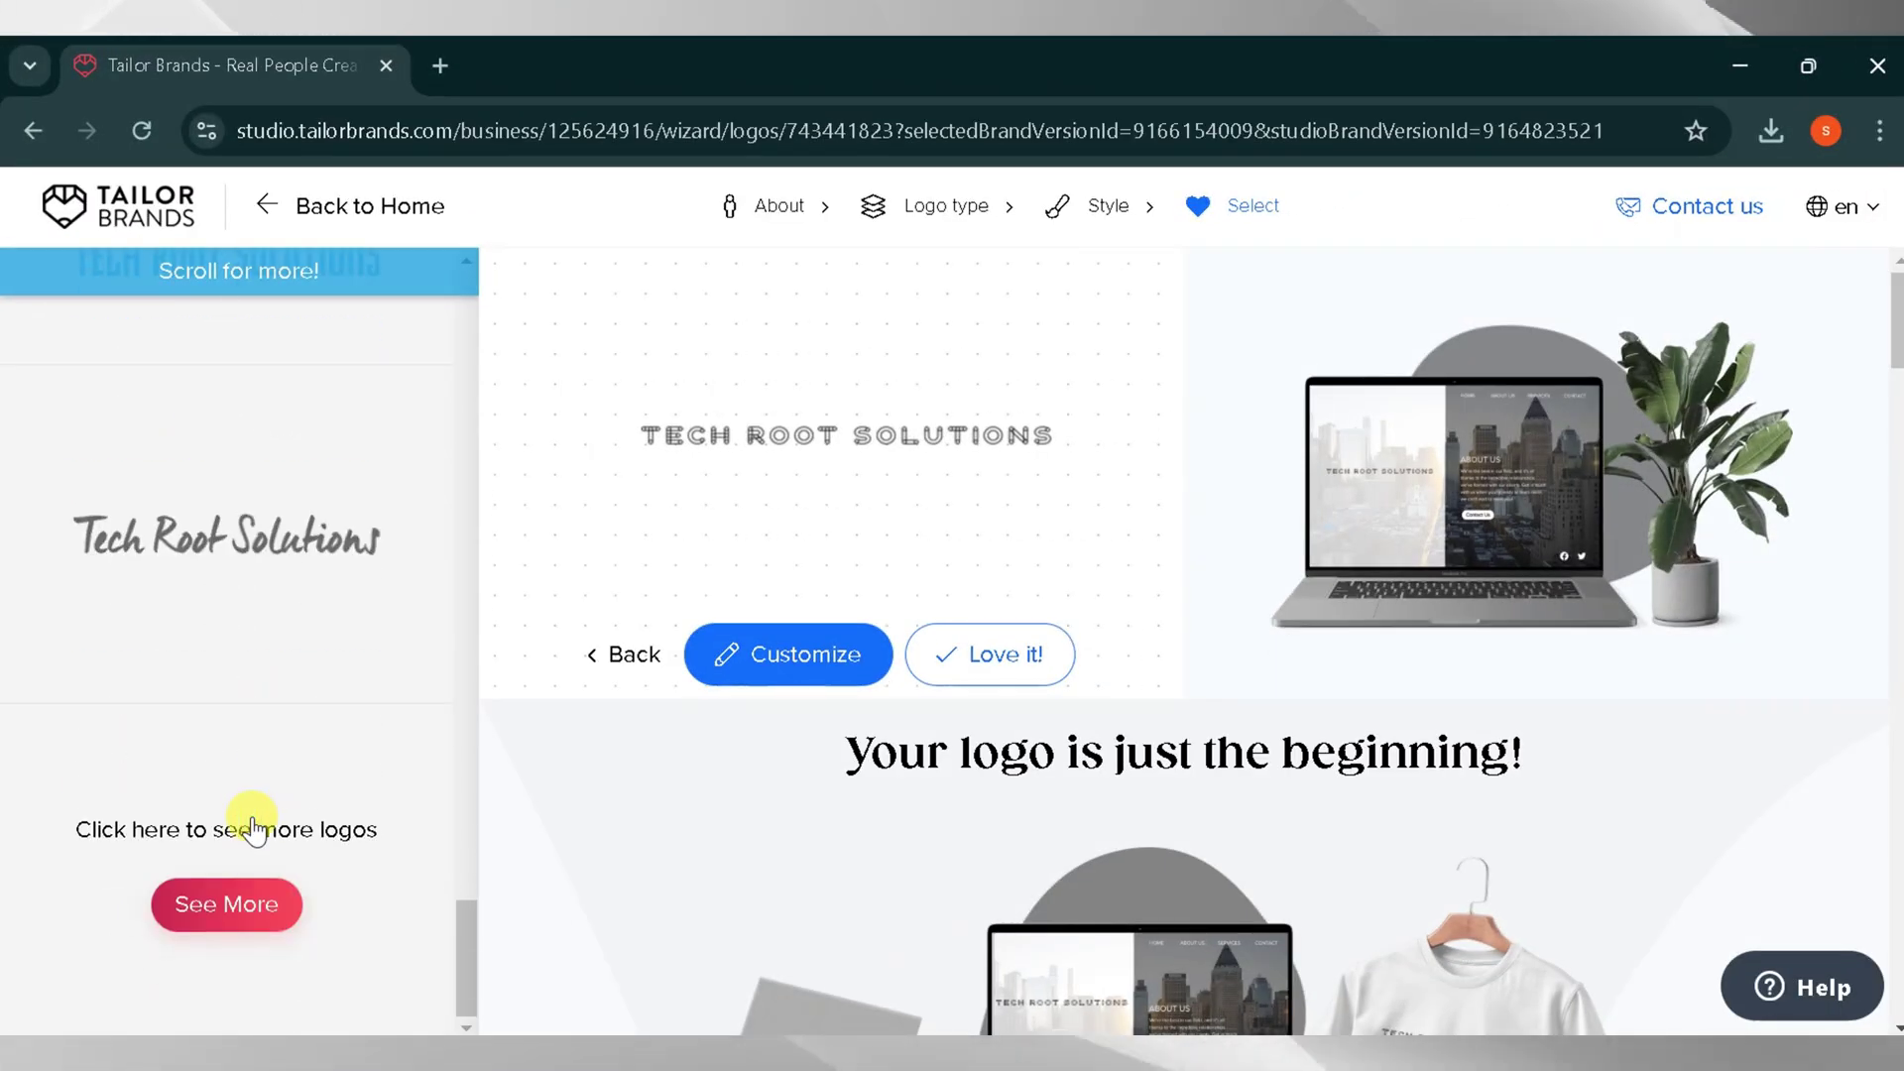
pyautogui.scroll(10, 297, 595)
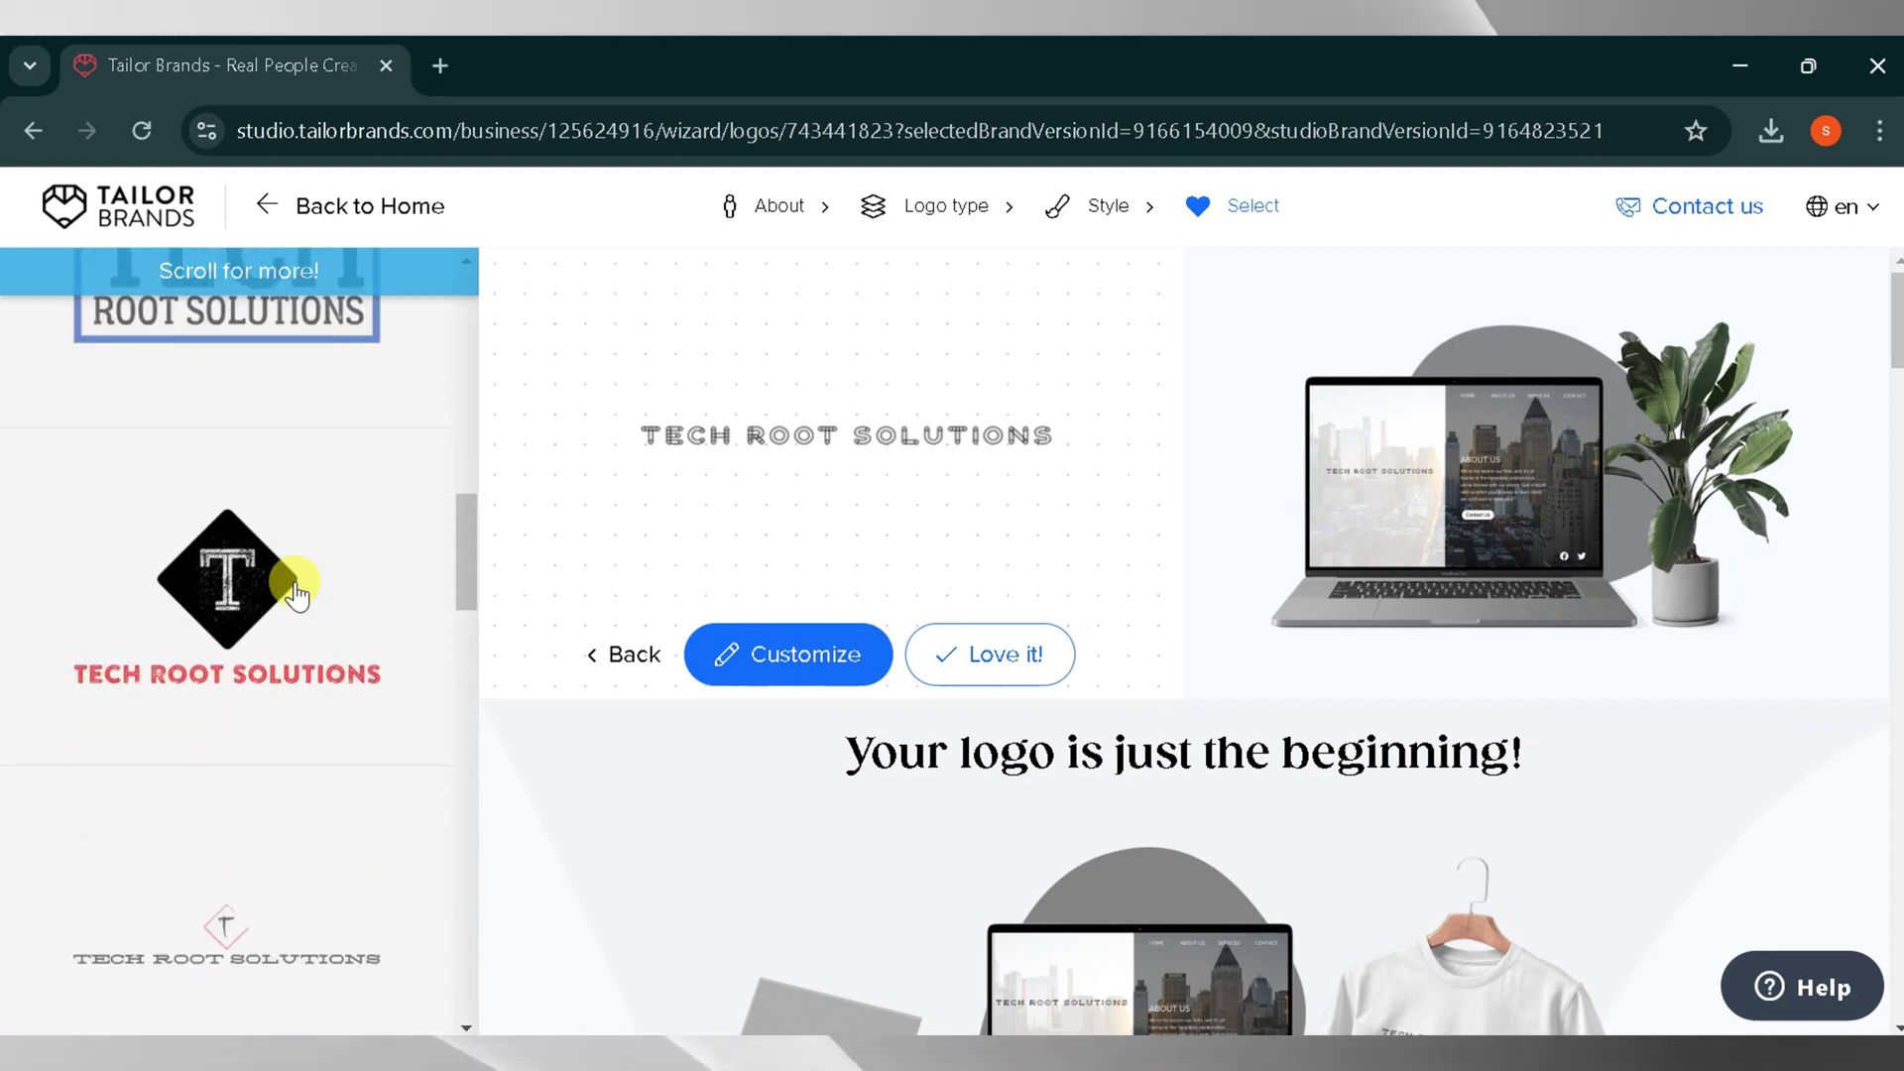
pyautogui.click(246, 937)
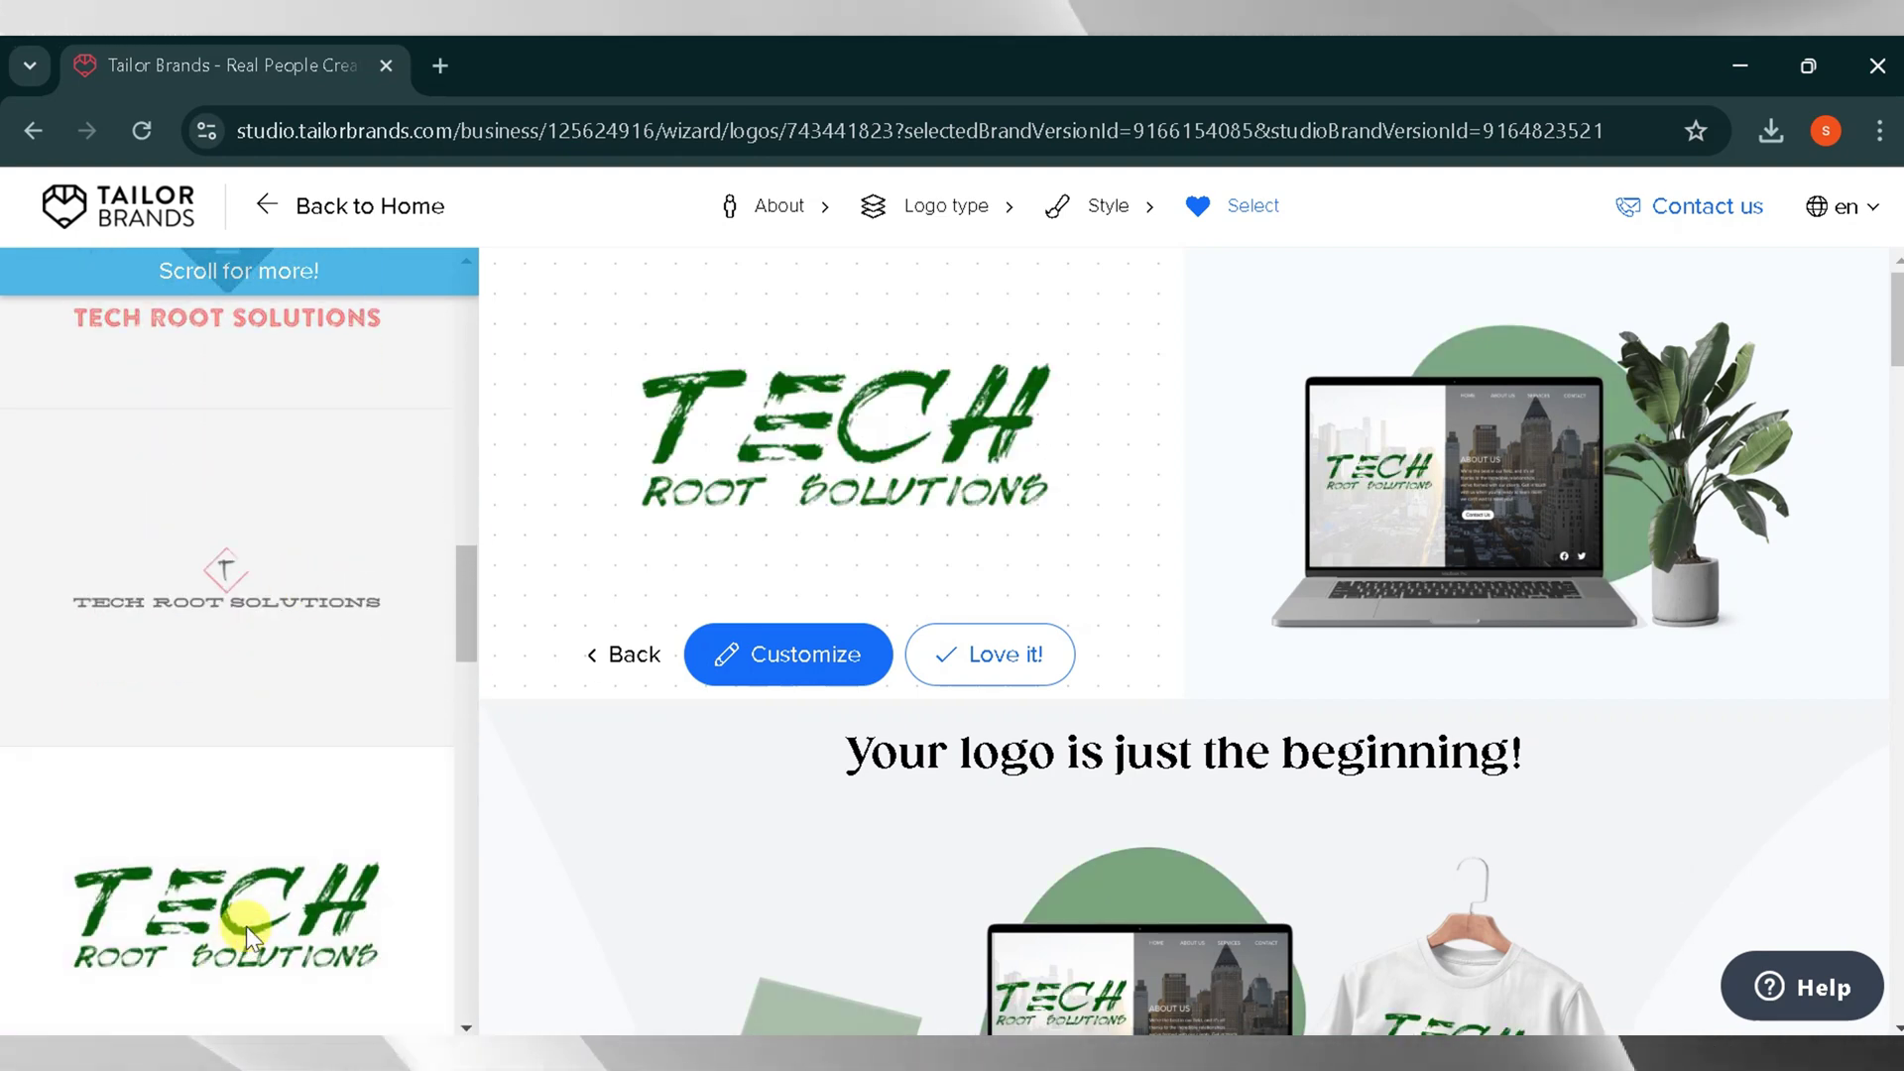
pyautogui.click(746, 659)
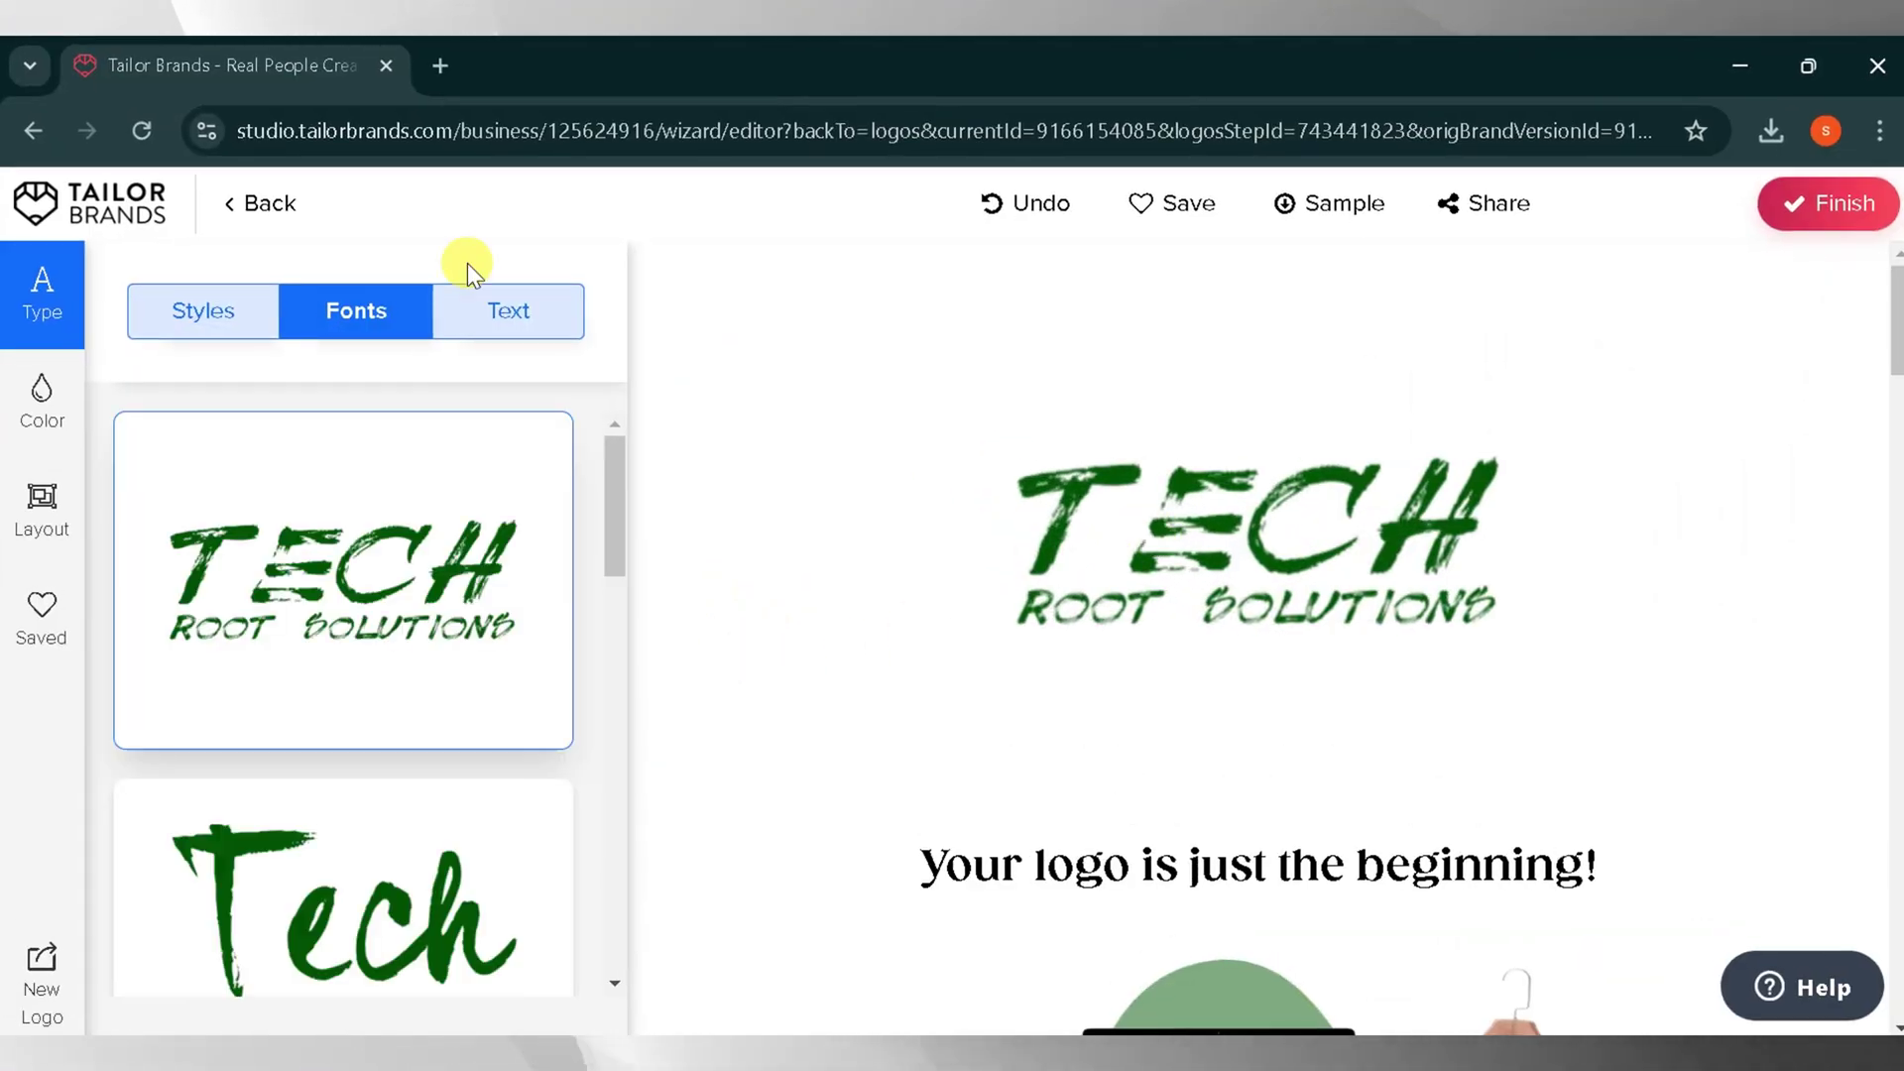
# Change the logo's main colour from green to near black and apply it.
pyautogui.click(40, 402)
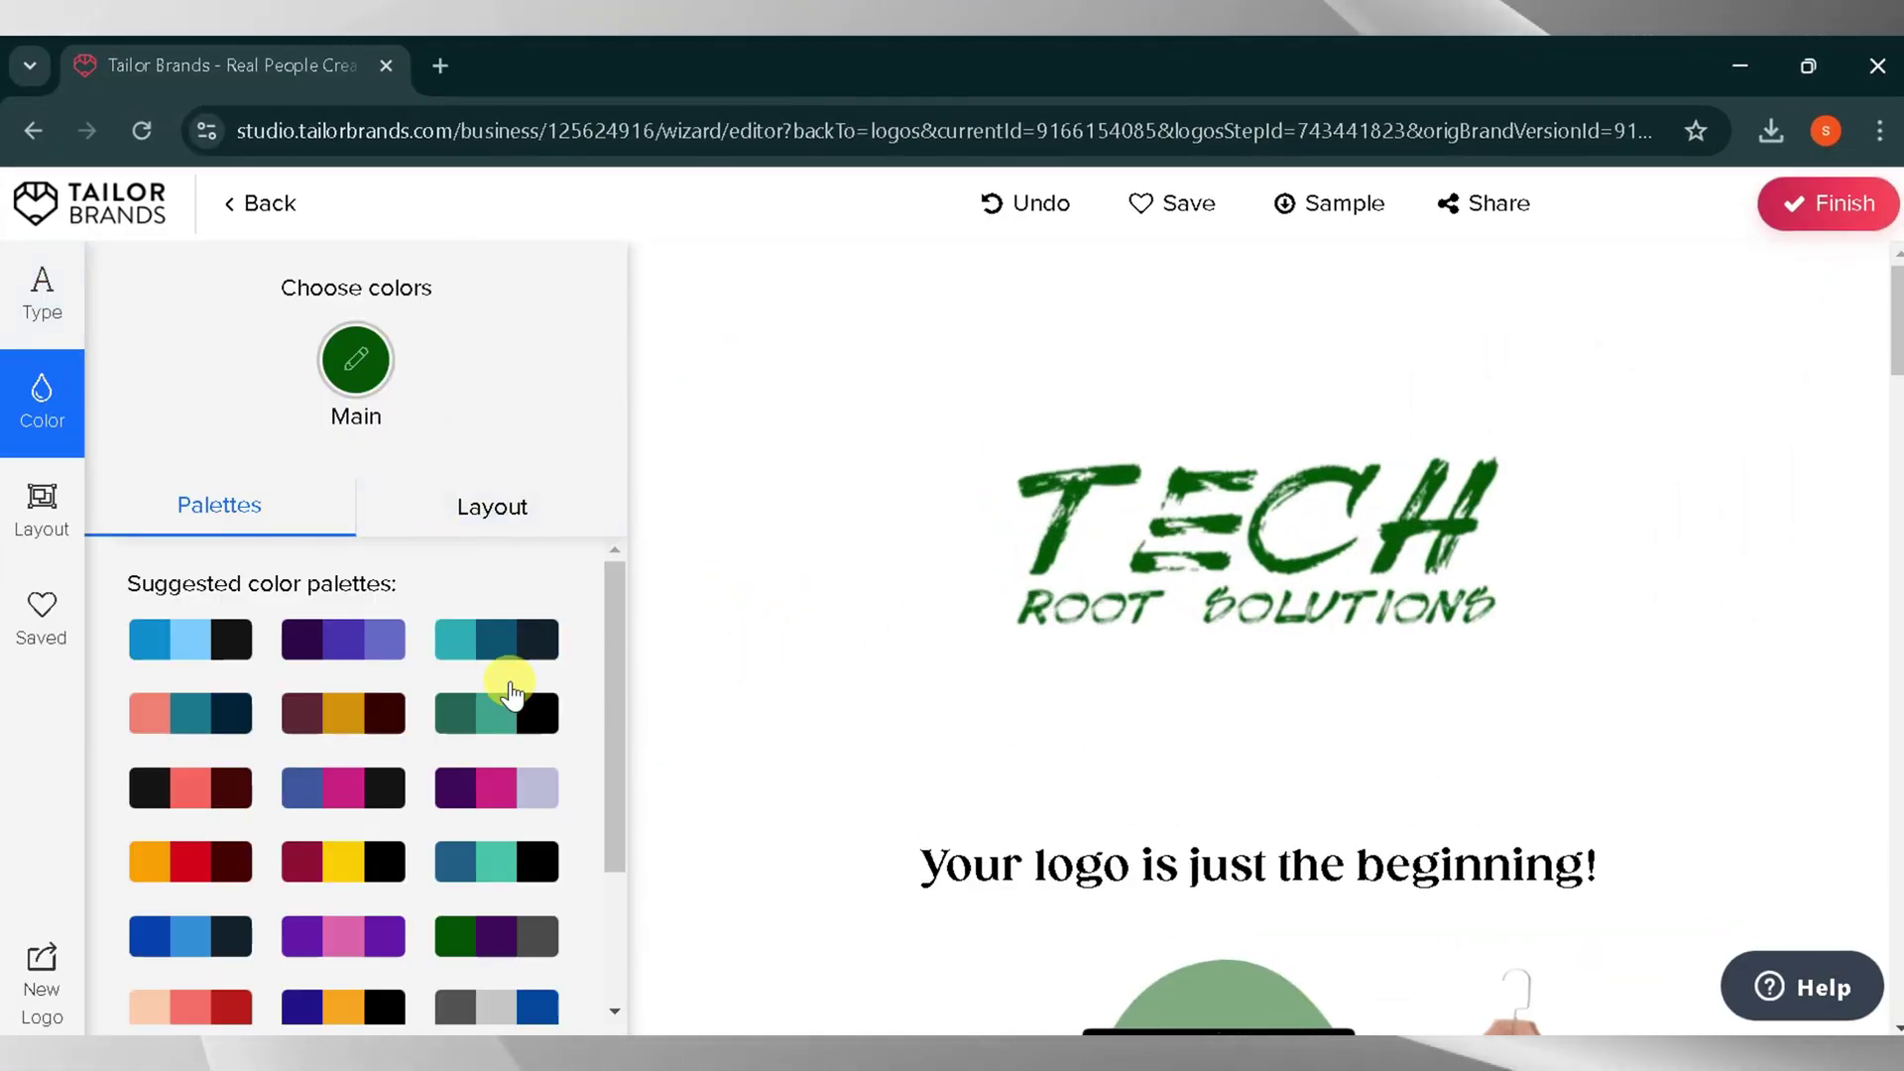
pyautogui.scroll(-1, 437, 751)
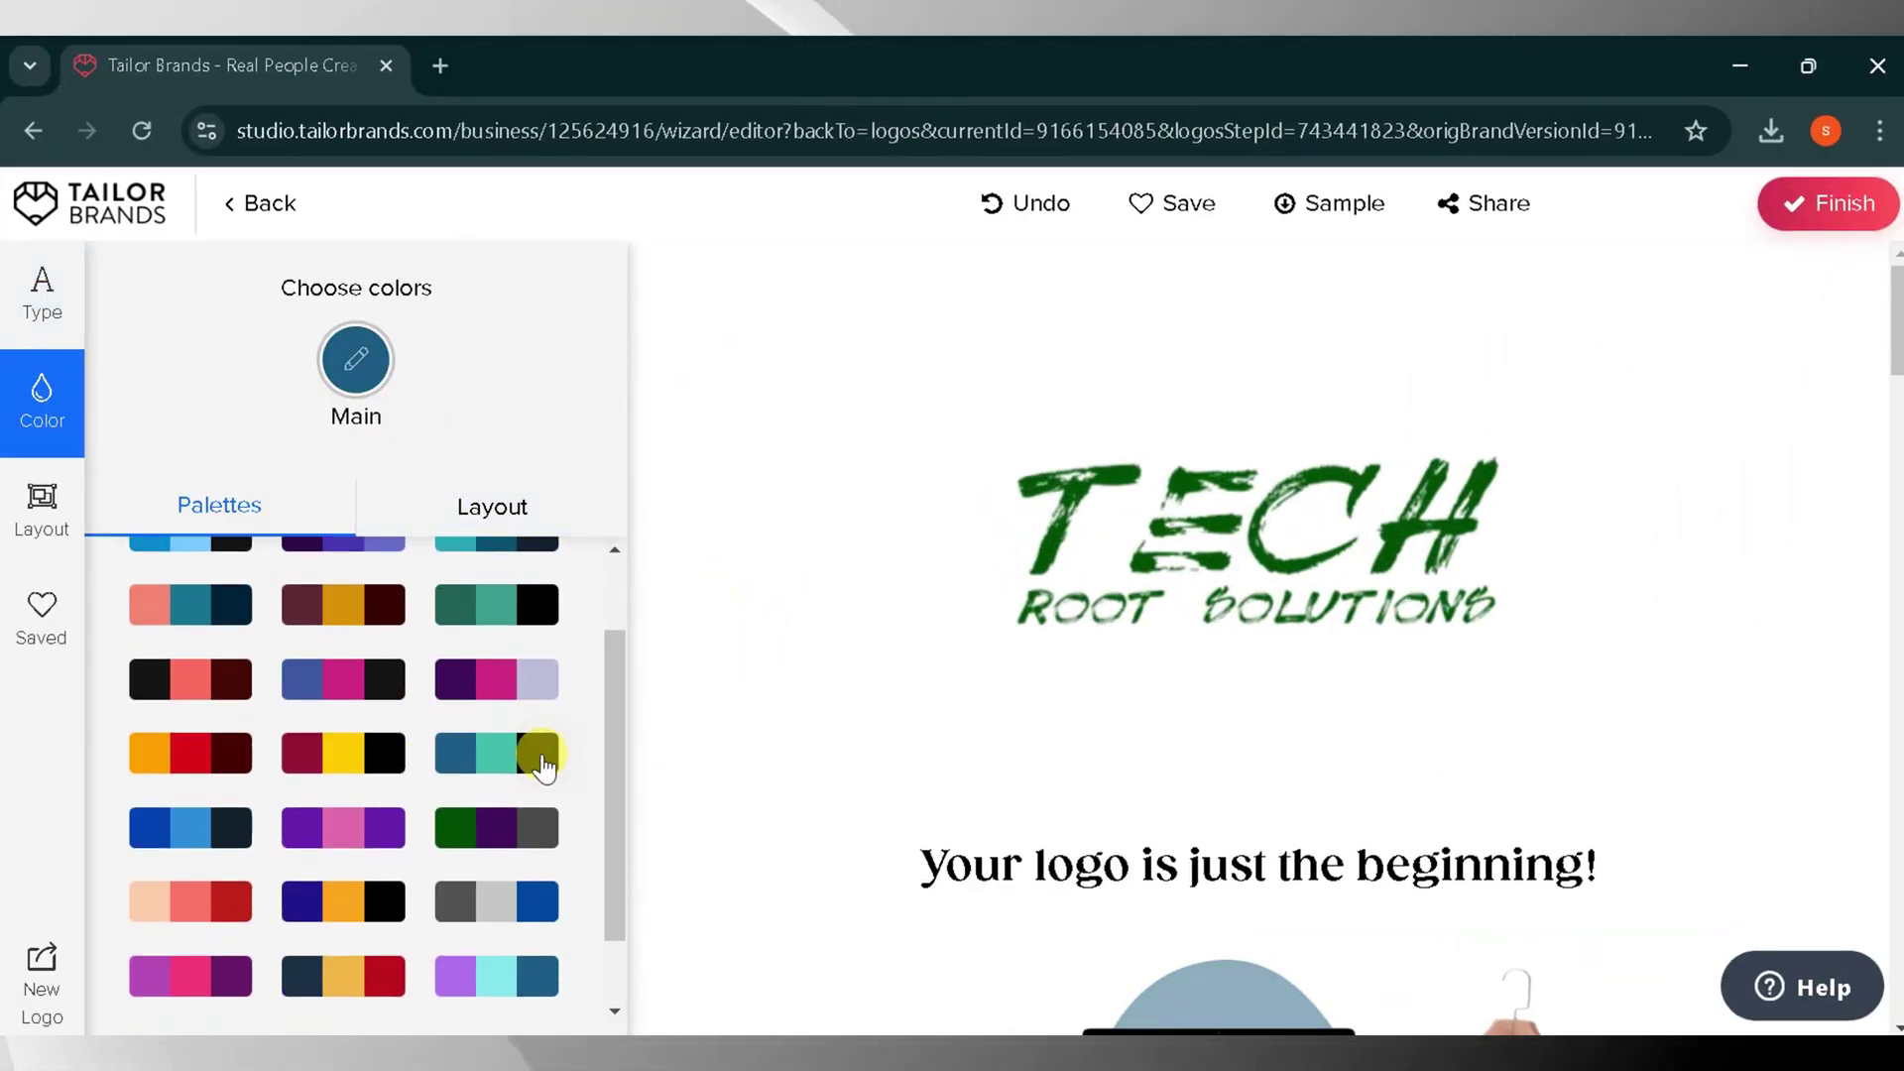
pyautogui.click(355, 359)
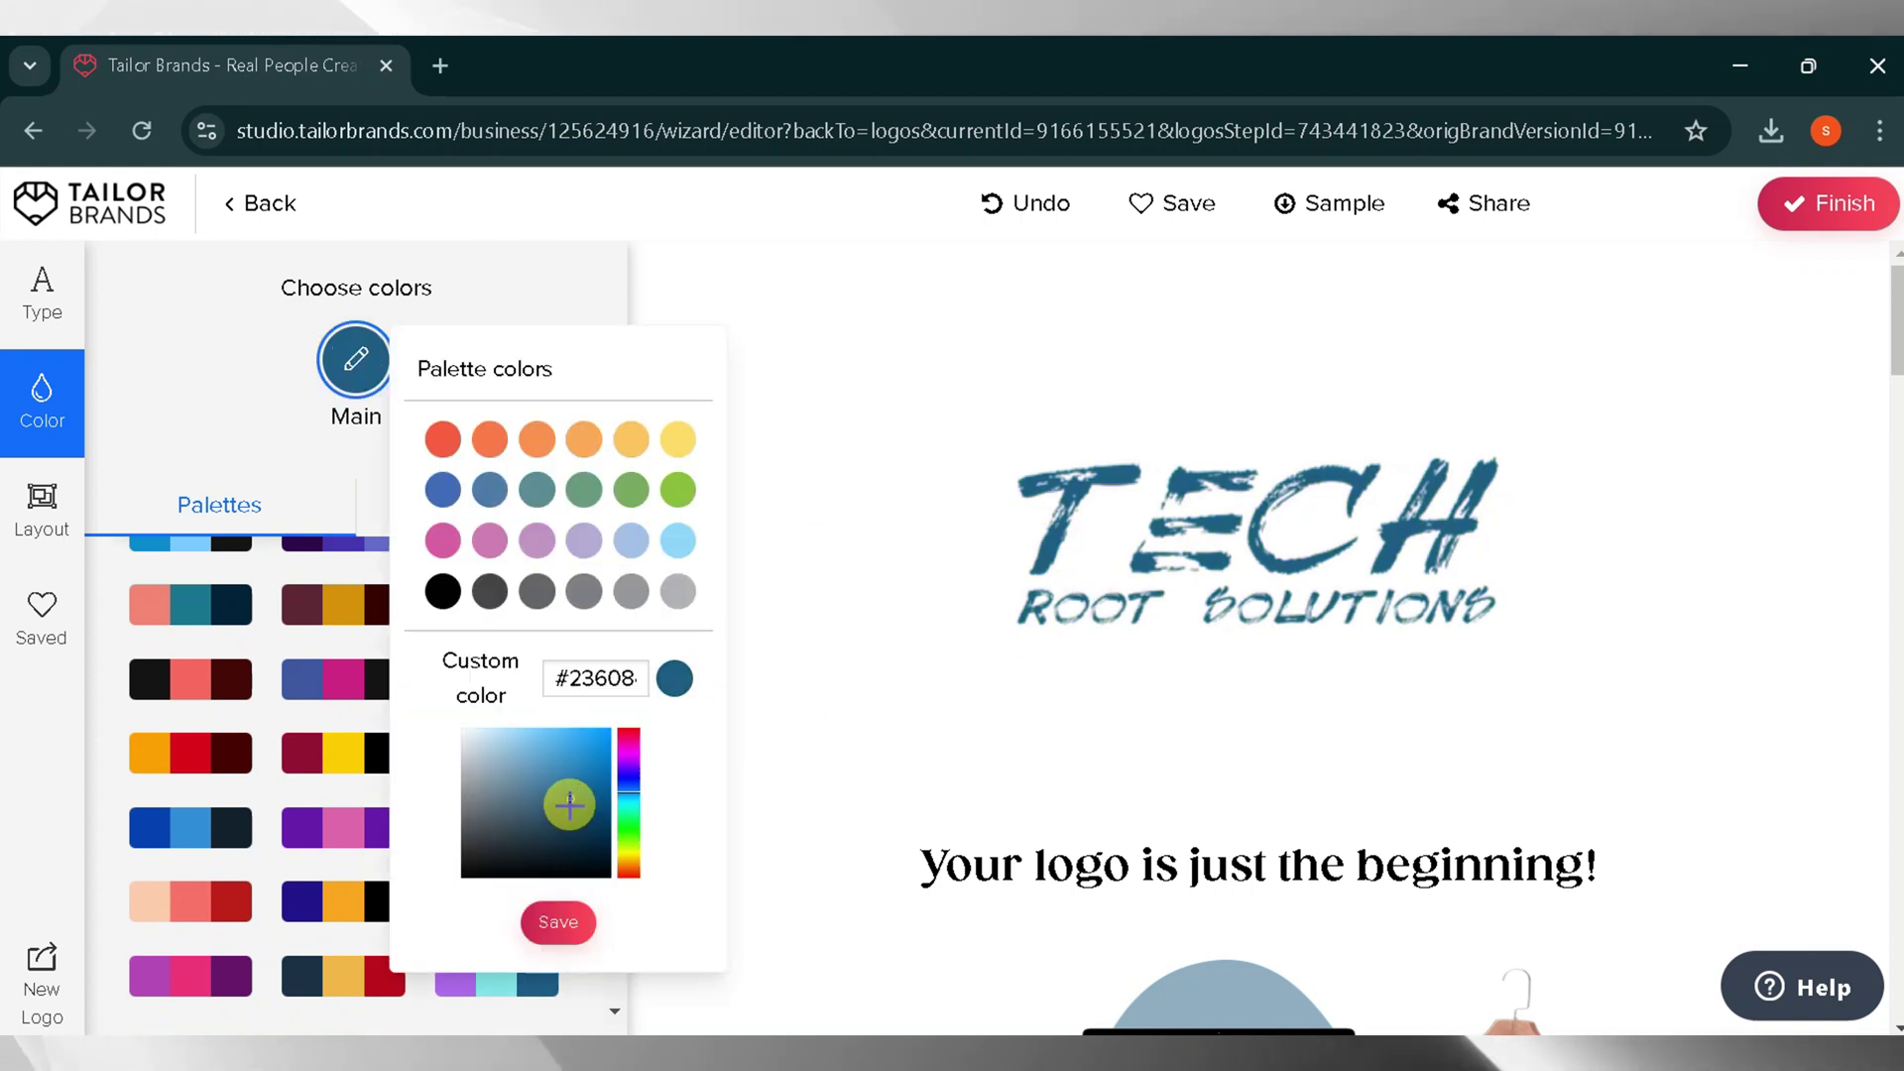
pyautogui.moveTo(571, 798); pyautogui.dragTo(523, 889)
pyautogui.click(555, 920)
pyautogui.scroll(-2, 1091, 615)
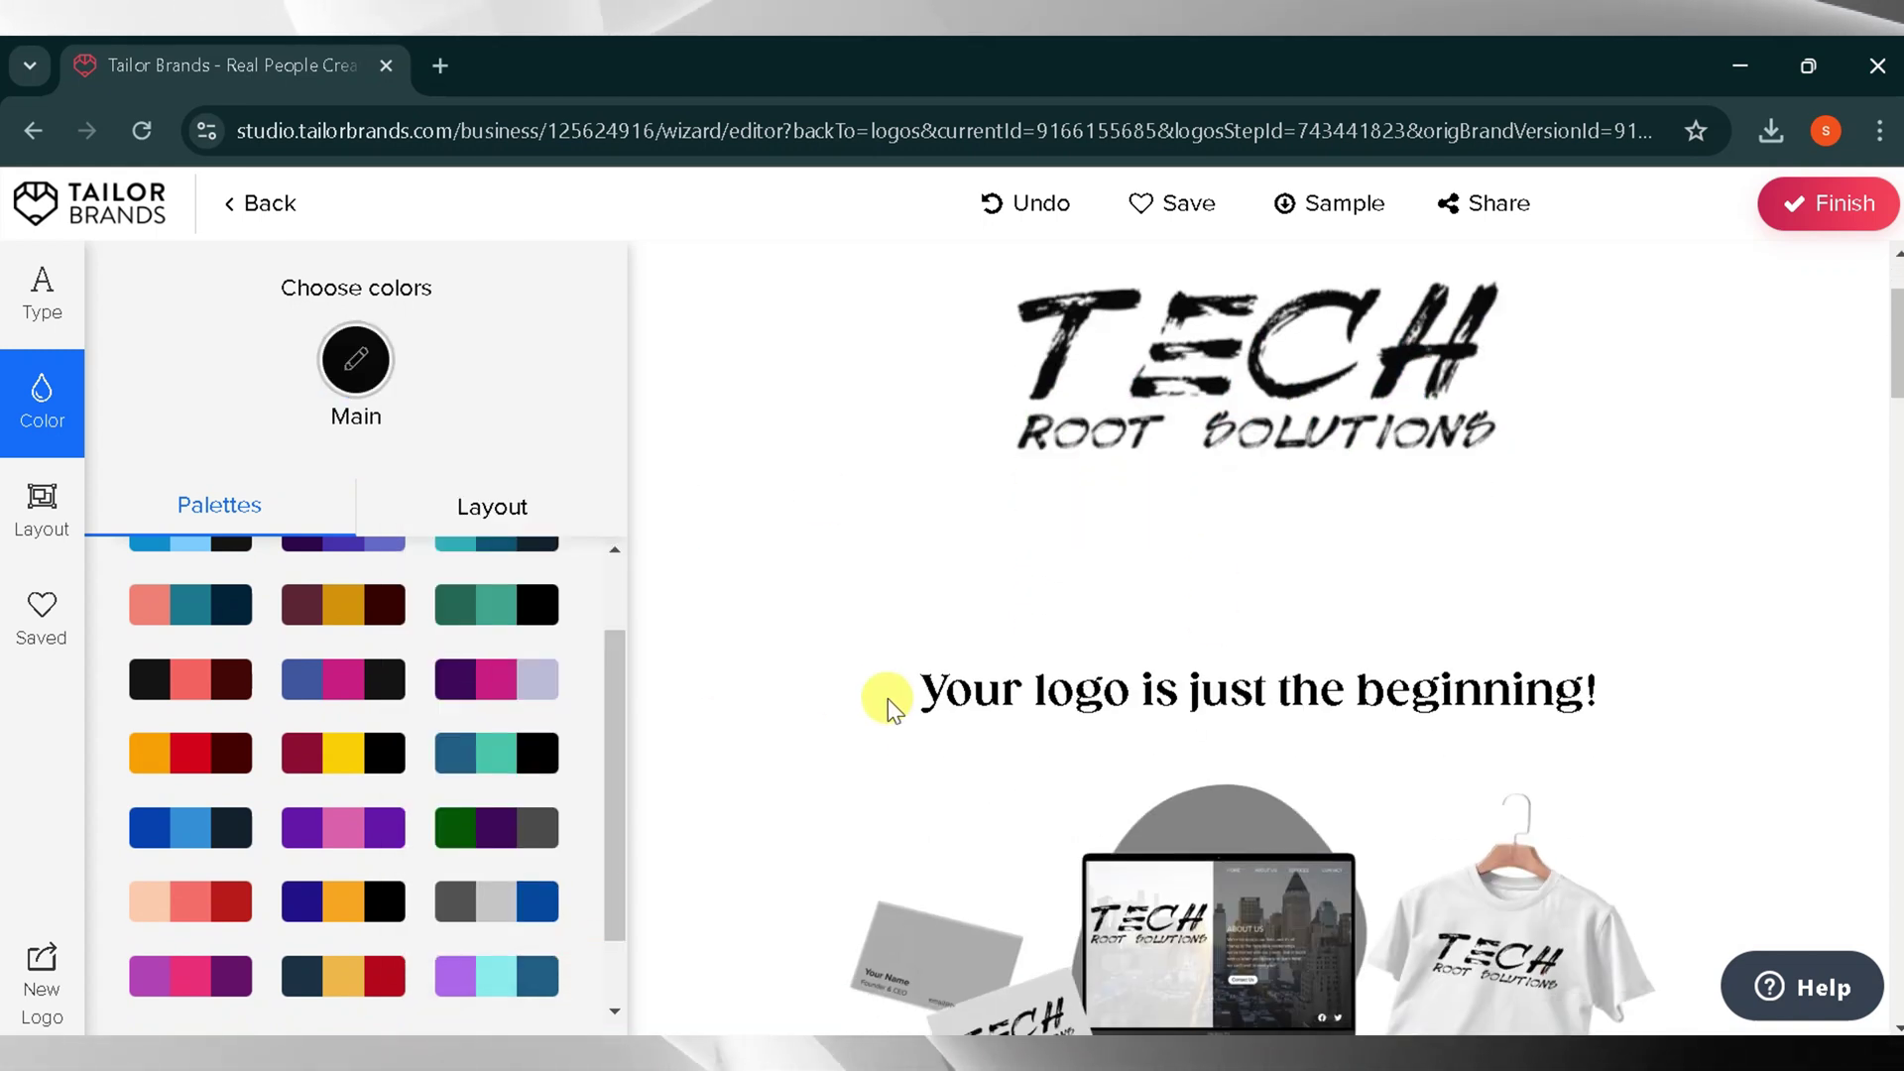
pyautogui.scroll(-3, 902, 694)
pyautogui.scroll(5, 1075, 408)
pyautogui.scroll(-3, 1382, 454)
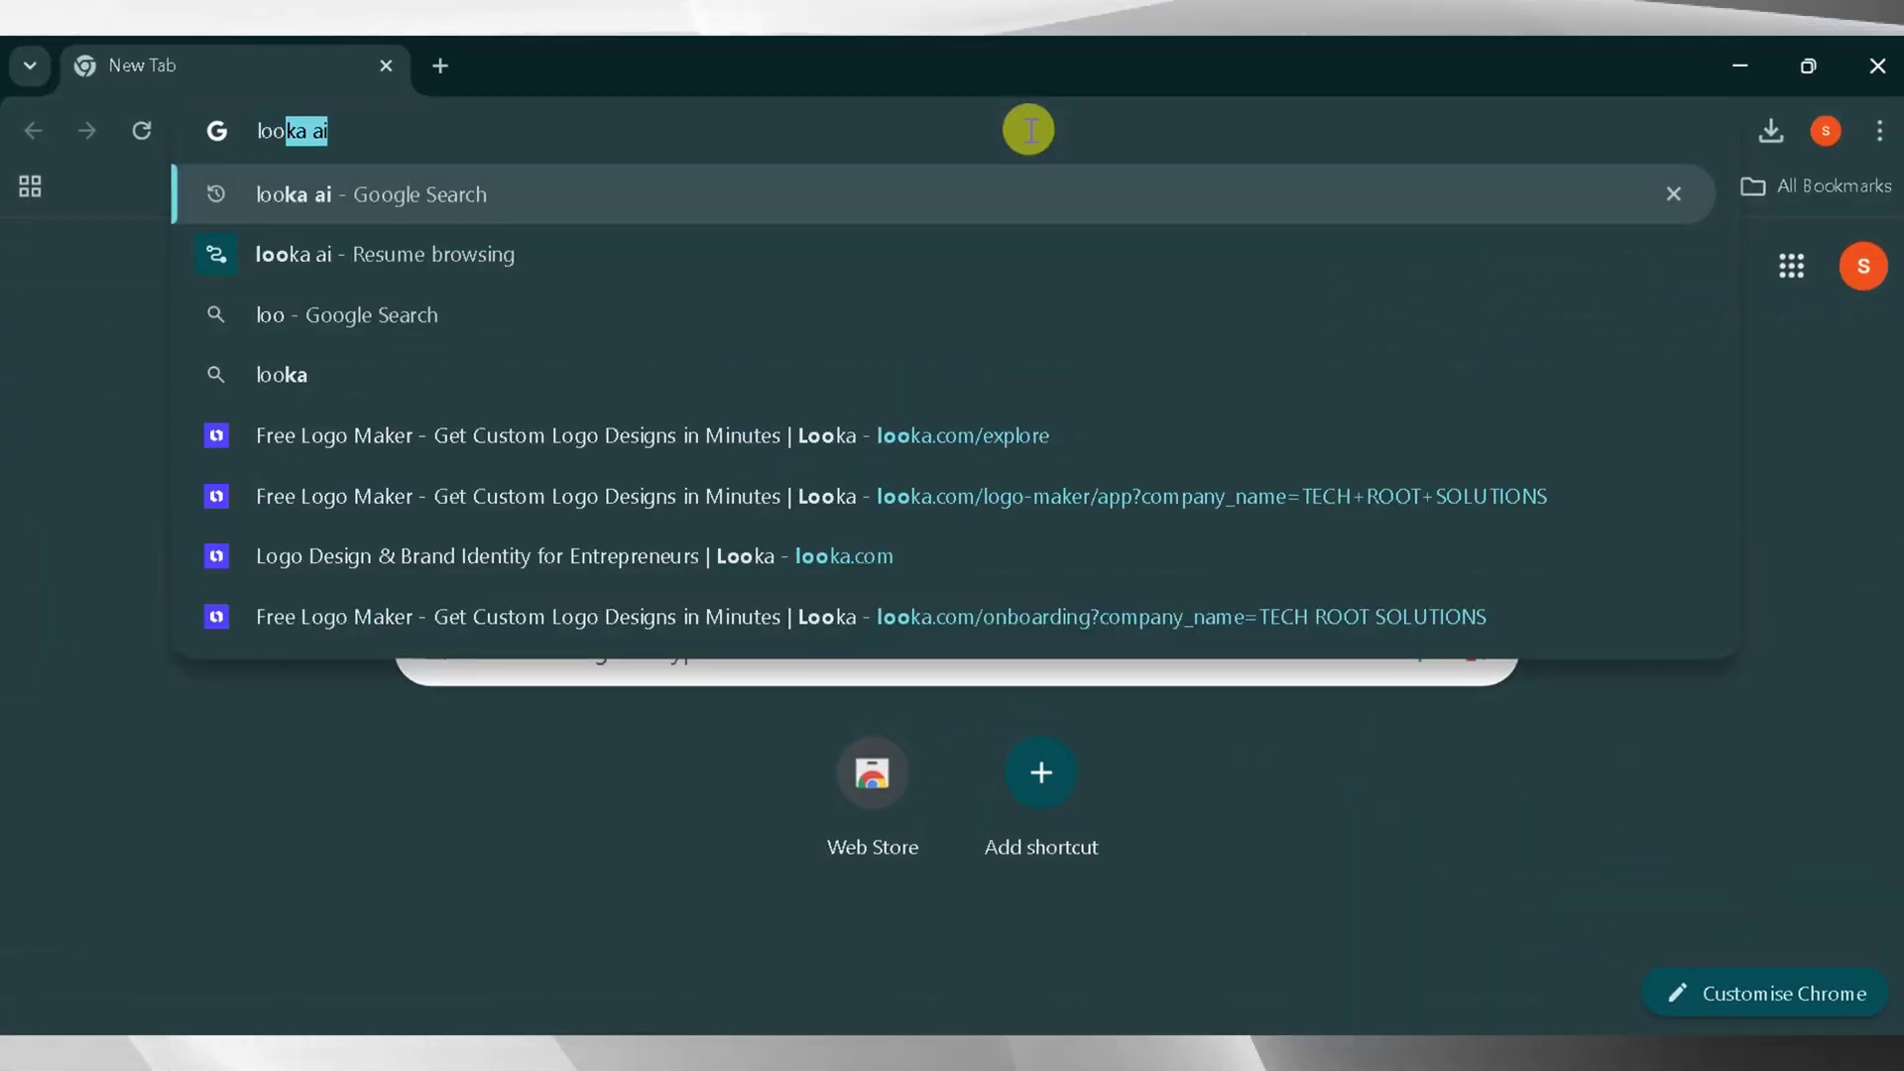
# Search the web for 'looka ai' and open the Looka homepage from the results.
pyautogui.press('Return')
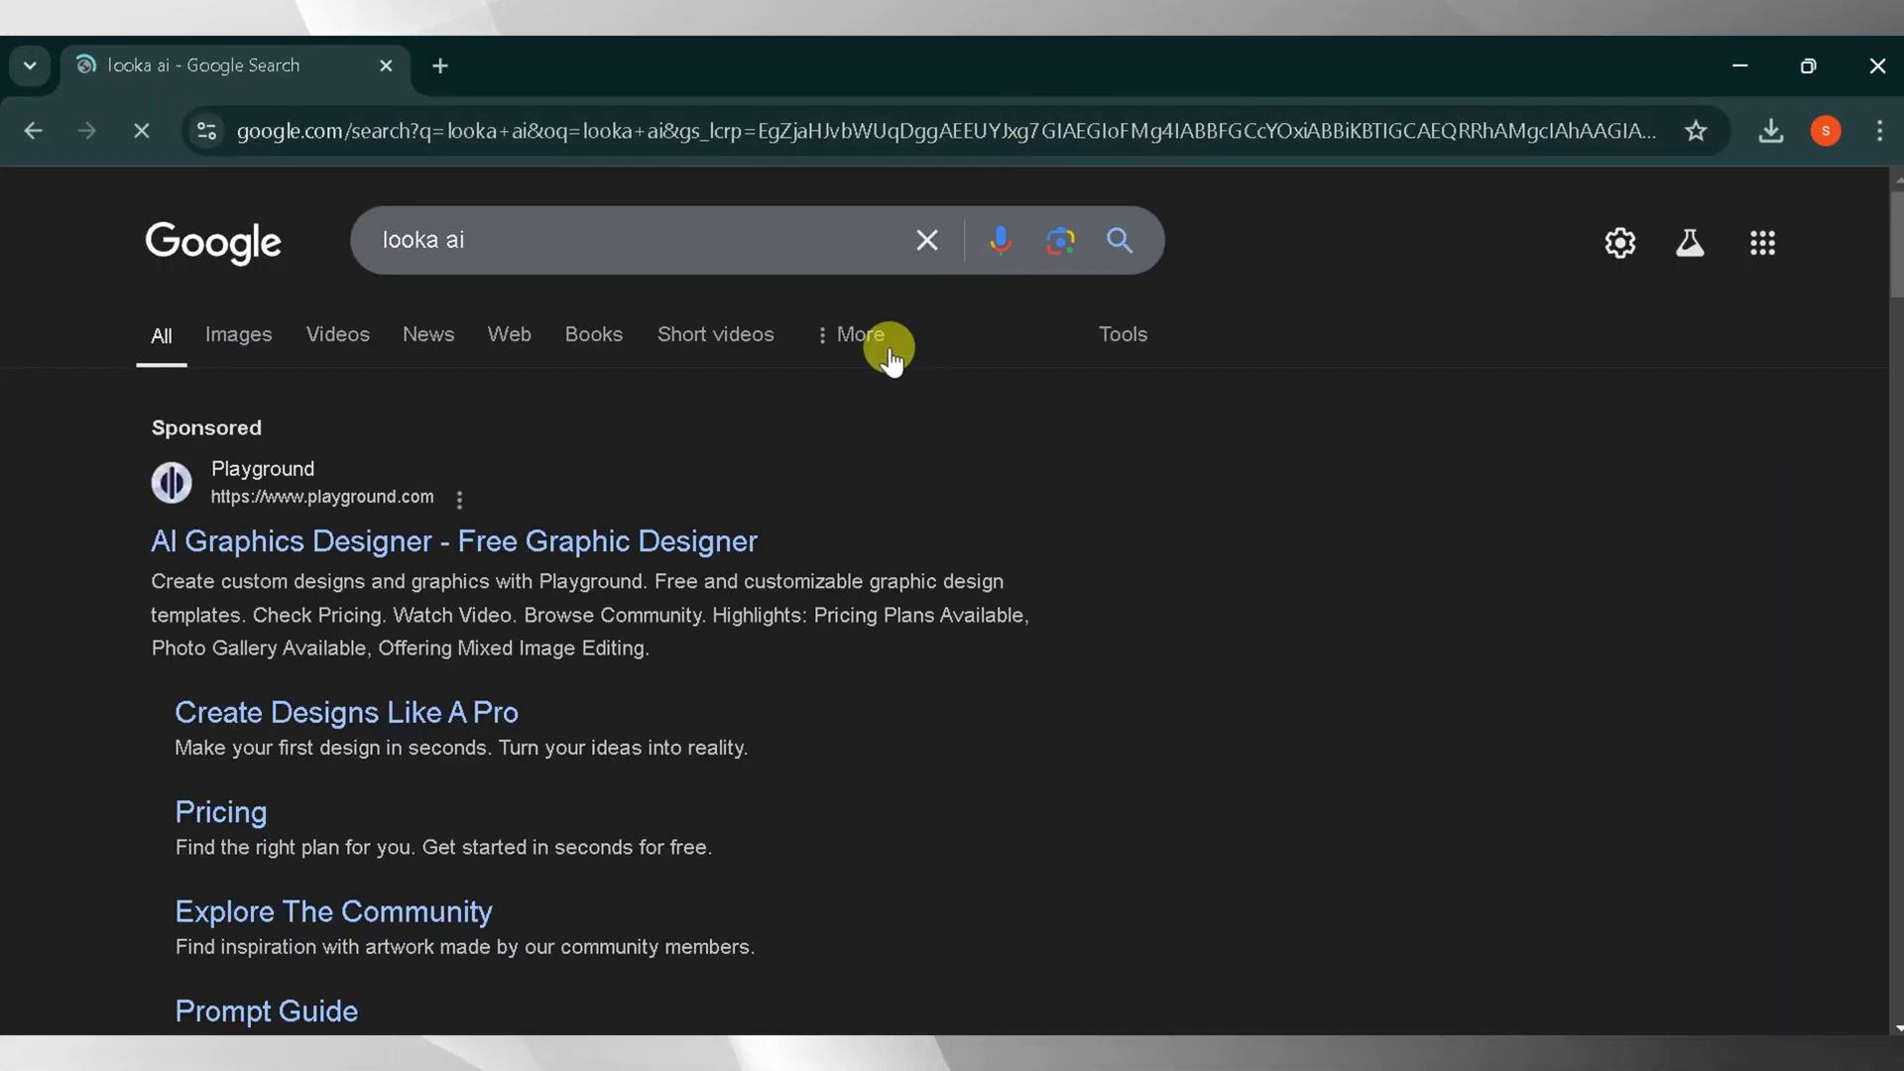
pyautogui.scroll(-8, 651, 496)
pyautogui.scroll(2, 640, 505)
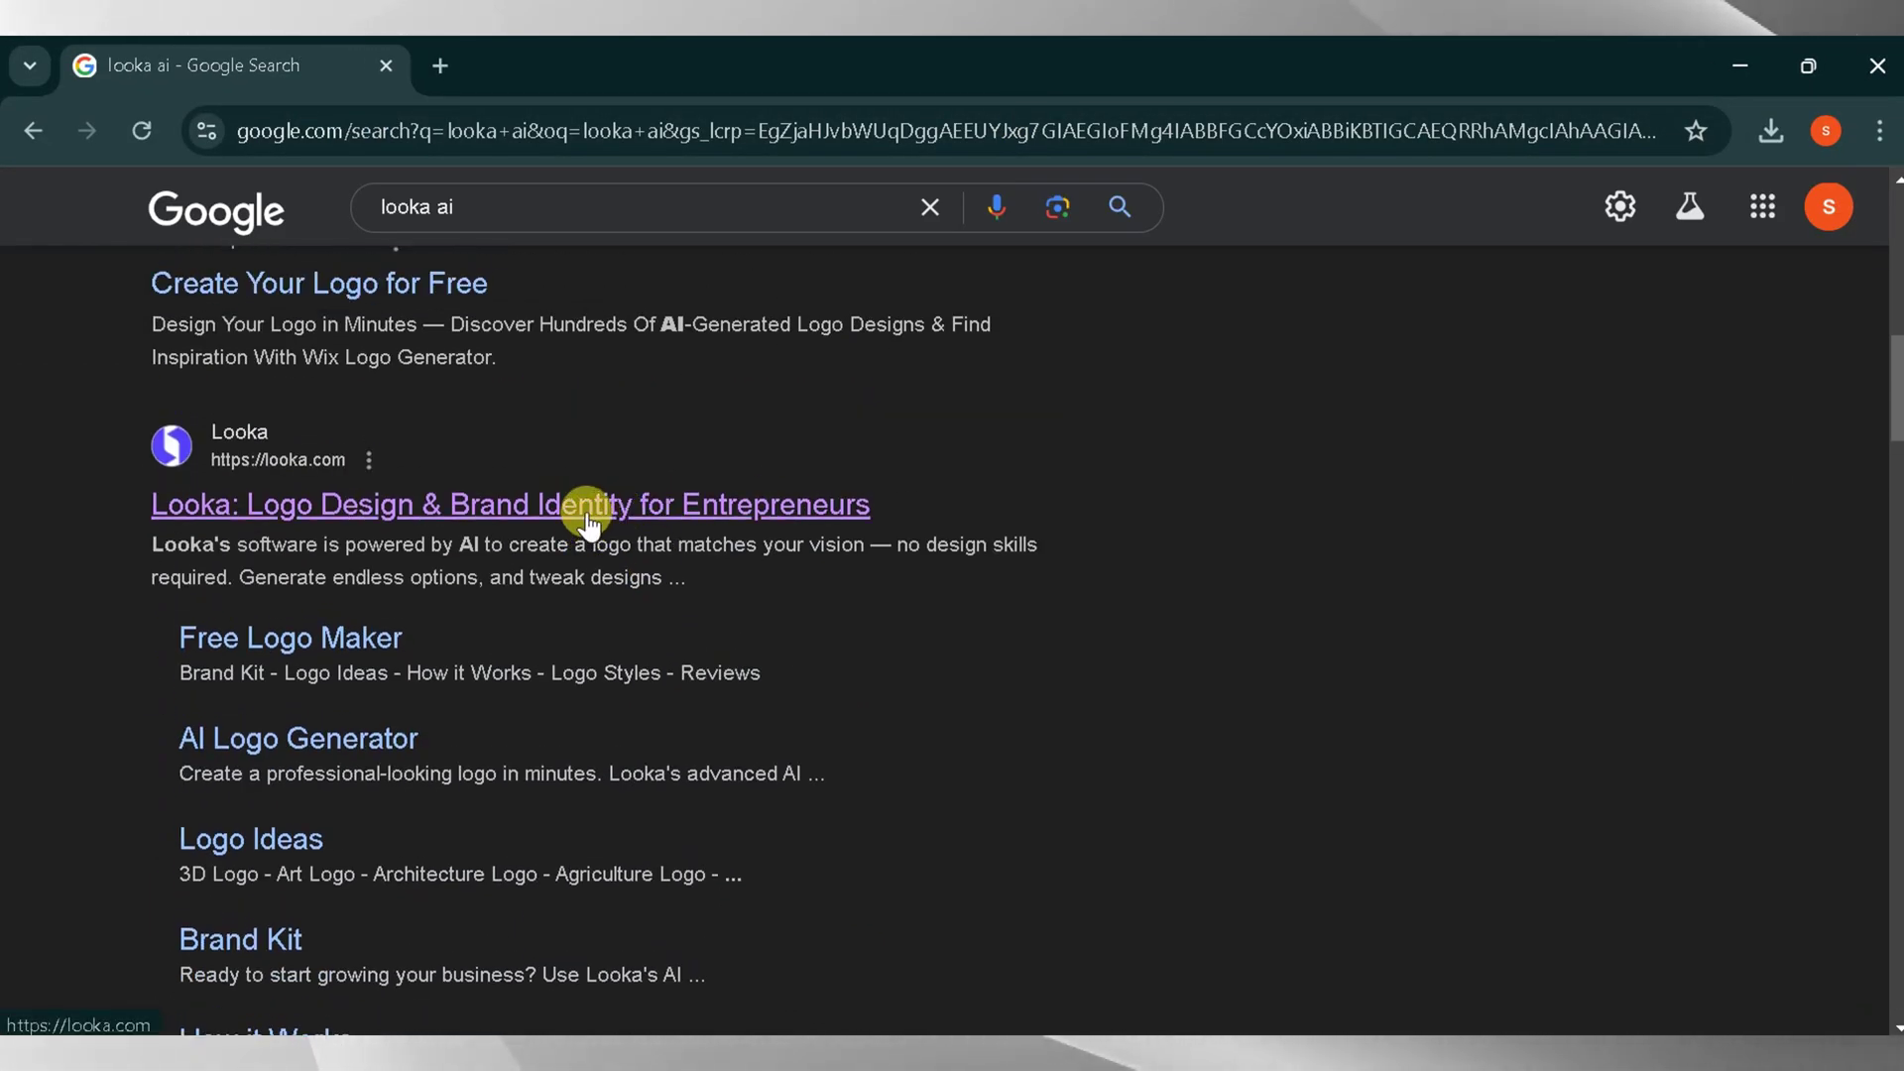
pyautogui.click(592, 511)
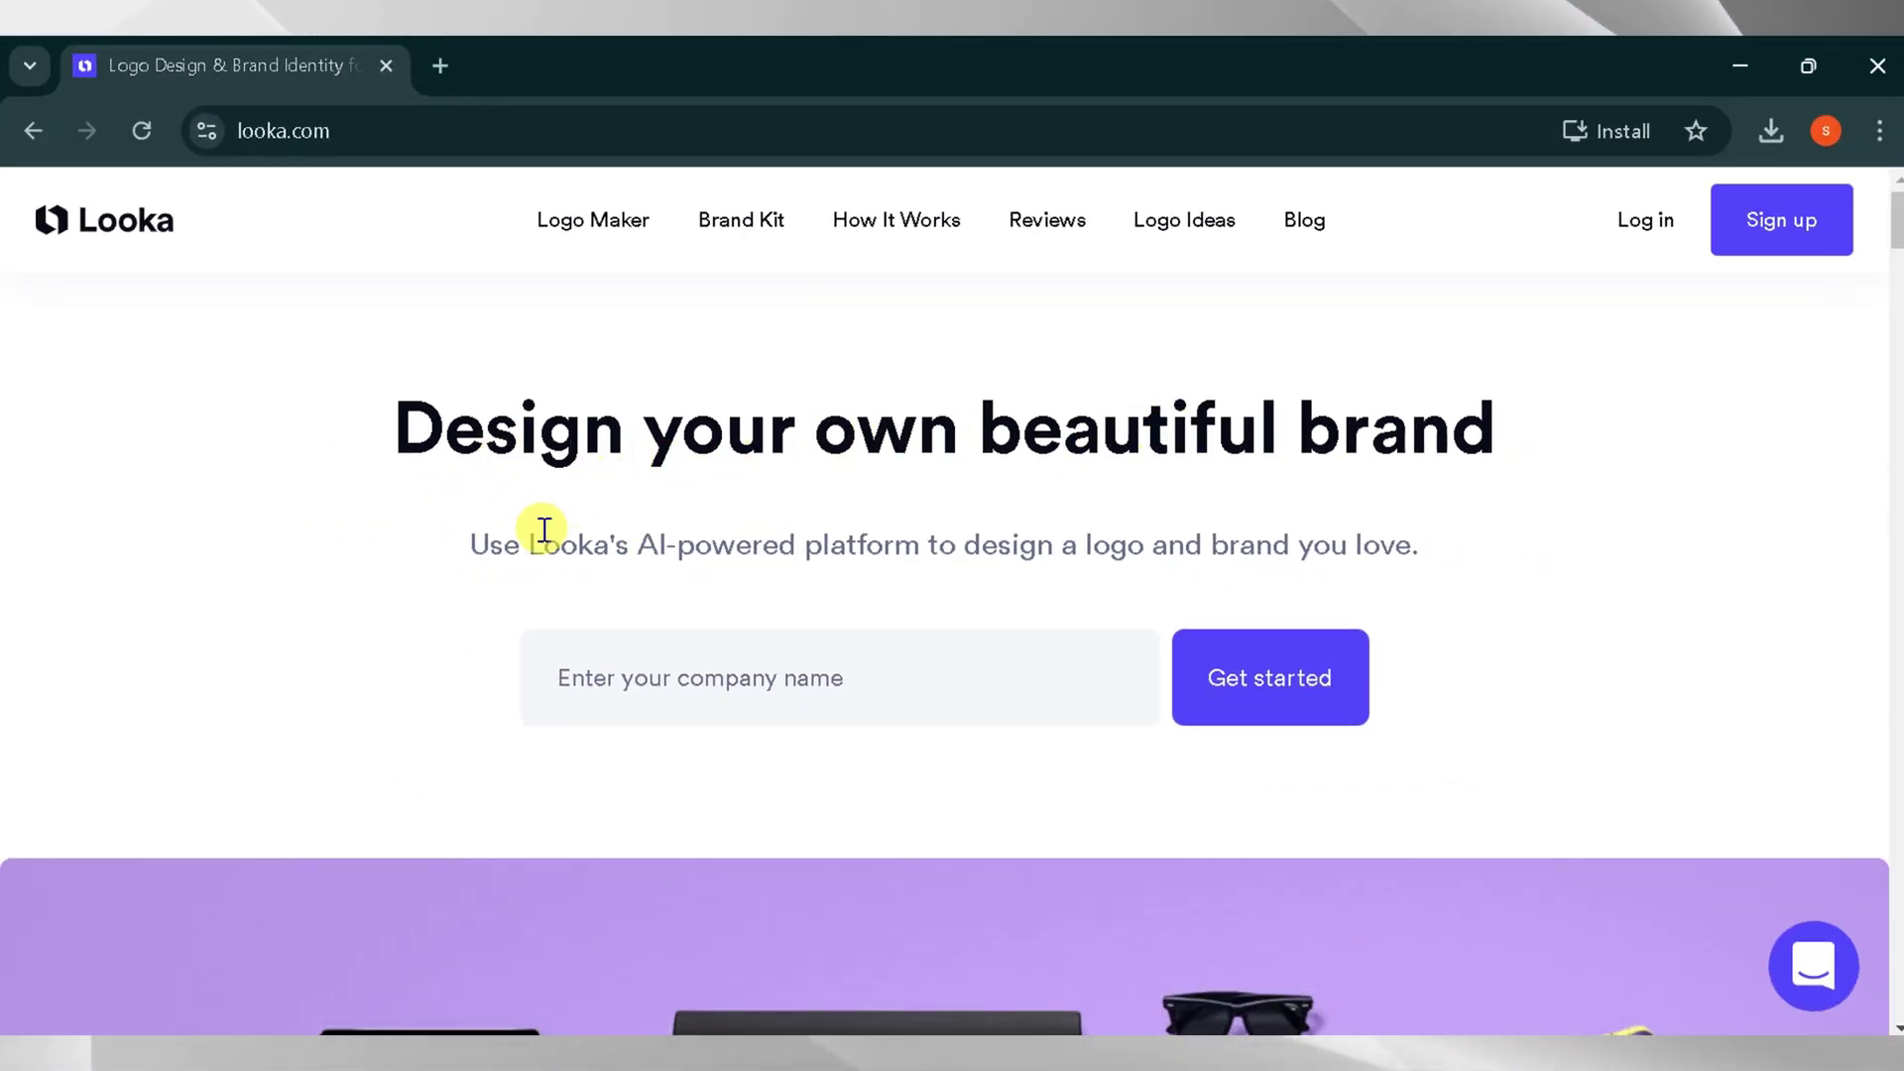
pyautogui.scroll(-10, 1186, 528)
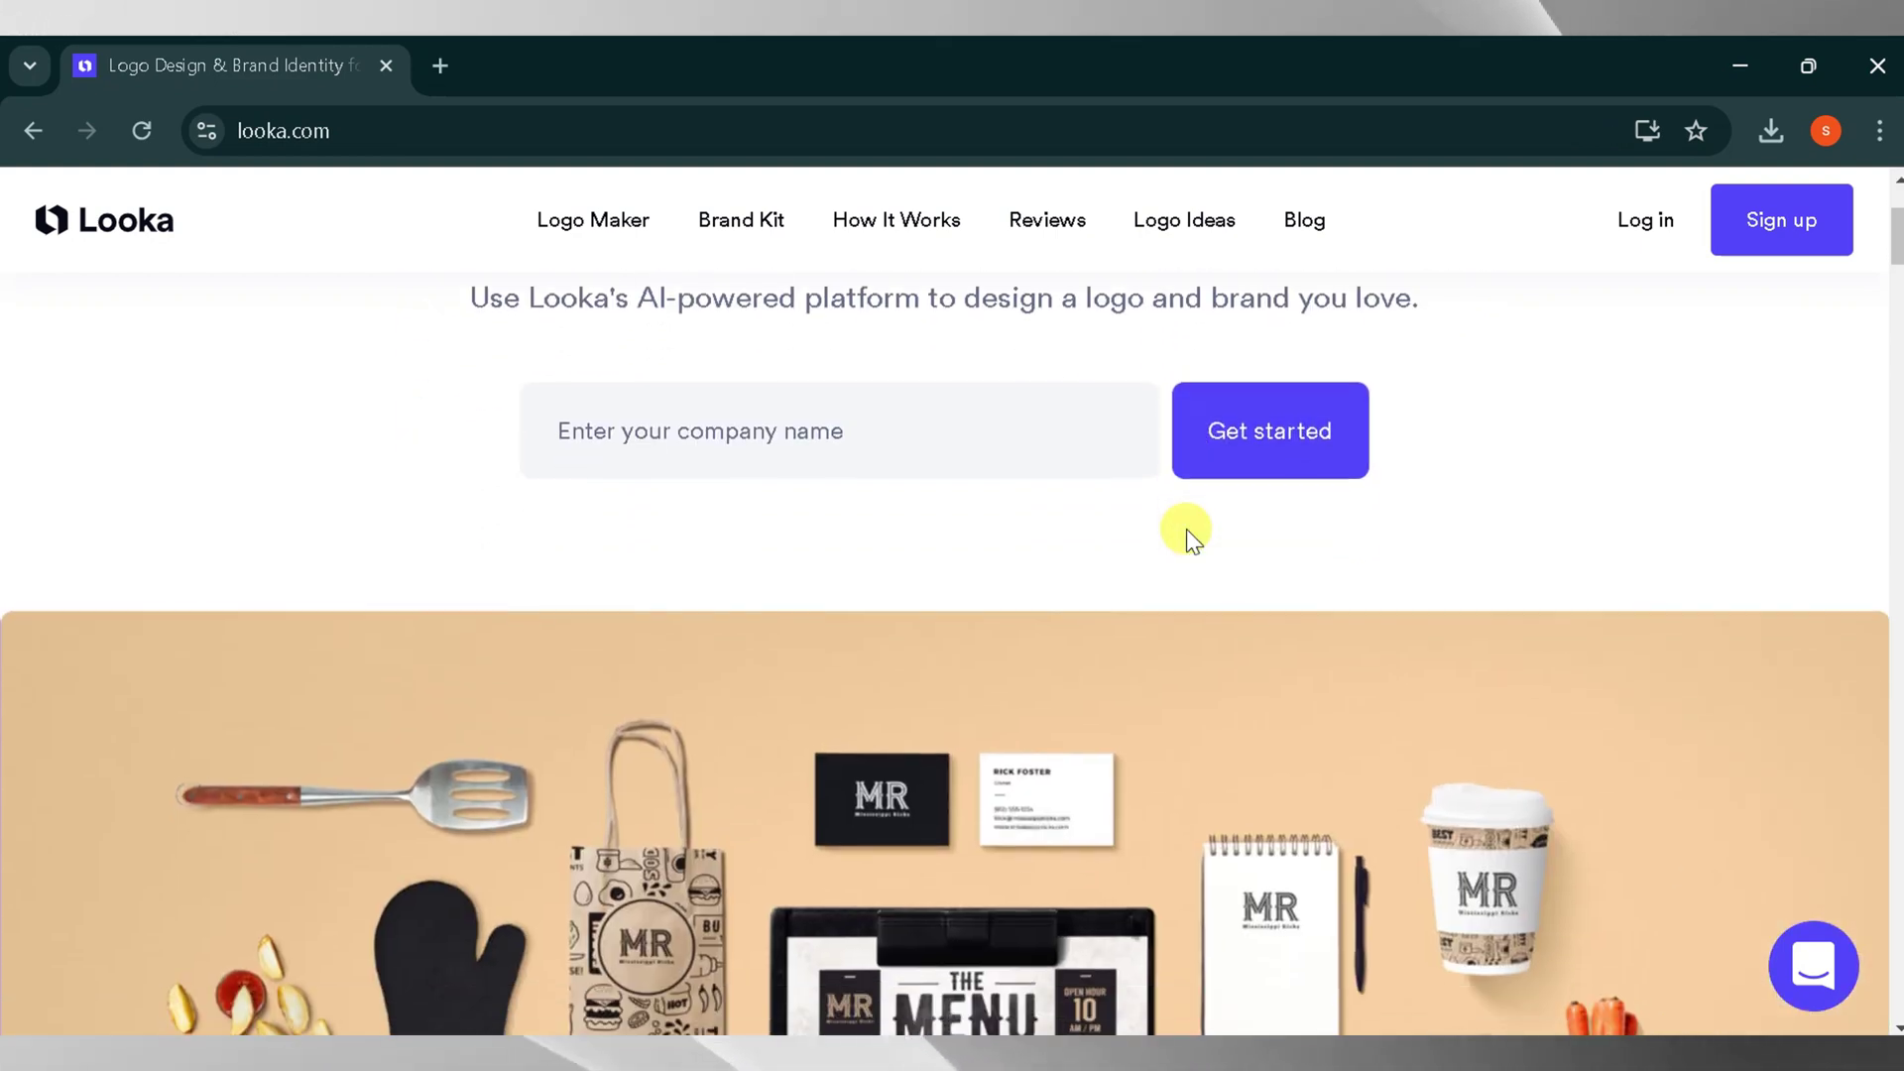
pyautogui.scroll(-5, 1186, 527)
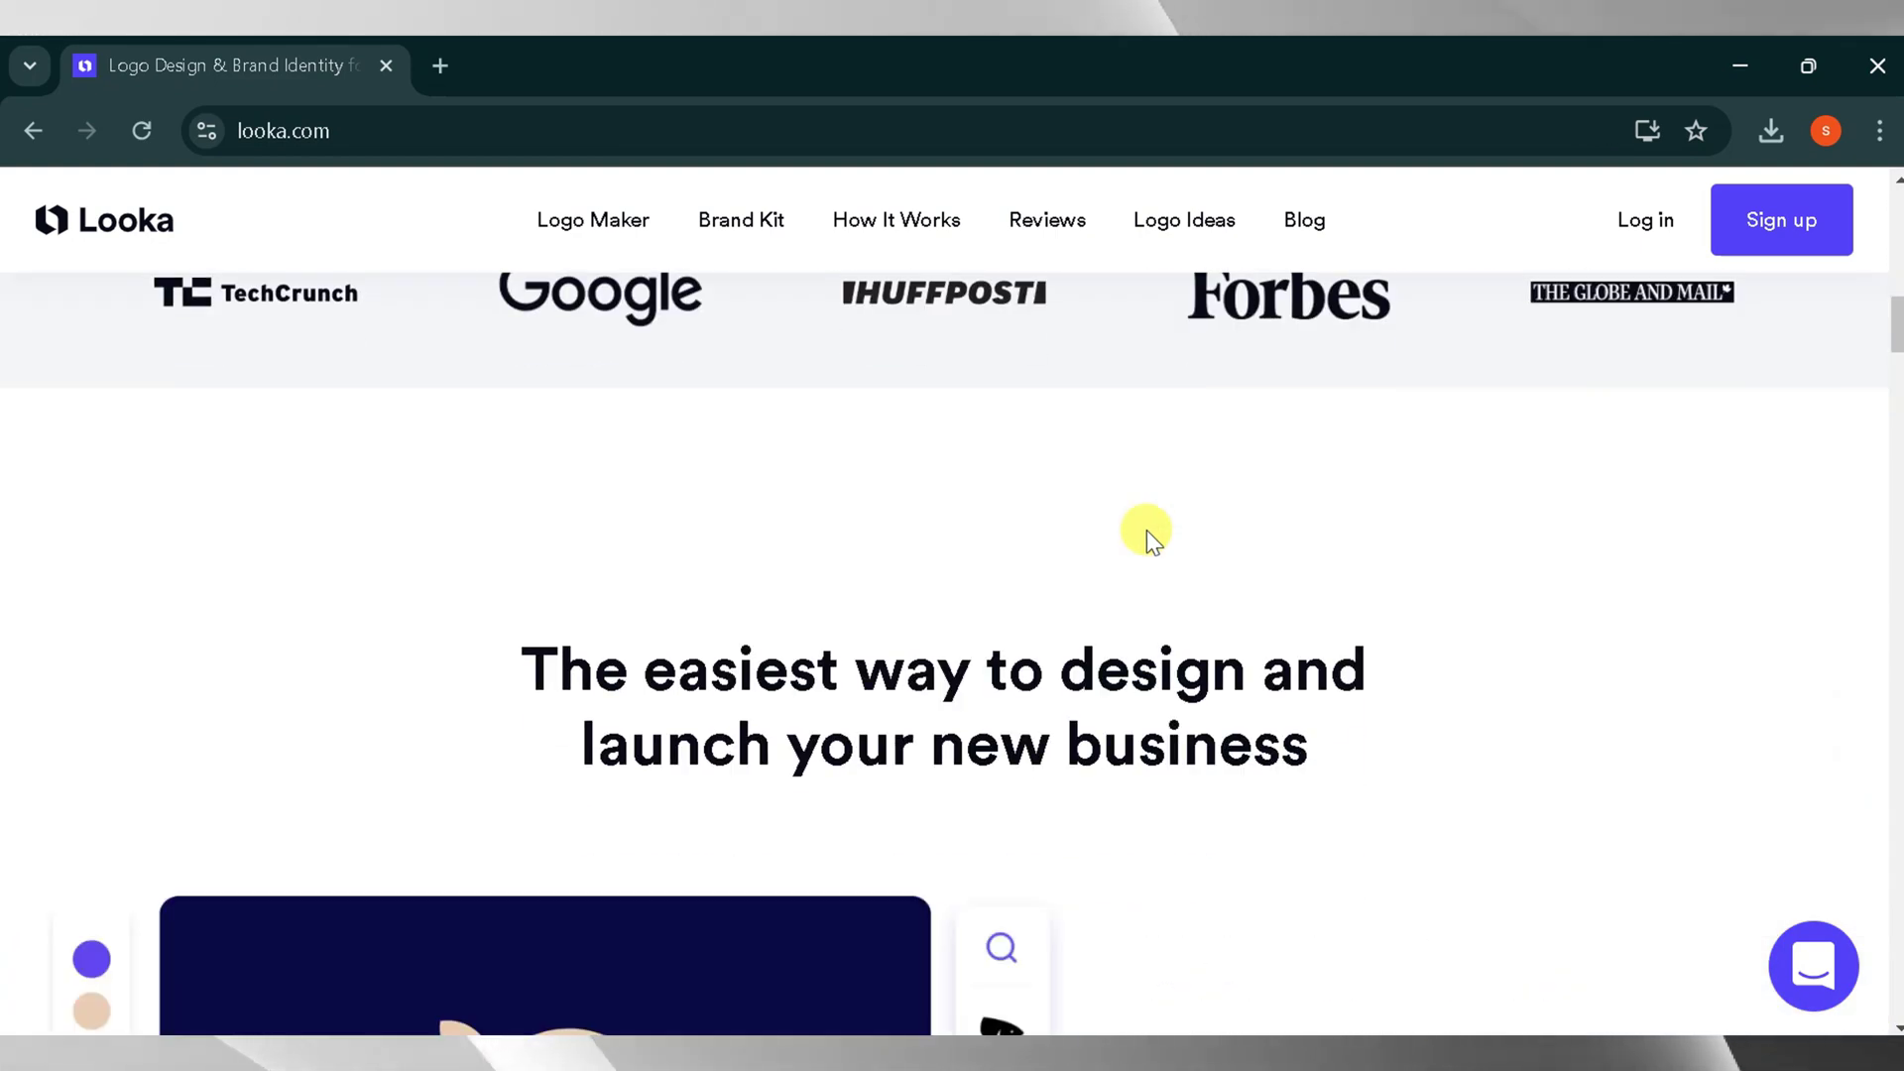
pyautogui.scroll(3, 920, 506)
pyautogui.scroll(-6, 921, 505)
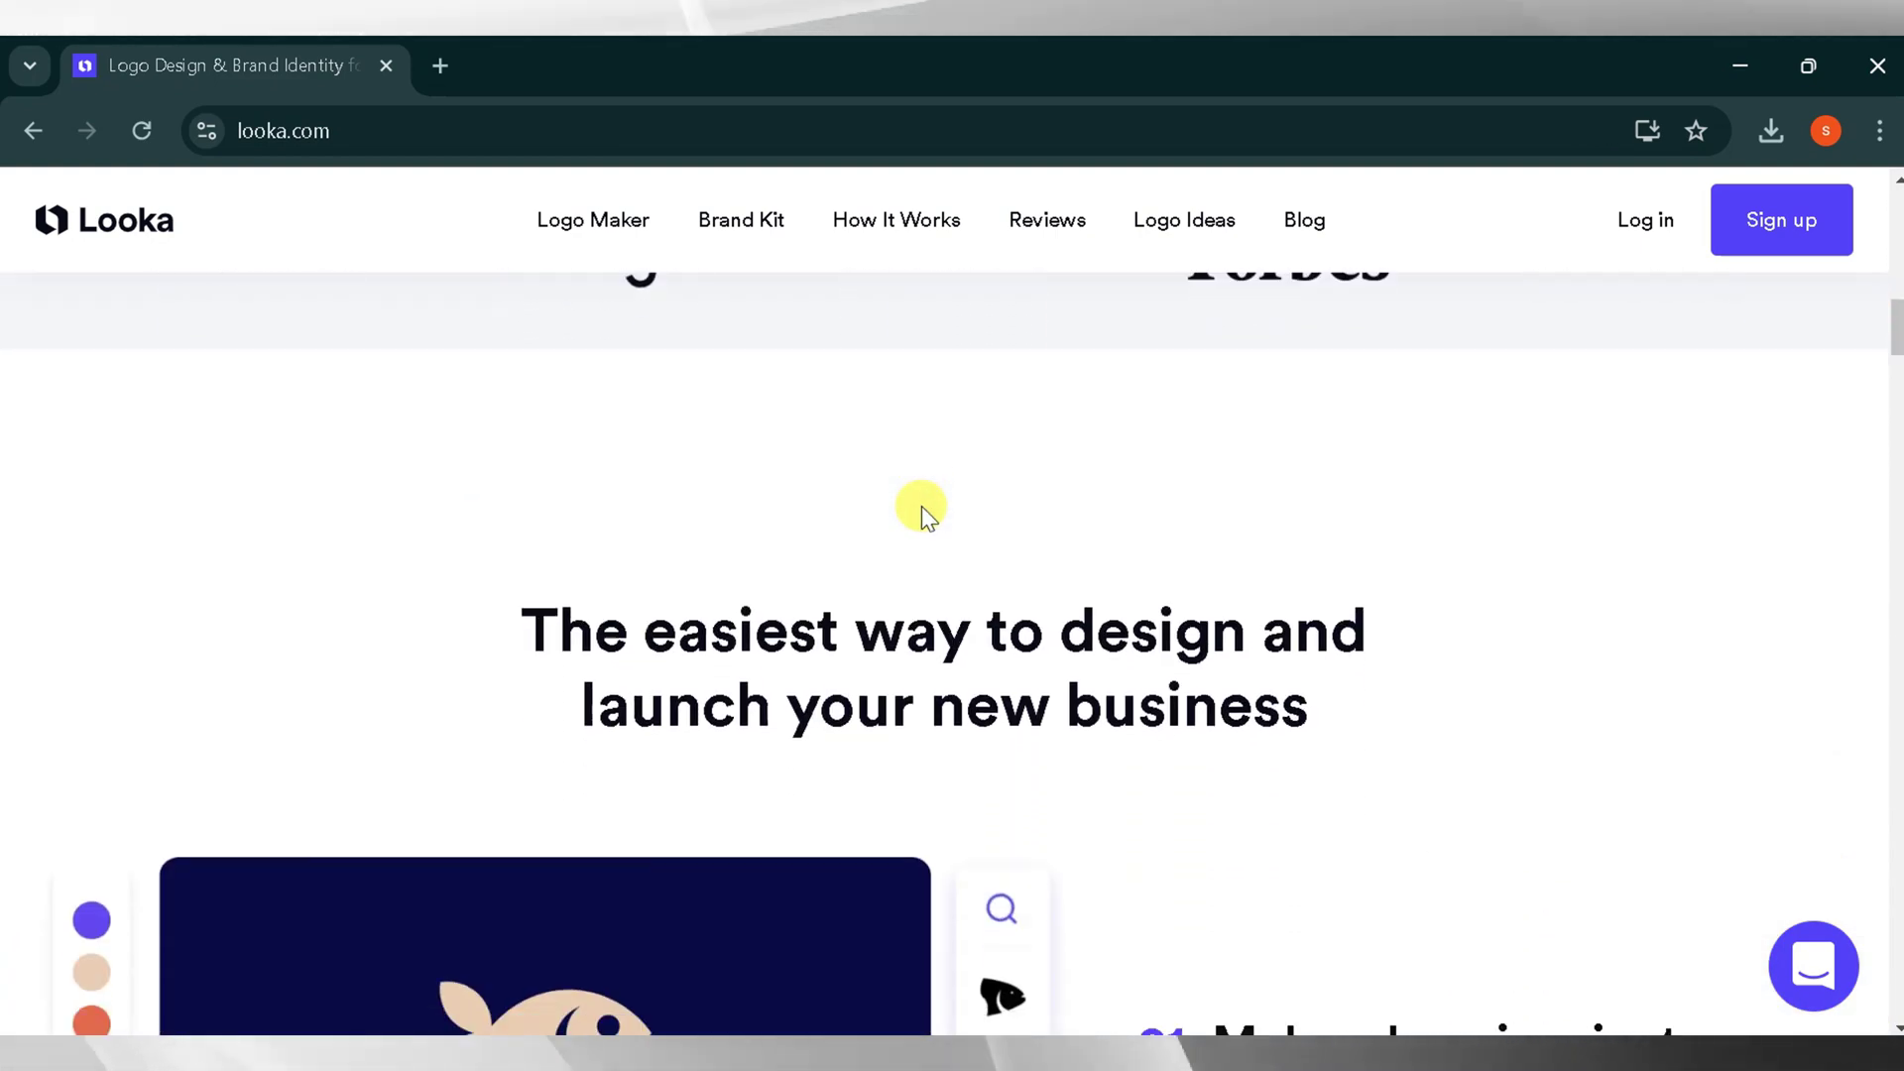
pyautogui.scroll(-3, 1325, 597)
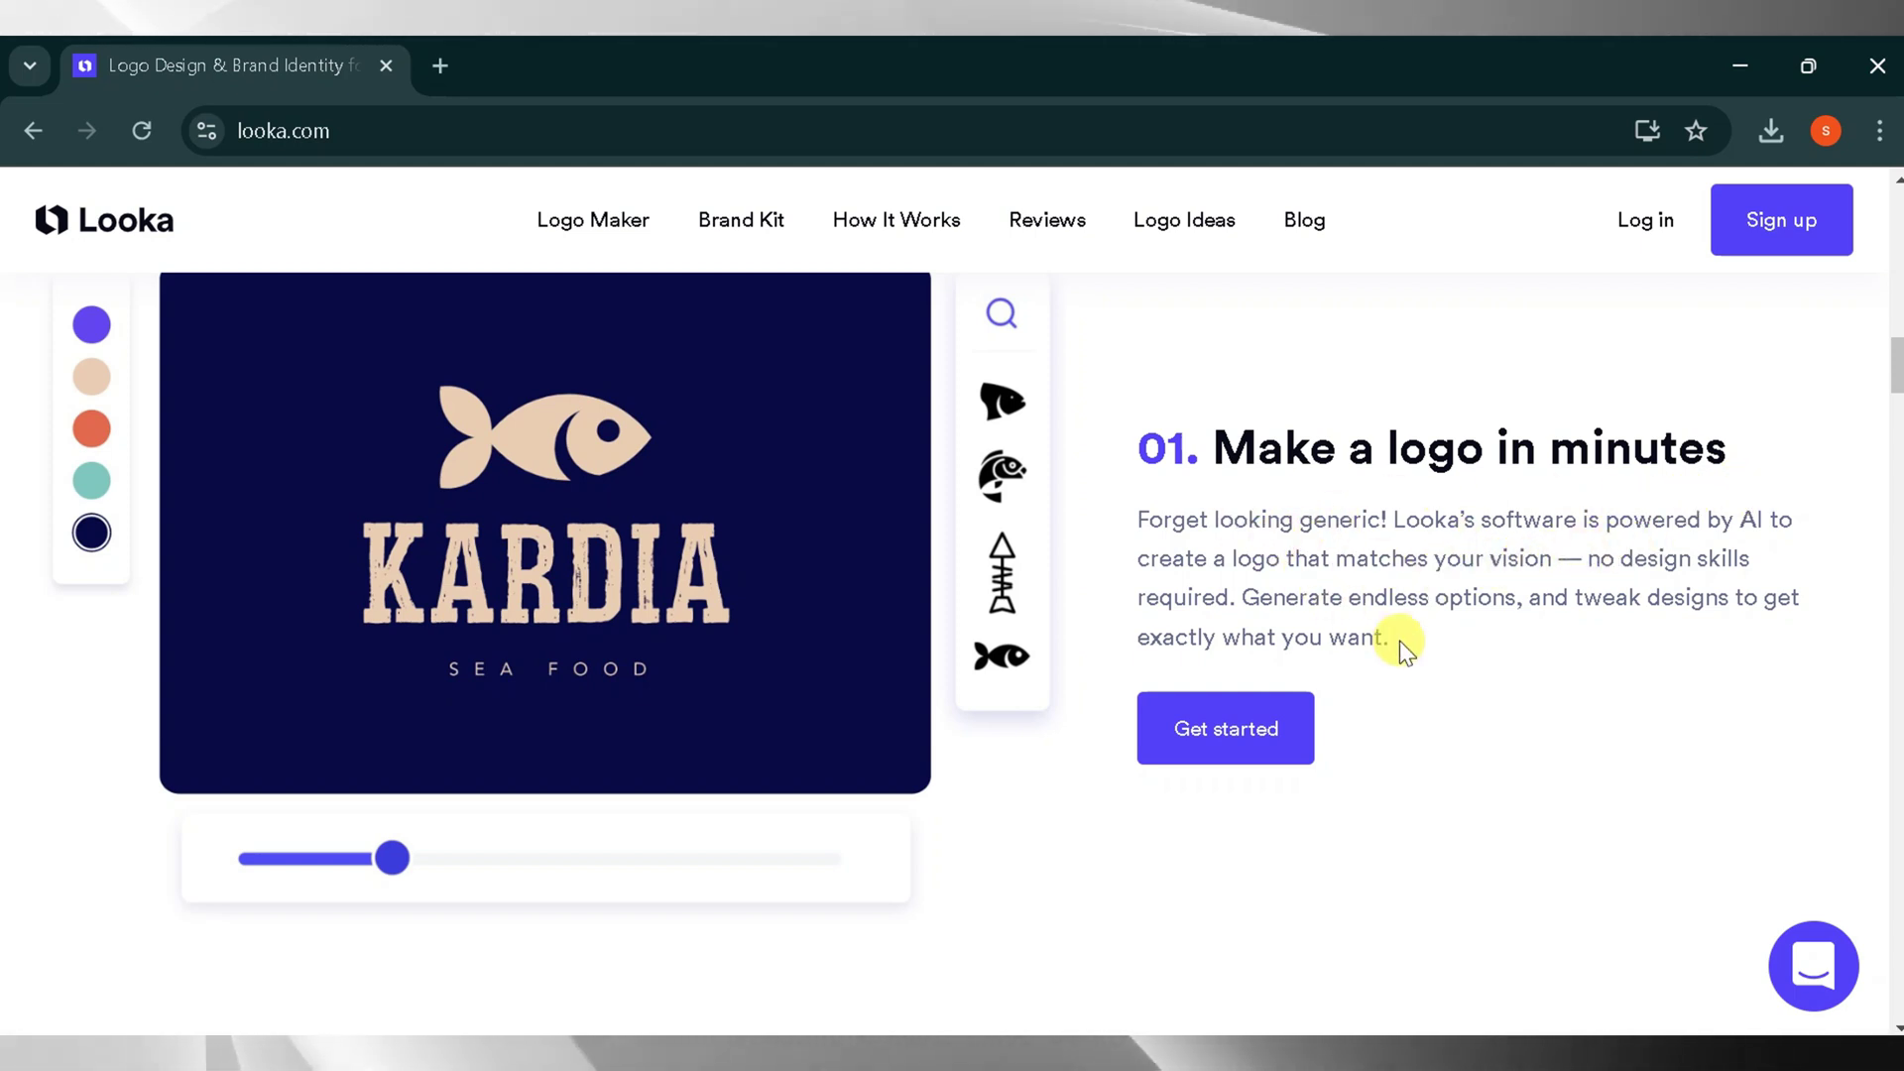
pyautogui.scroll(-2, 1400, 641)
pyautogui.scroll(-3, 1401, 641)
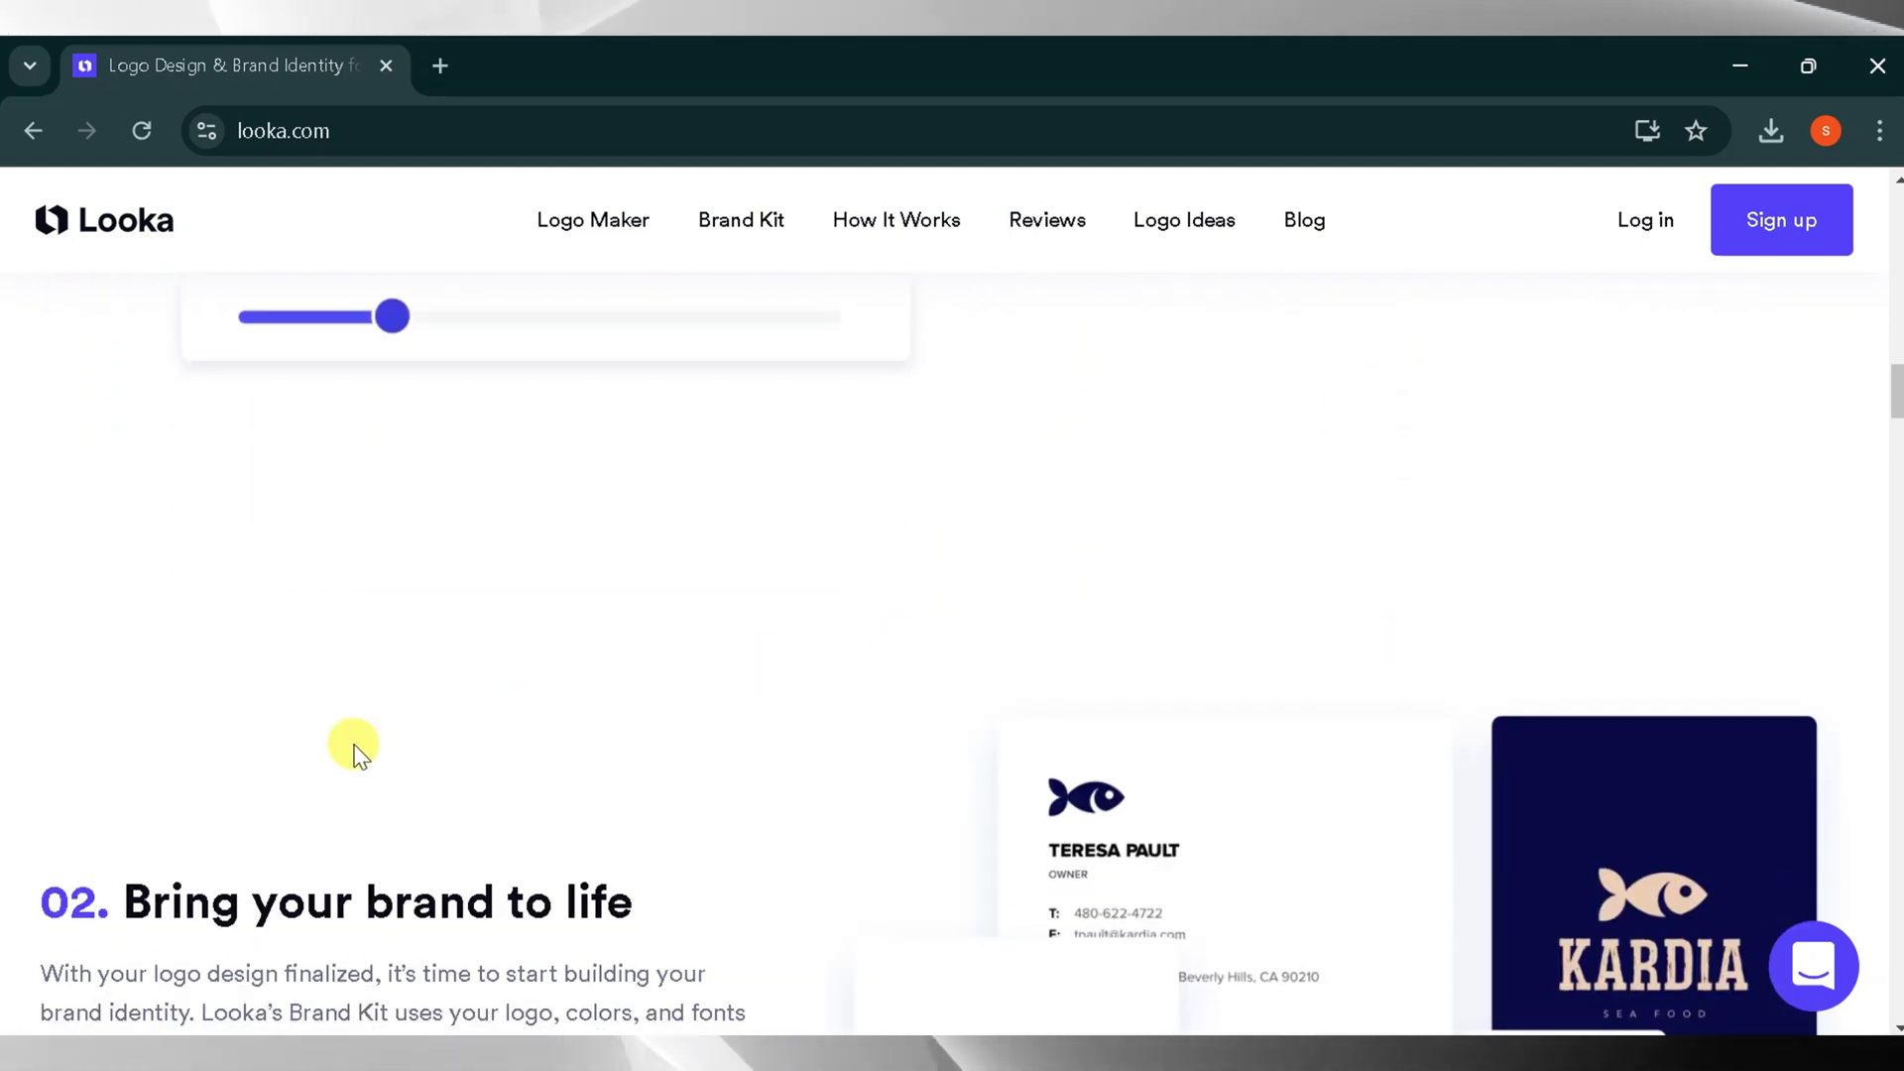
pyautogui.scroll(-3, 357, 751)
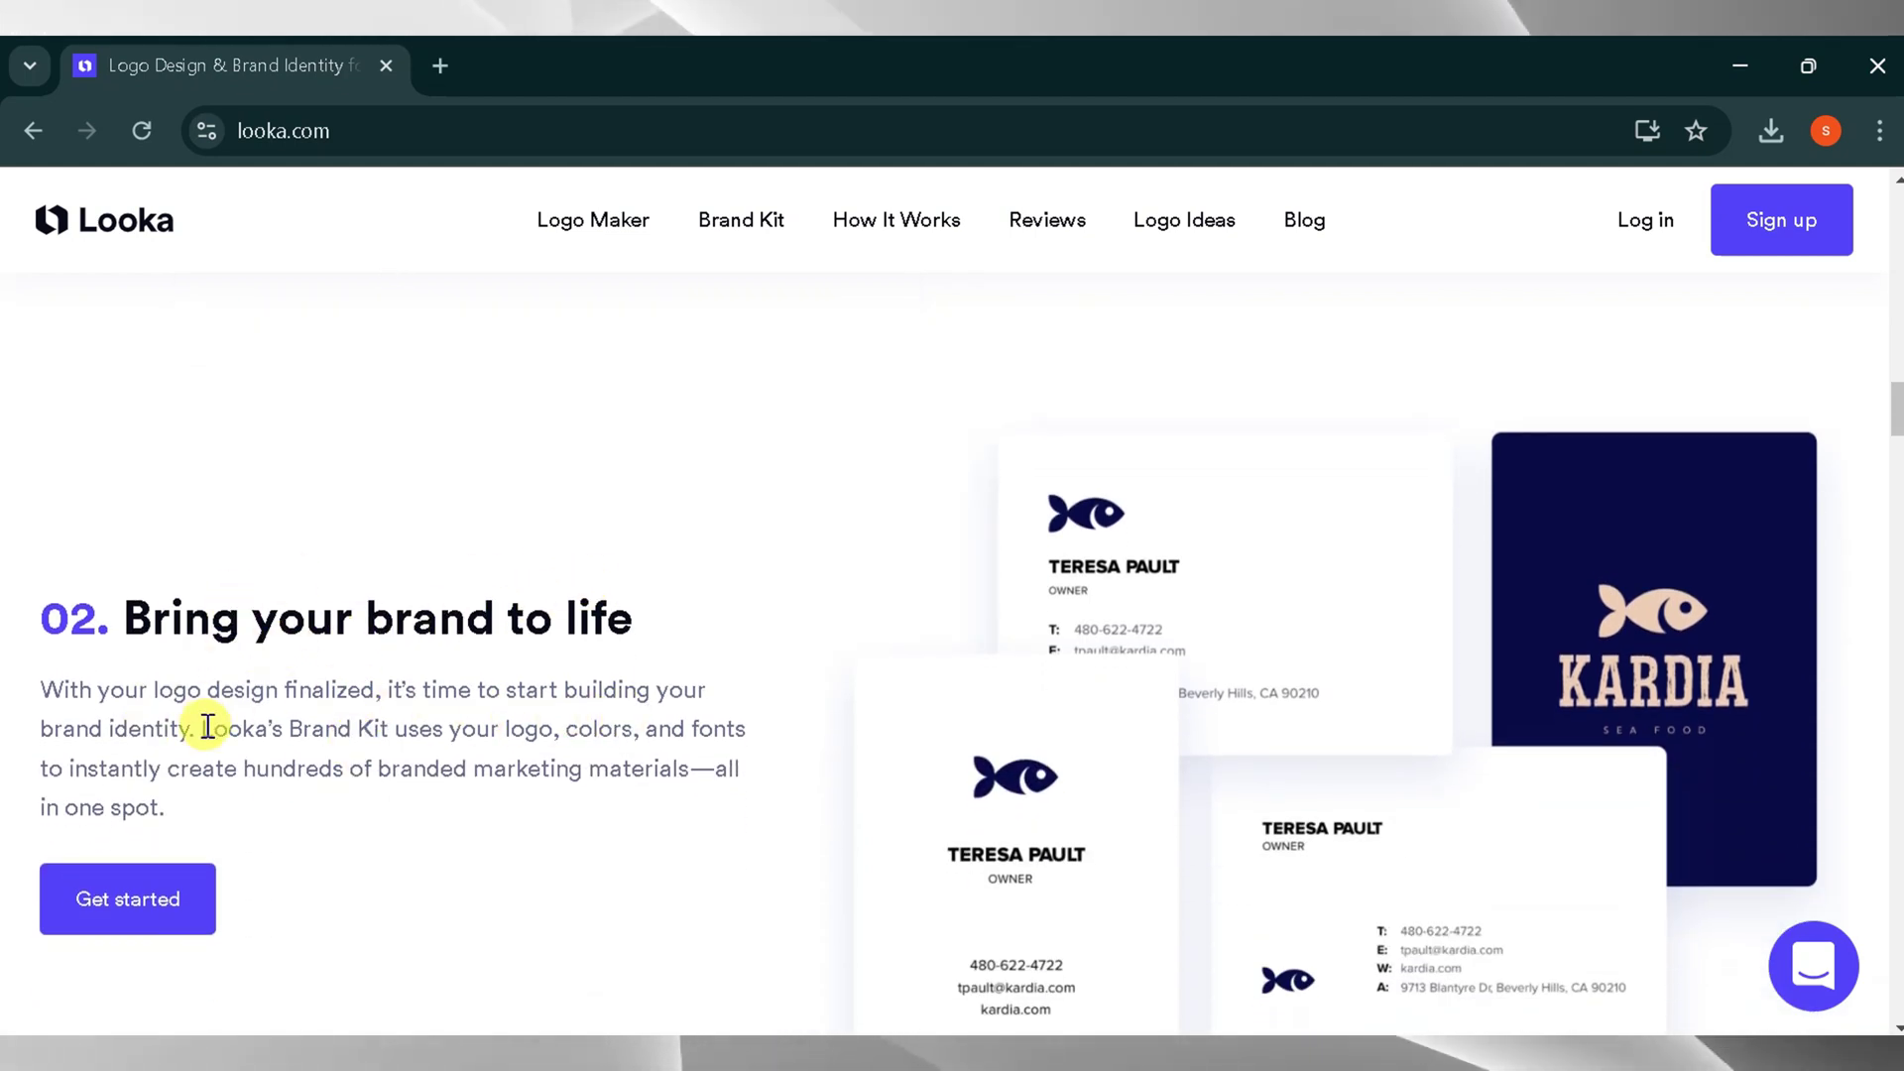
pyautogui.scroll(-8, 205, 724)
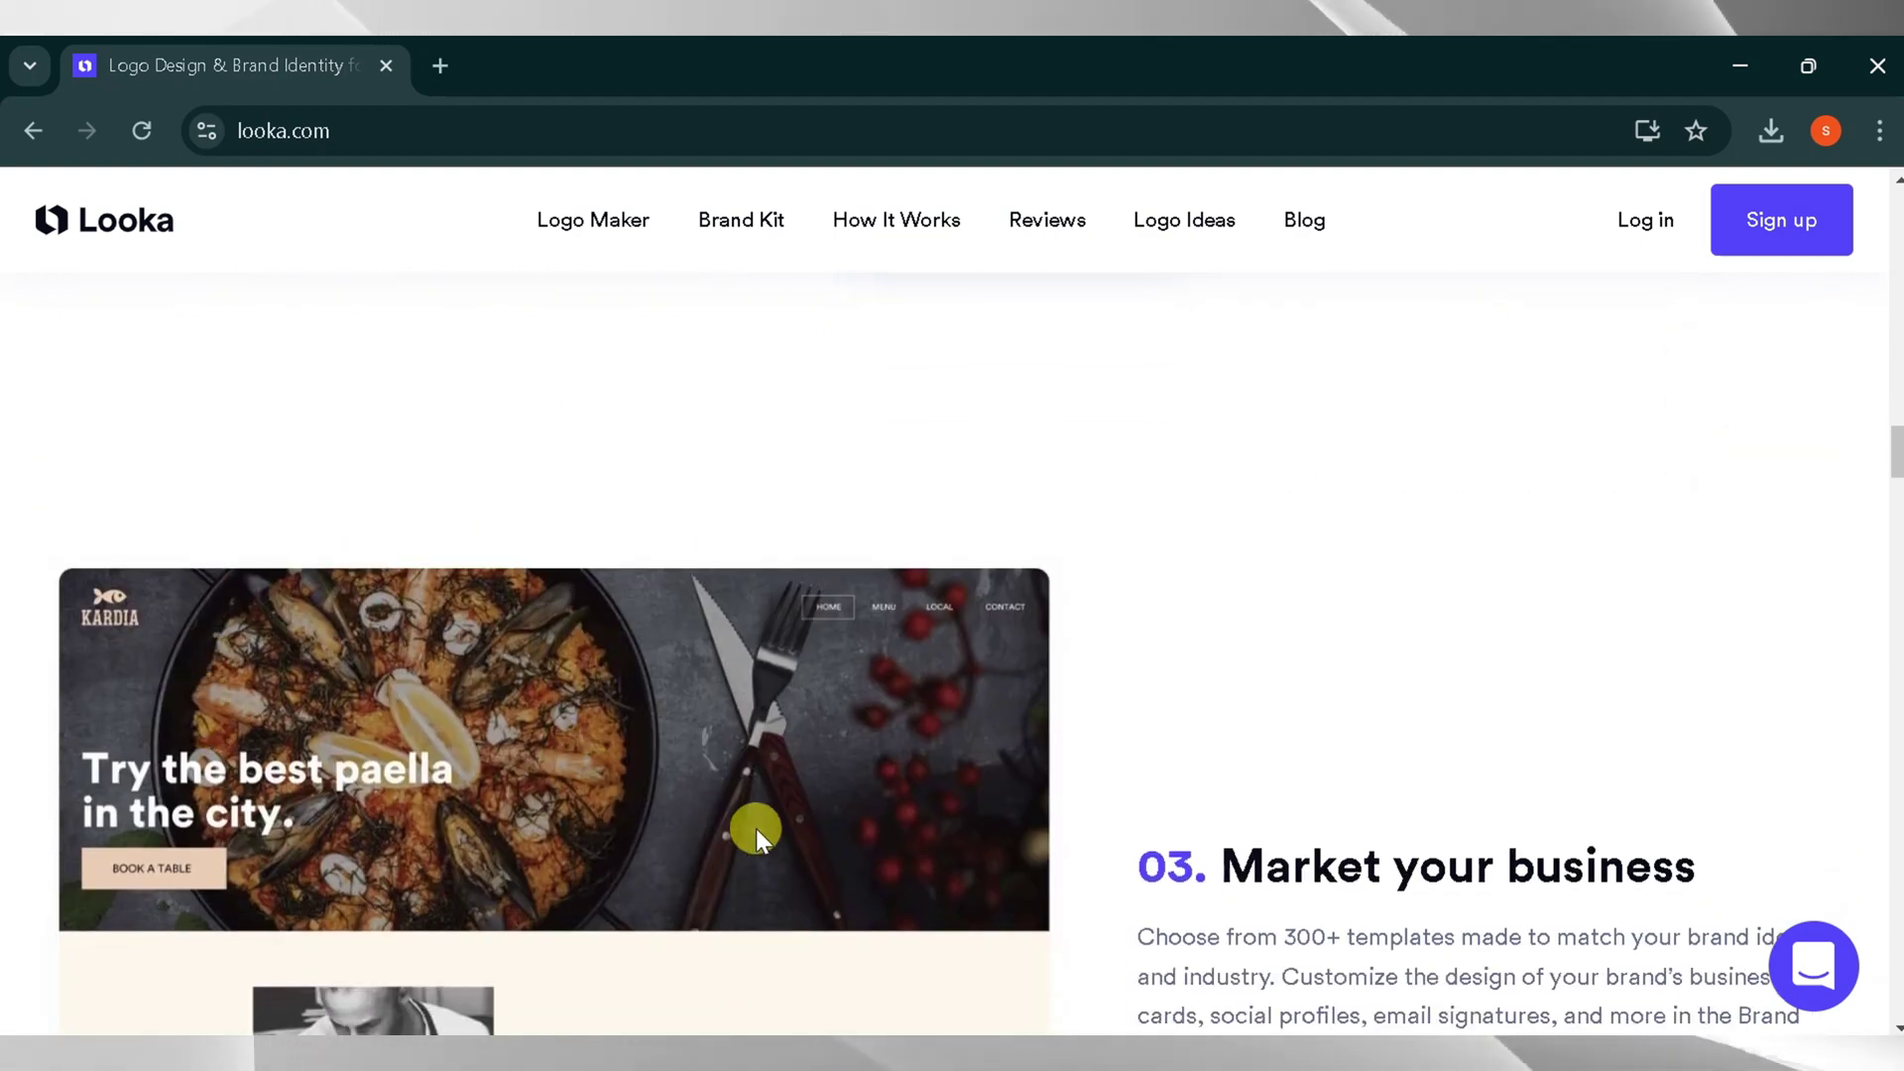
pyautogui.scroll(-4, 764, 827)
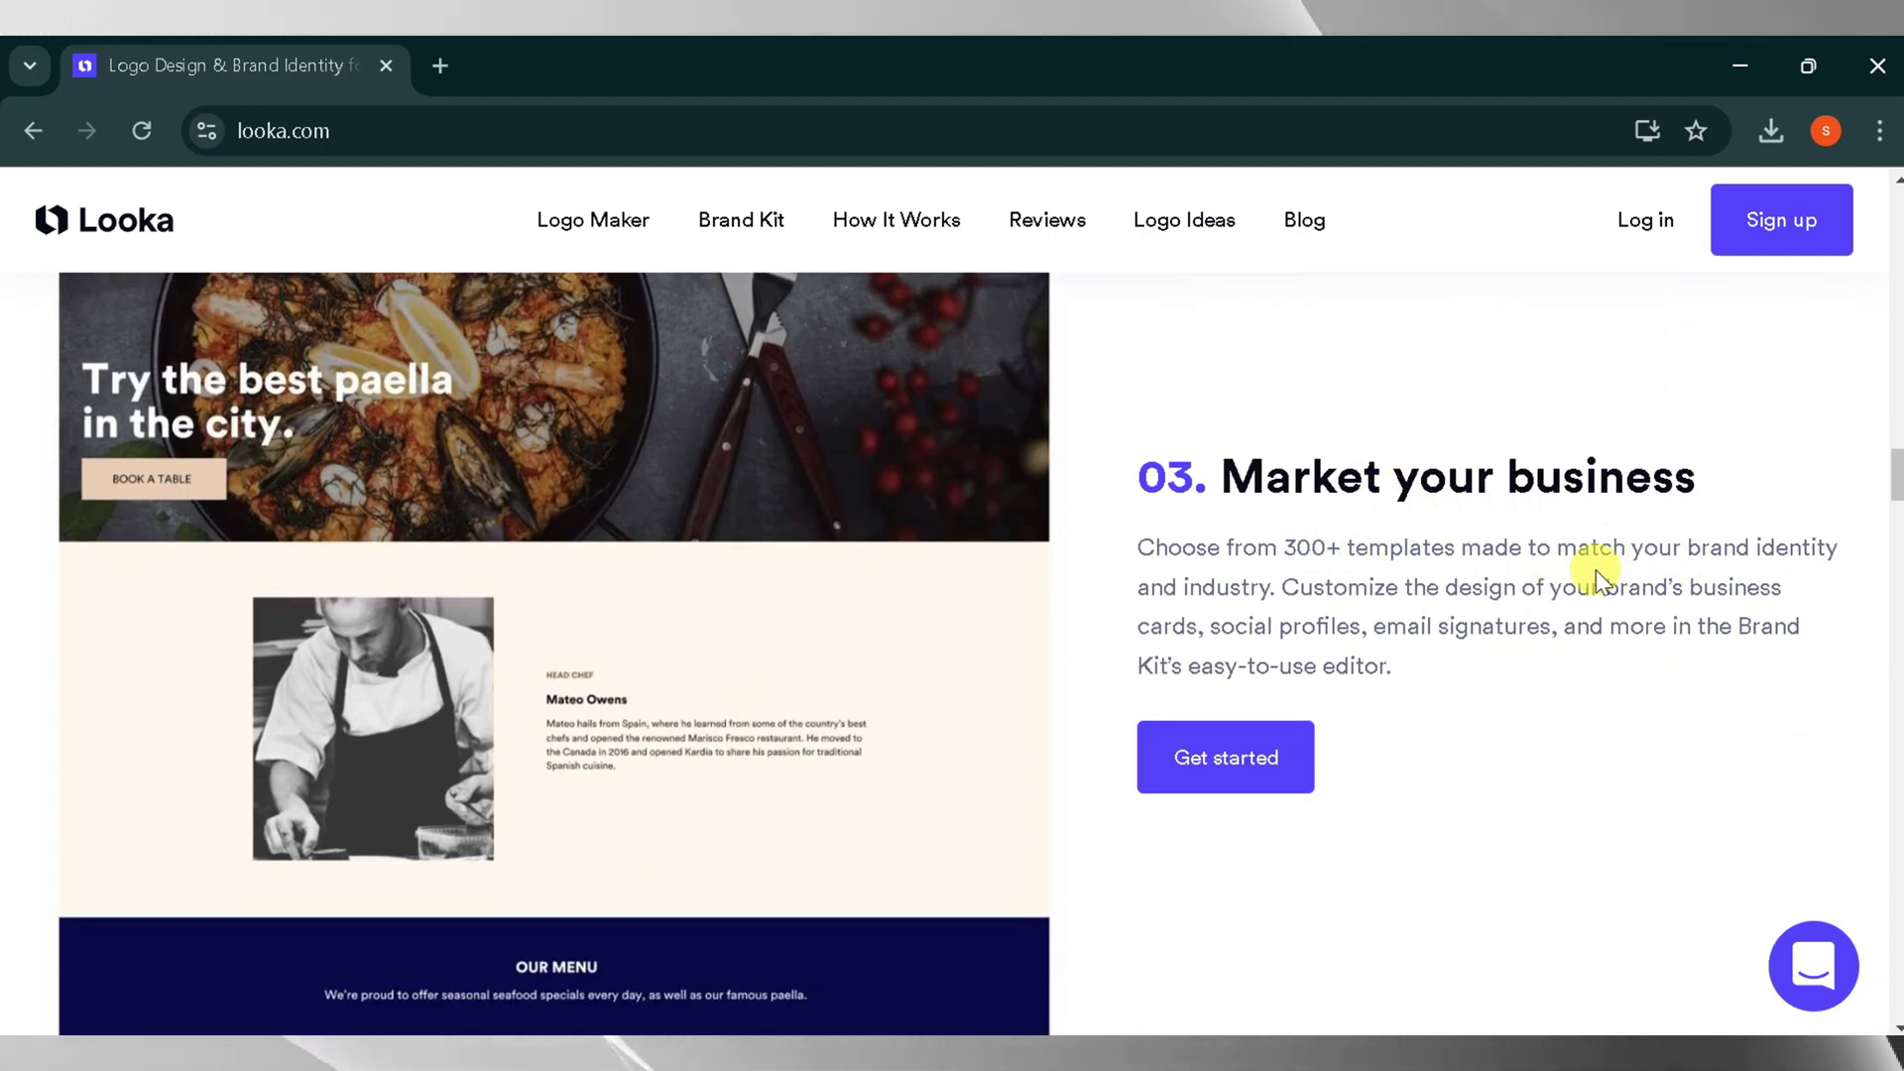
# Enter 'tech root solutions' in the homepage's company name field, fixing a typo.
pyautogui.scroll(-15, 1366, 700)
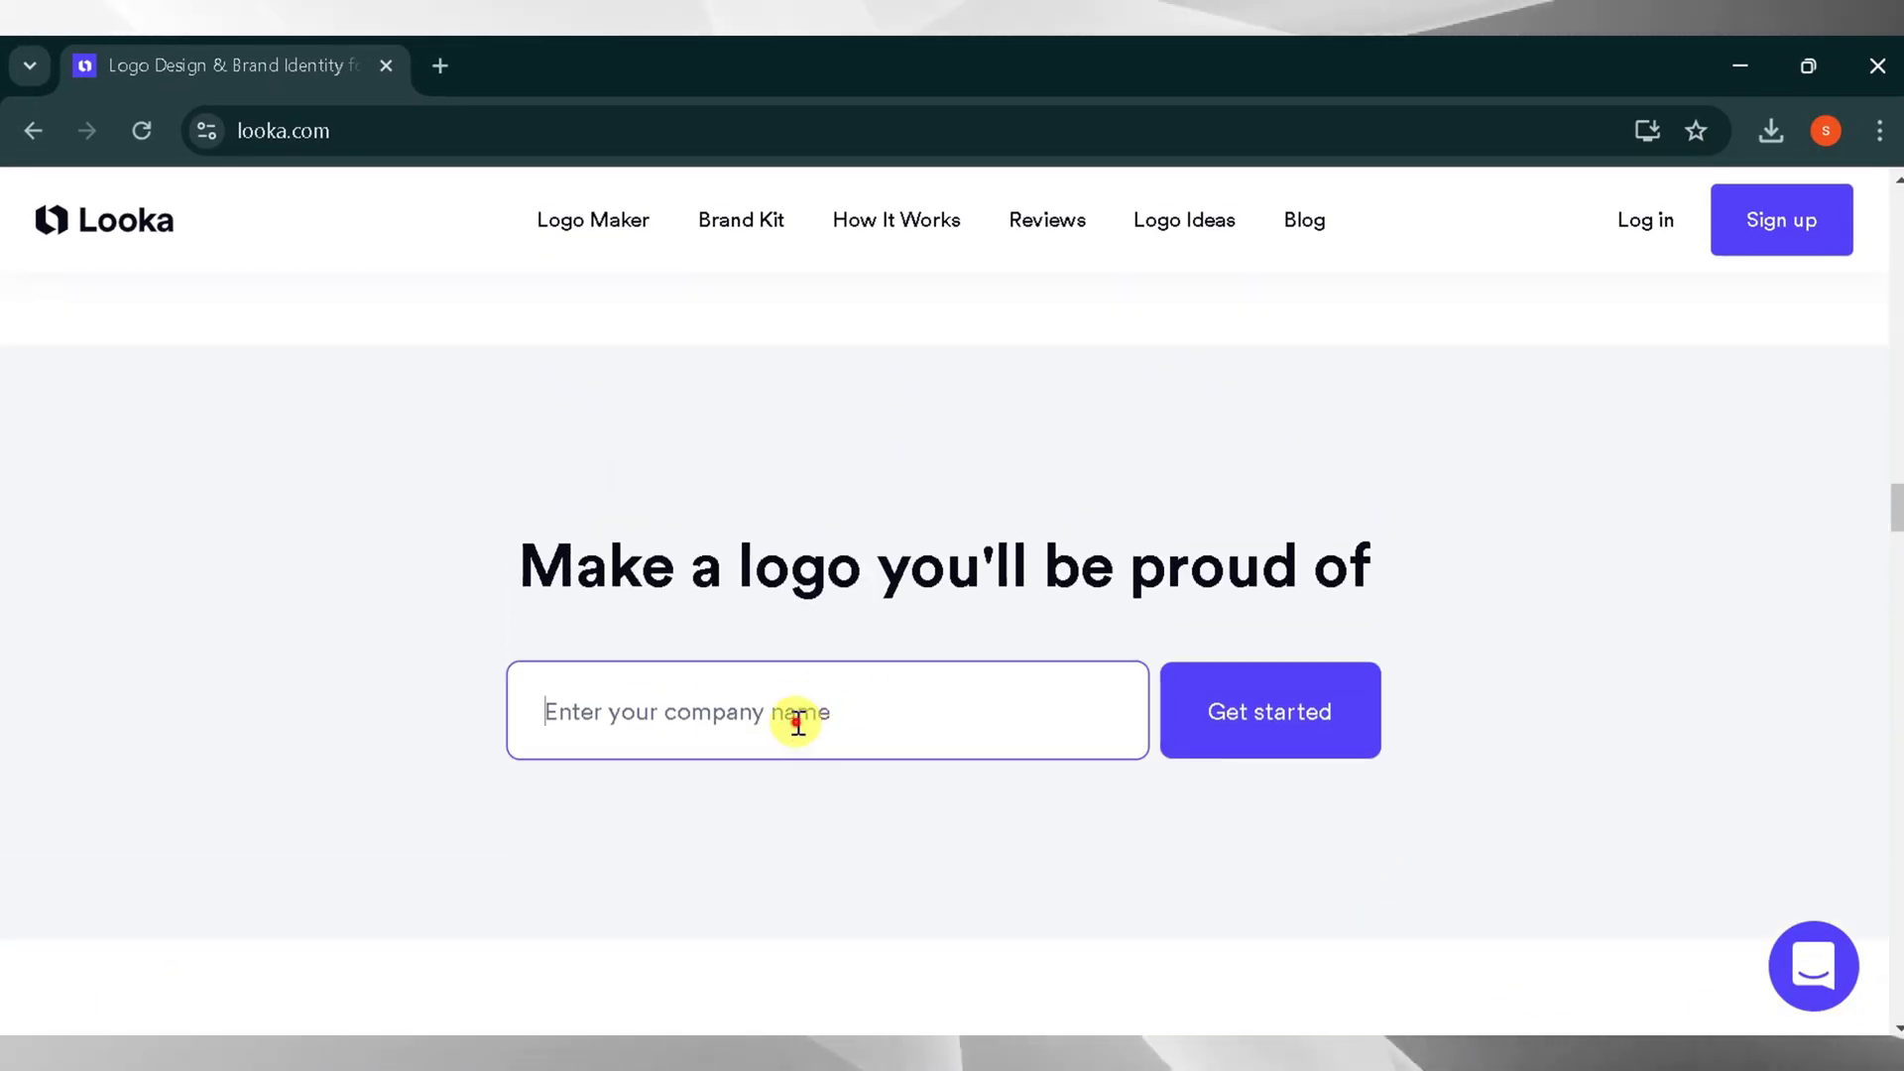
pyautogui.write('tecg')
pyautogui.press('BackSpace')
pyautogui.write('h')
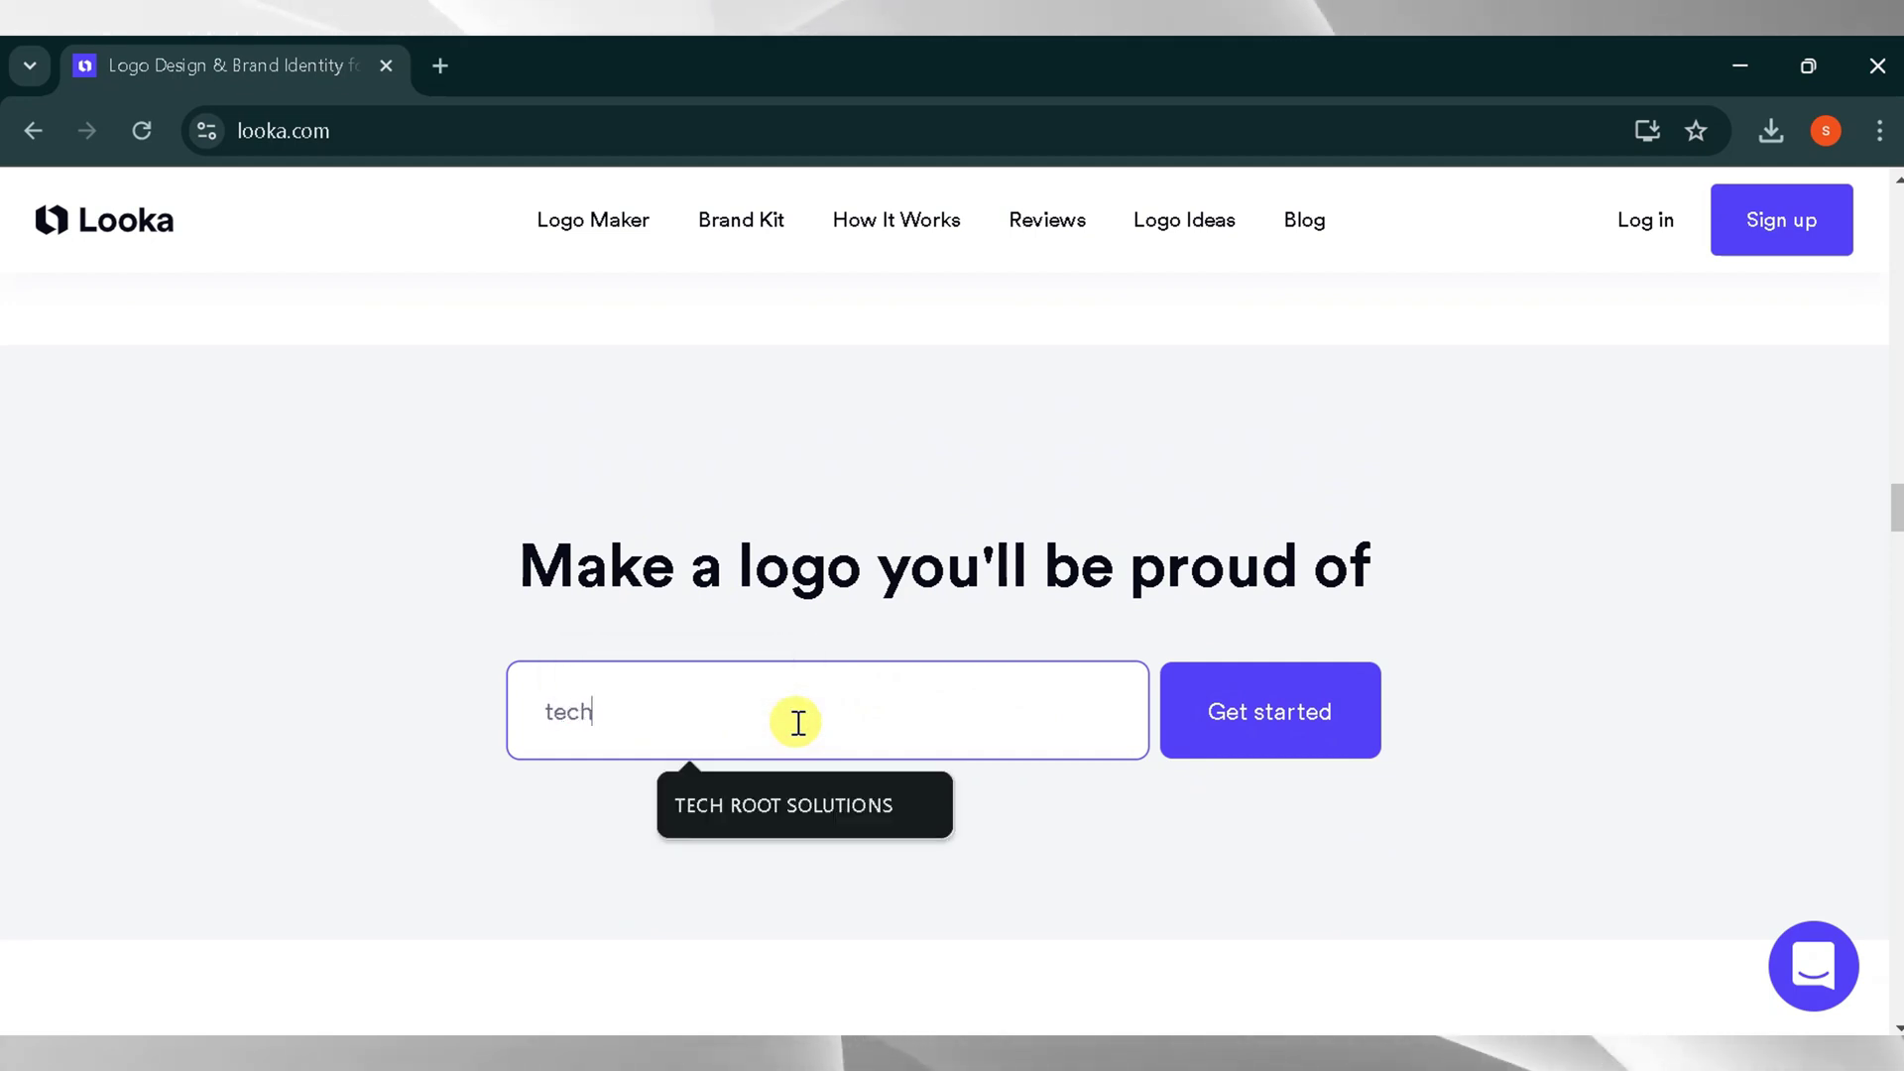
pyautogui.write(' root solutions')
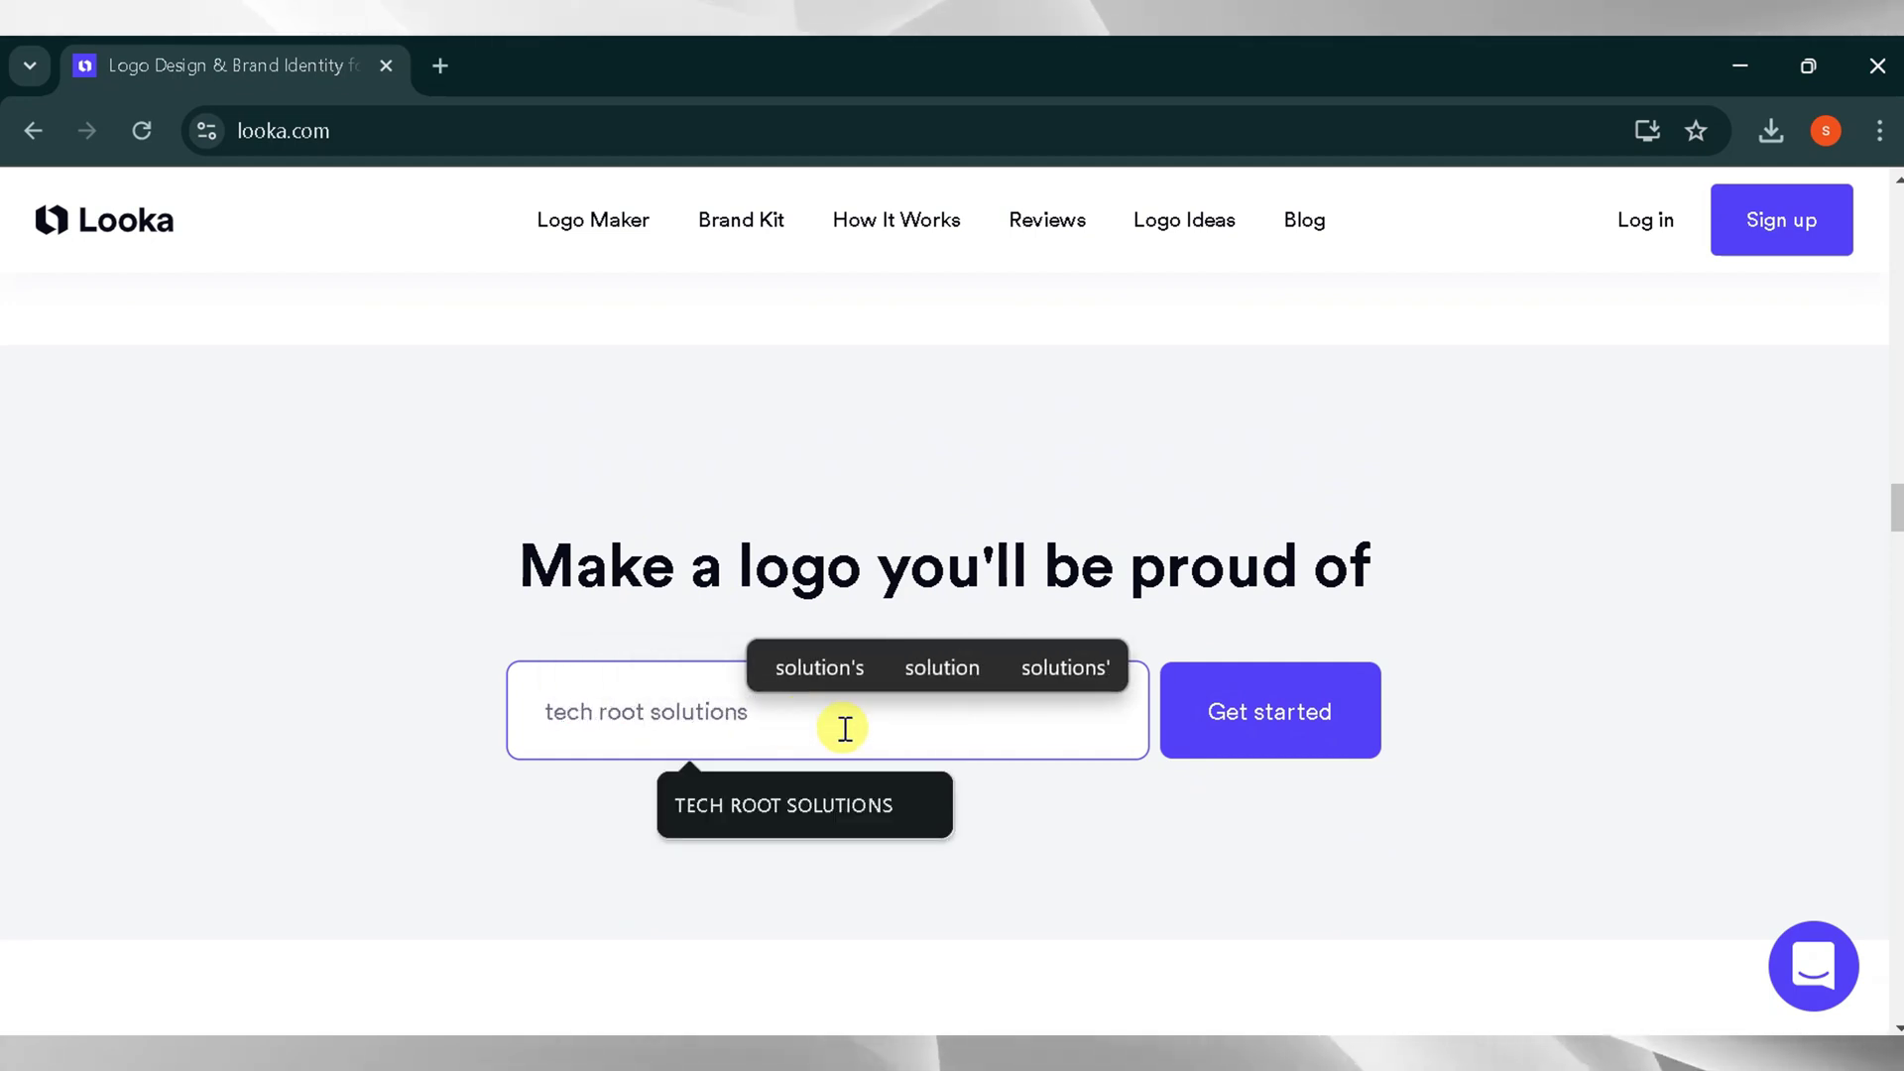
# Submit the company name and set the industry to Youtube Channel.
pyautogui.click(1274, 739)
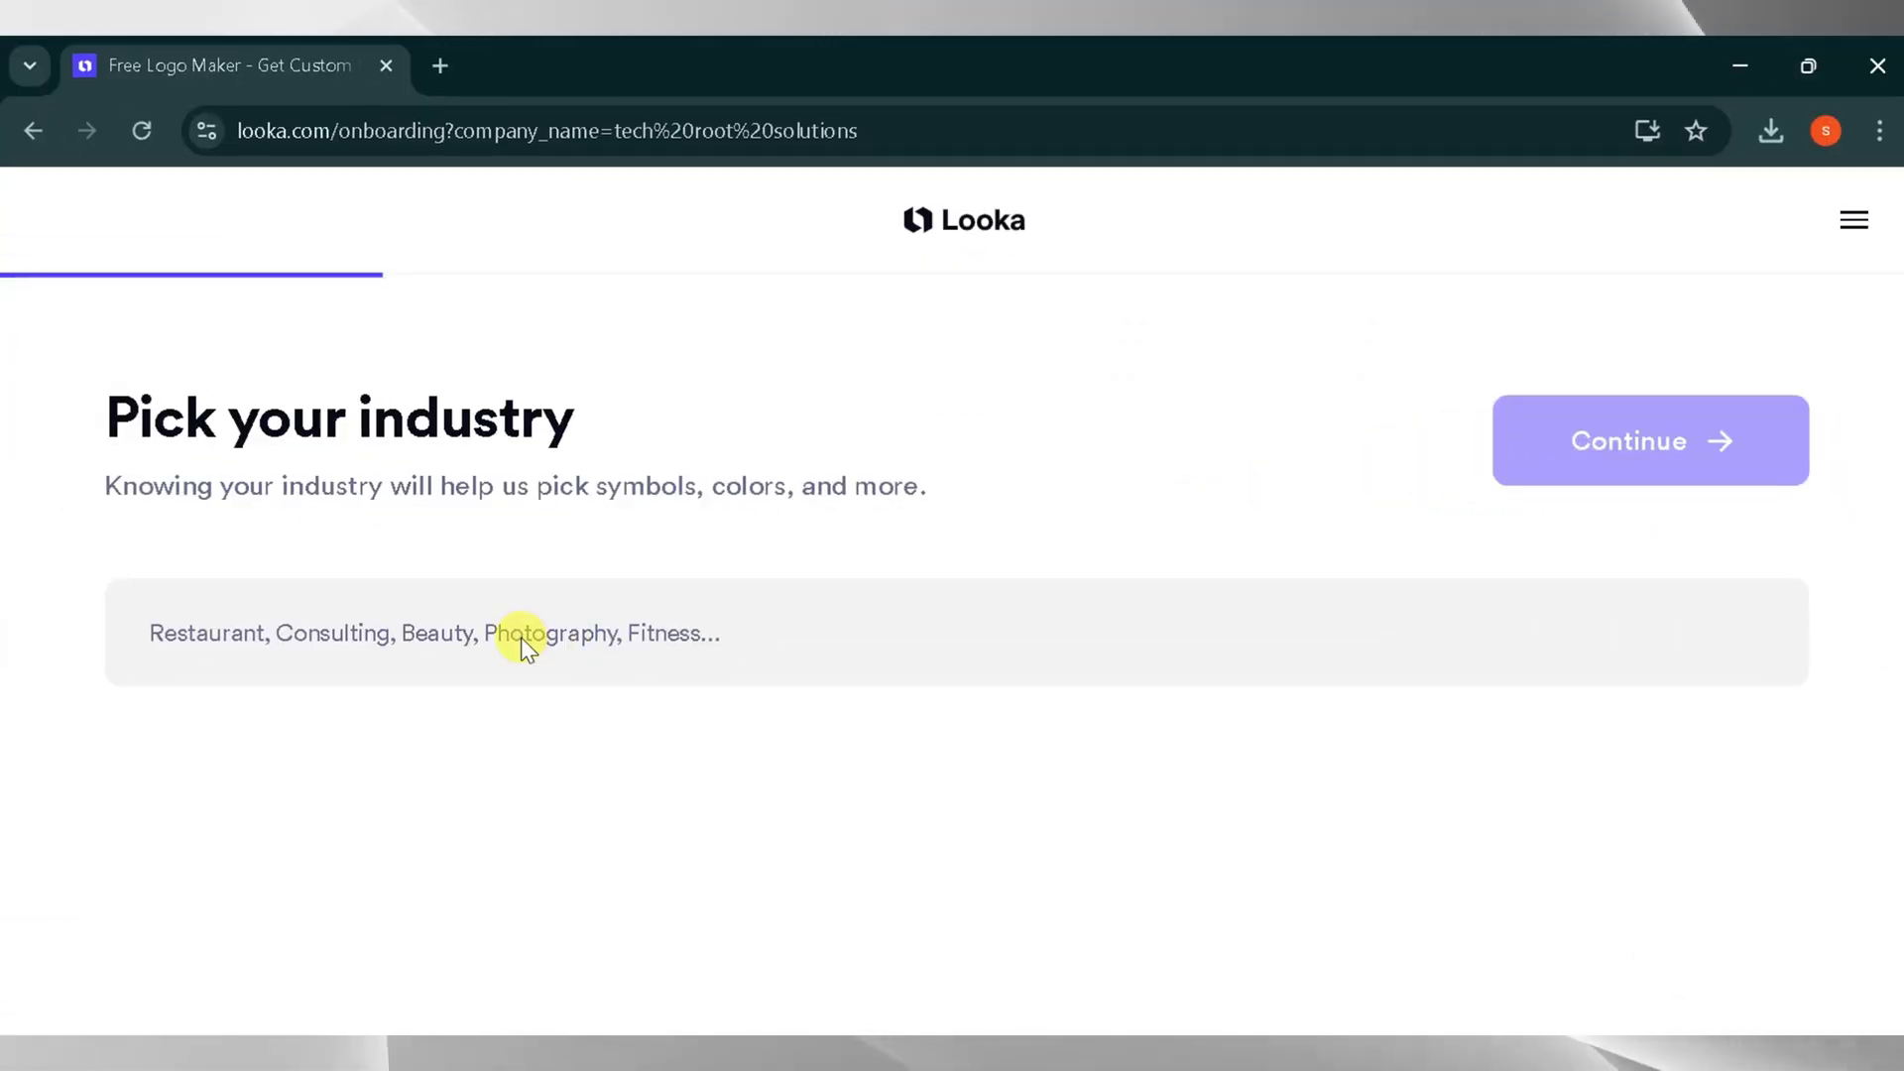
pyautogui.click(524, 645)
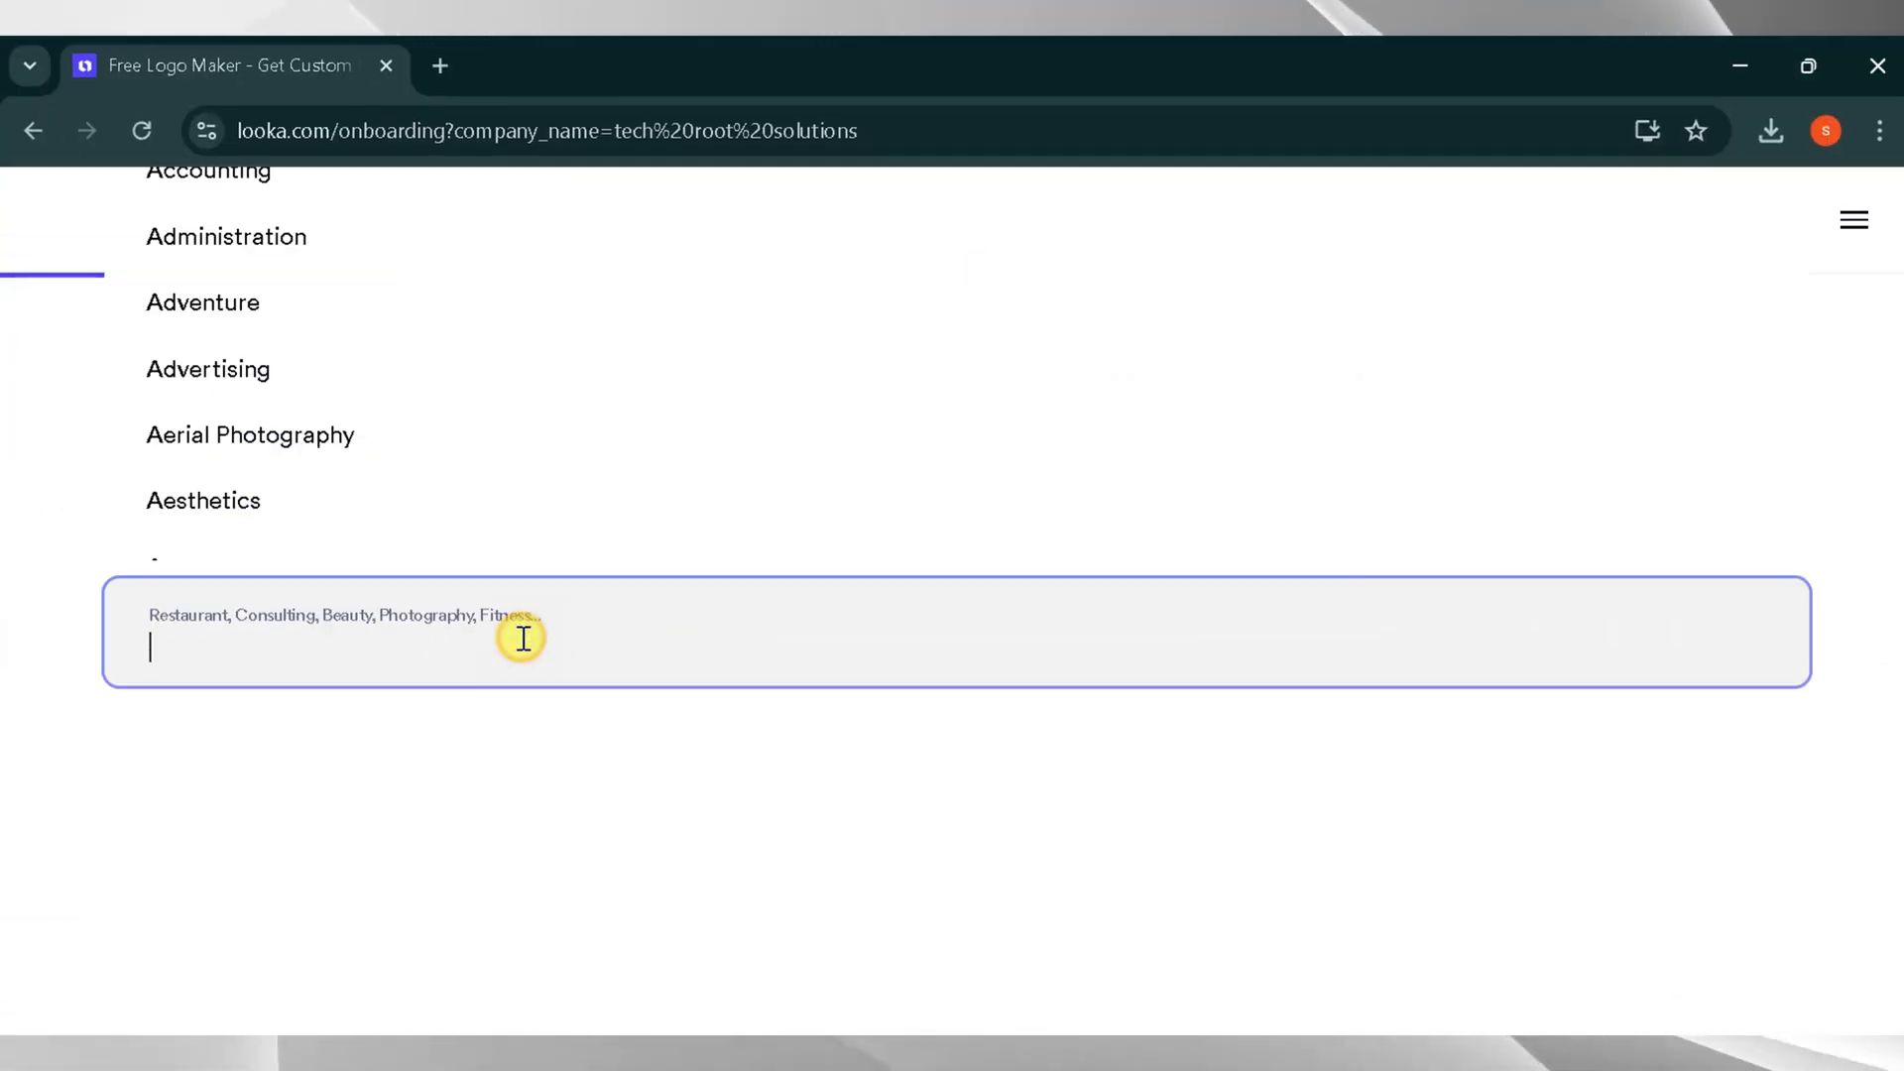
pyautogui.write('you')
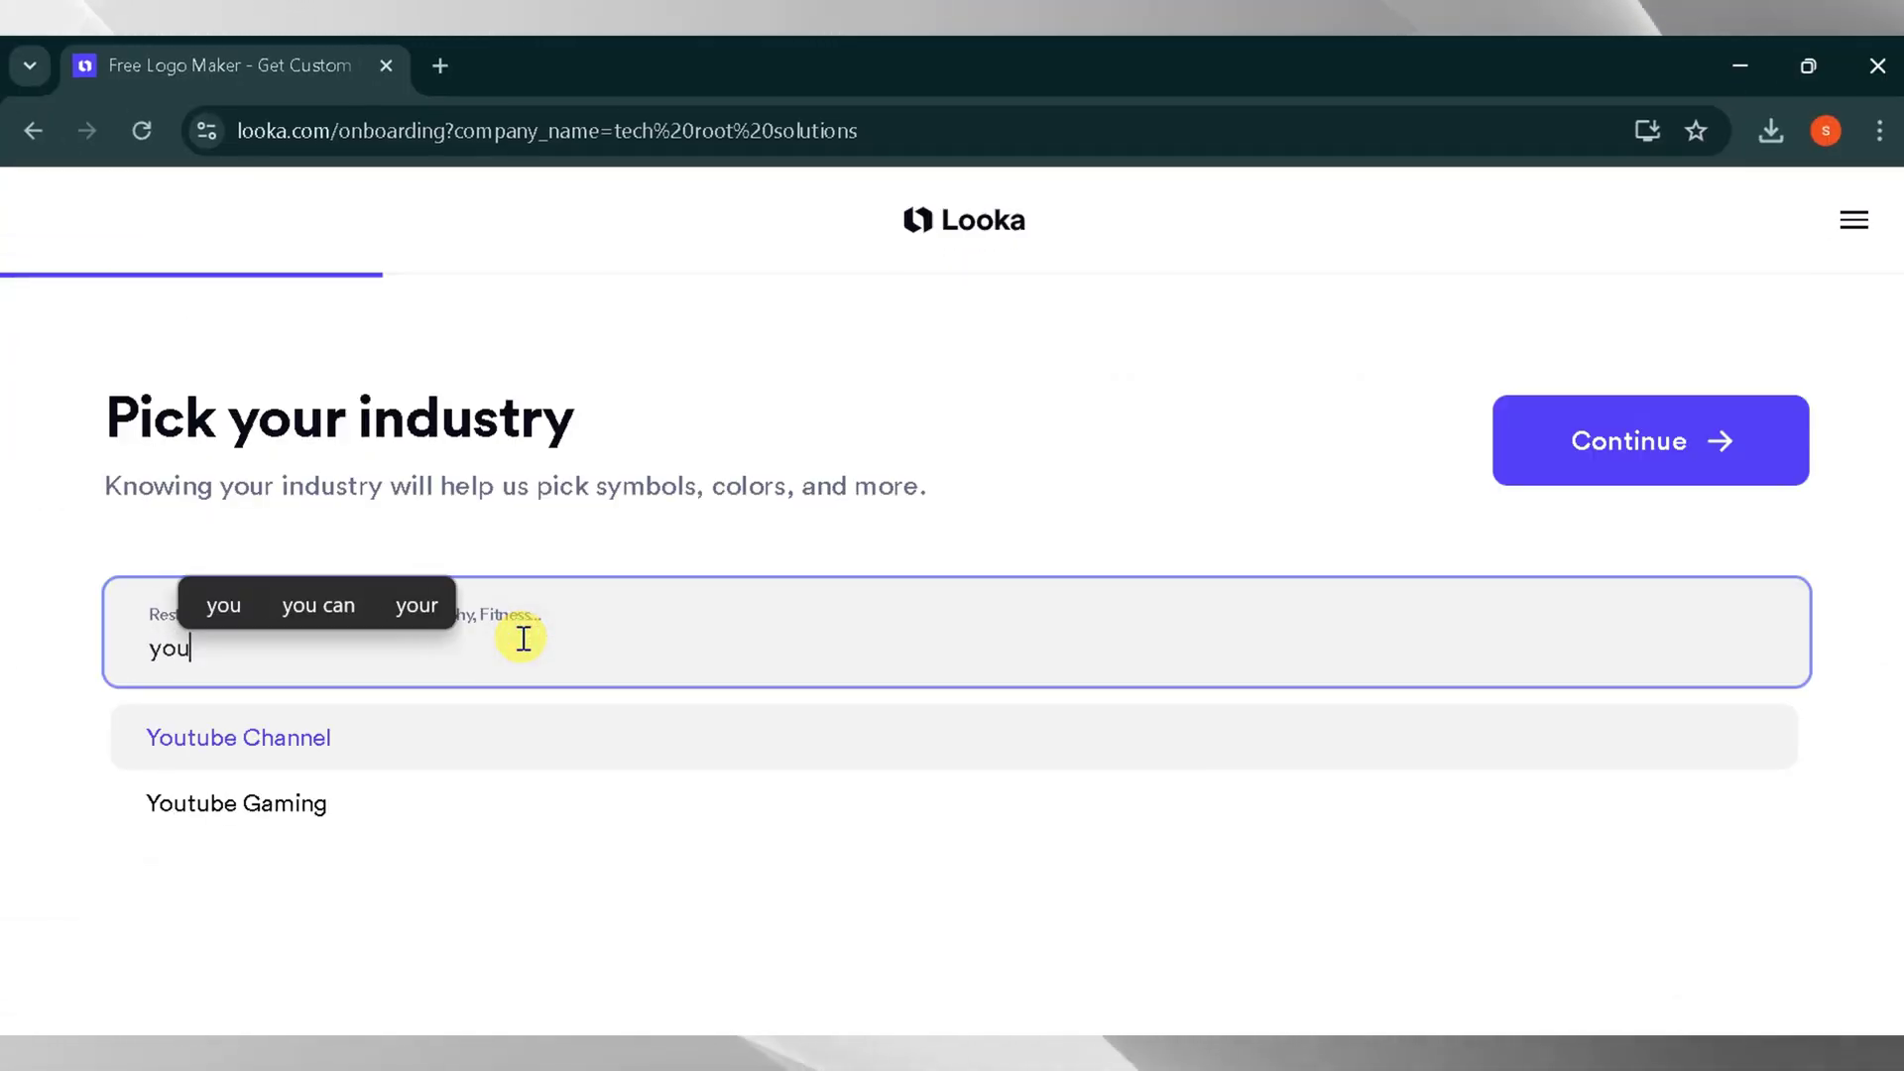
pyautogui.click(372, 739)
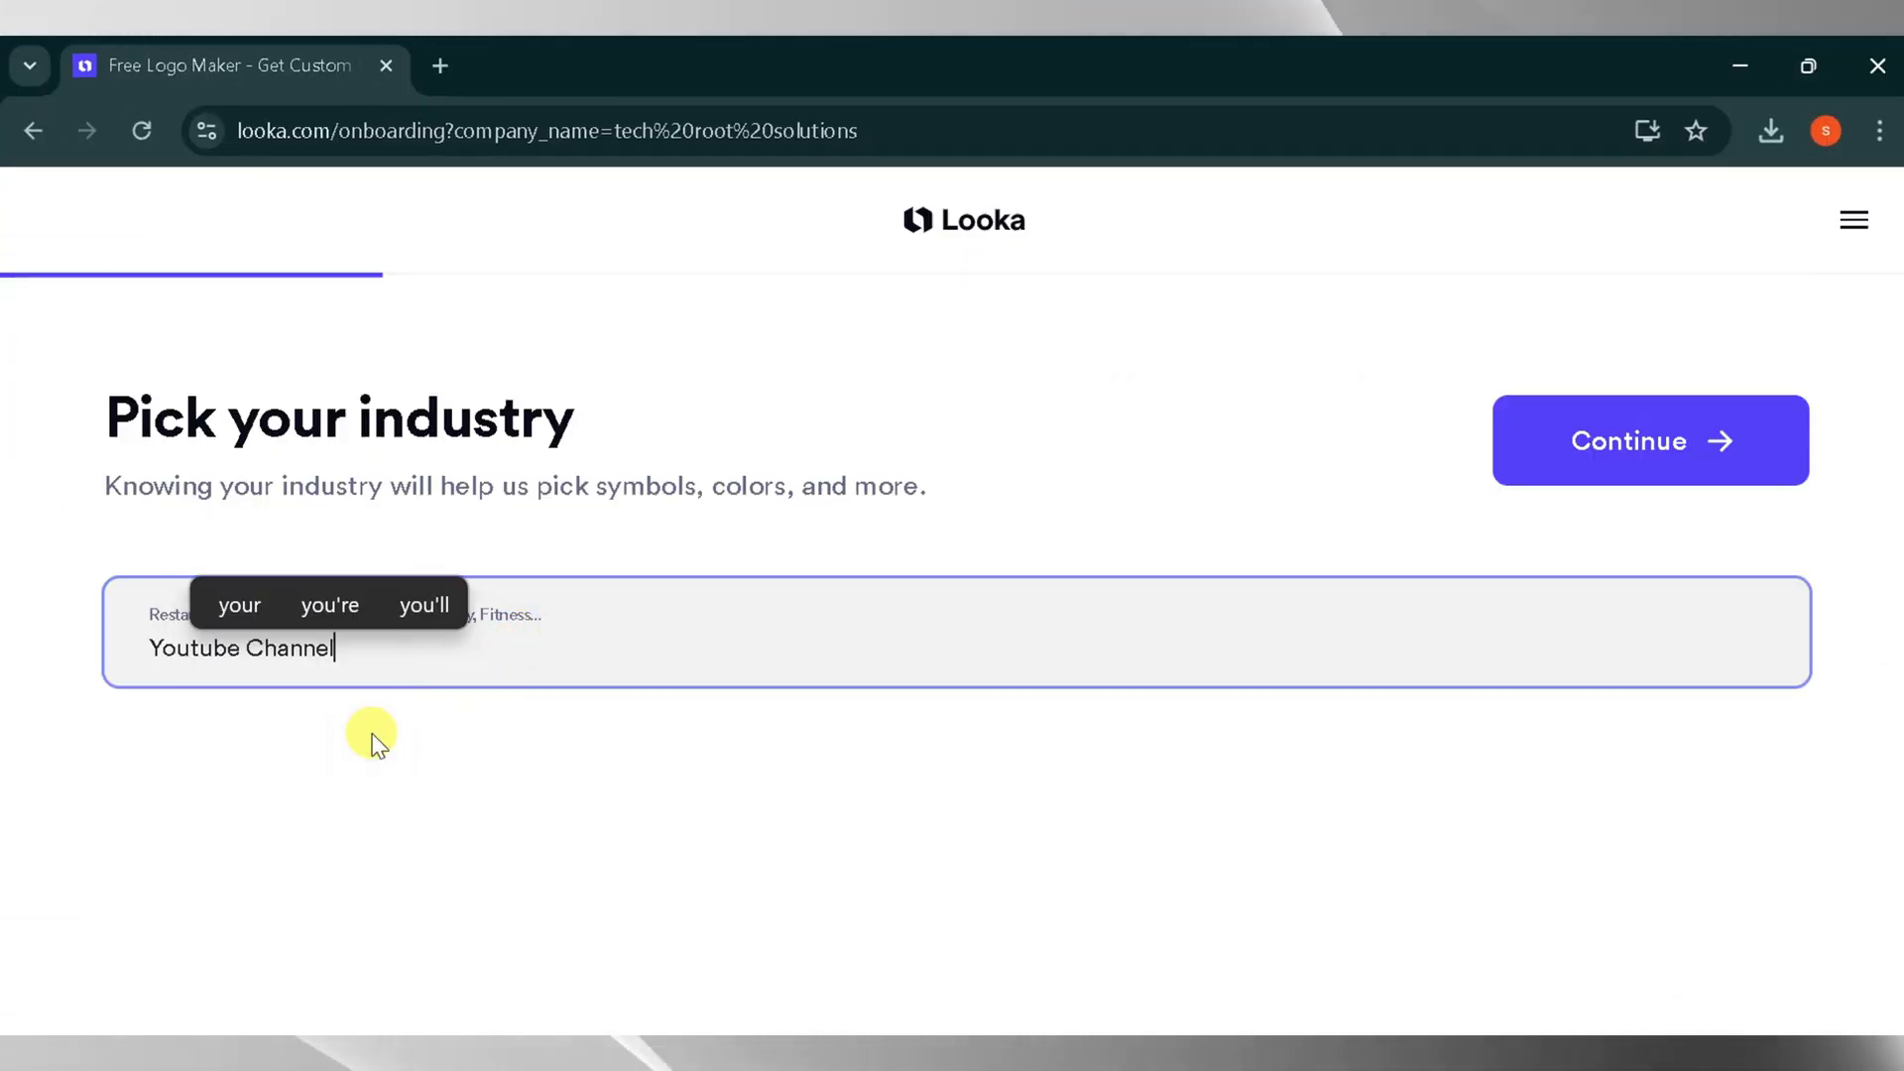
pyautogui.click(1594, 459)
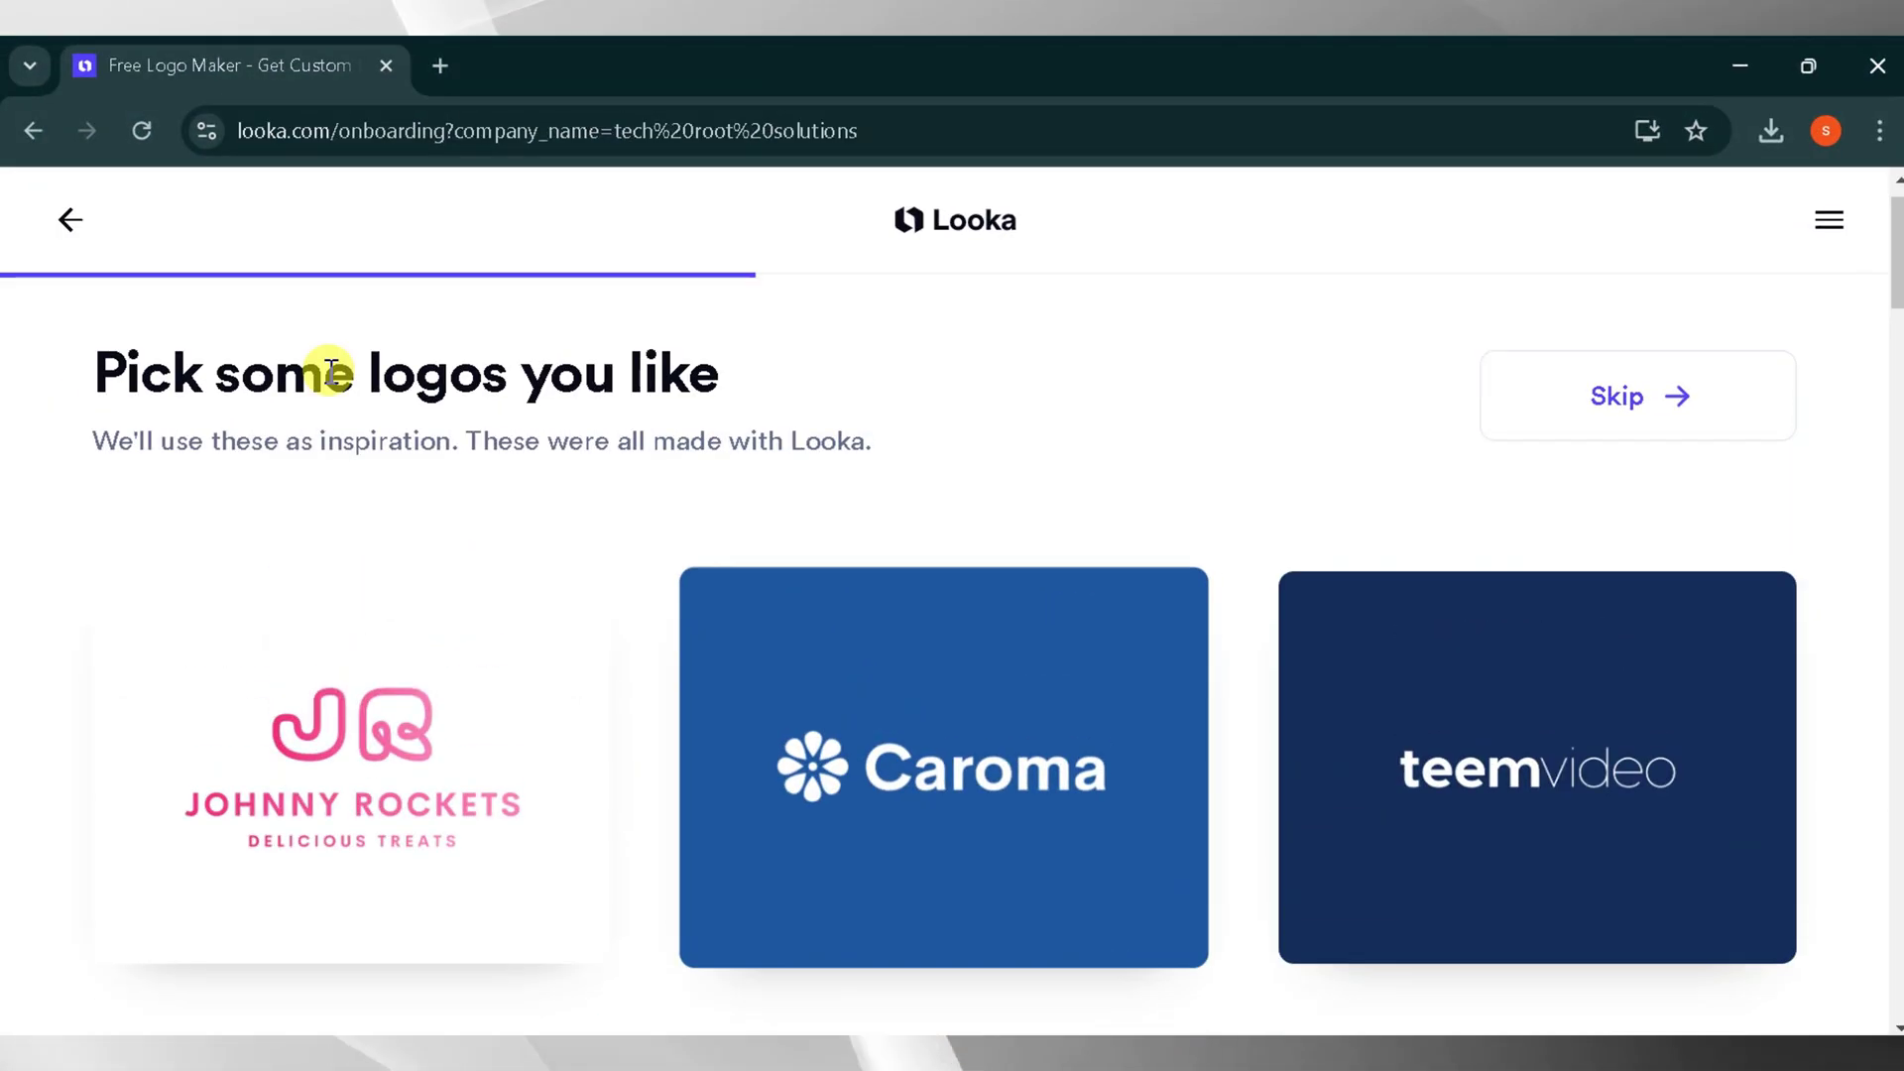
# Mark two sample logos as liked on the inspiration page.
pyautogui.scroll(-10, 850, 734)
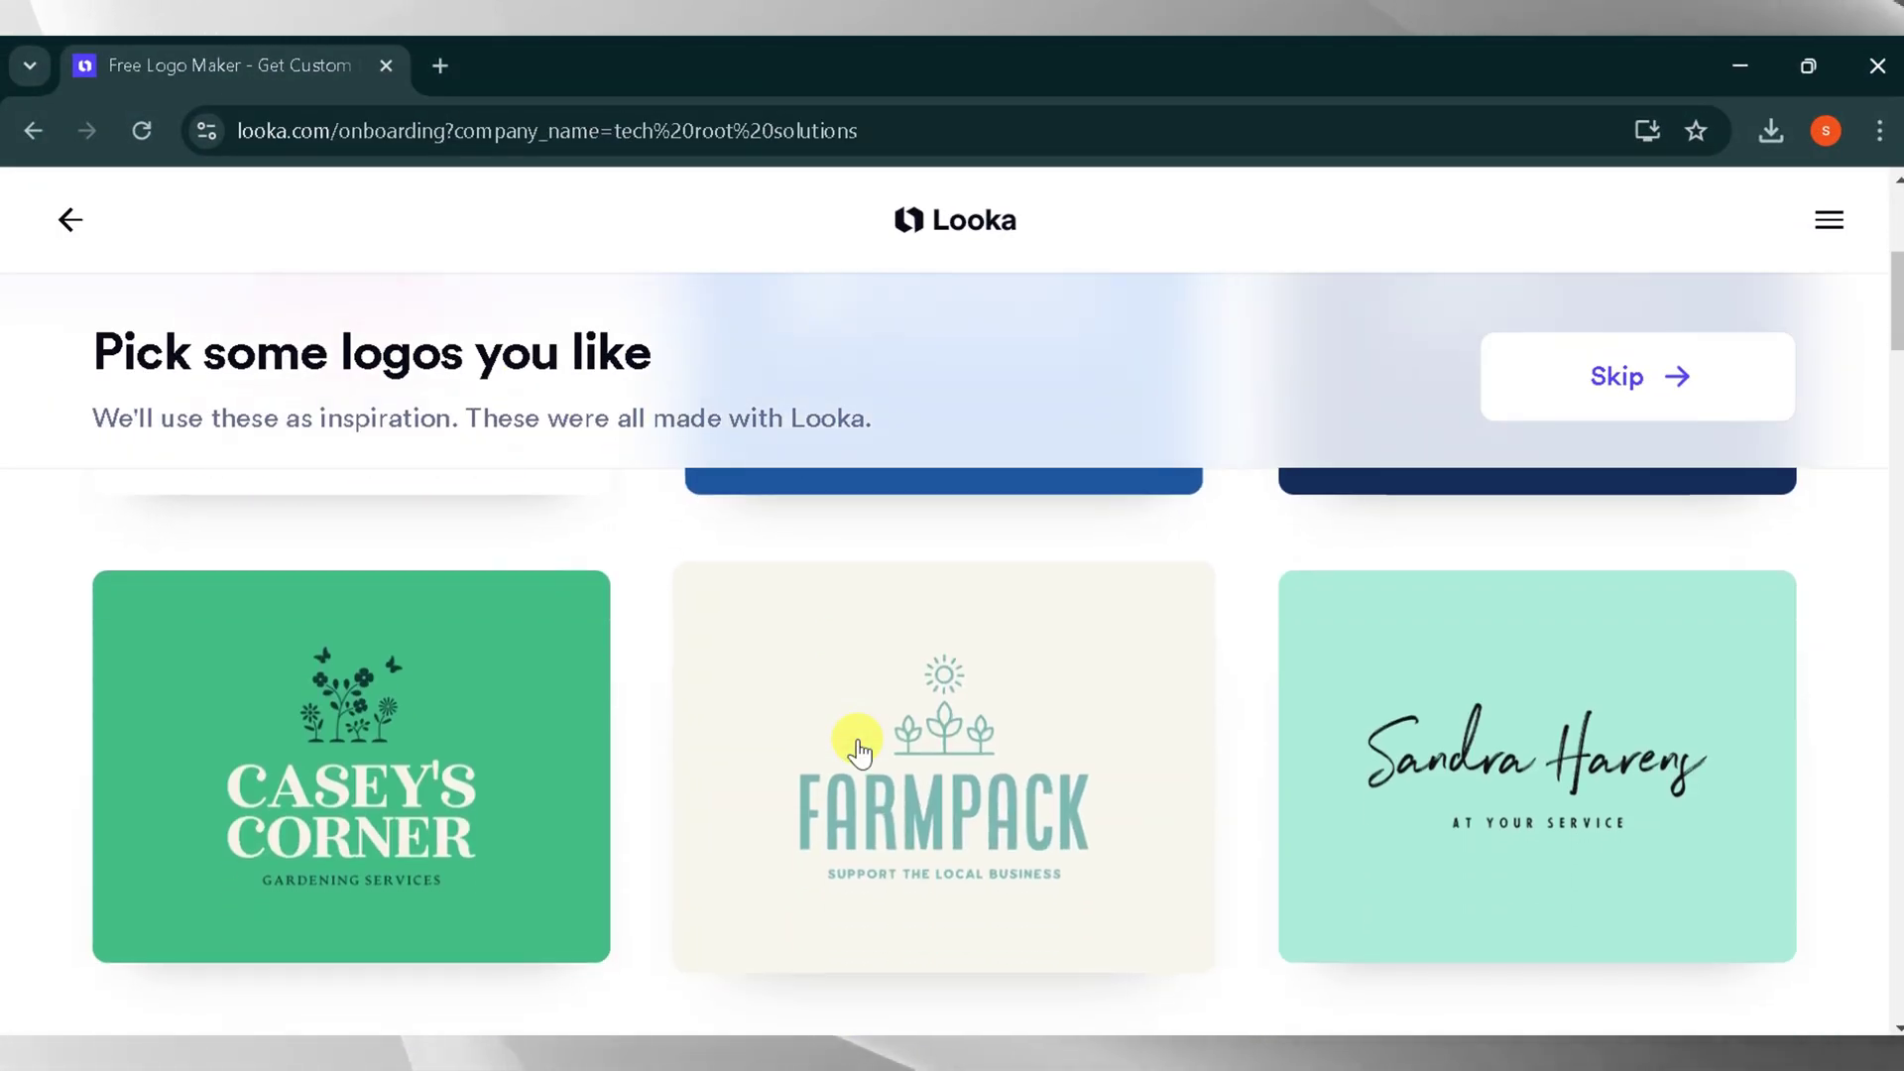
pyautogui.click(471, 613)
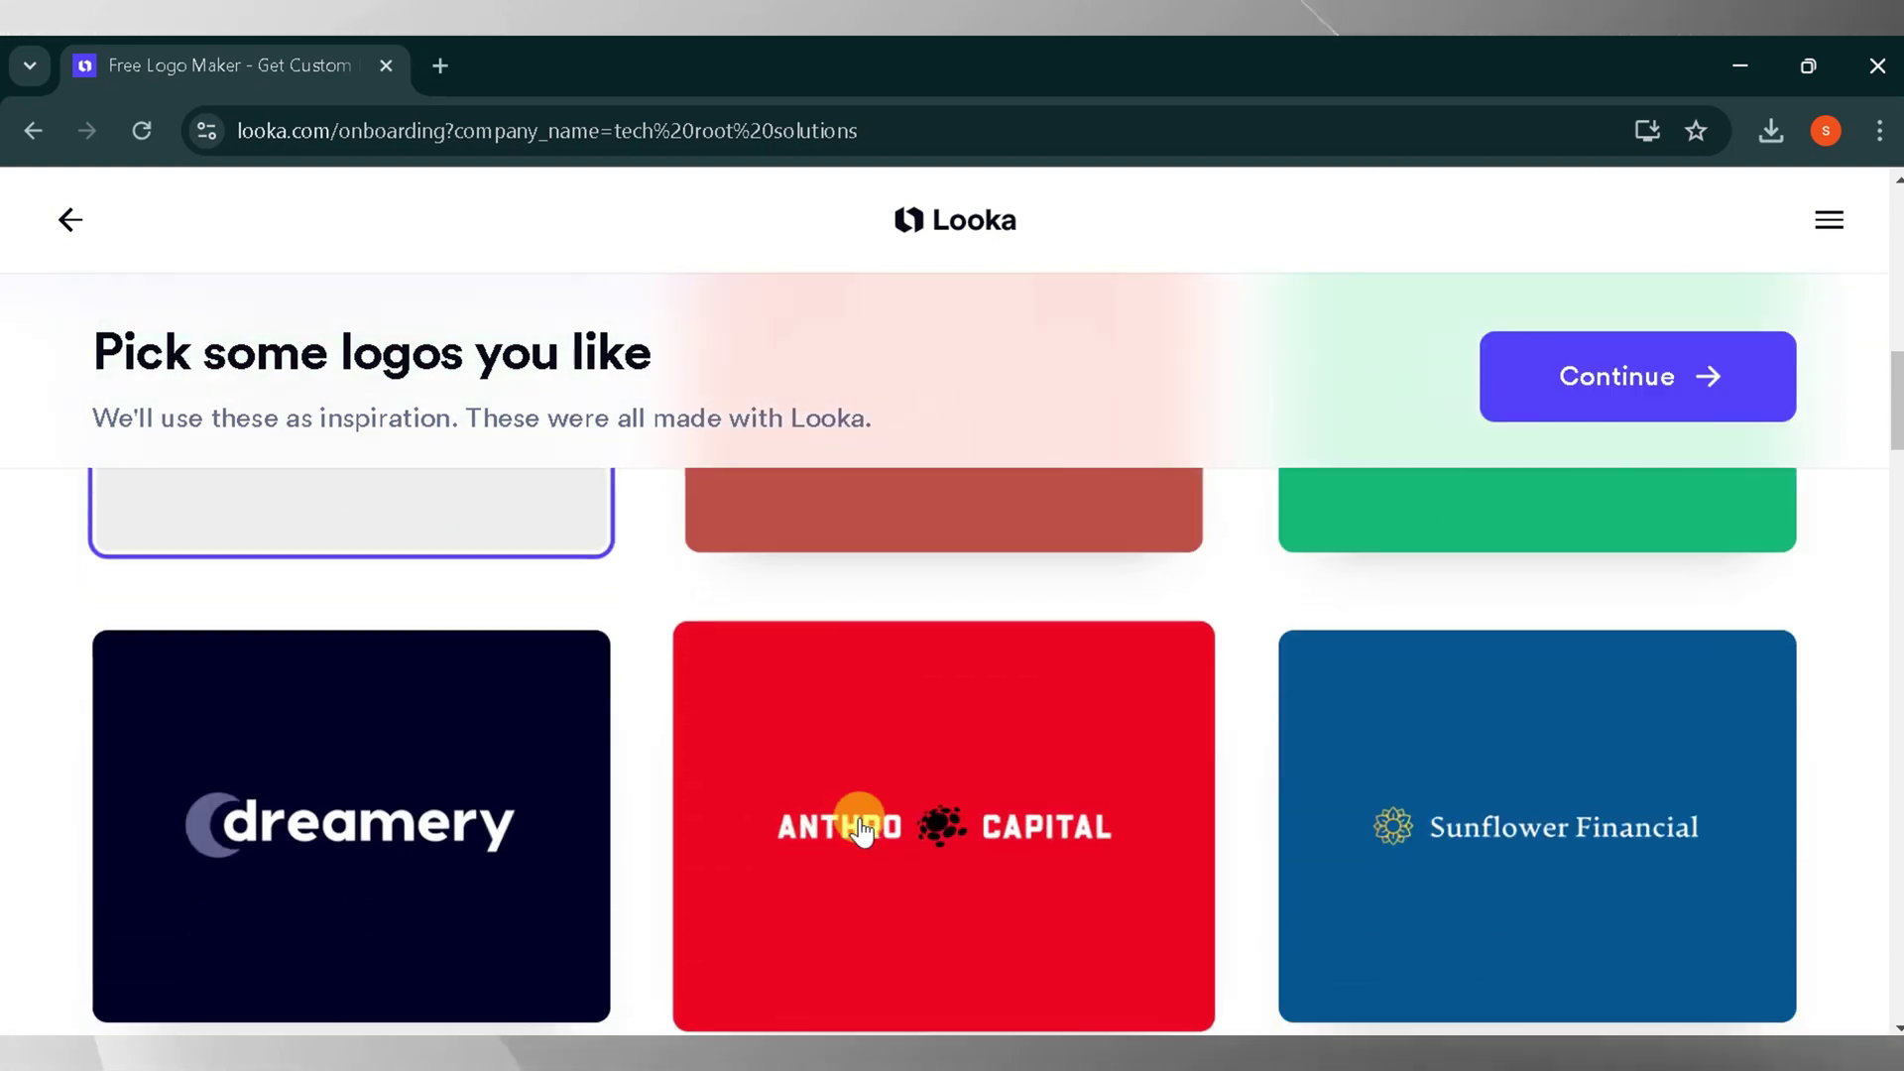
pyautogui.scroll(-8, 859, 819)
pyautogui.click(976, 806)
pyautogui.scroll(10, 892, 734)
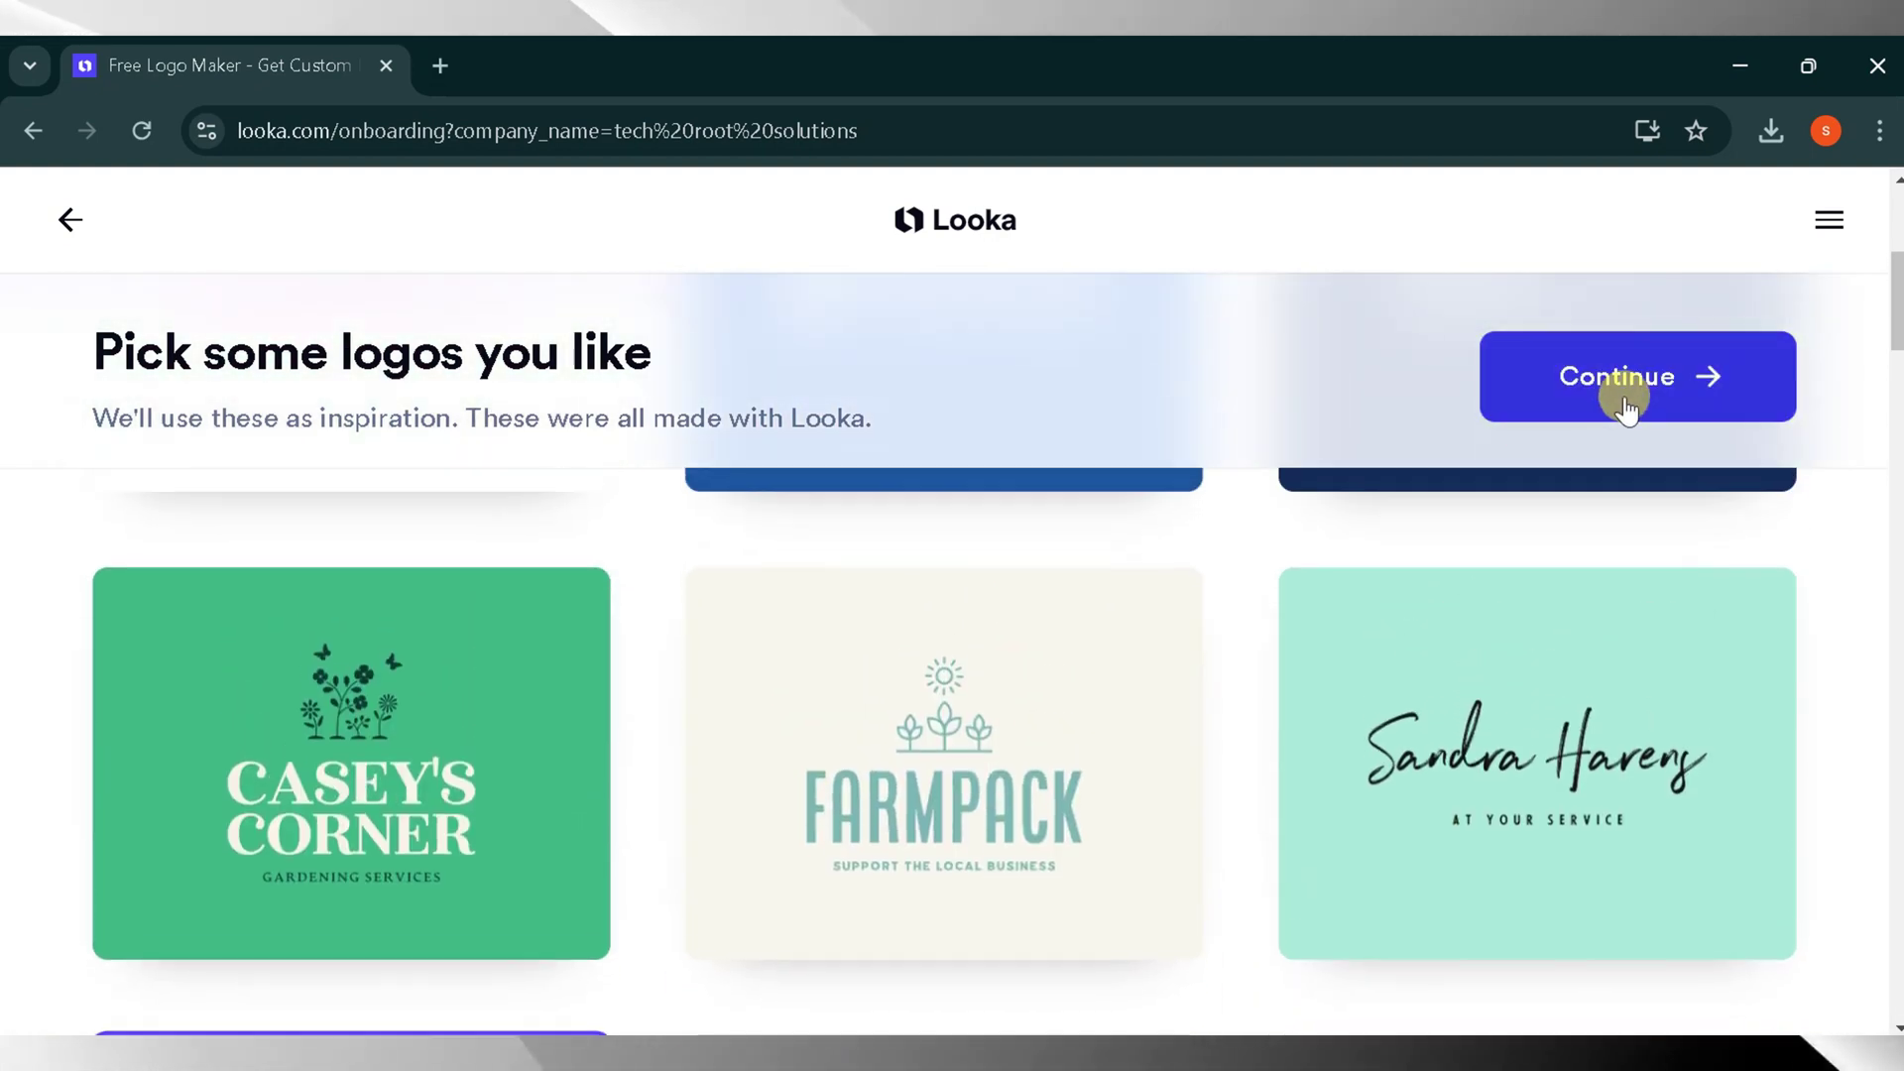
# Choose Greyscale as the colour style and confirm the company name to start generation.
pyautogui.click(1623, 386)
pyautogui.scroll(-6, 1061, 587)
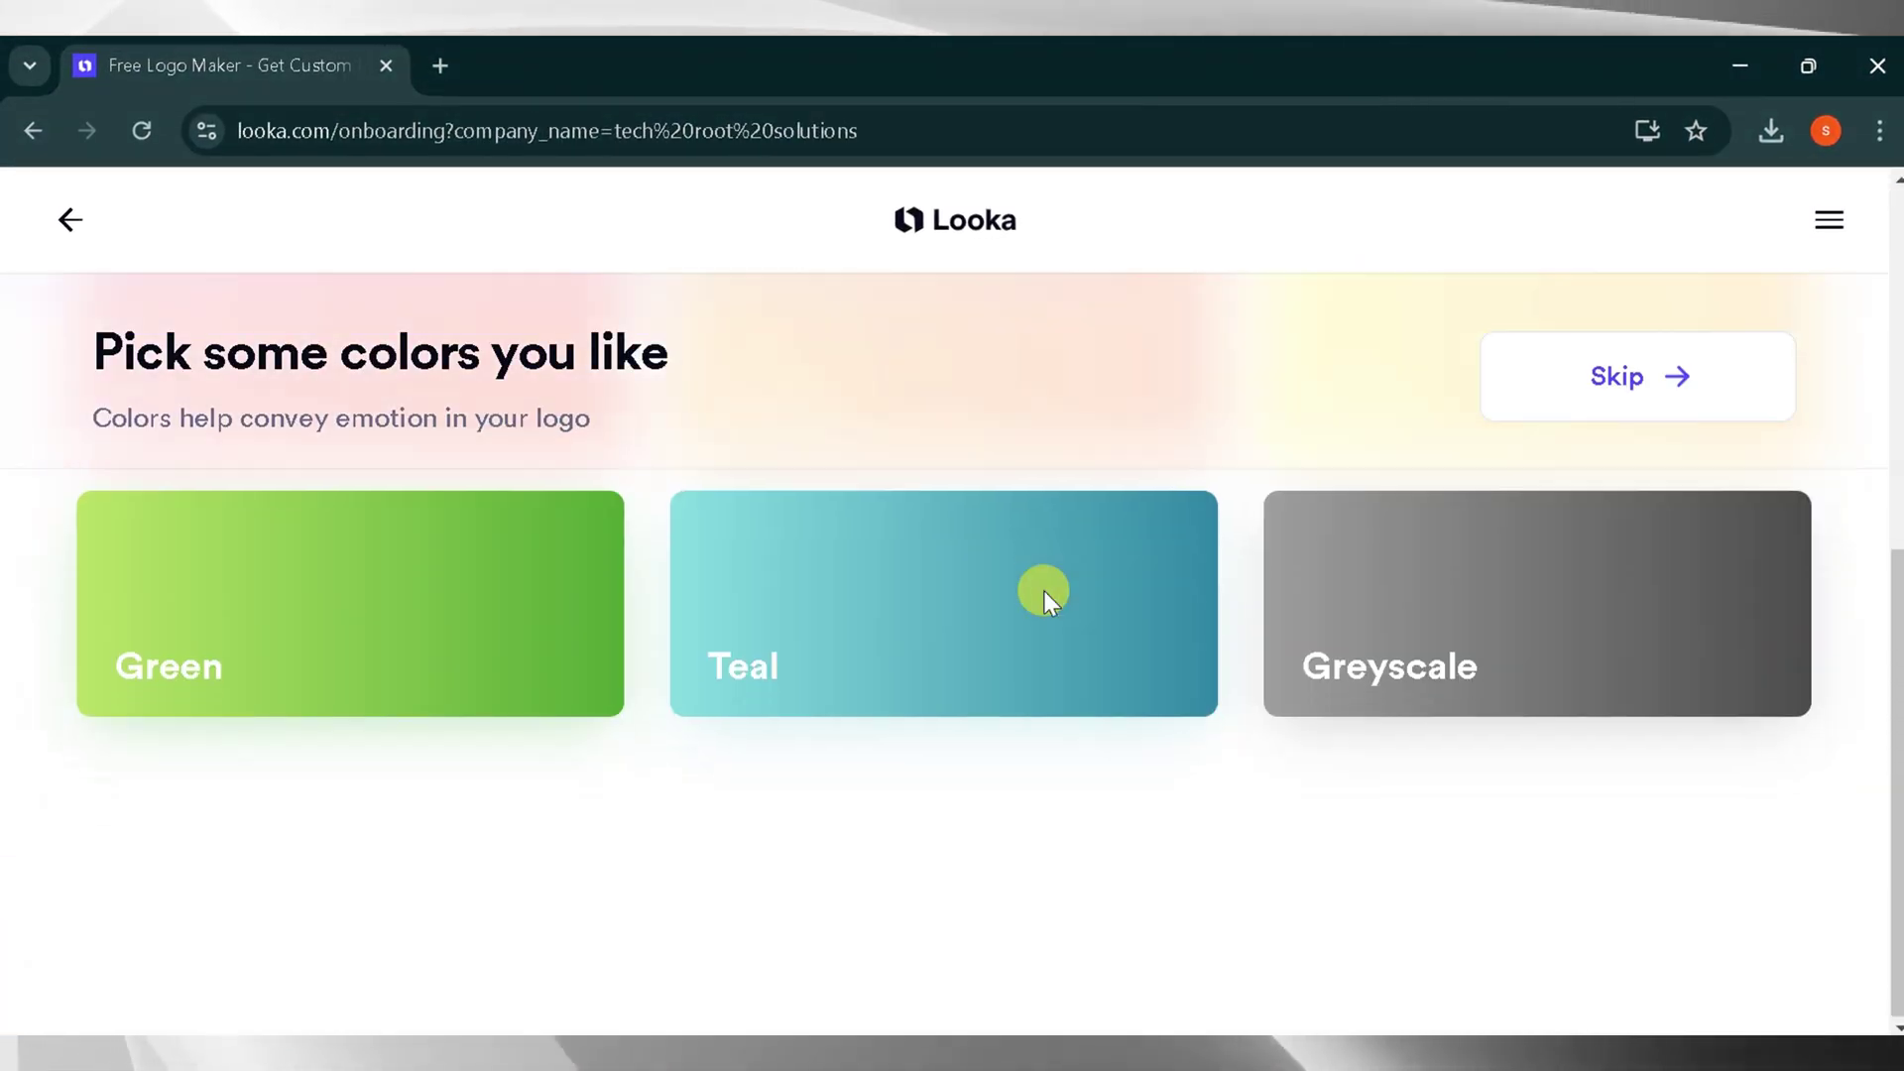
pyautogui.click(1473, 615)
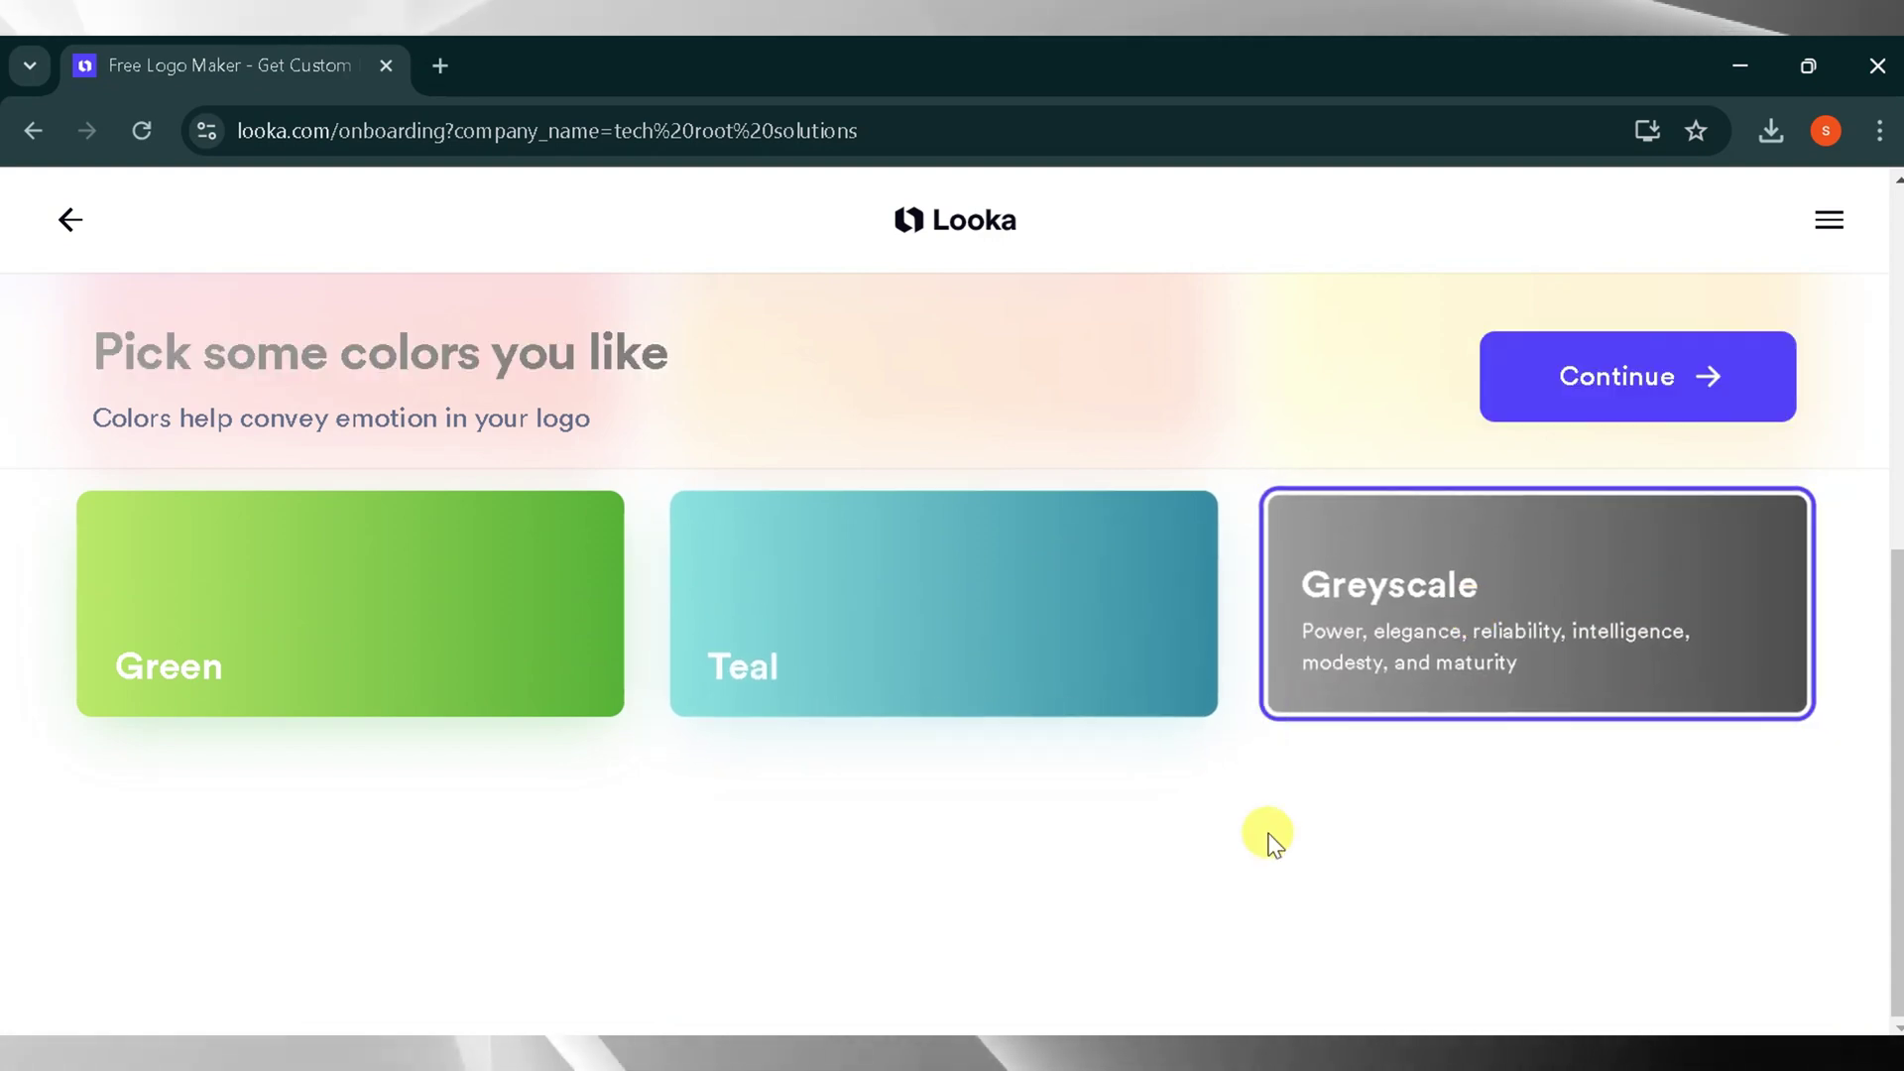
pyautogui.scroll(5, 1264, 848)
pyautogui.click(1597, 370)
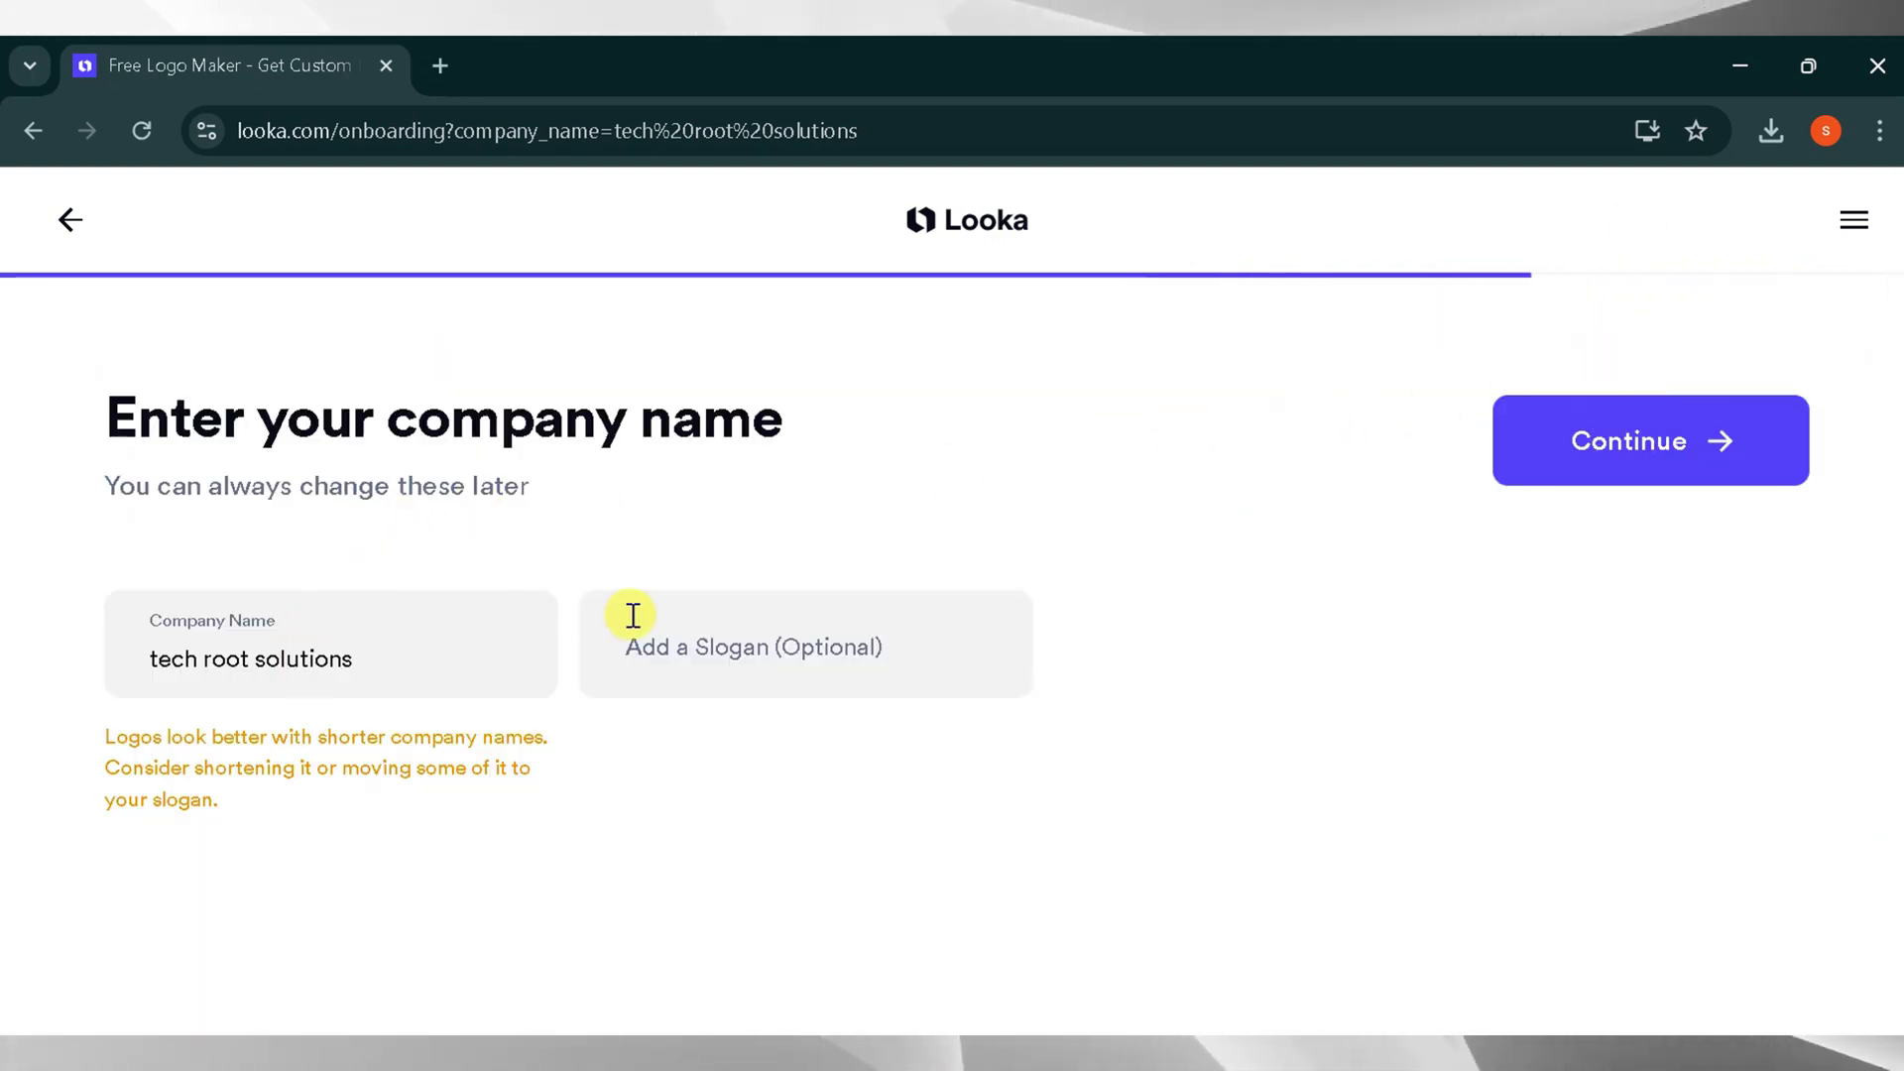
pyautogui.click(1543, 451)
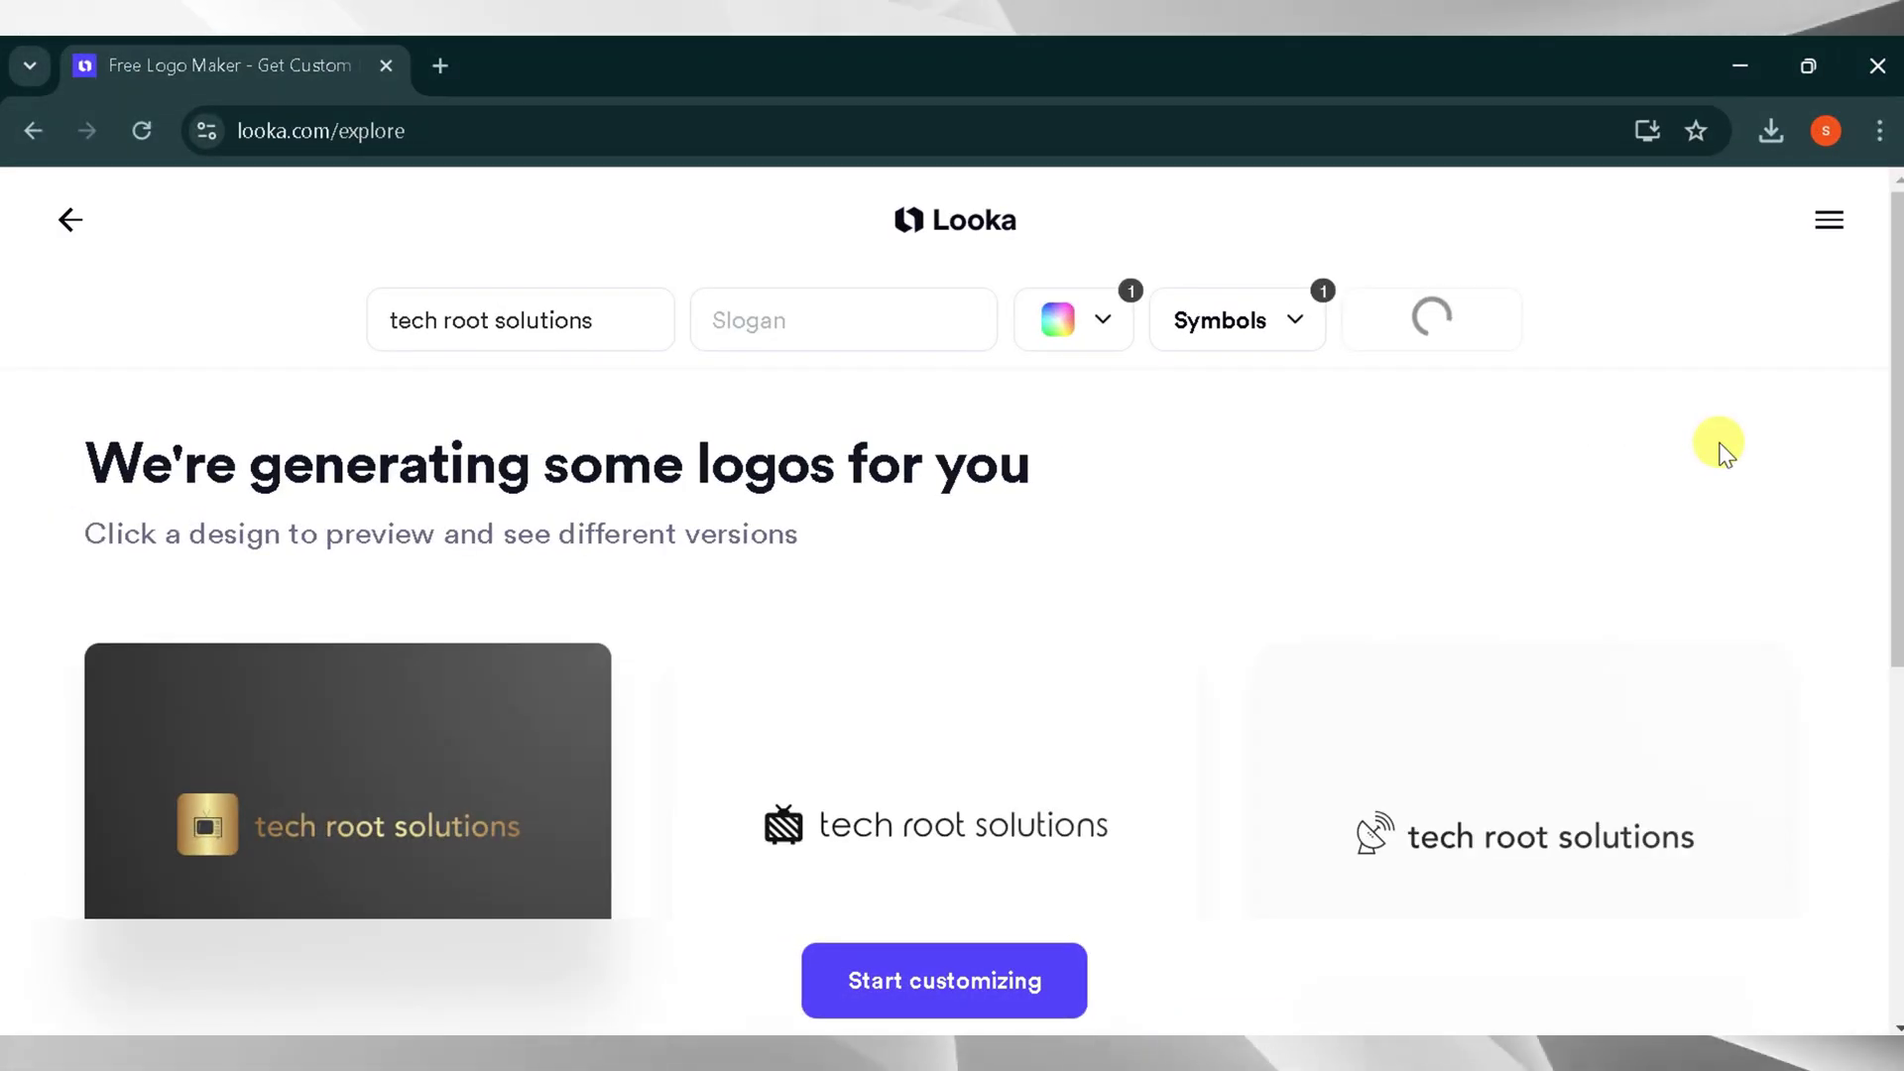
# Pick a generated tech root solutions logo and continue as a guest.
pyautogui.scroll(-6, 969, 510)
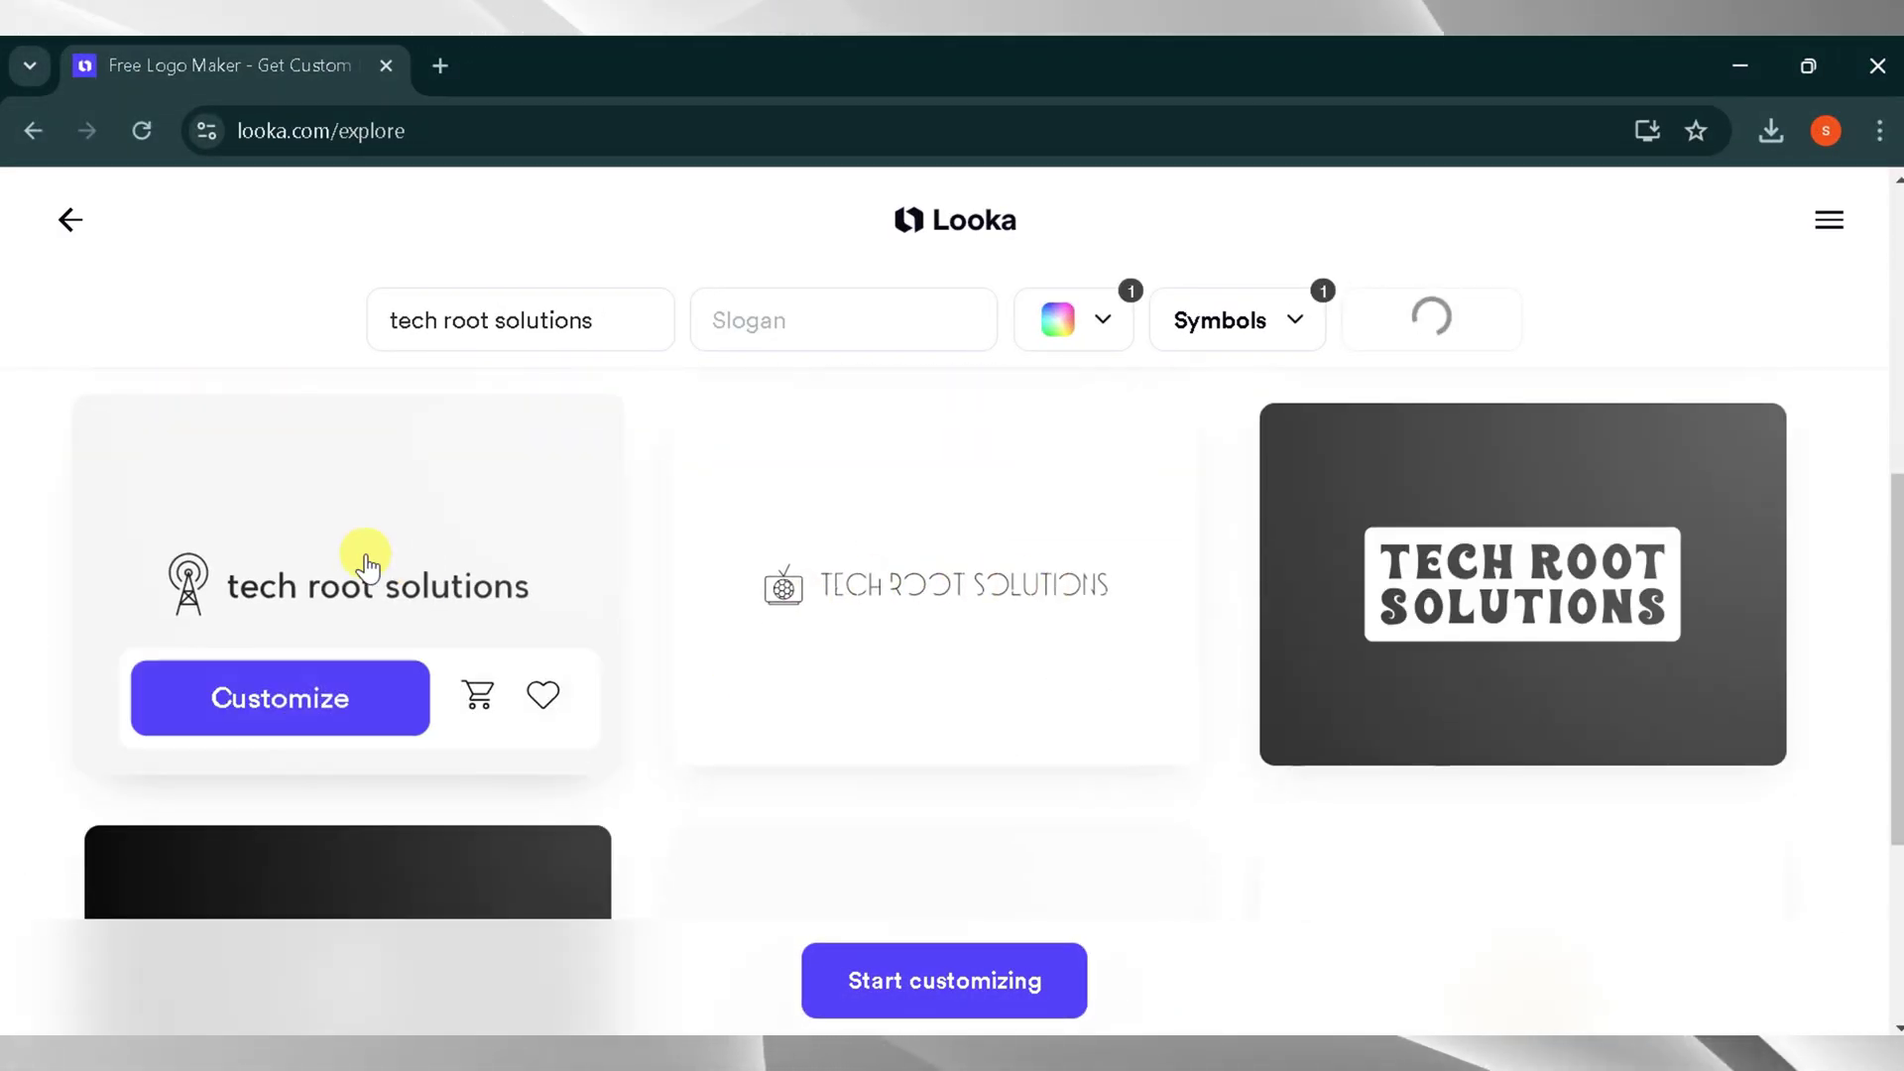
pyautogui.scroll(-3, 365, 553)
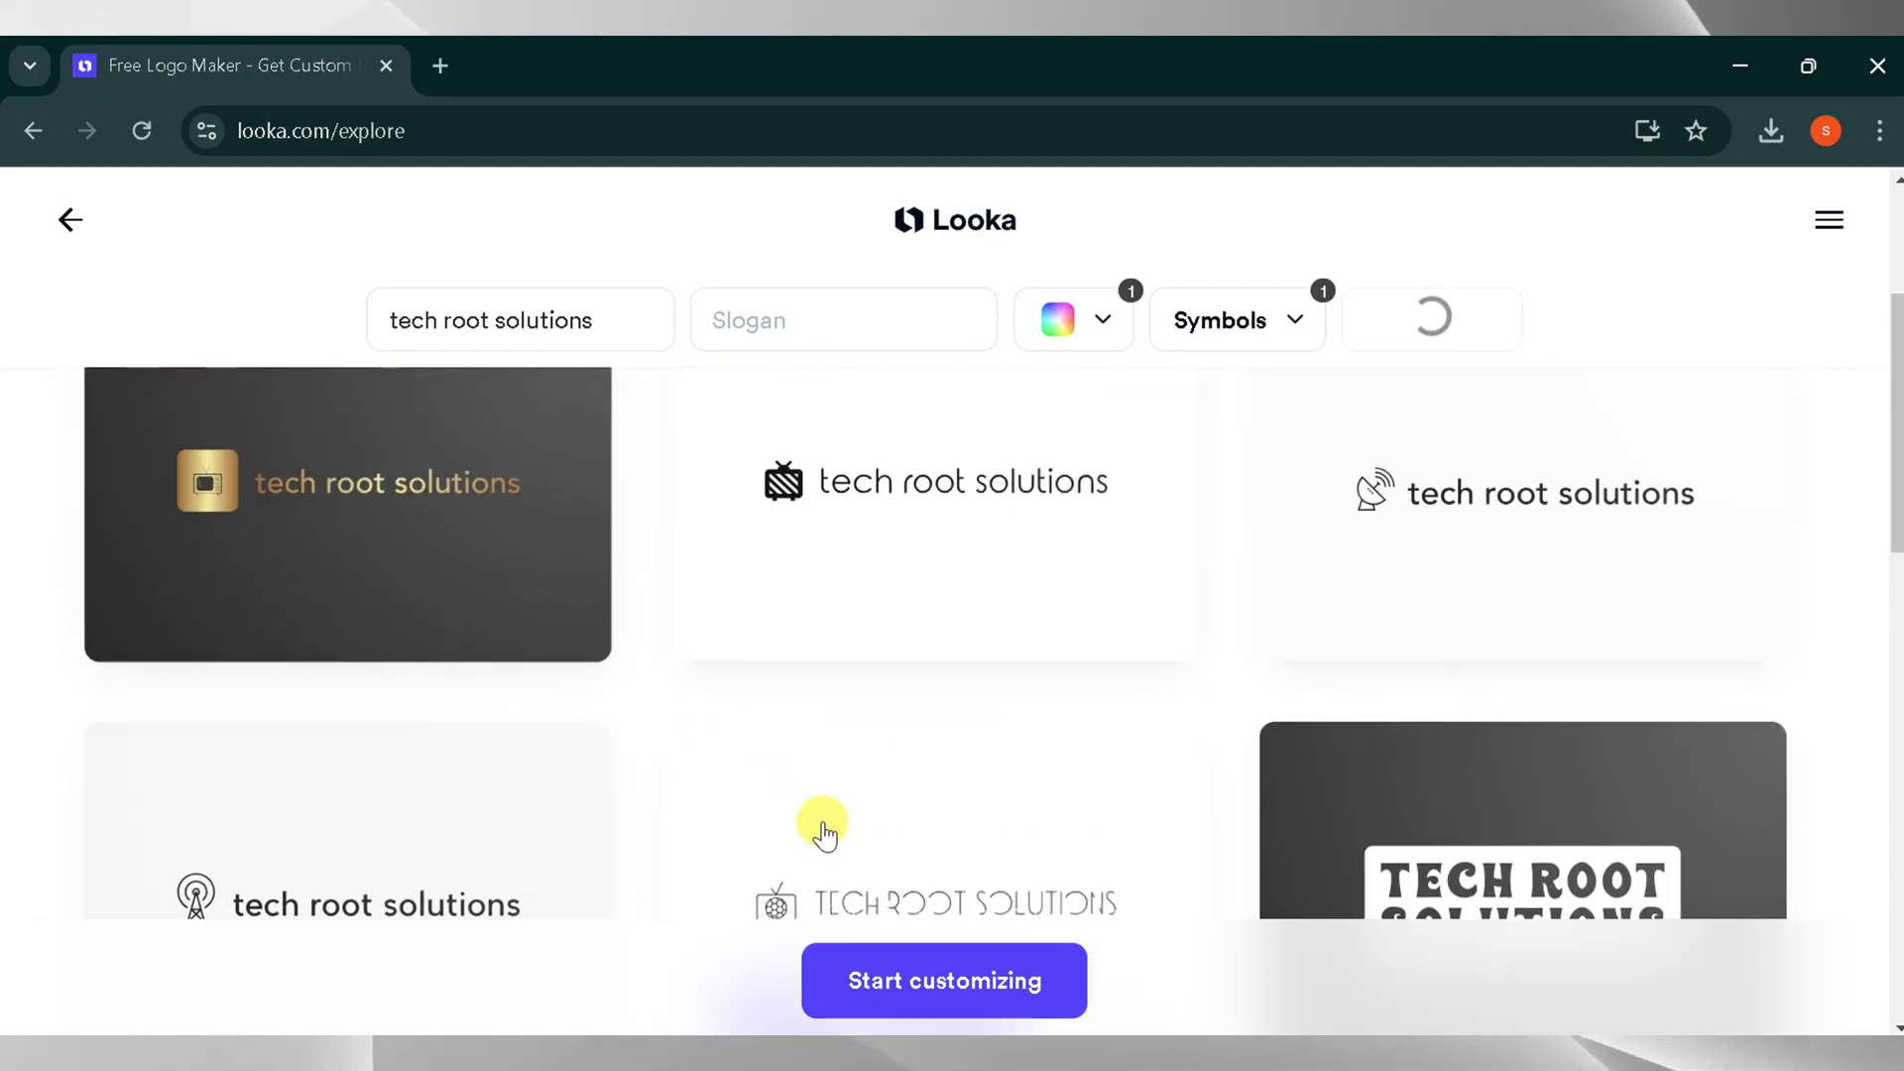
pyautogui.click(820, 828)
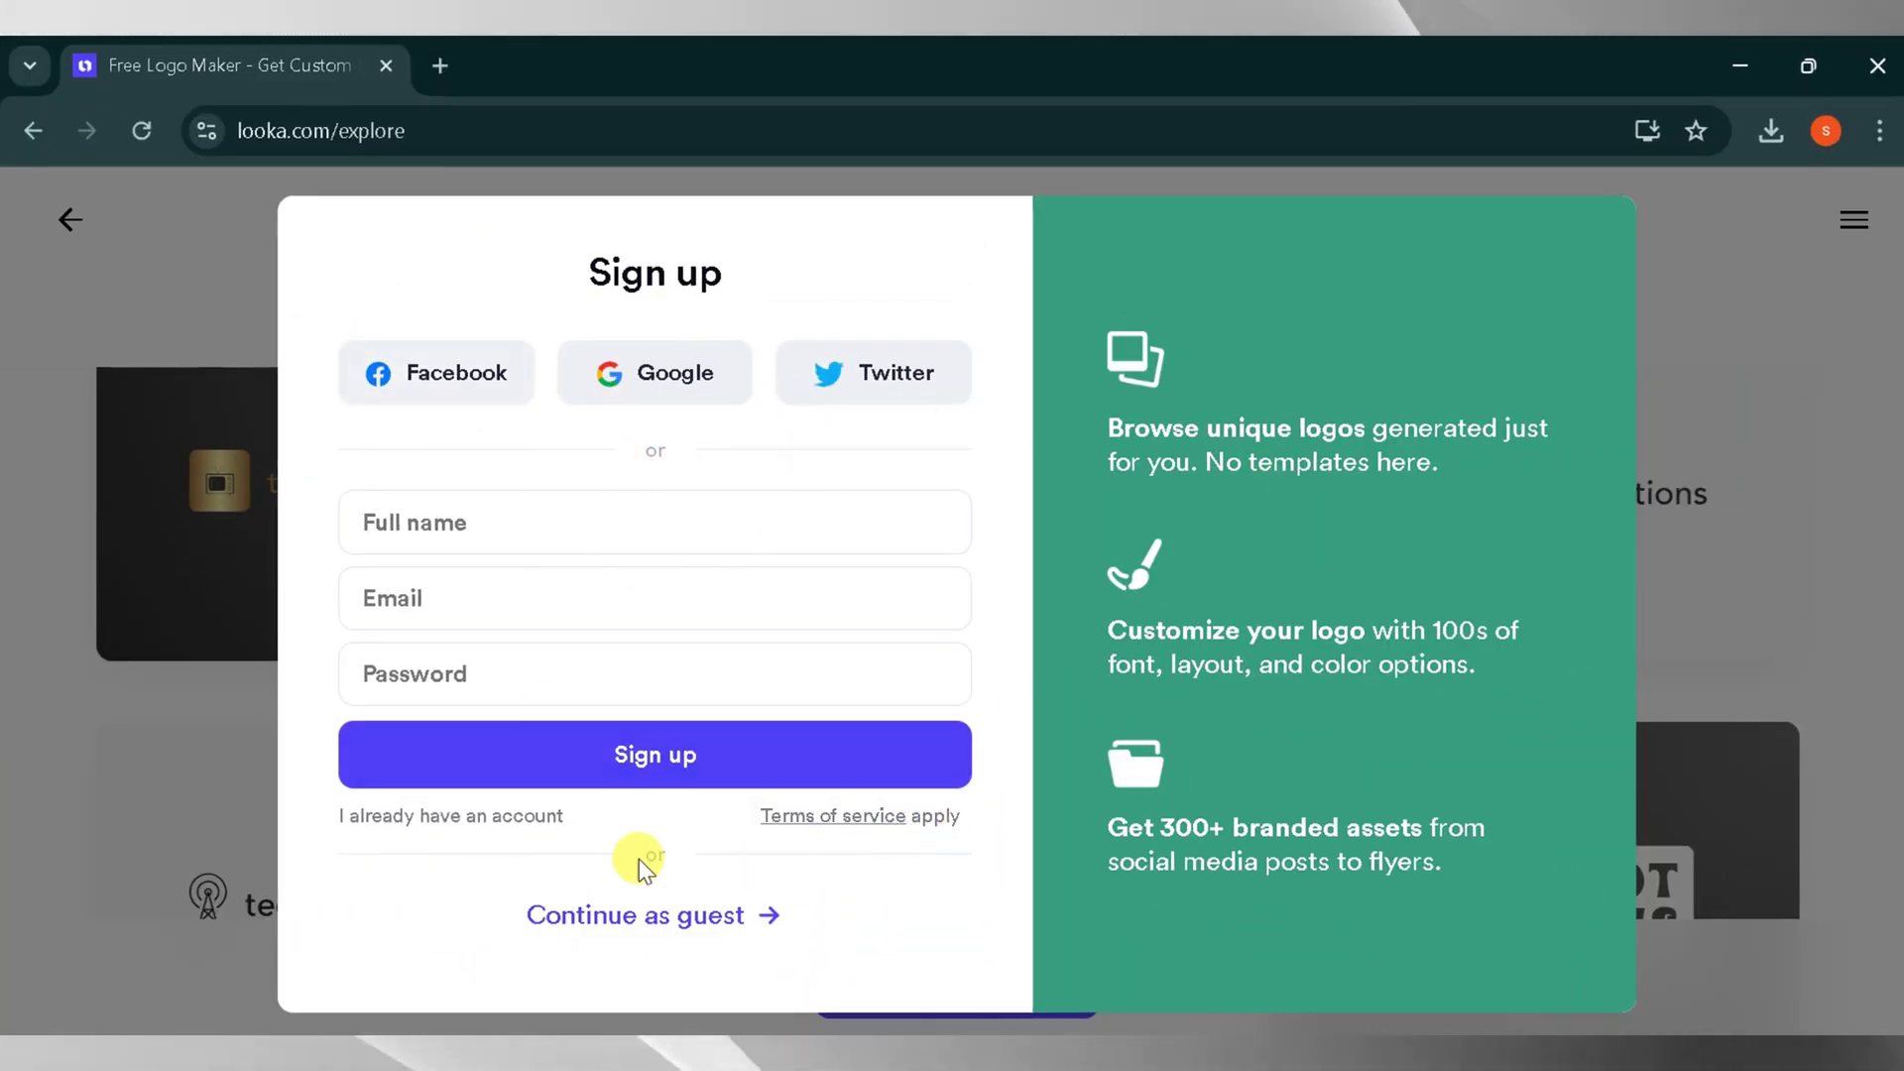
pyautogui.click(665, 912)
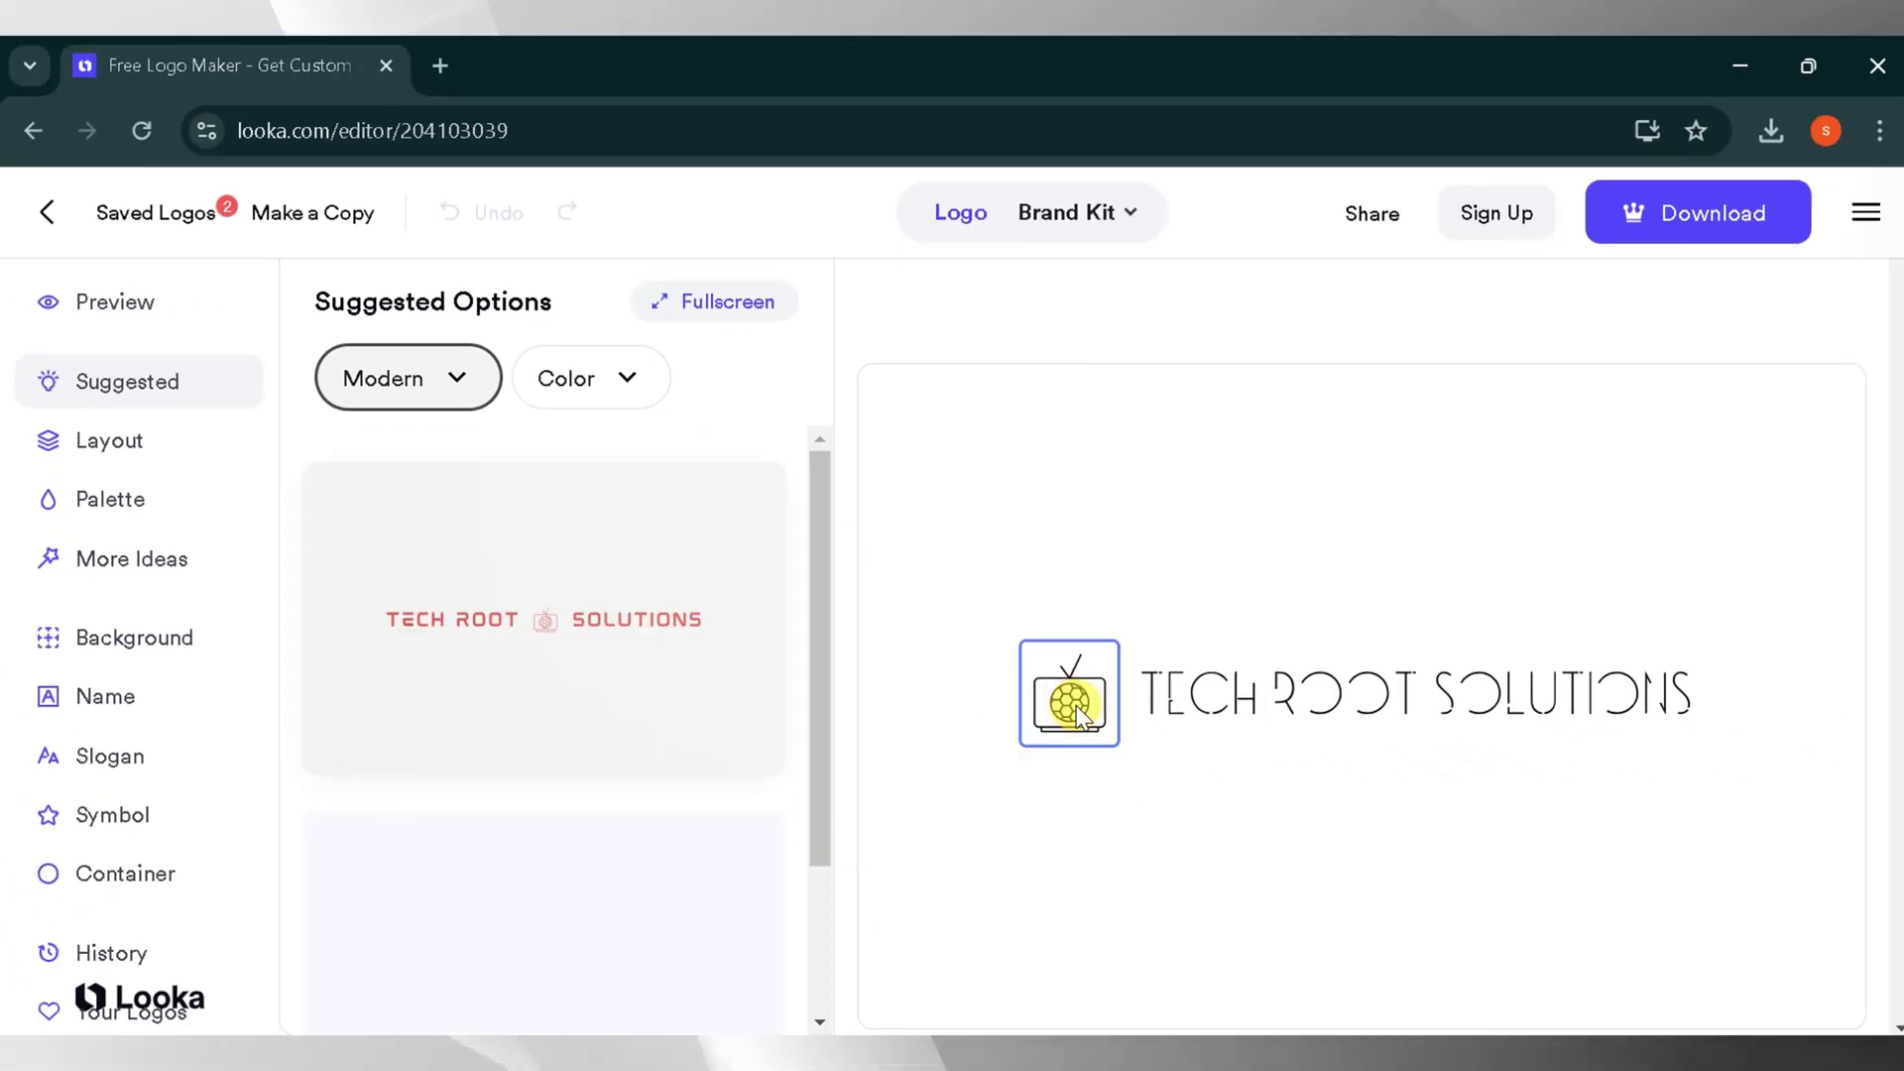
# Recolour the logo's name text red in the editor.
pyautogui.click(1079, 714)
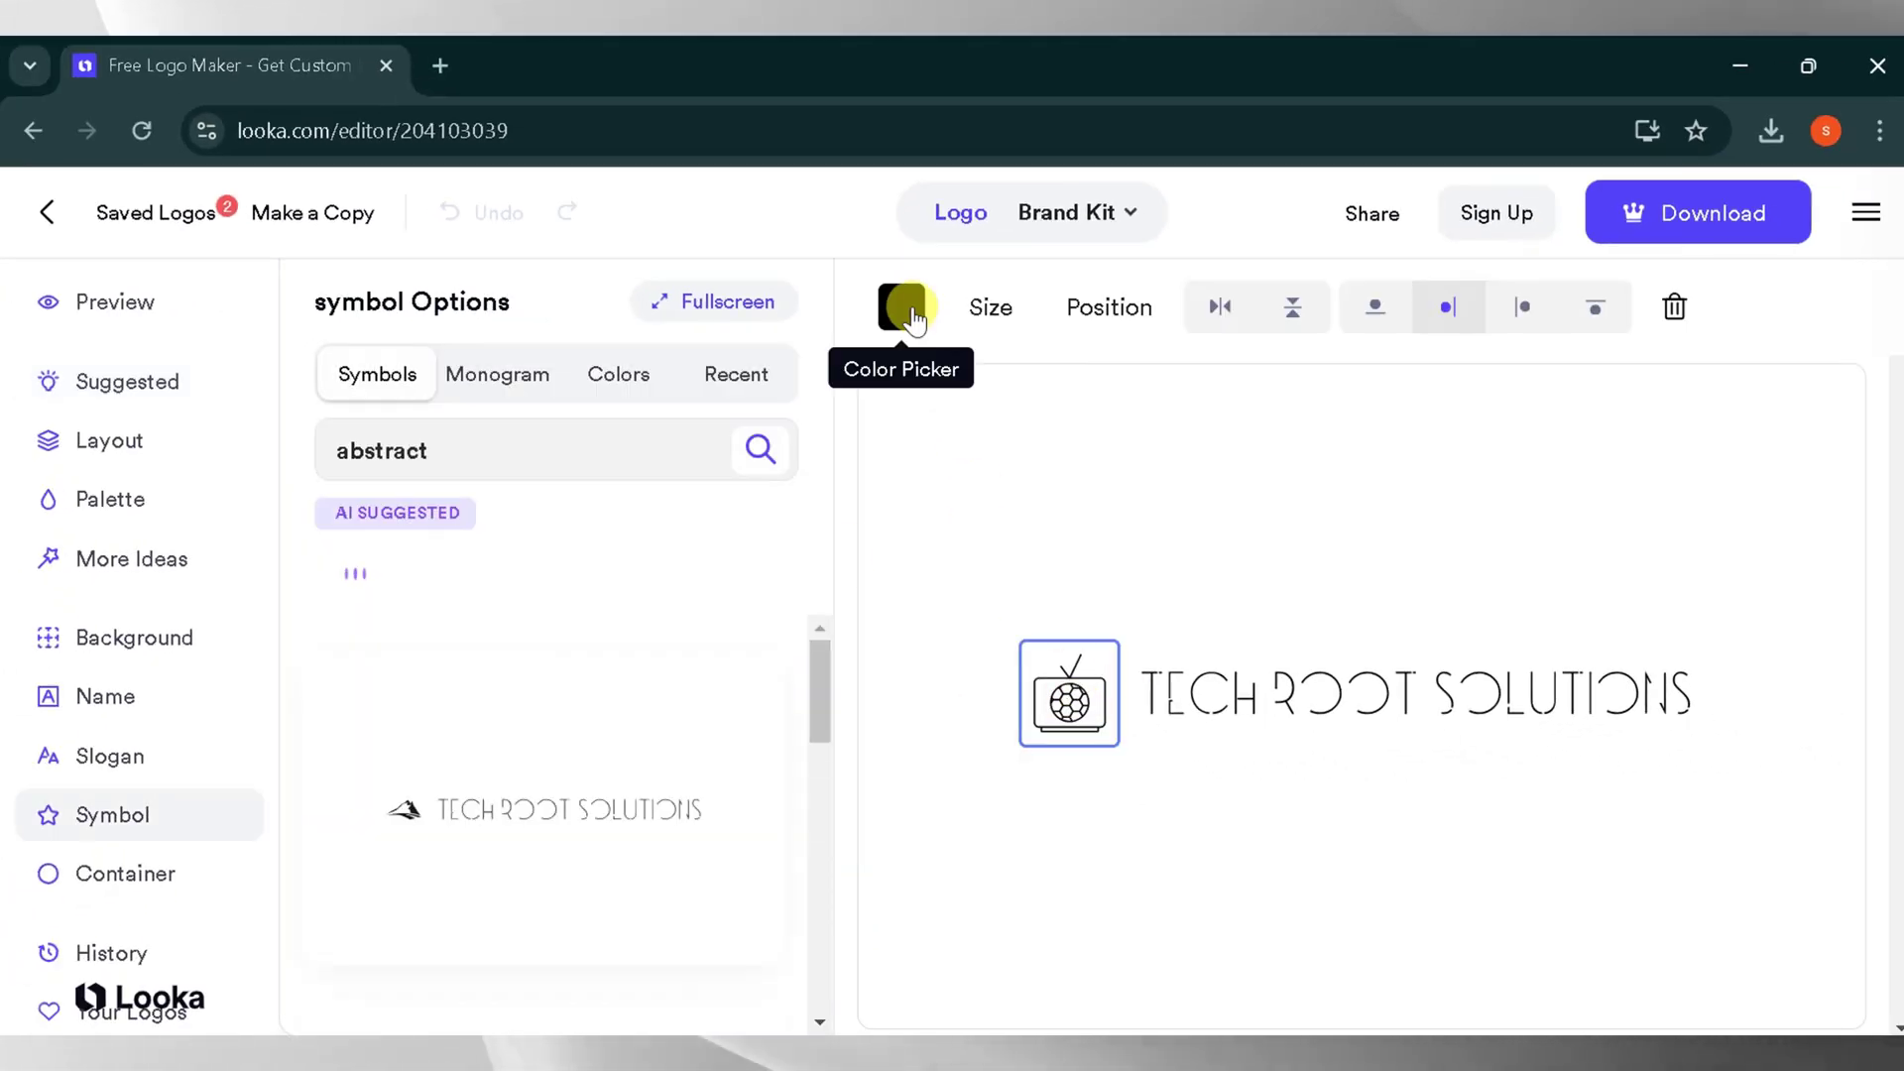
pyautogui.click(902, 307)
pyautogui.click(967, 565)
pyautogui.click(1246, 699)
pyautogui.click(902, 307)
pyautogui.click(1036, 458)
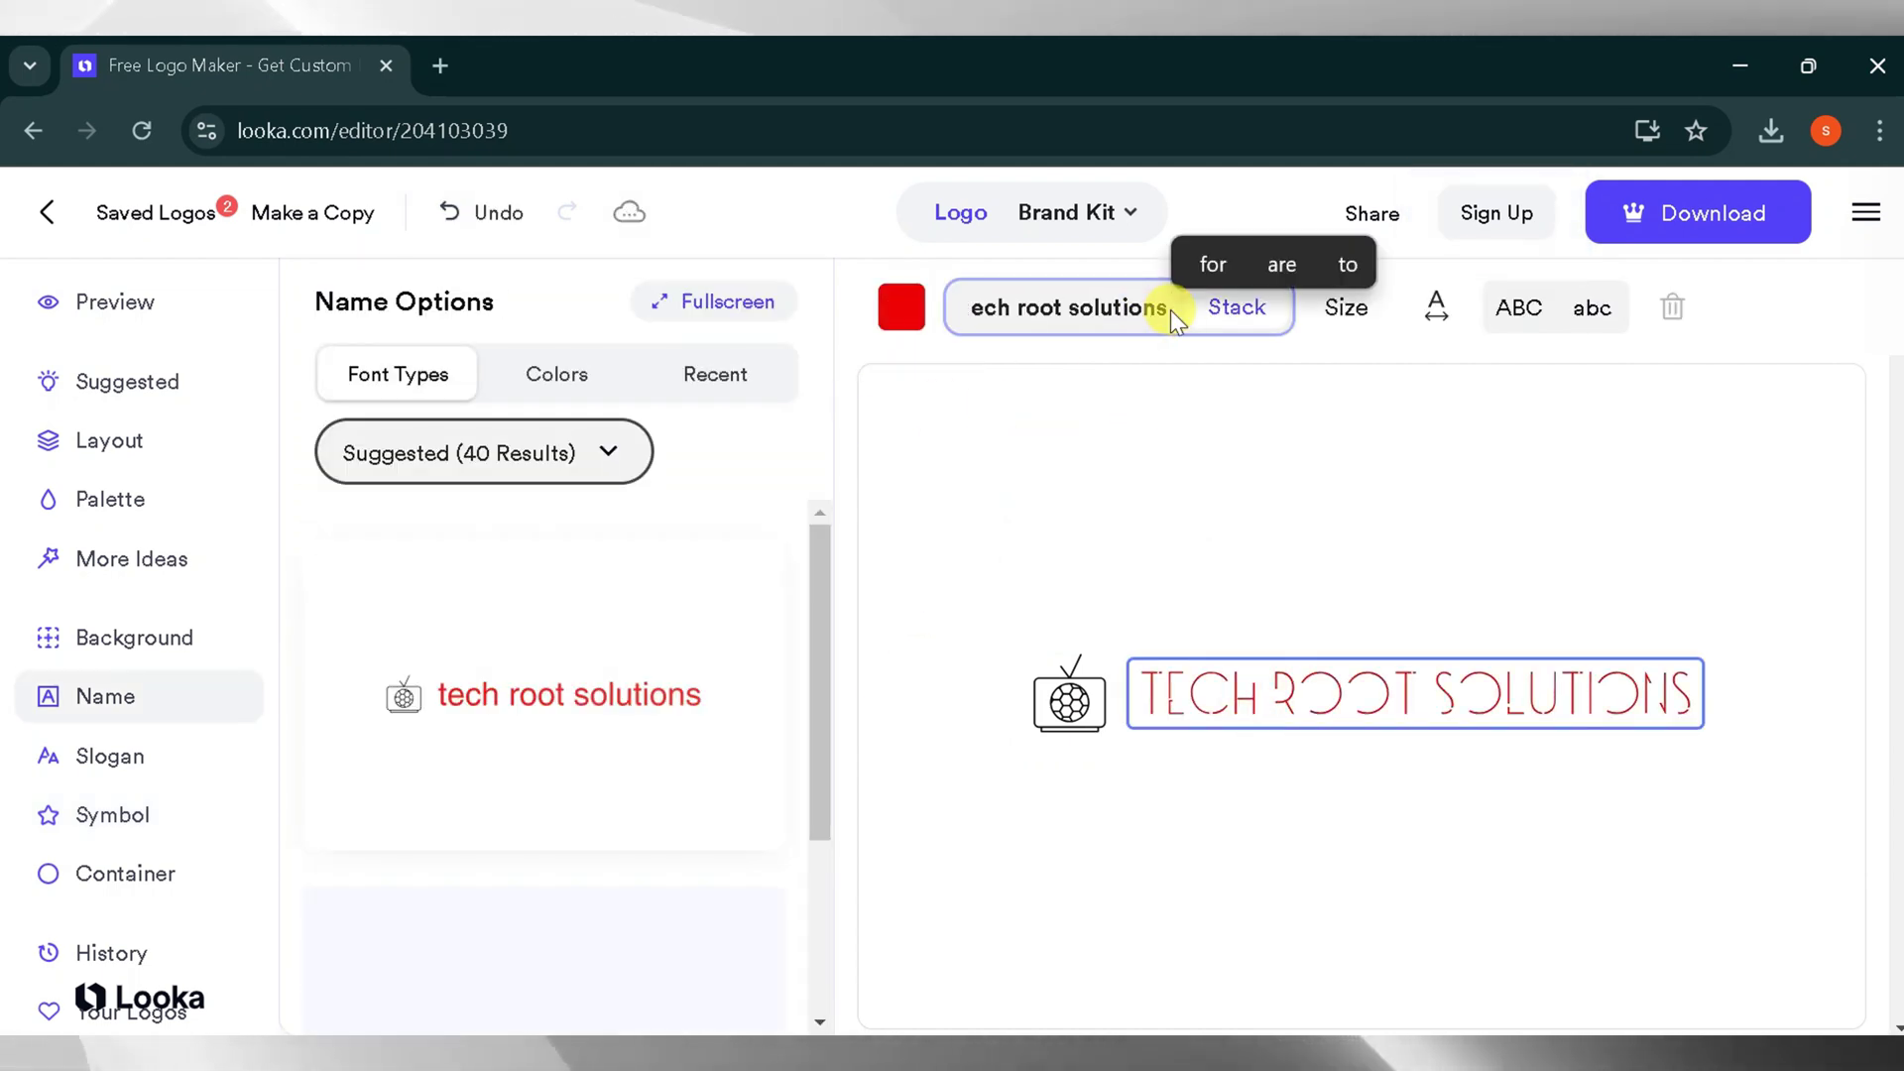
pyautogui.write('yo')
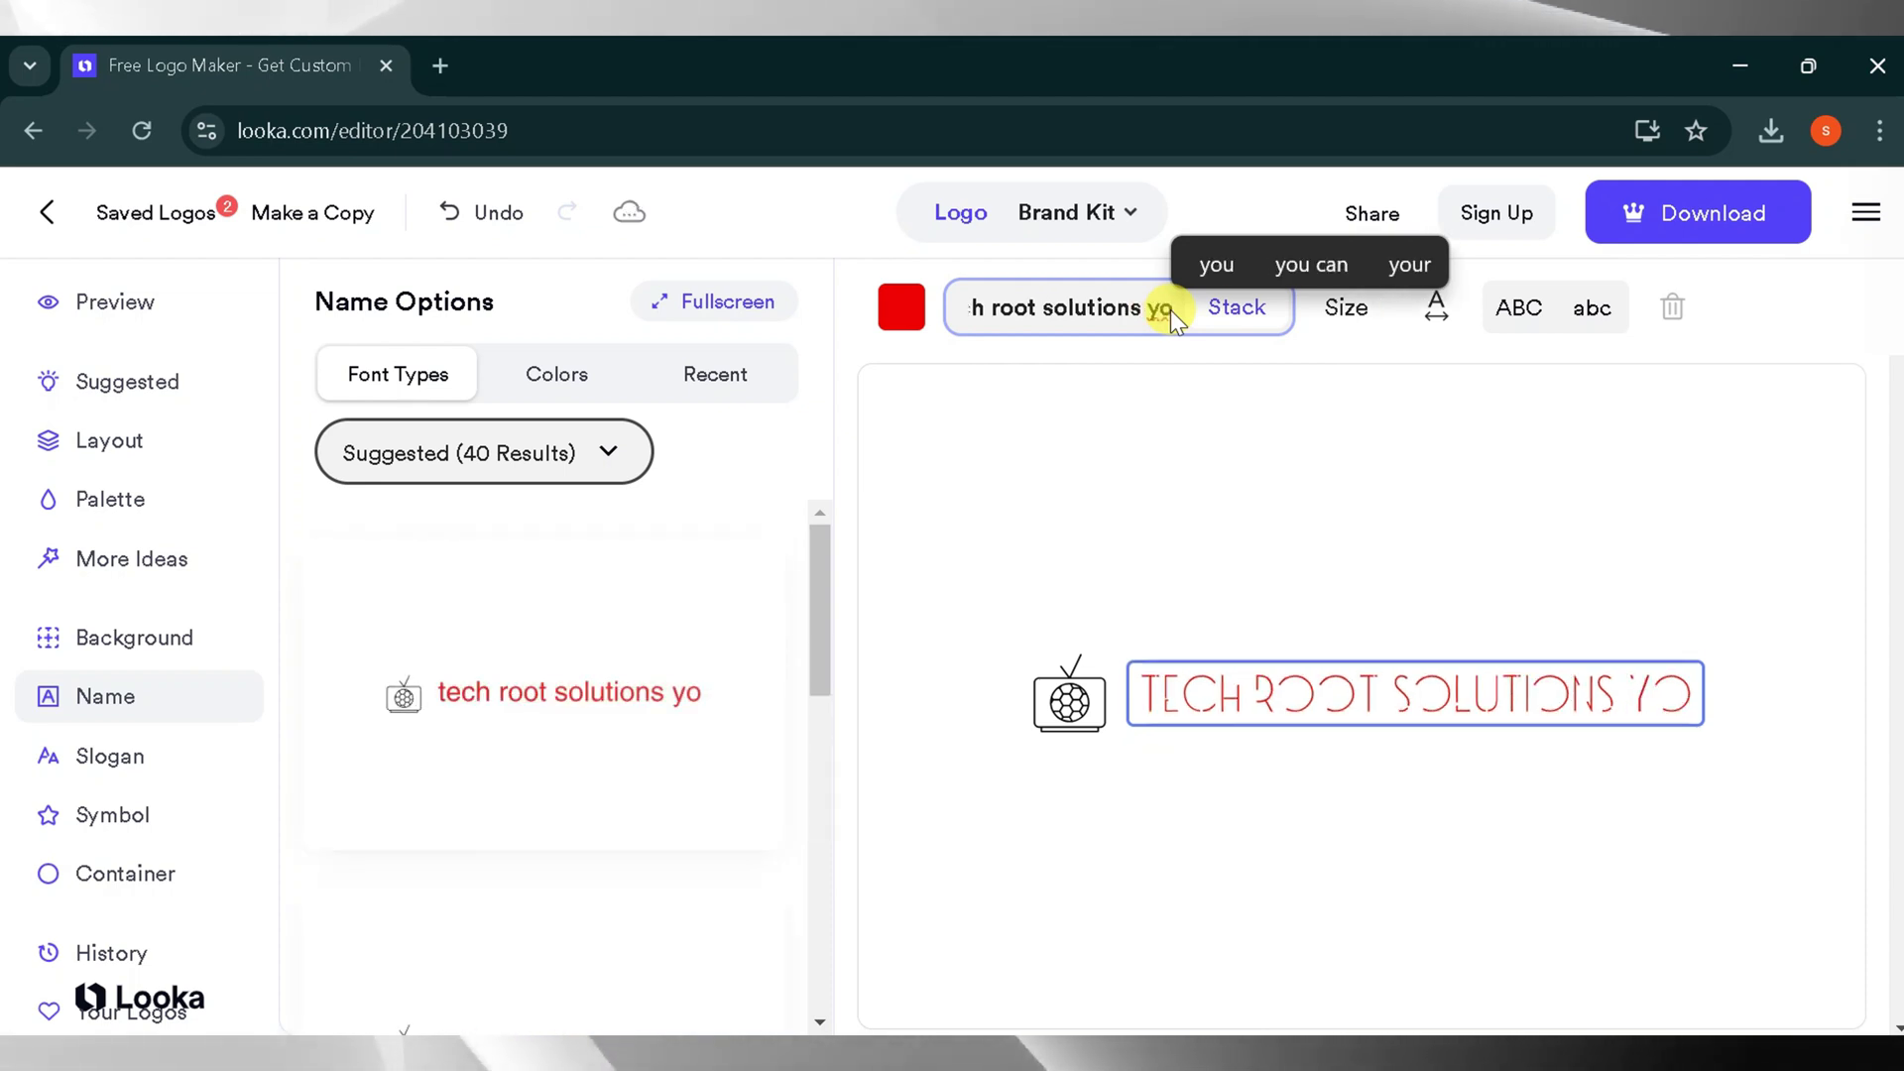
pyautogui.write('utube')
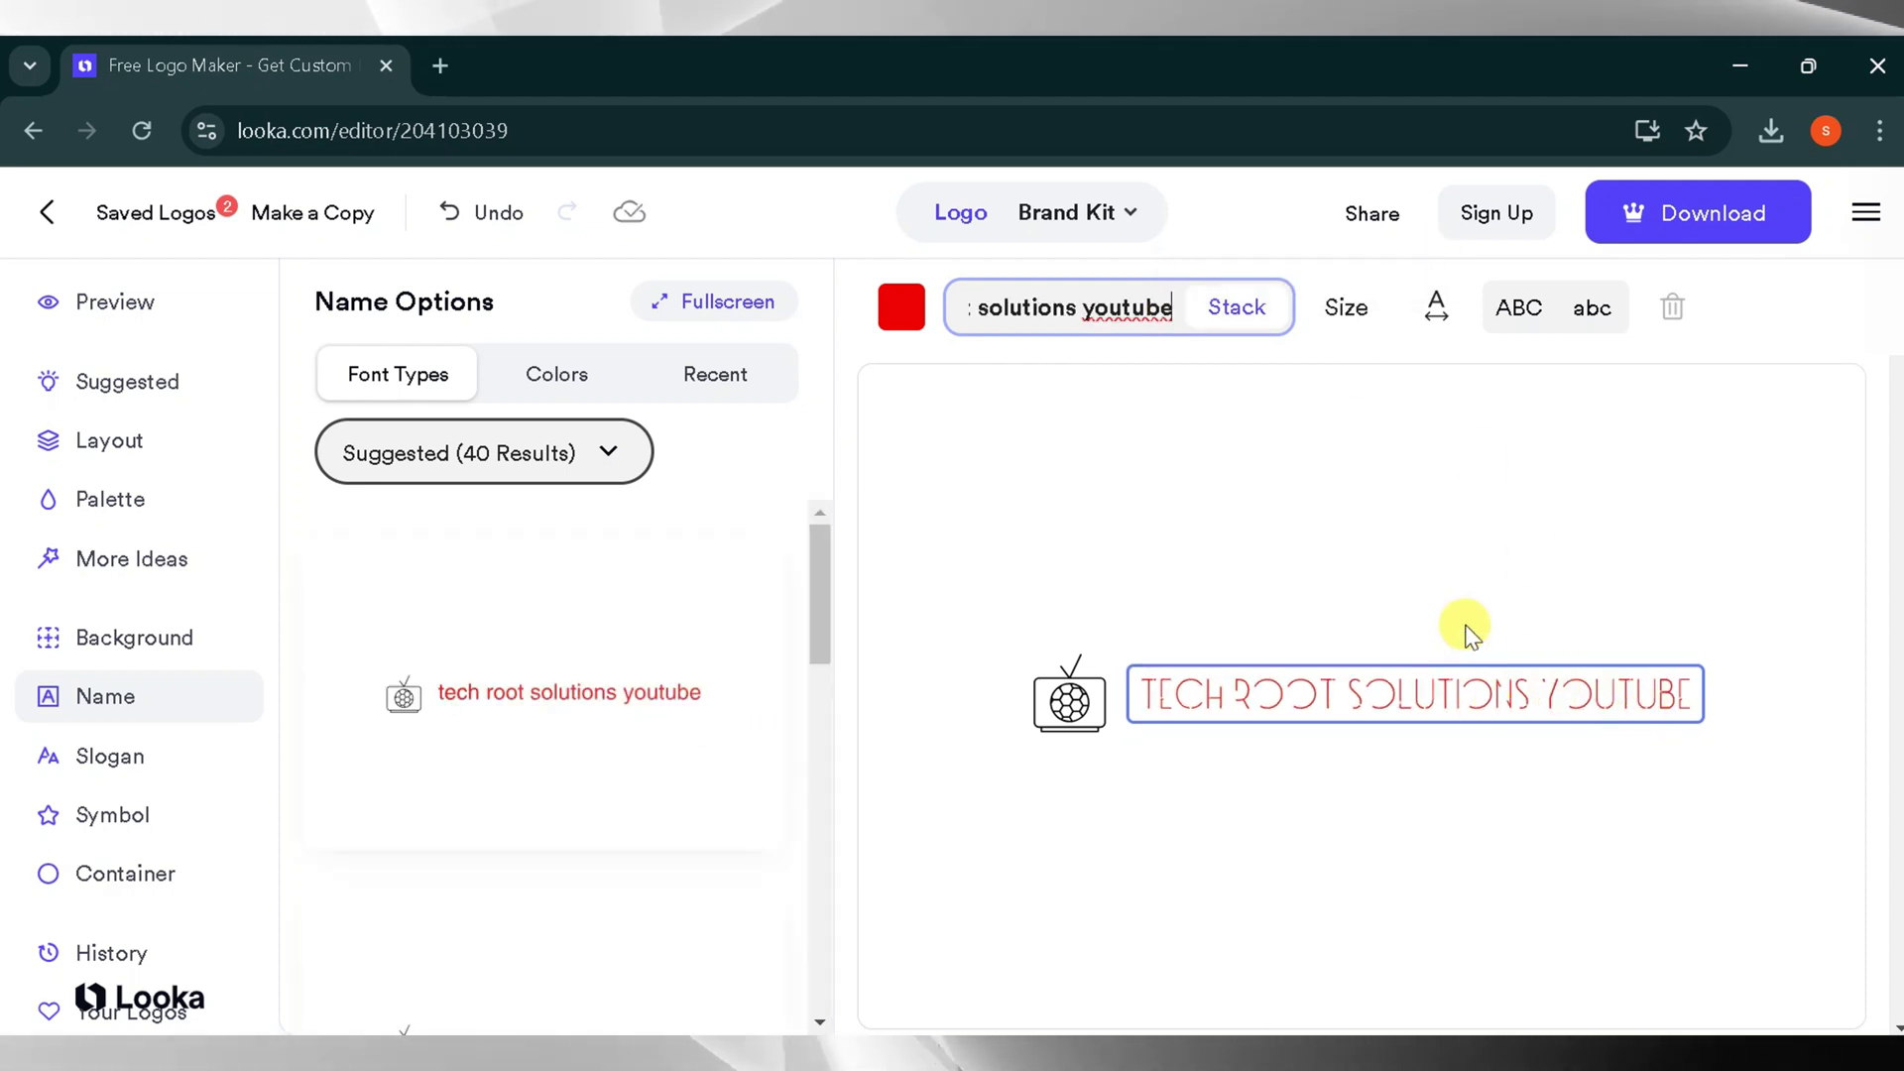
pyautogui.press('BackSpace')
pyautogui.press('BackSpace')
pyautogui.press('BackSpace')
pyautogui.press('BackSpace')
pyautogui.press('BackSpace')
pyautogui.press('BackSpace')
pyautogui.press('BackSpace')
pyautogui.press('BackSpace')
pyautogui.click(1324, 575)
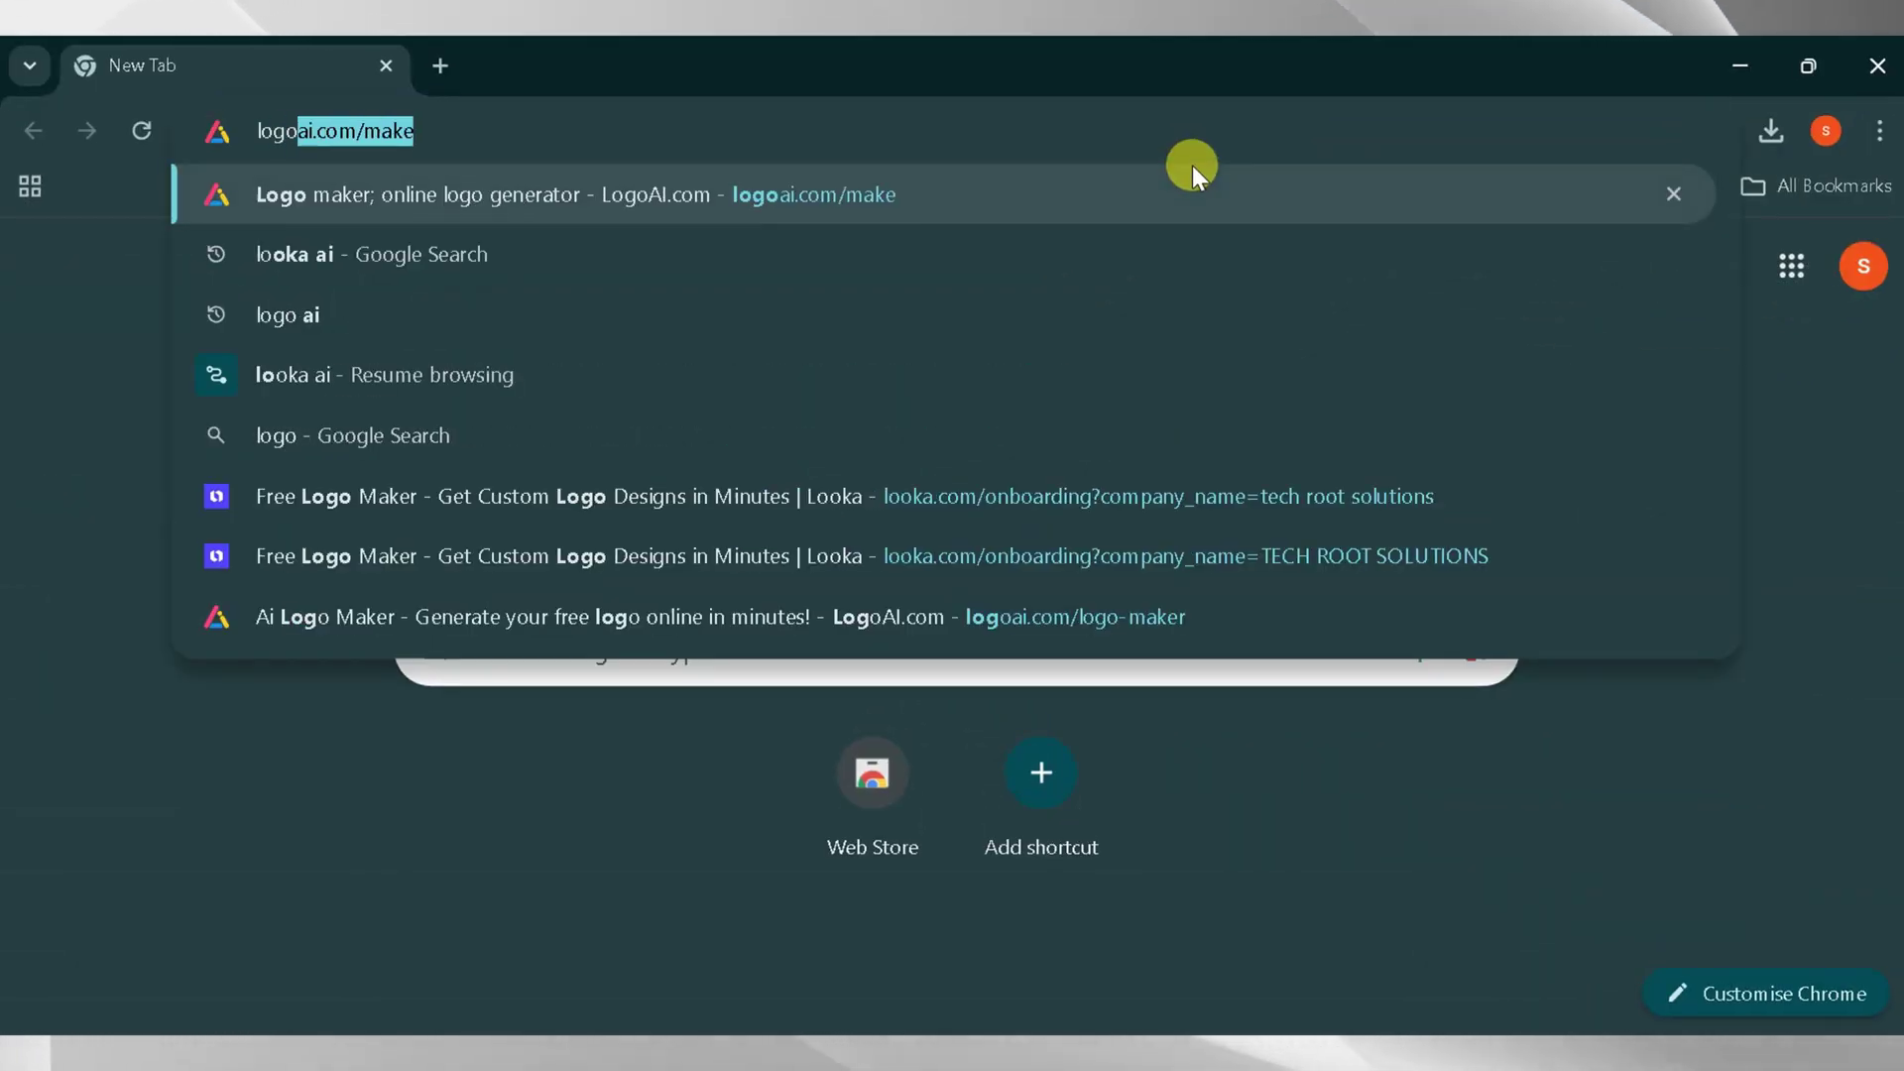
# Open the LogoAI logo maker and enter 'tech root solutions' as the logo name.
pyautogui.press('Return')
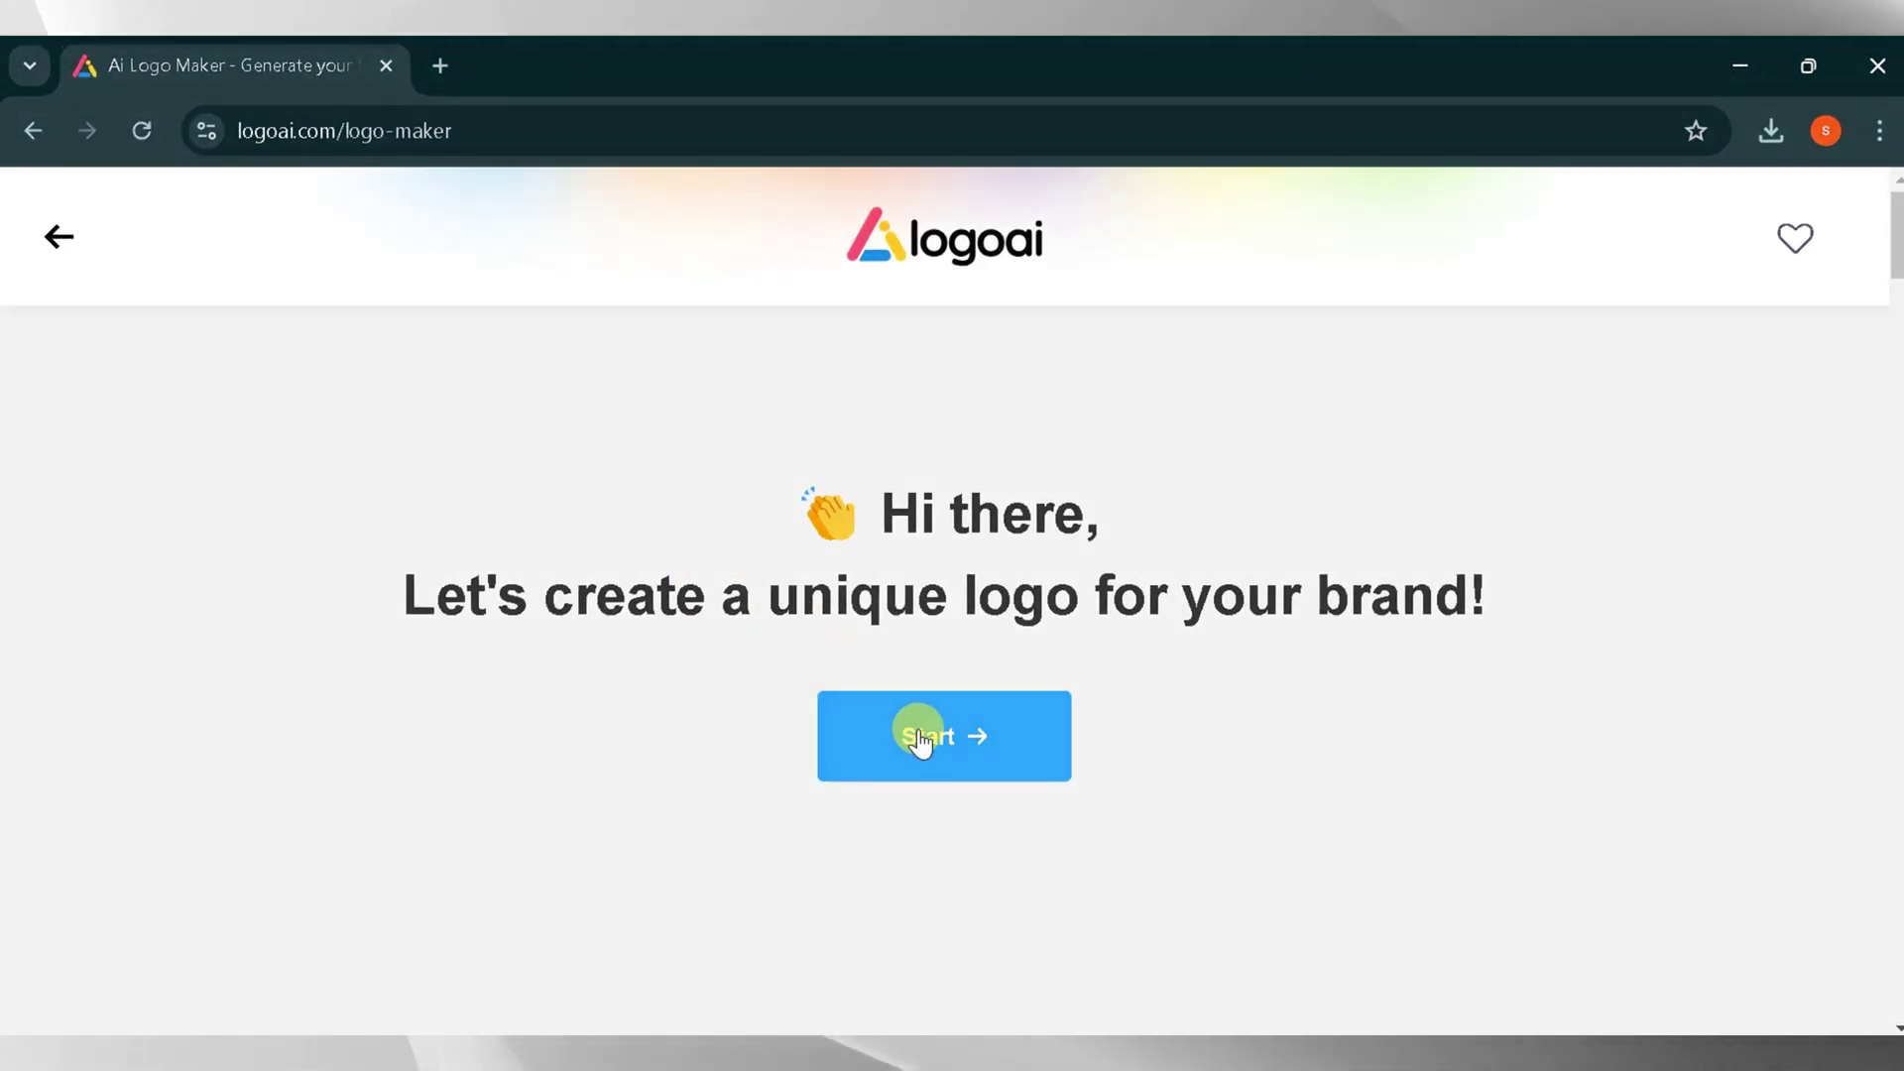
pyautogui.click(921, 738)
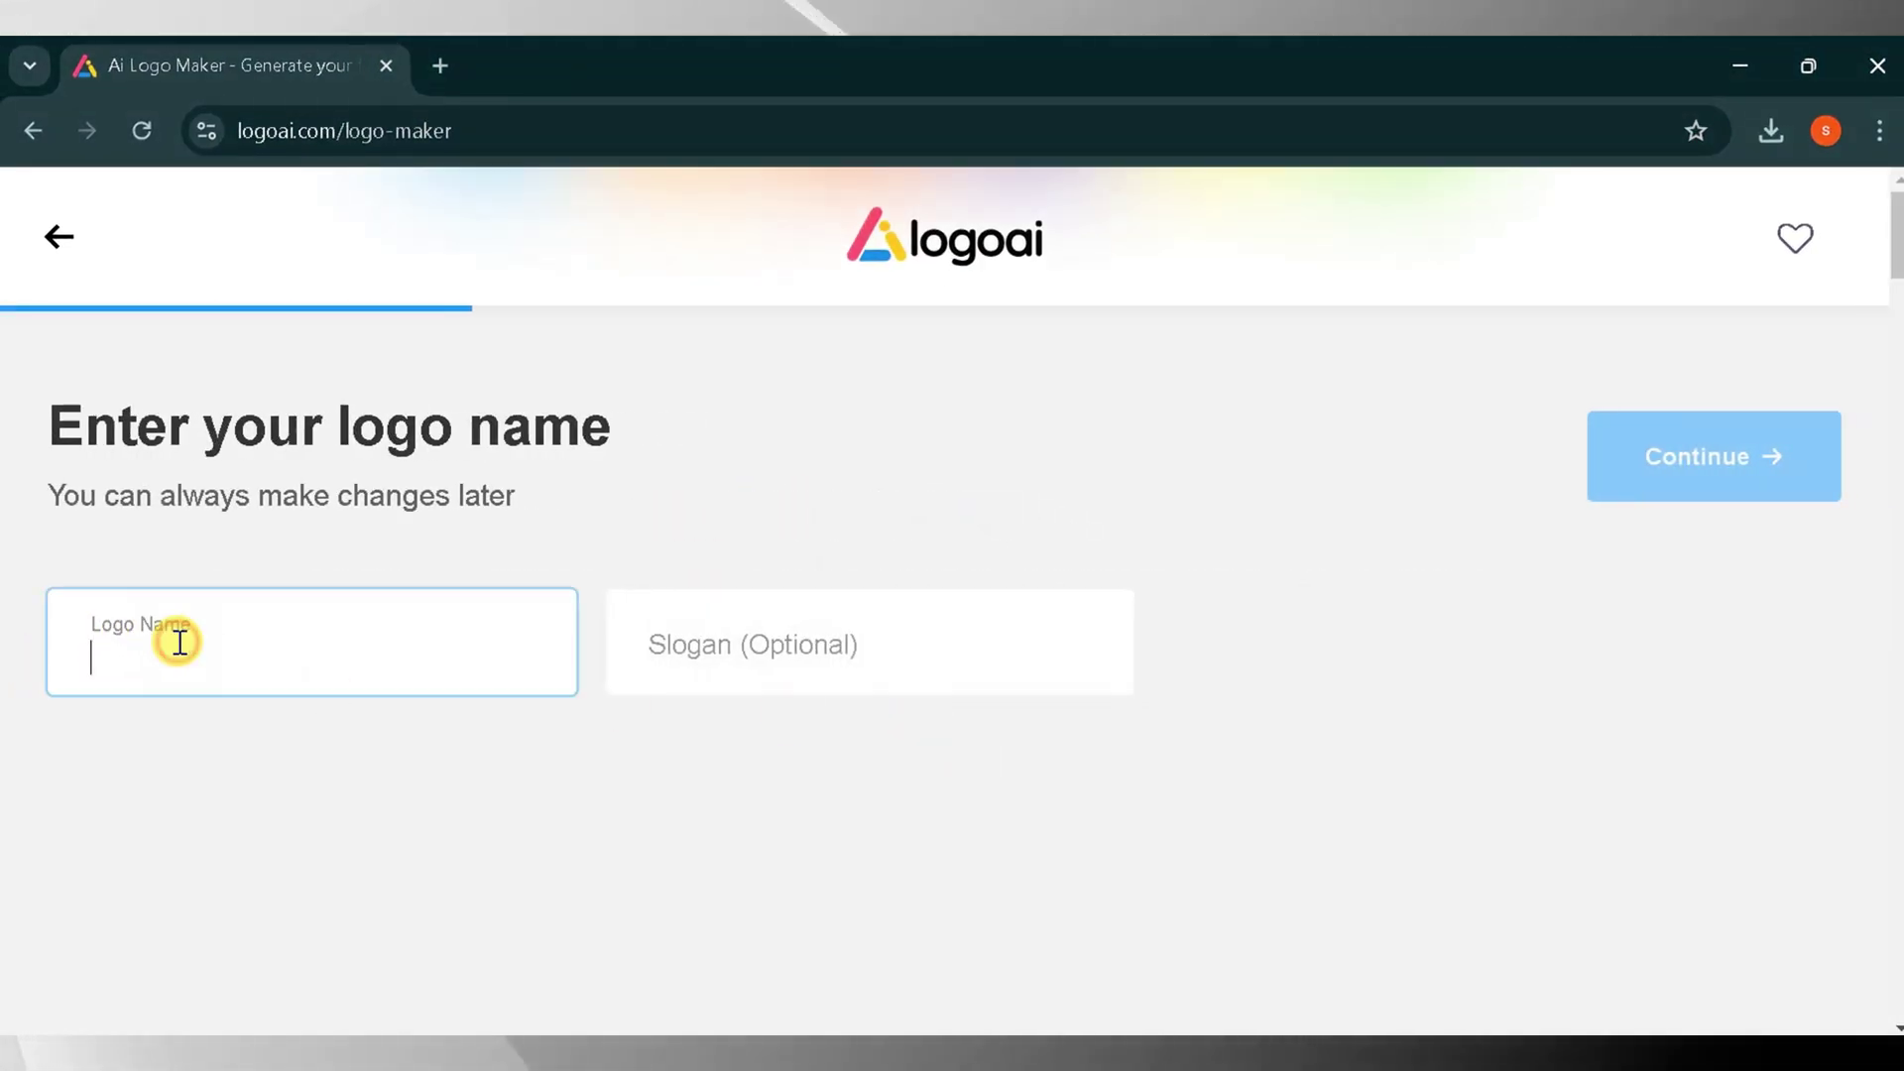
pyautogui.write('tec')
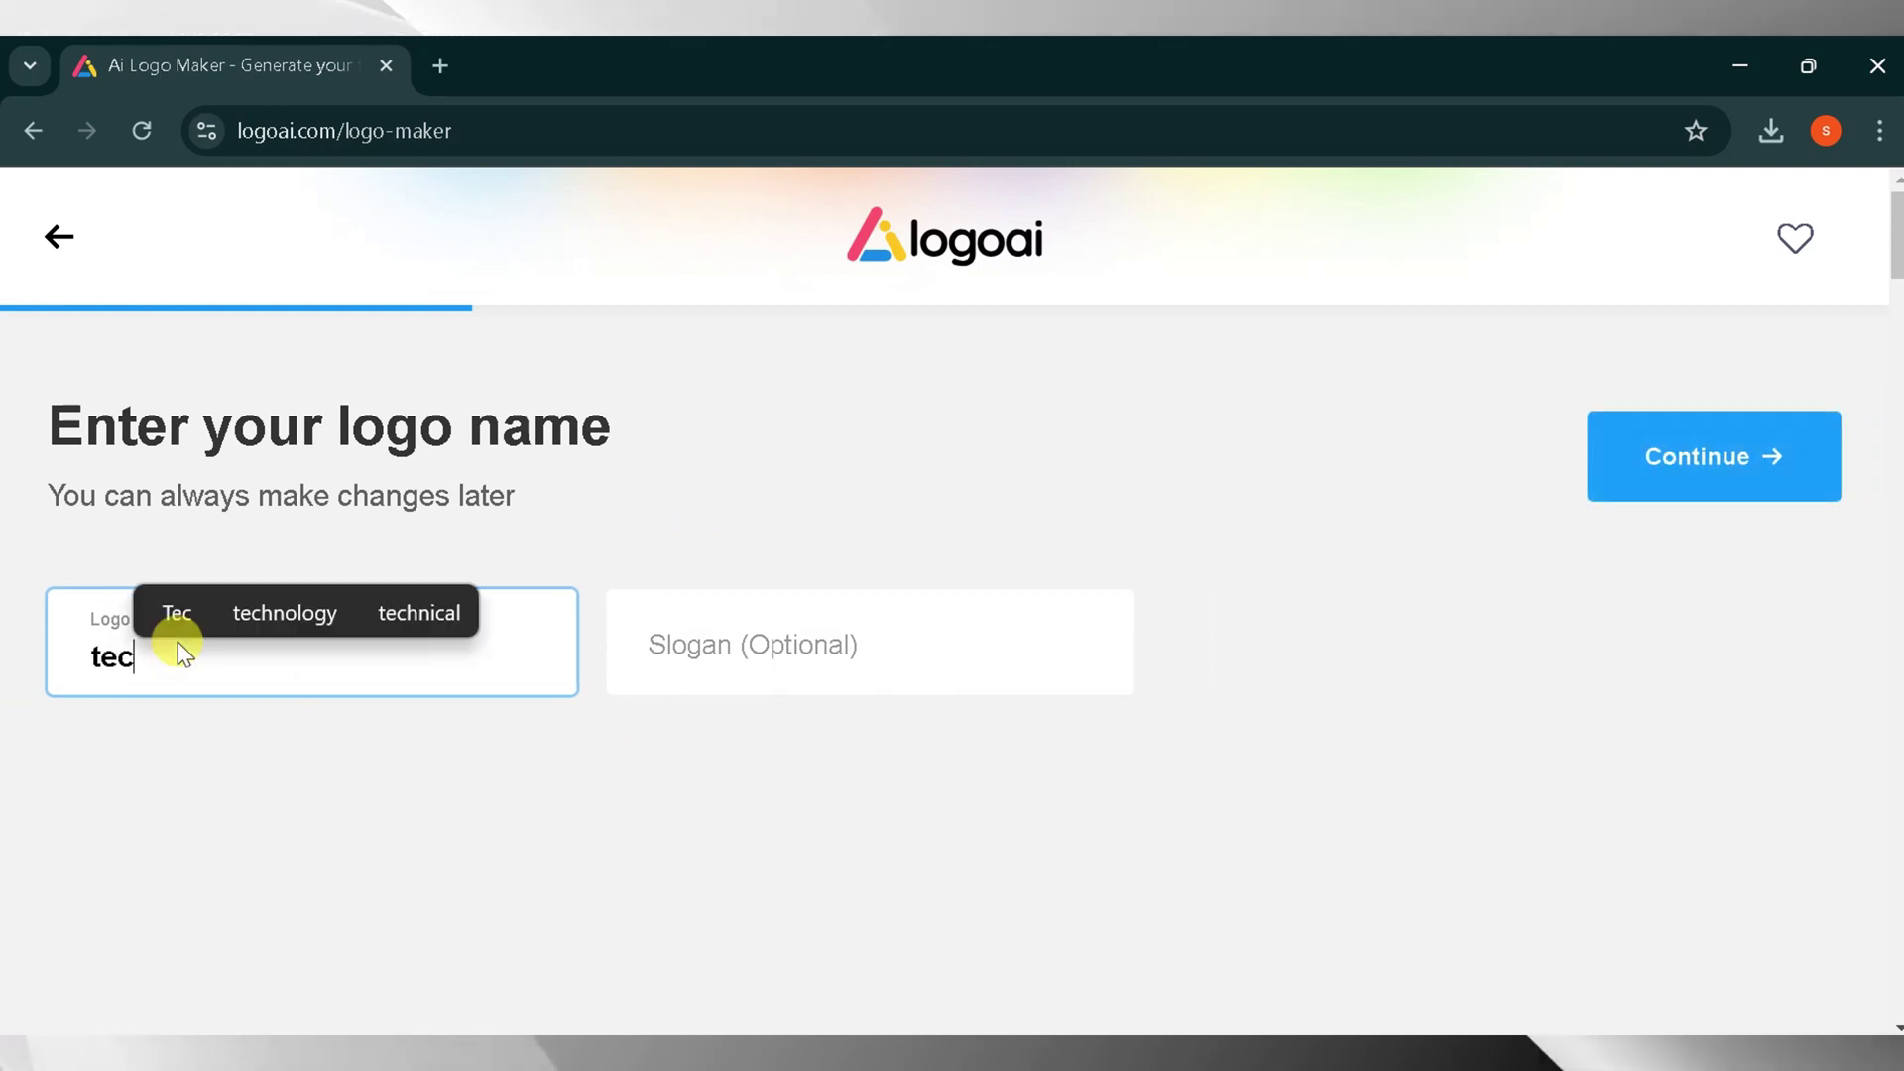
pyautogui.write('h roo')
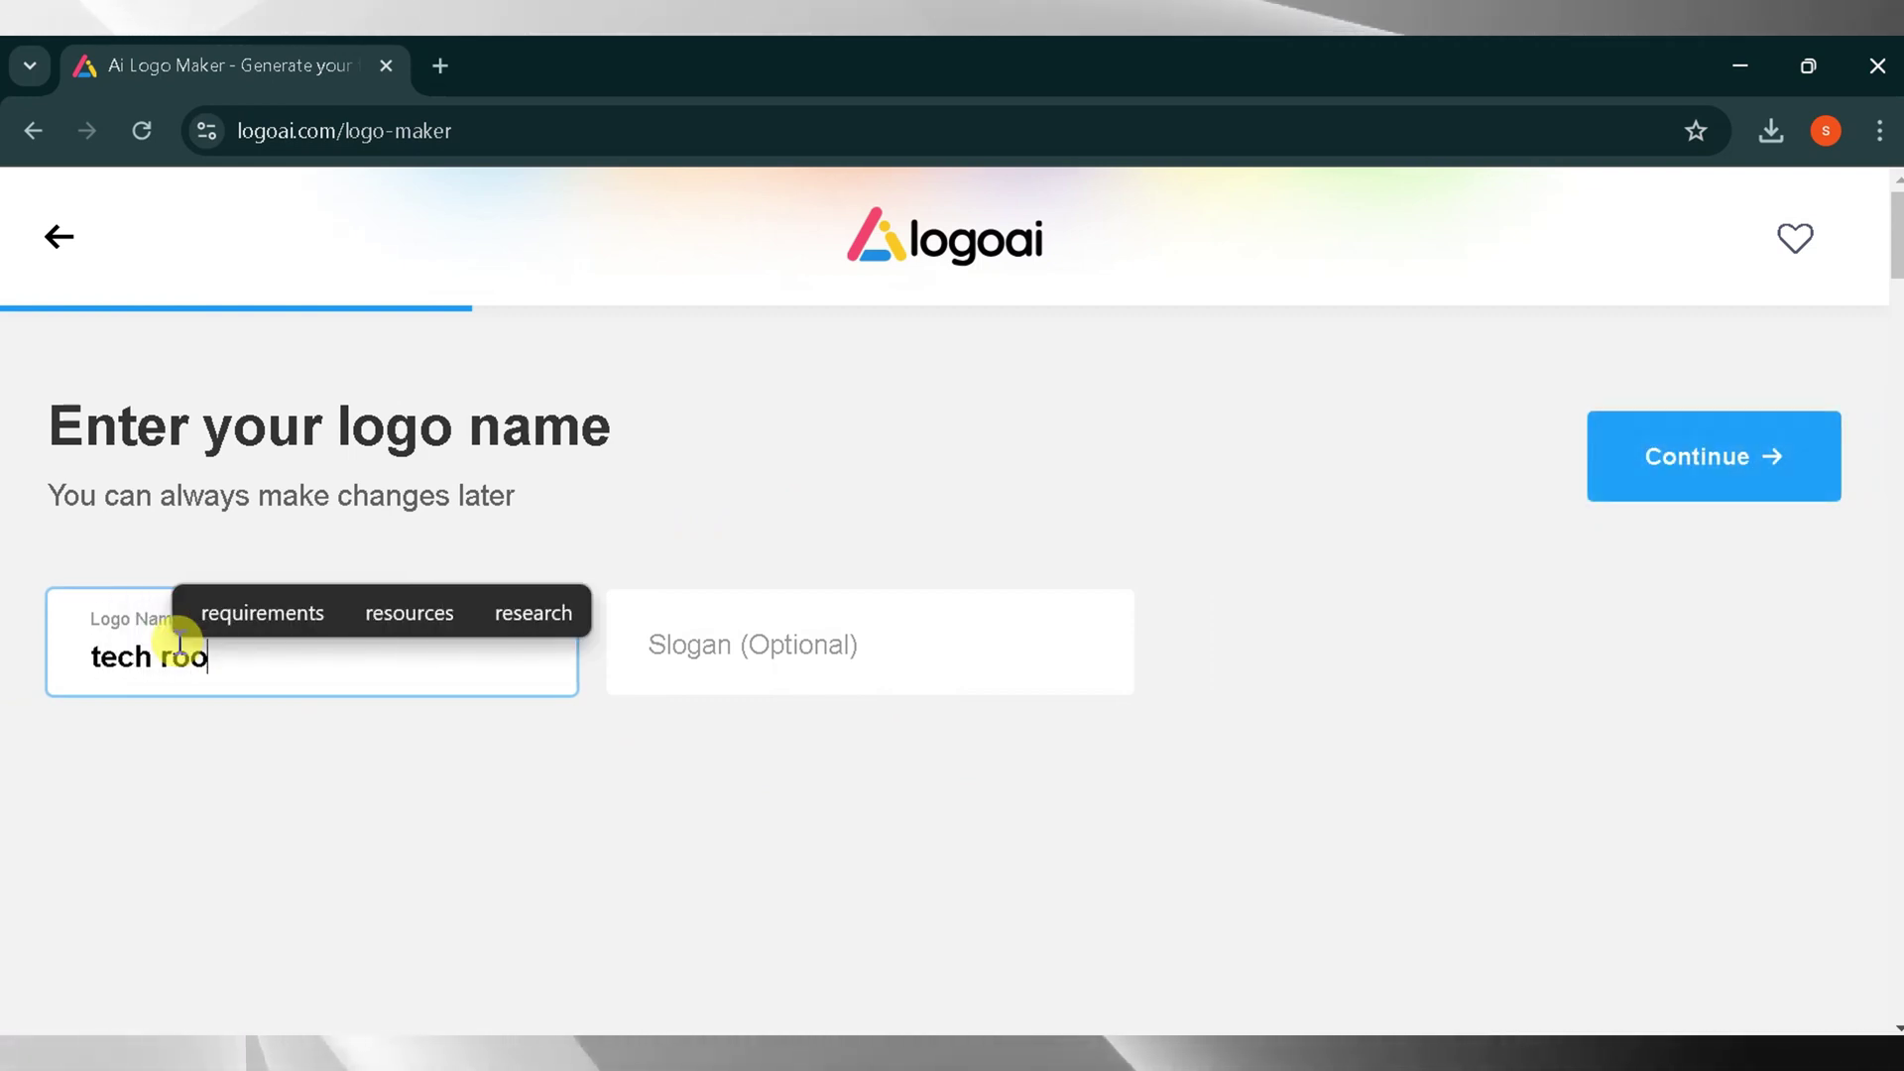
pyautogui.write('t sol')
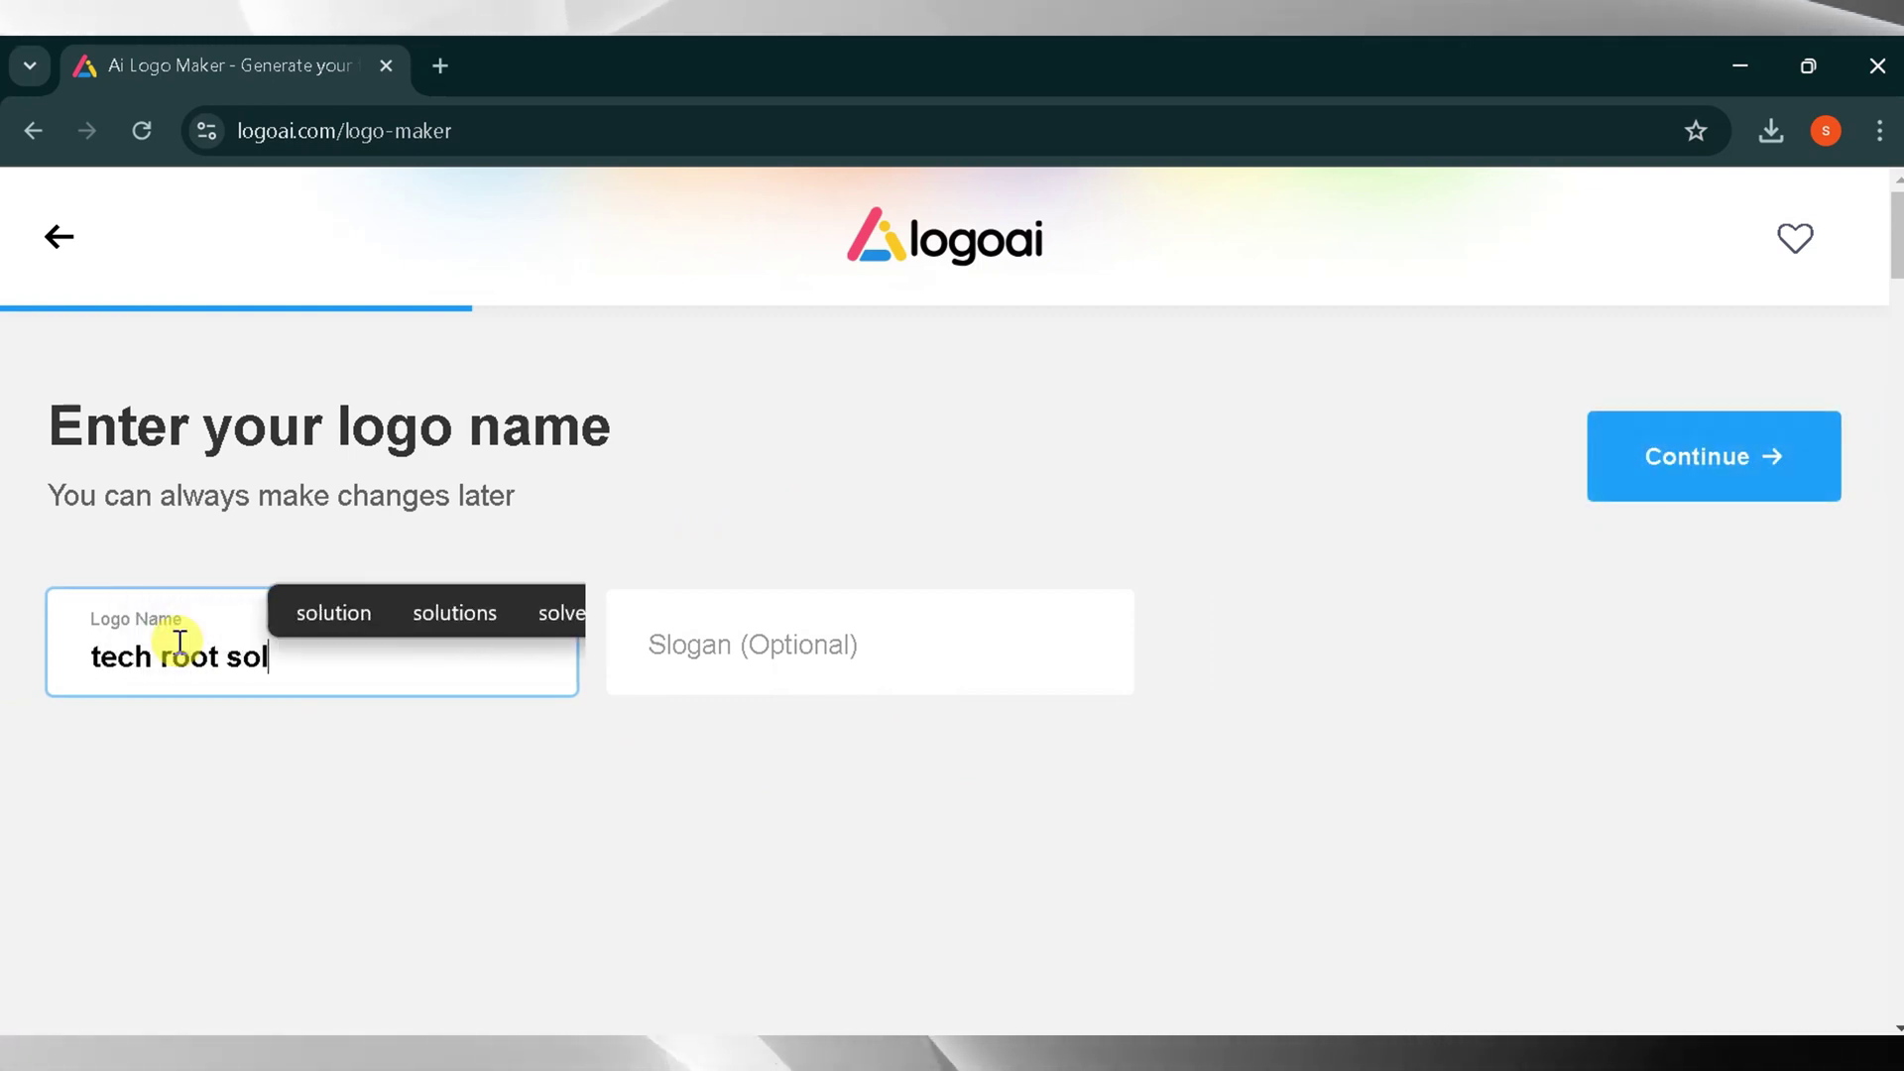
pyautogui.write('utiom')
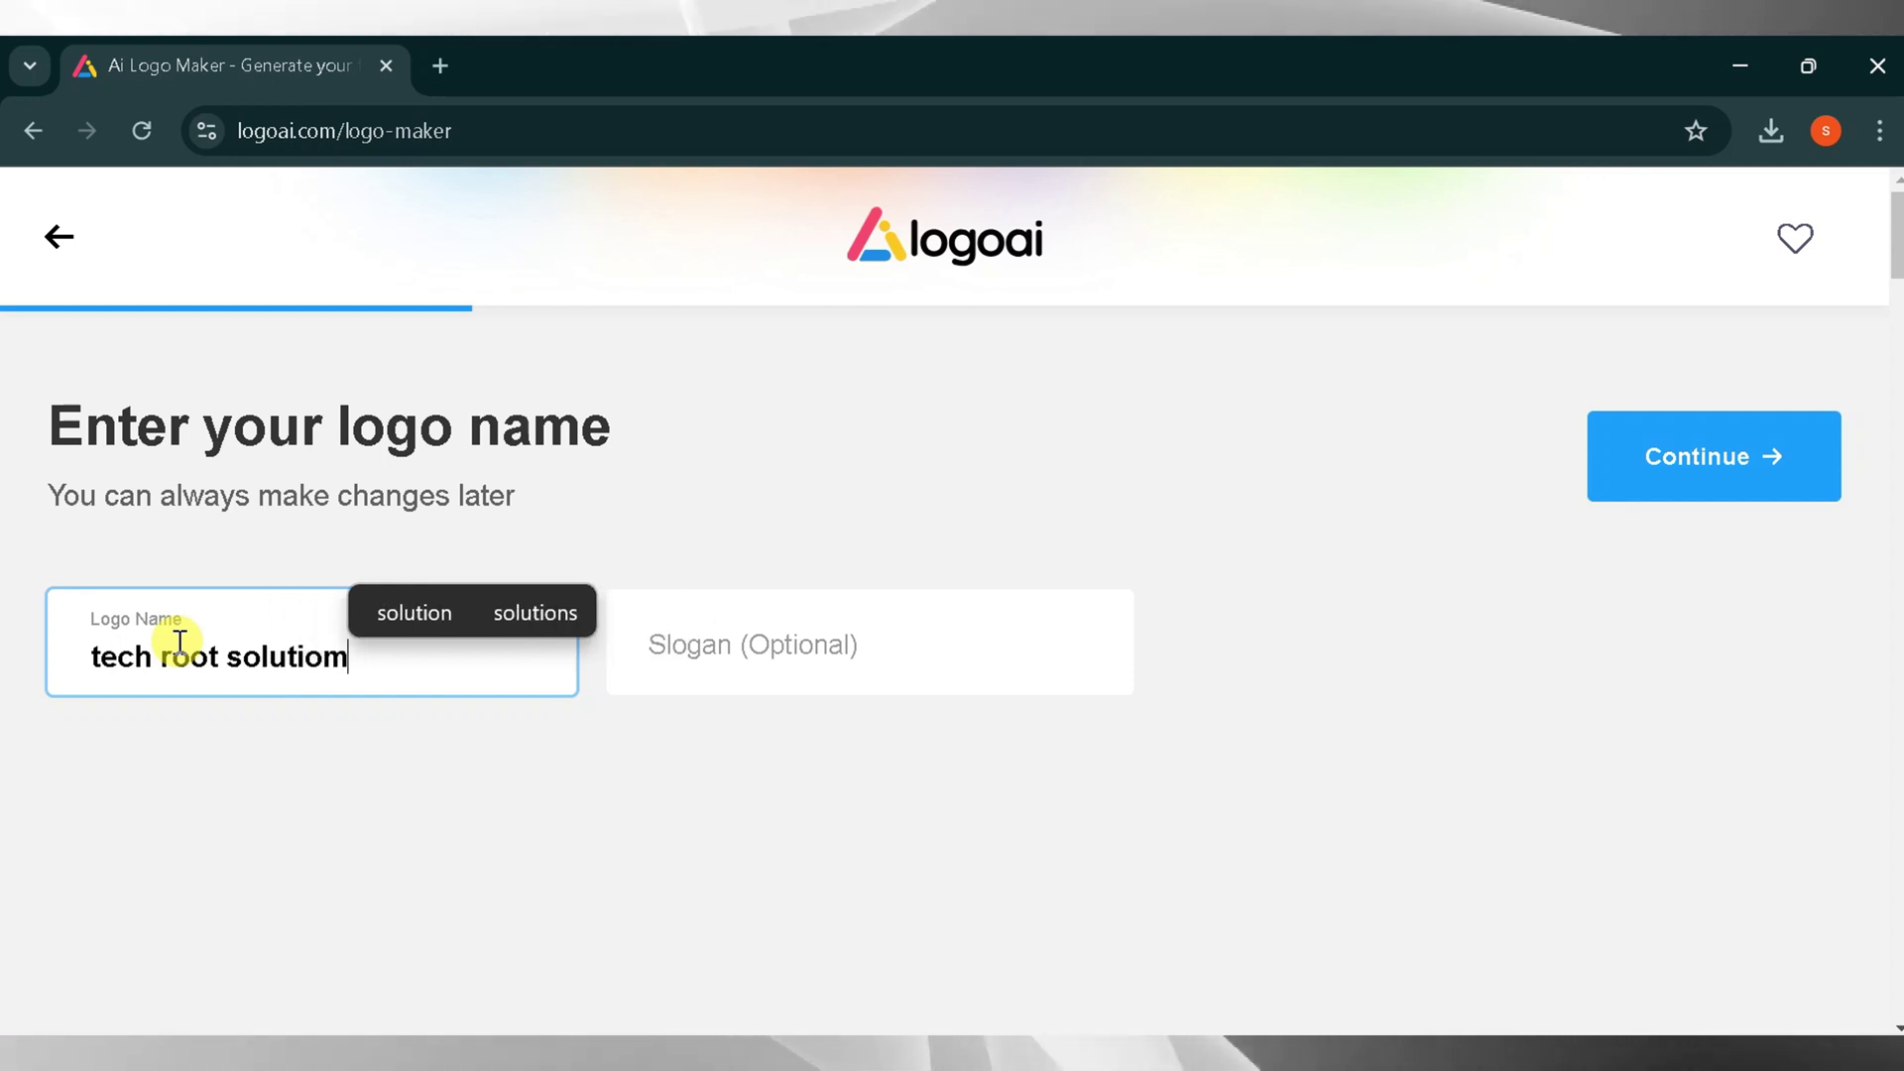
pyautogui.press('BackSpace')
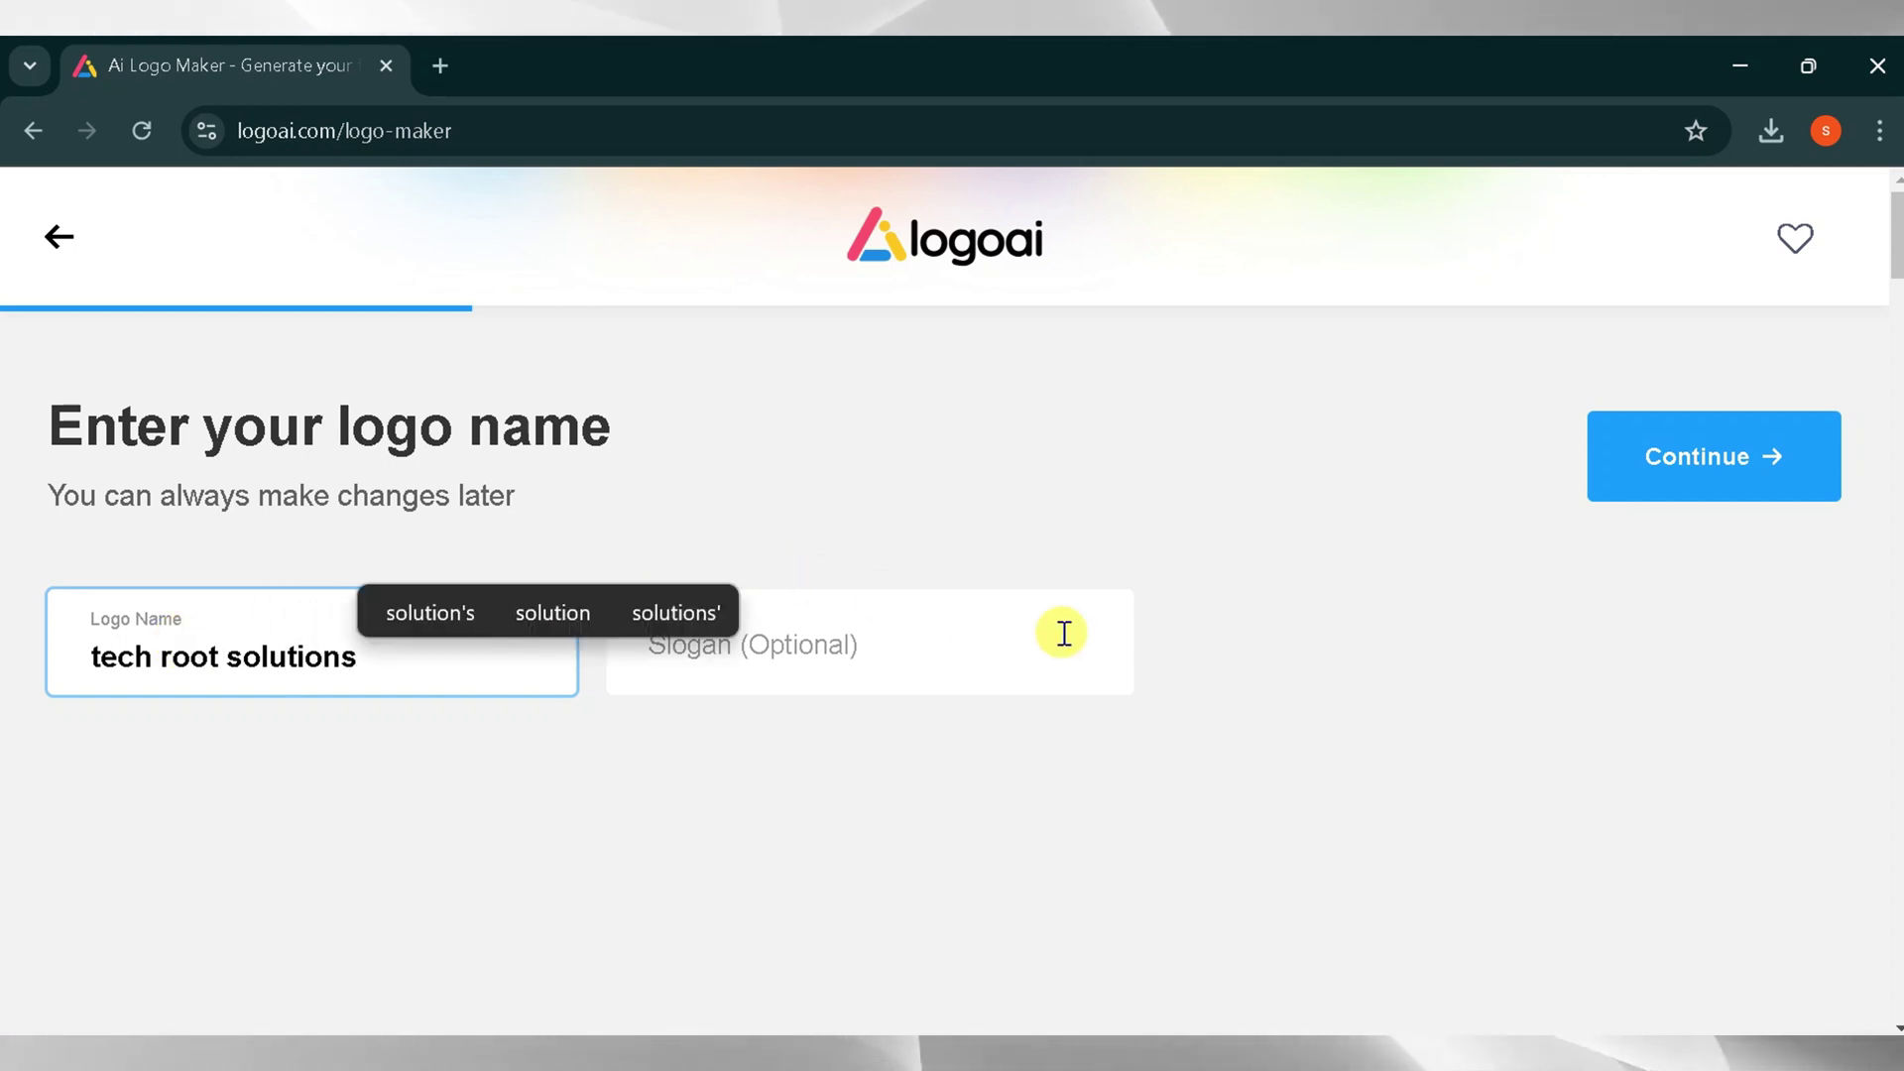
# Set the industry to Technology and choose the Warm colour scheme.
pyautogui.click(1713, 464)
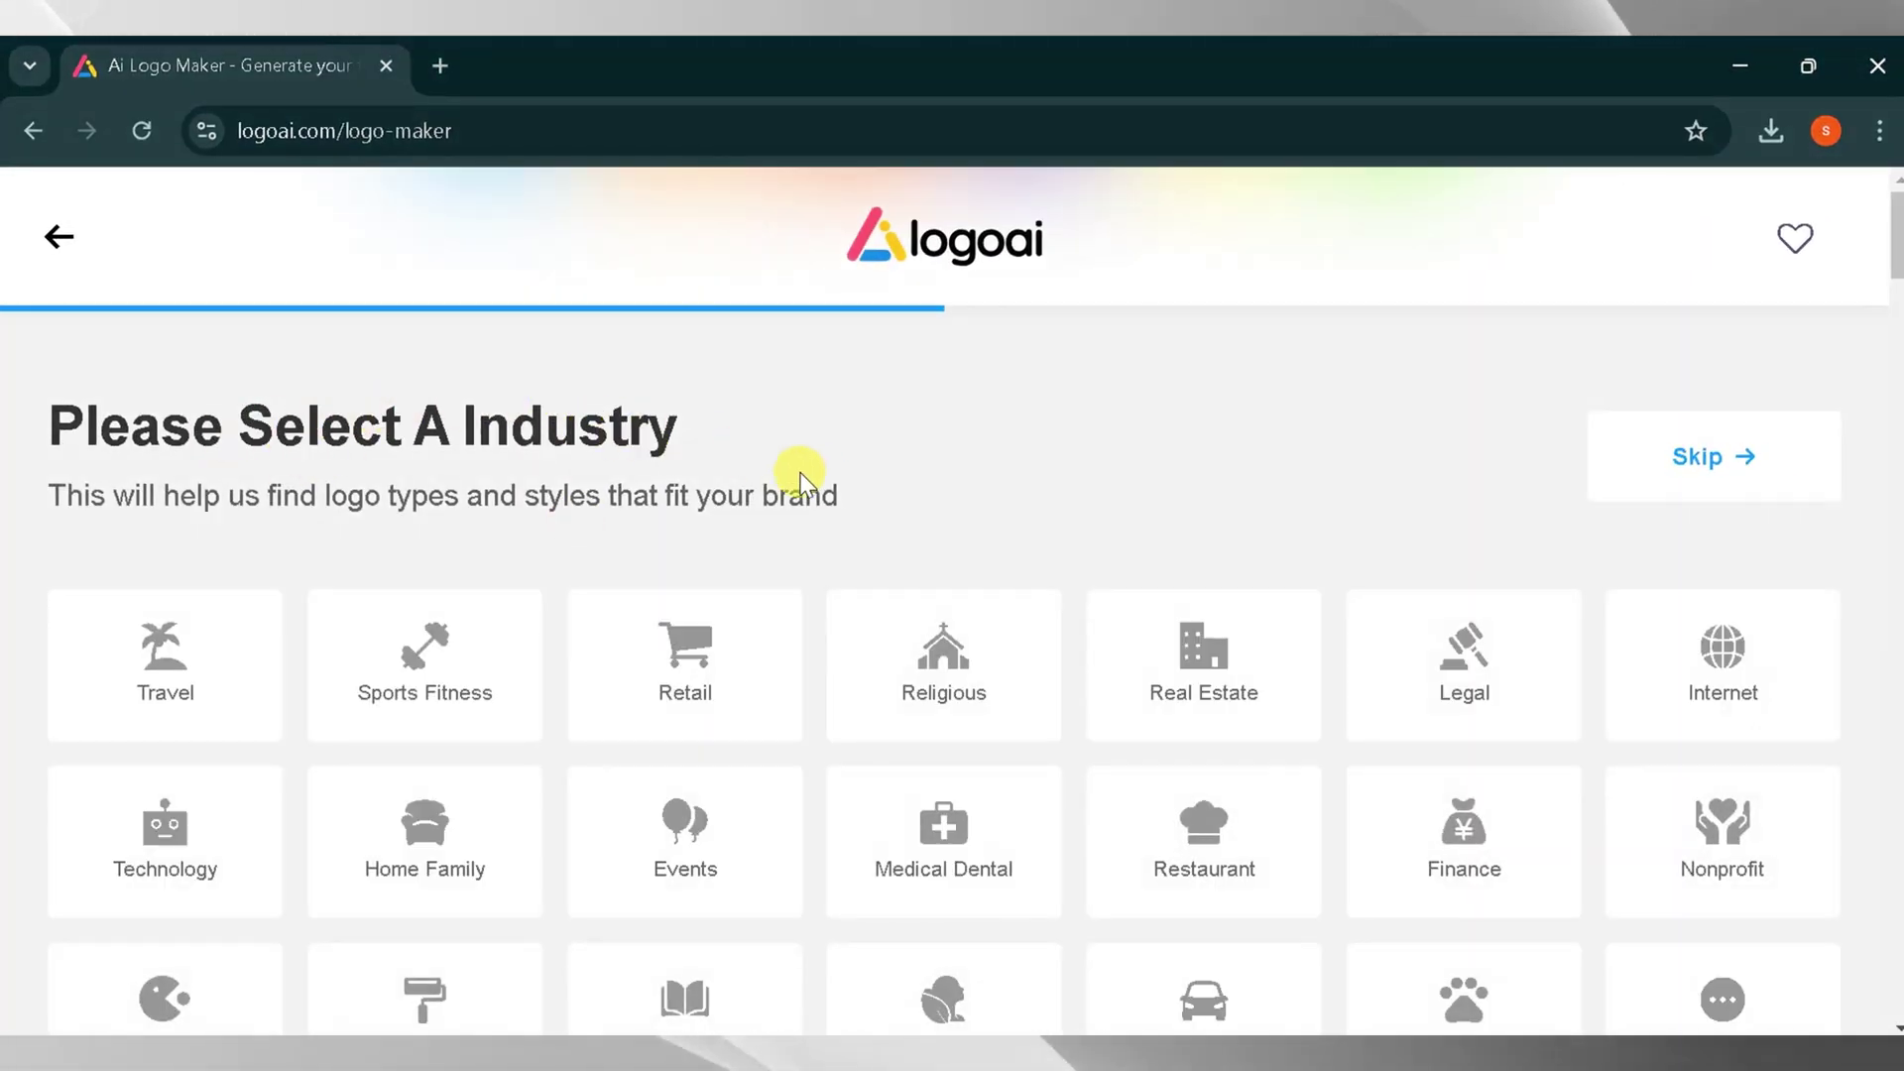
pyautogui.scroll(-2, 863, 493)
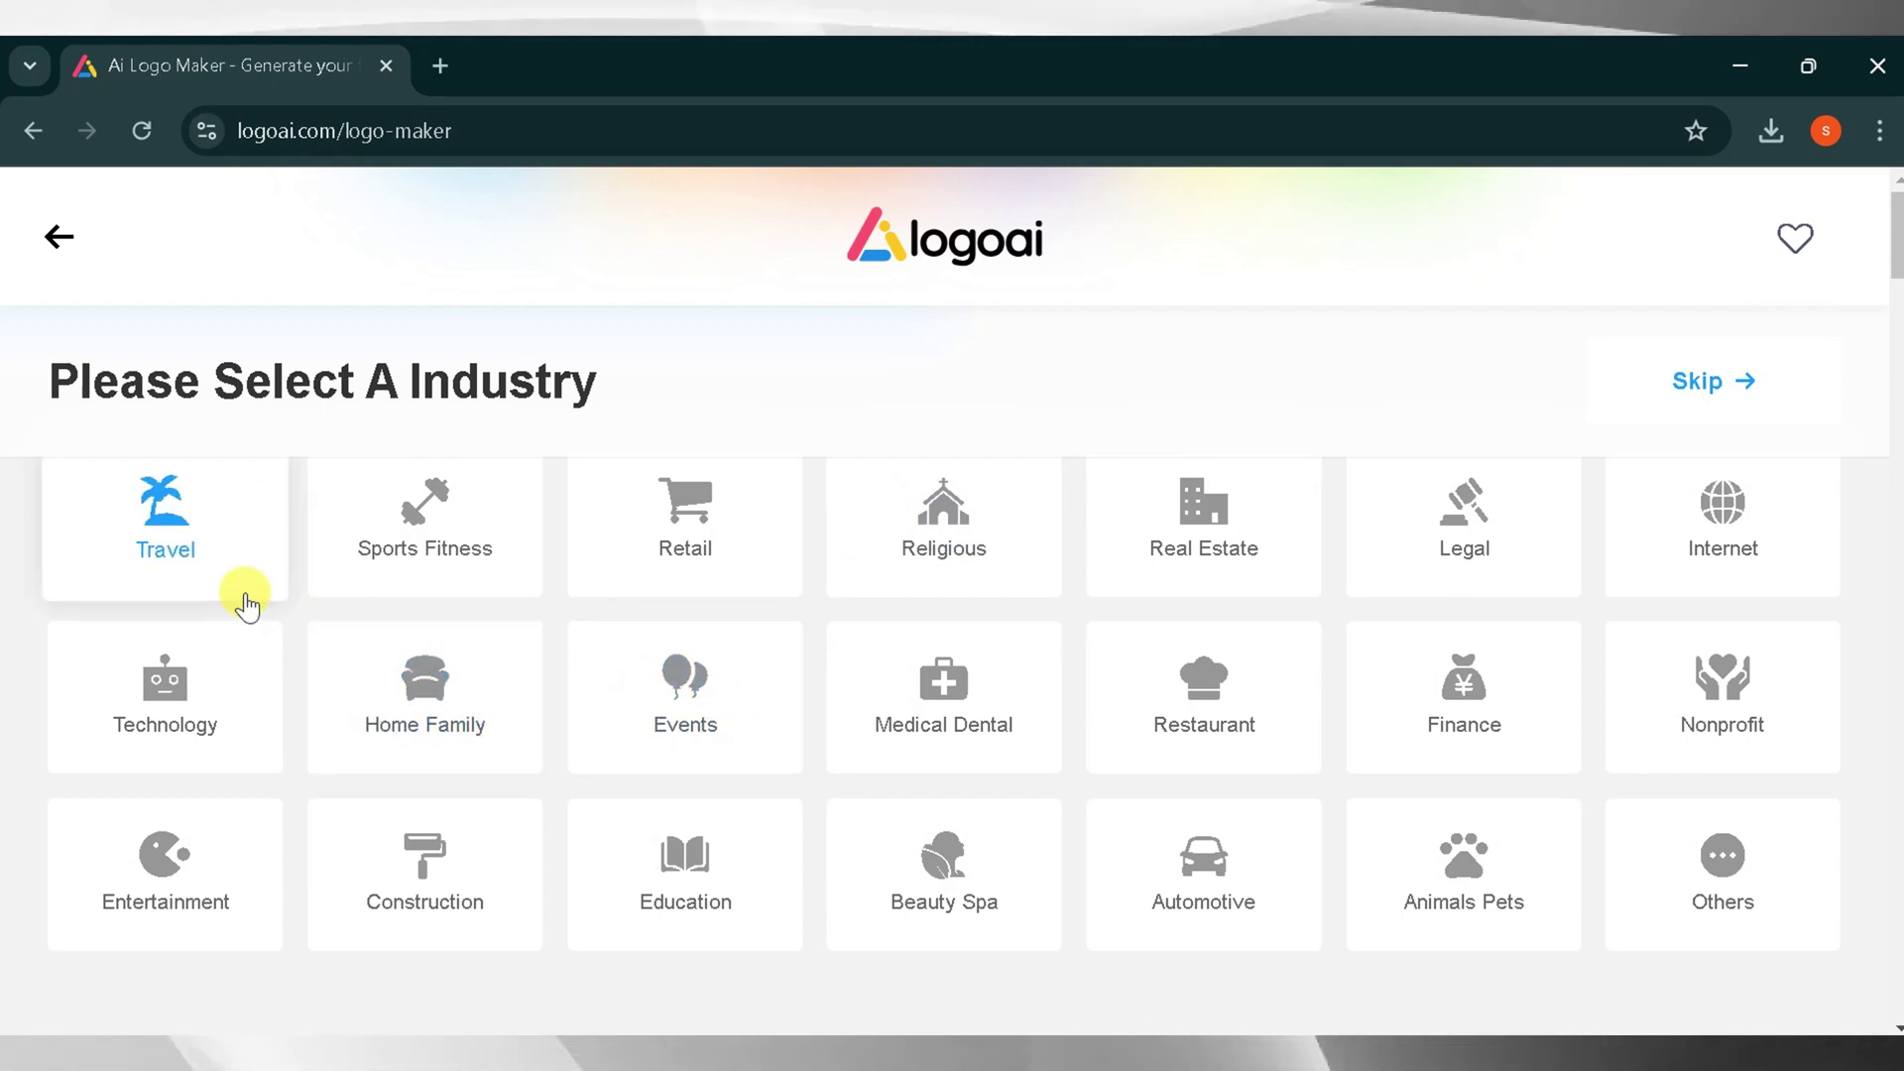
pyautogui.click(208, 692)
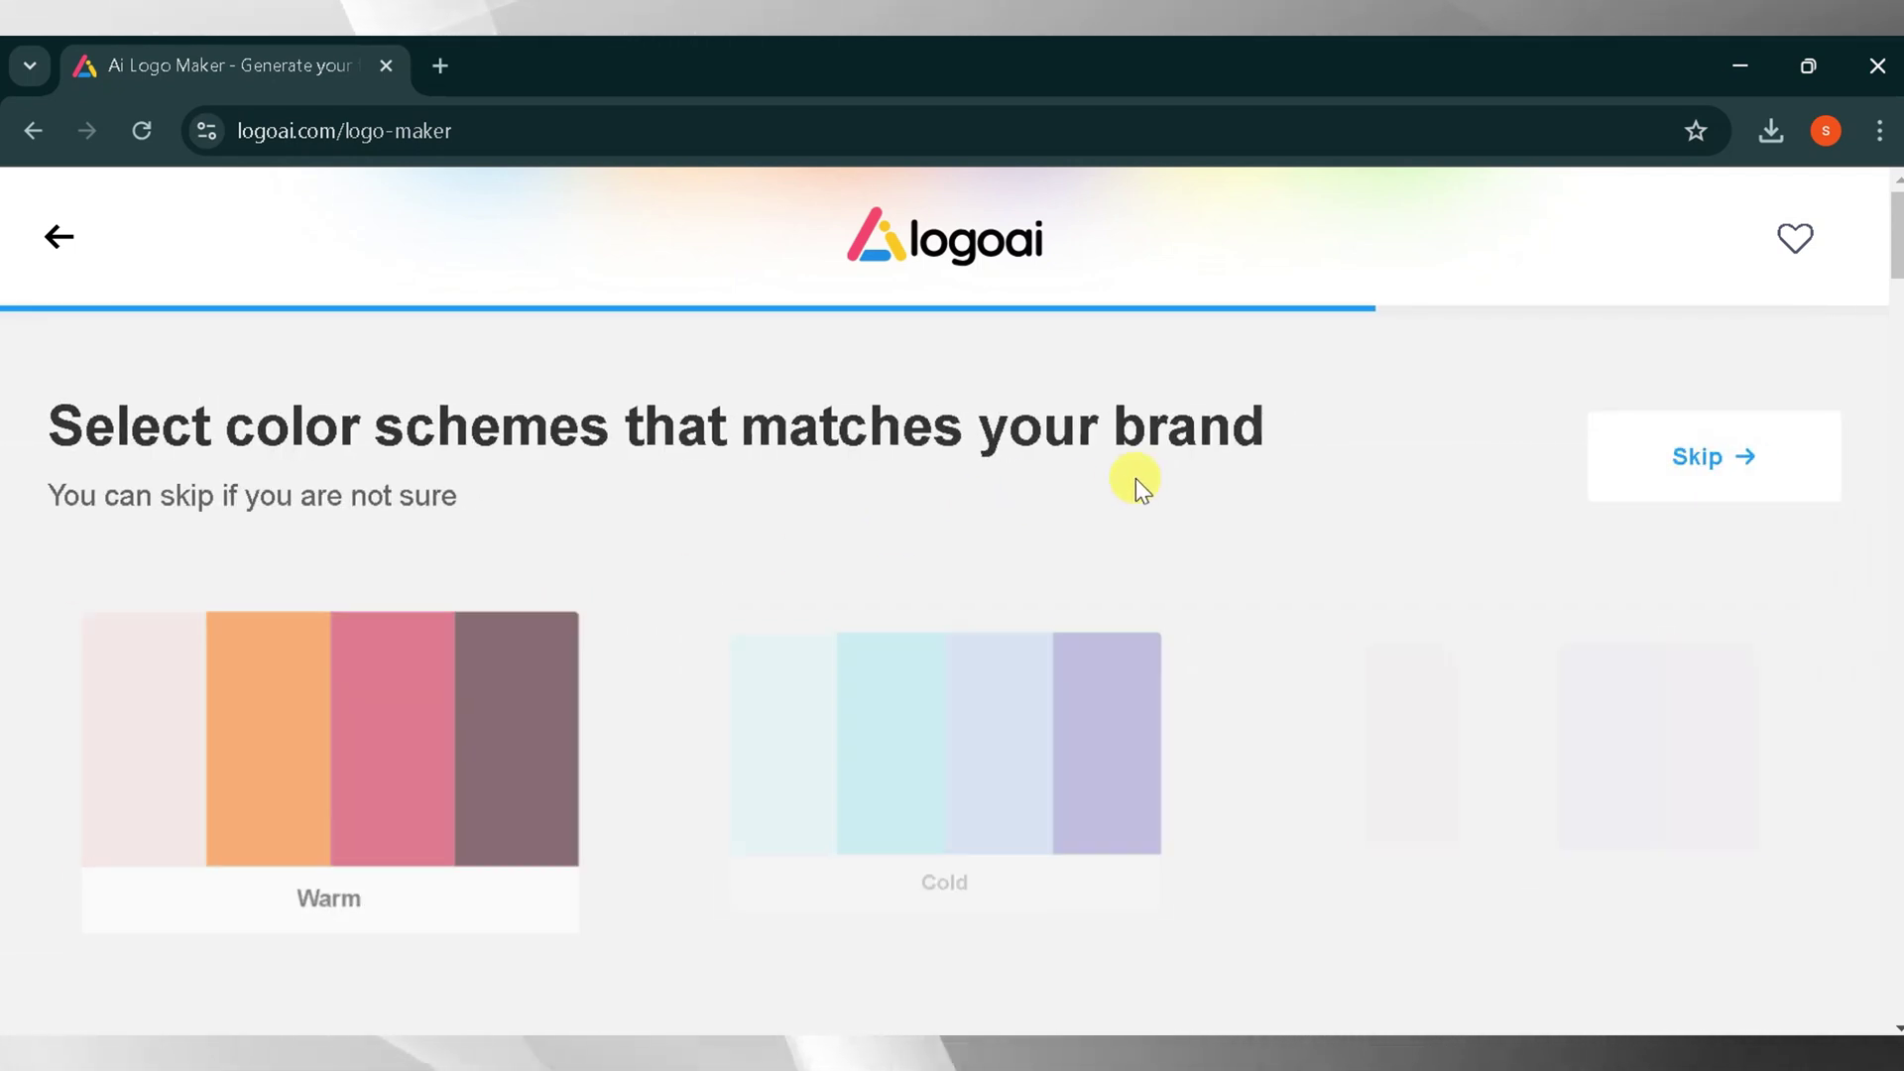
pyautogui.scroll(-4, 1079, 491)
pyautogui.scroll(2, 498, 638)
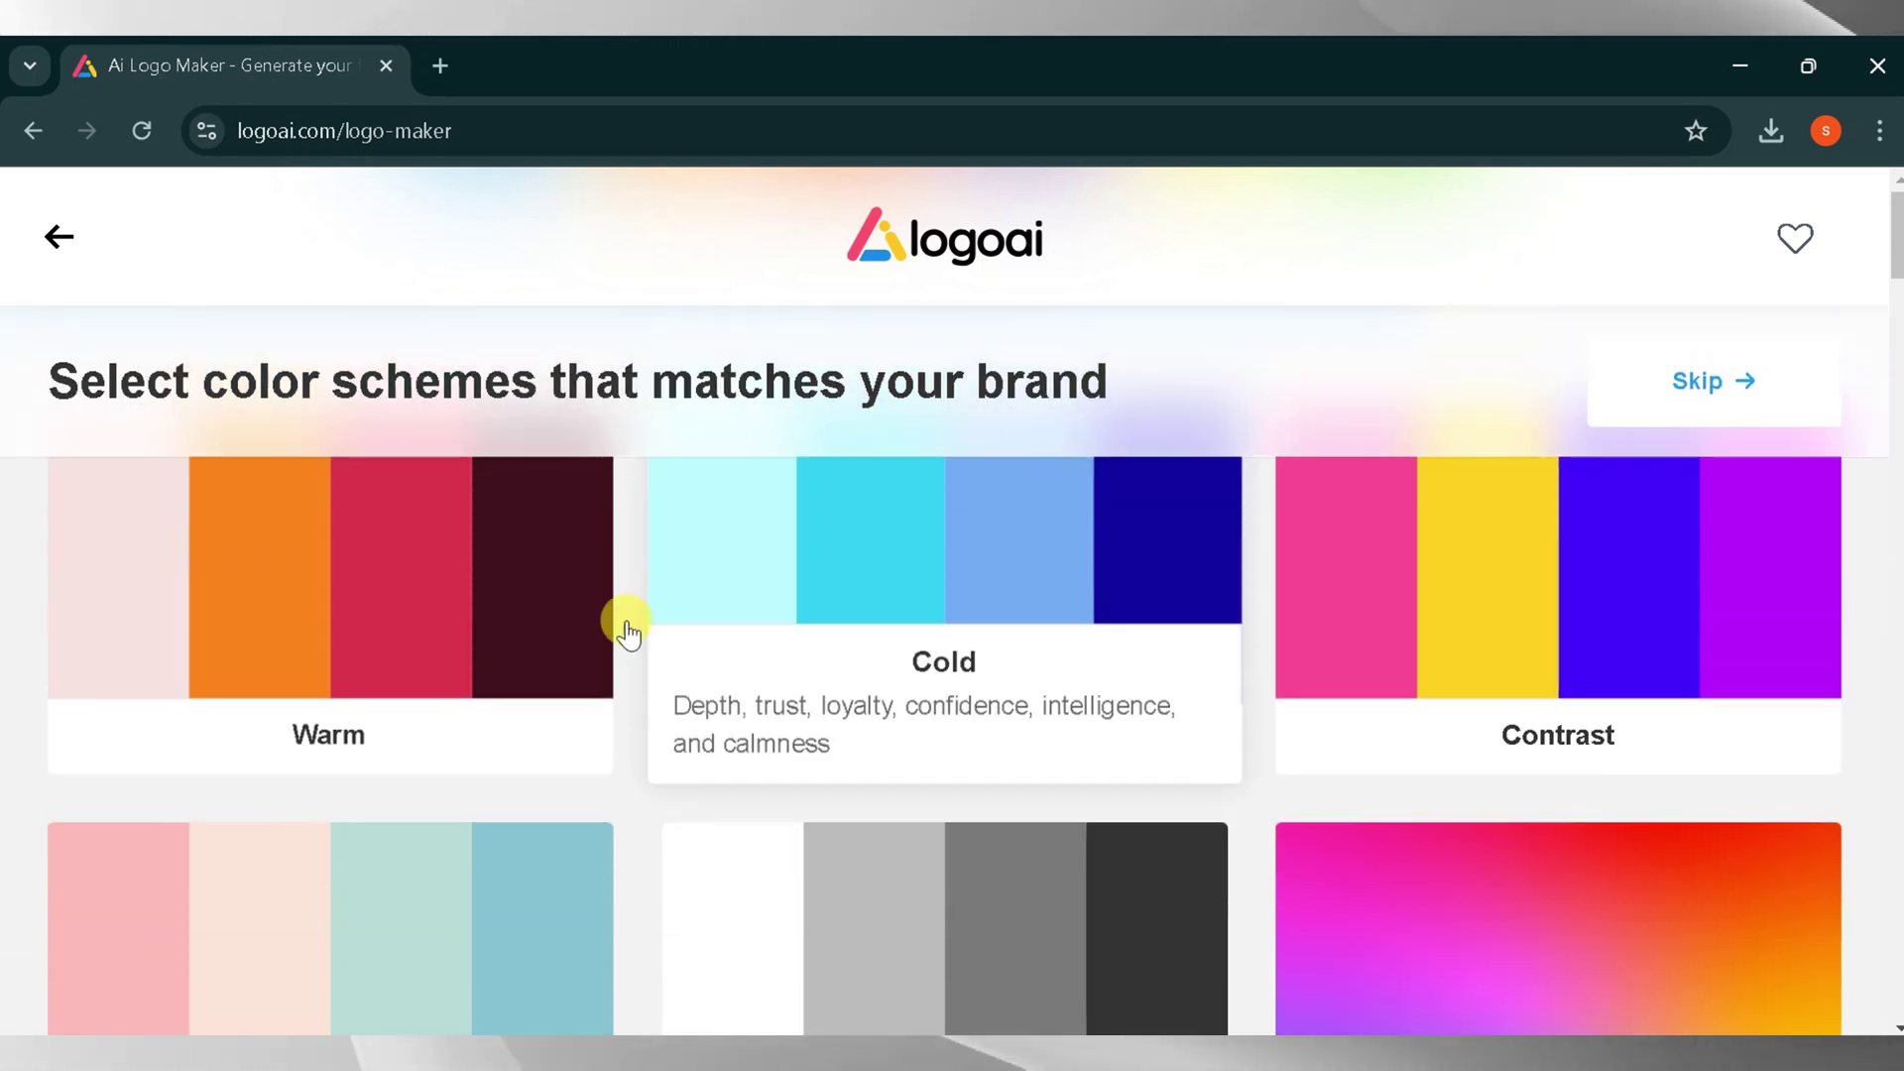
pyautogui.scroll(-2, 1215, 658)
pyautogui.scroll(2, 1218, 654)
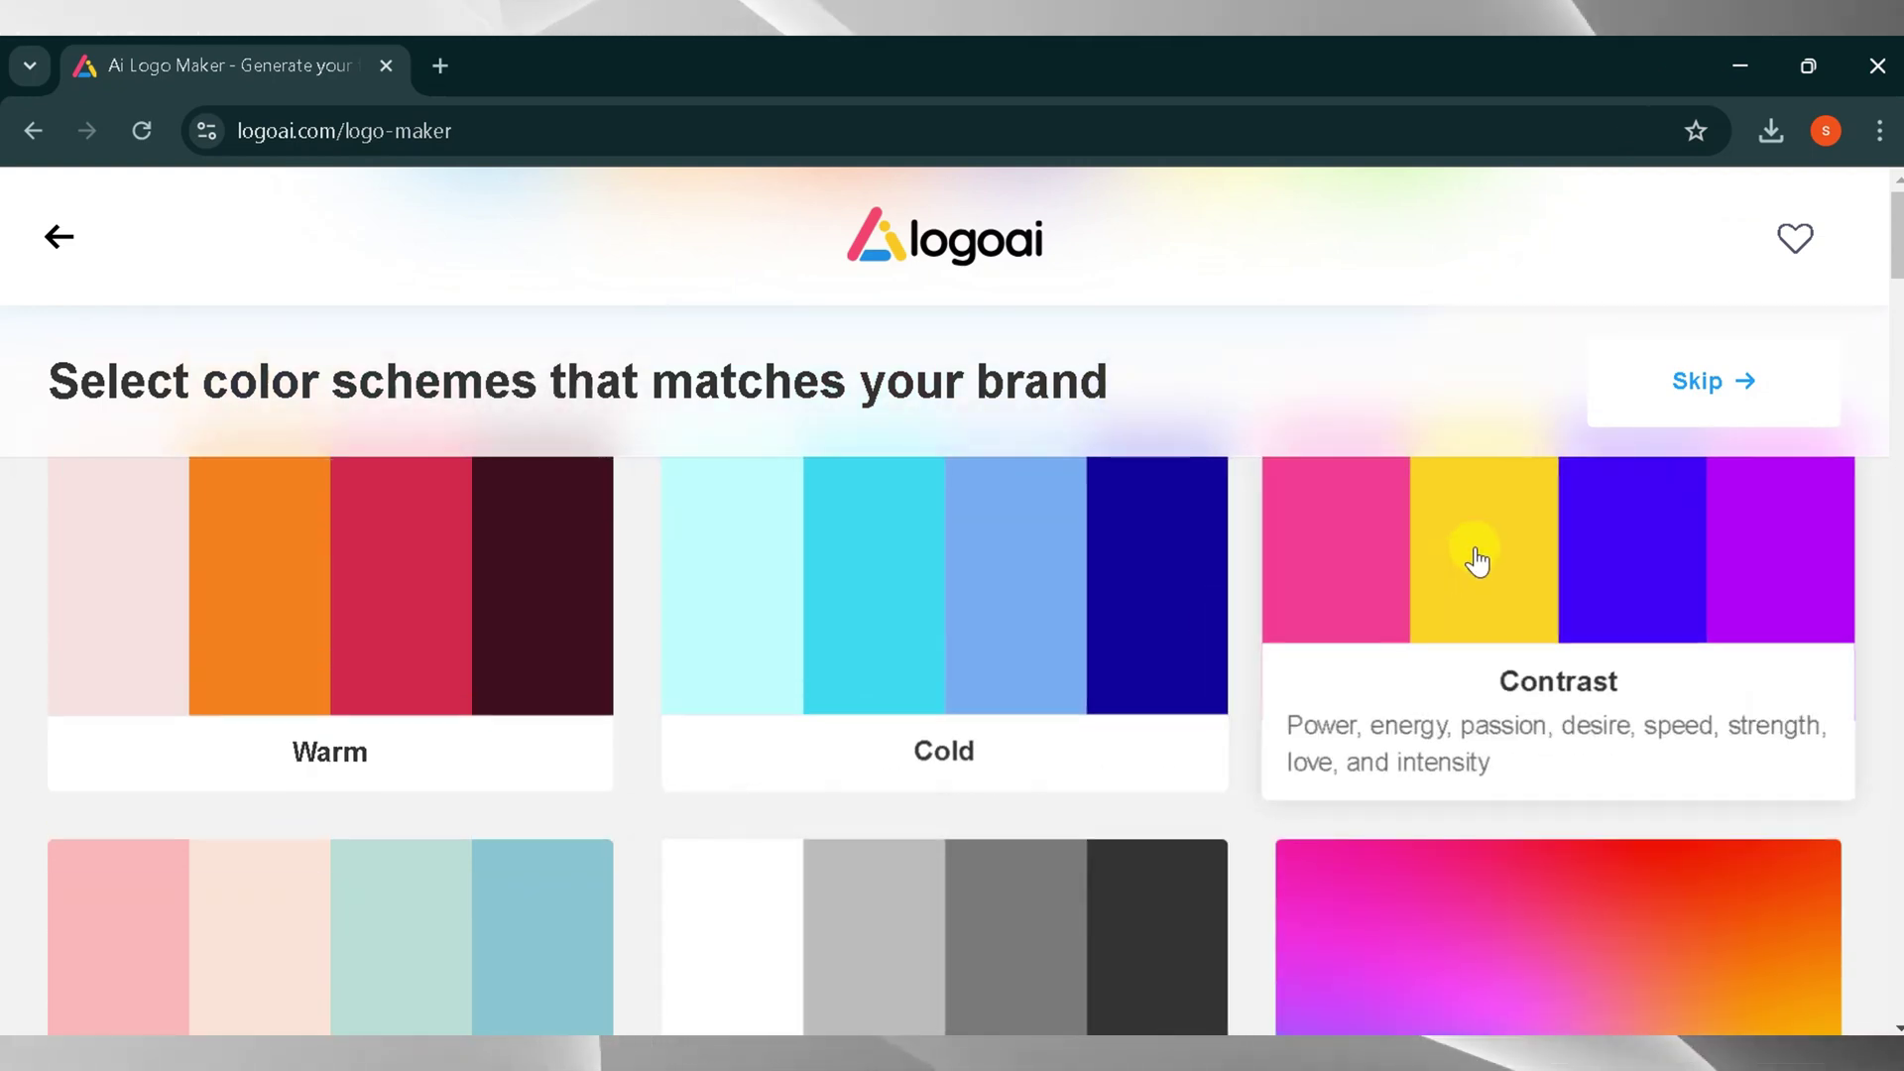
pyautogui.click(404, 603)
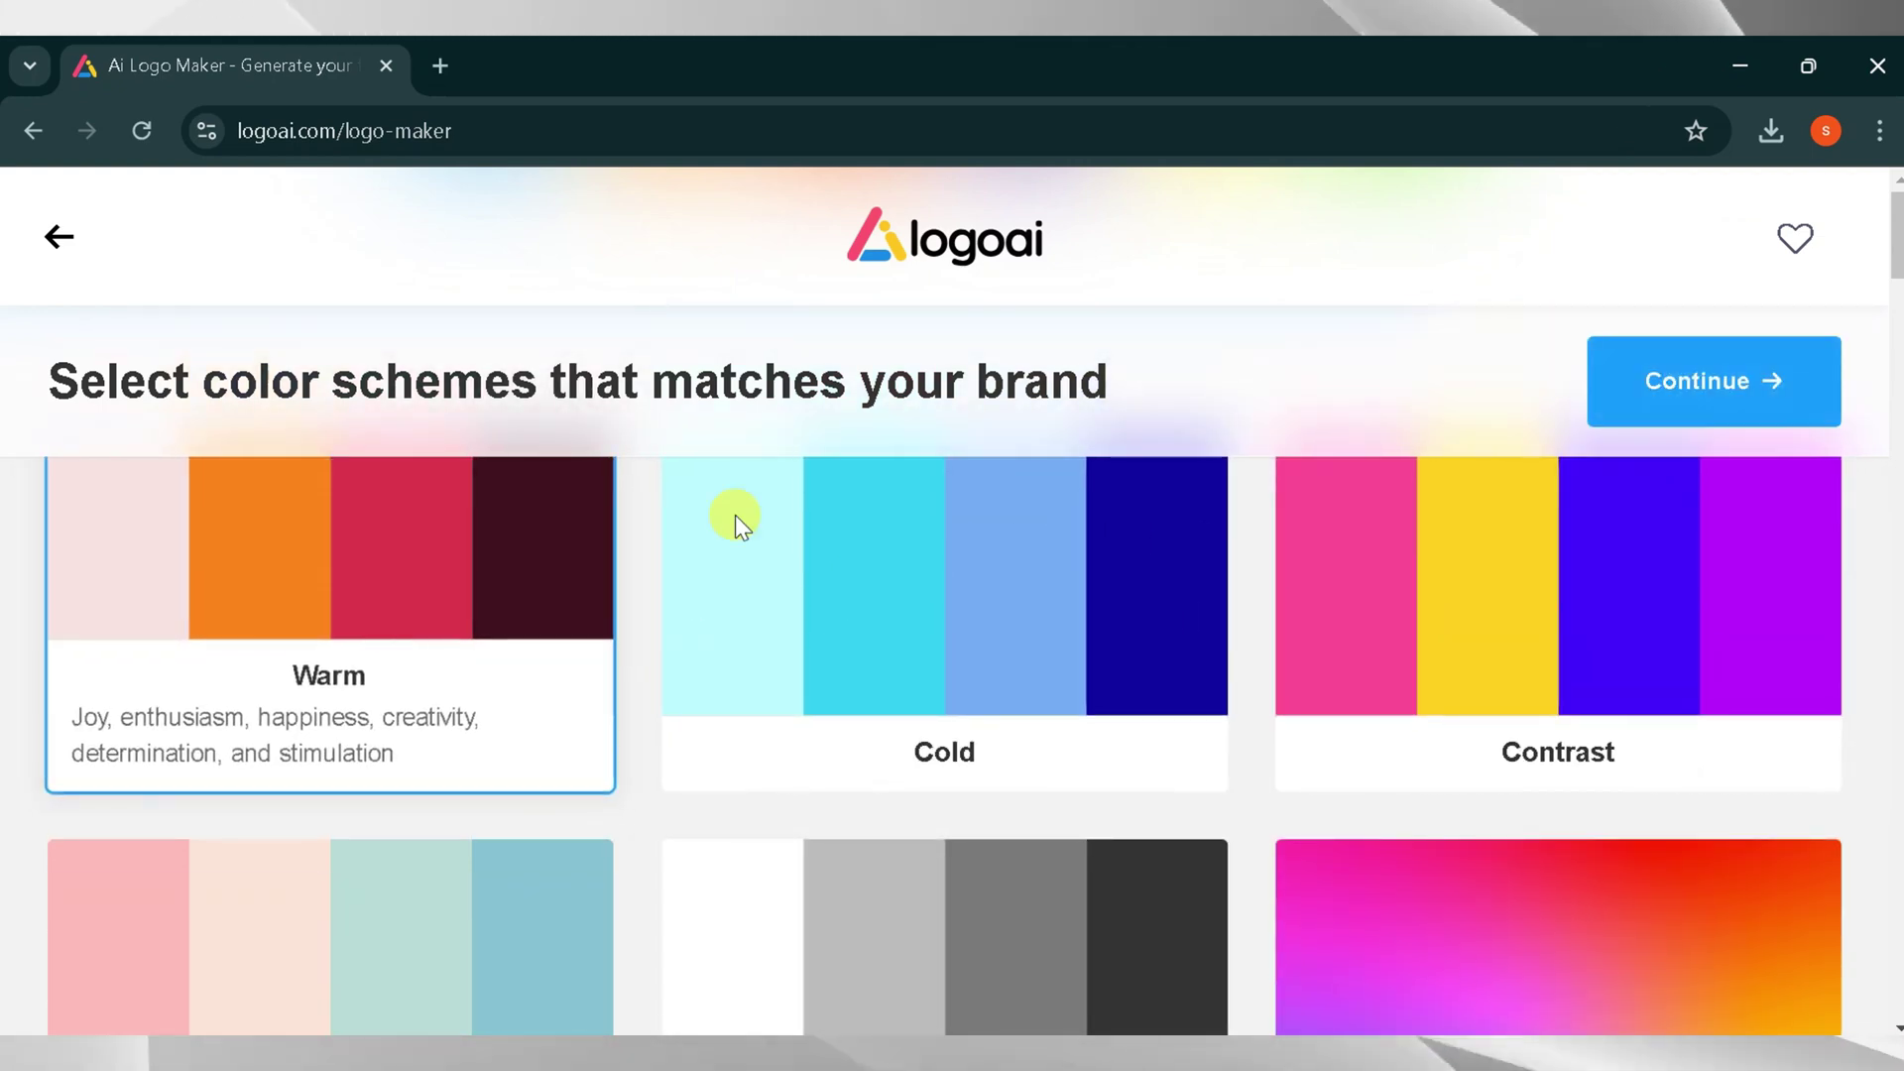
pyautogui.click(1745, 384)
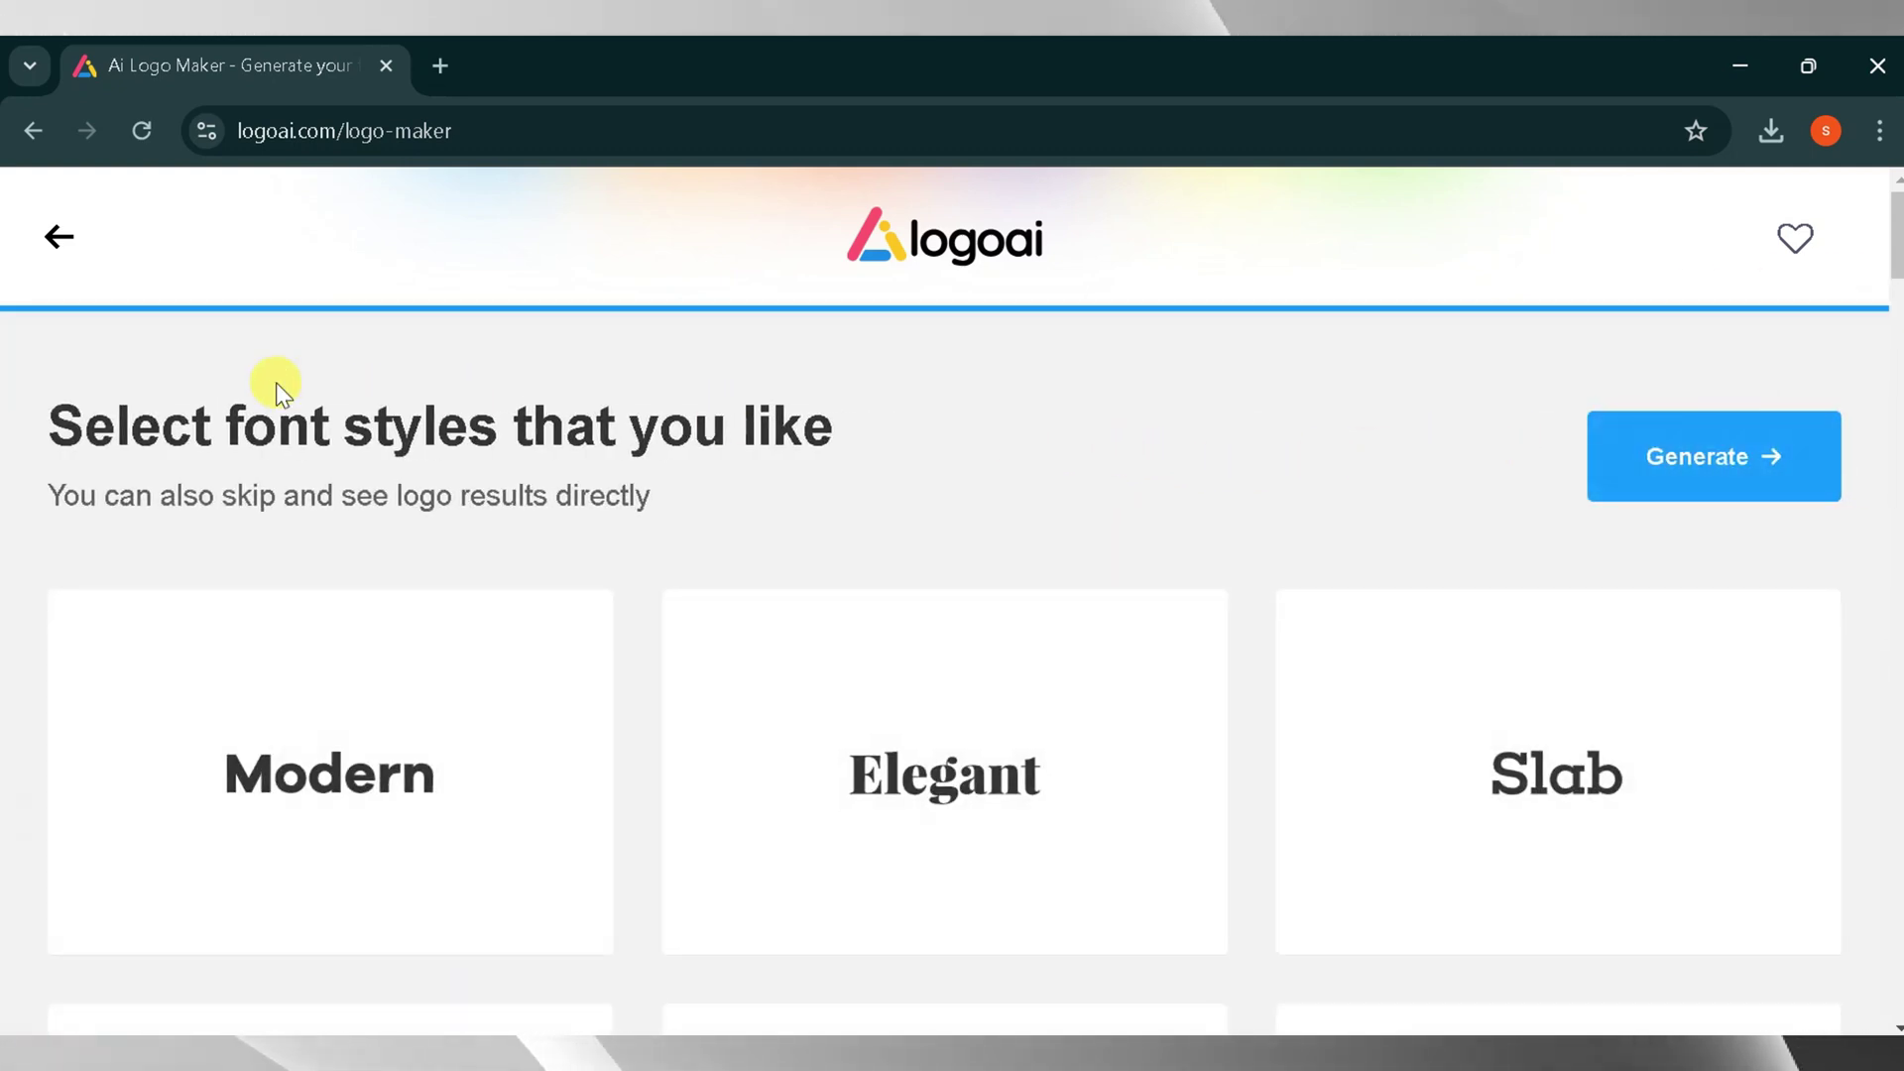
# Pick the Elegant font style and generate the logo concepts.
pyautogui.scroll(-1, 611, 474)
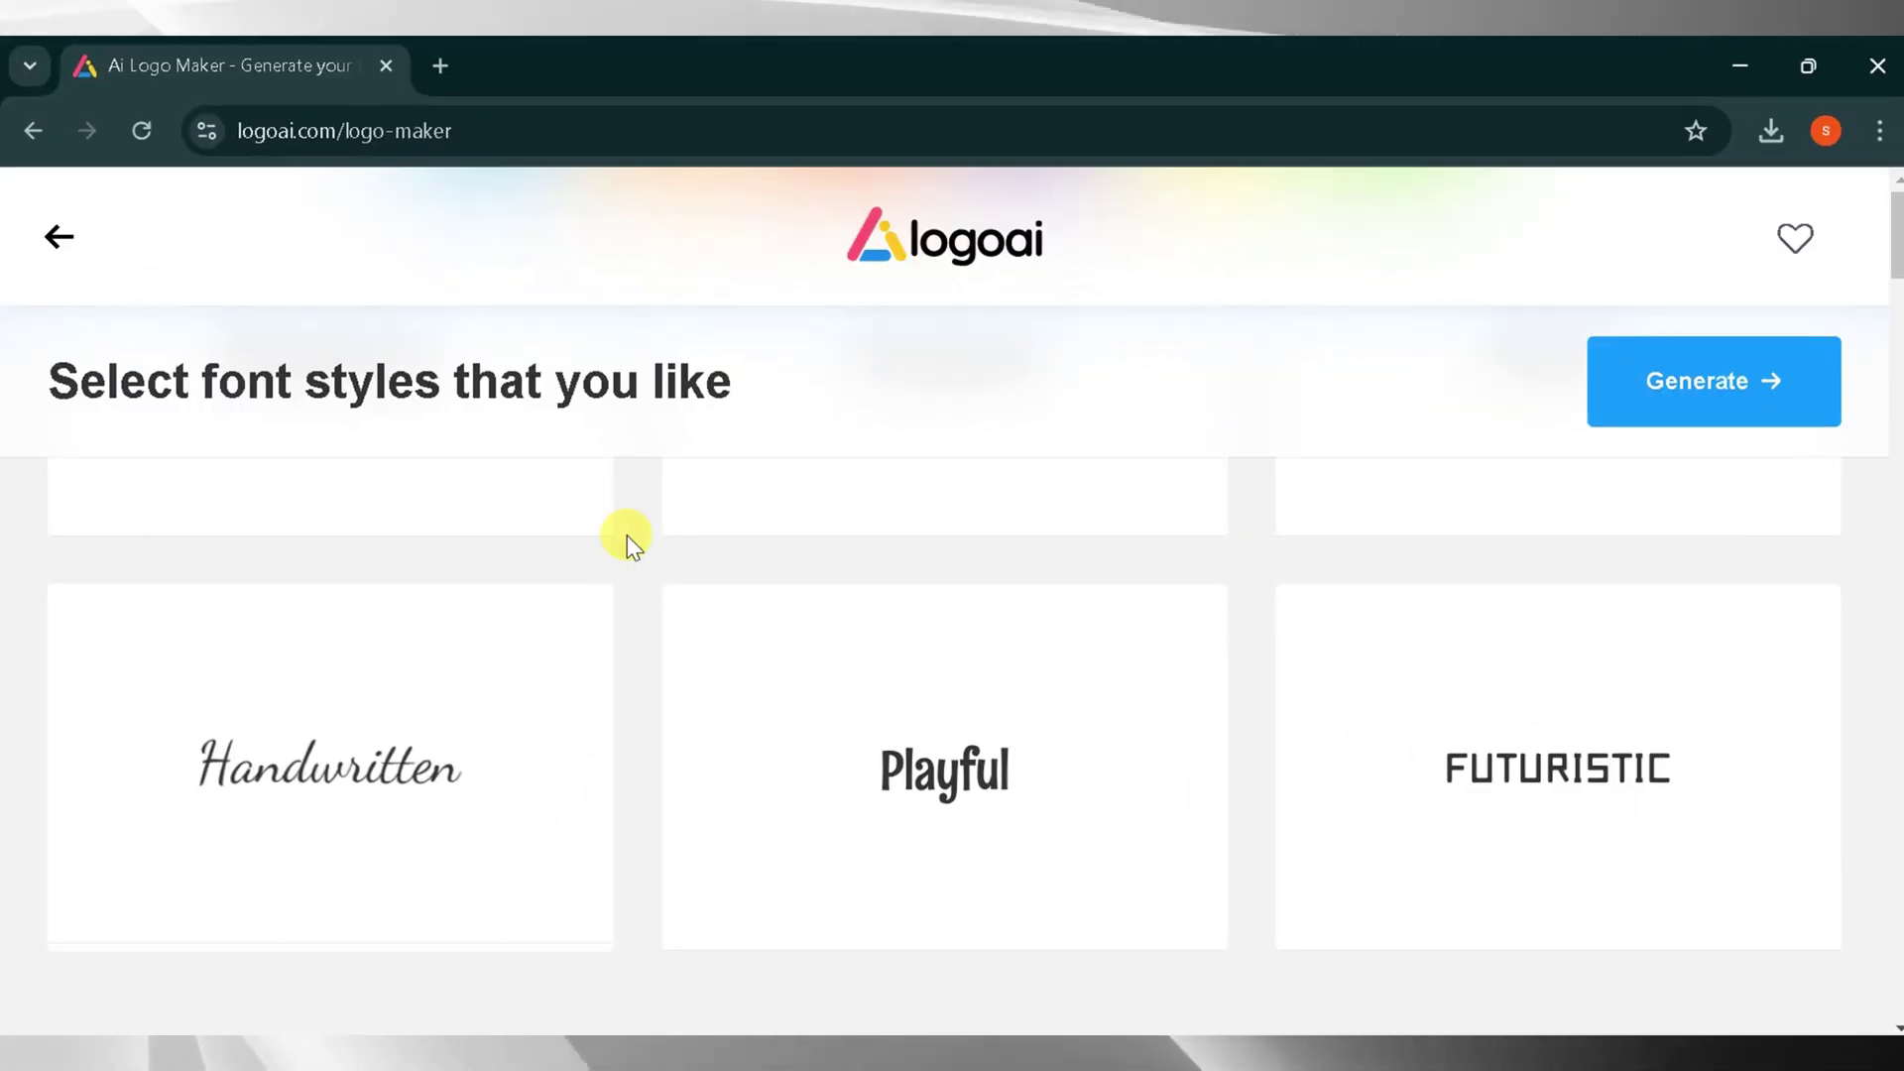
pyautogui.scroll(5, 629, 539)
pyautogui.click(916, 709)
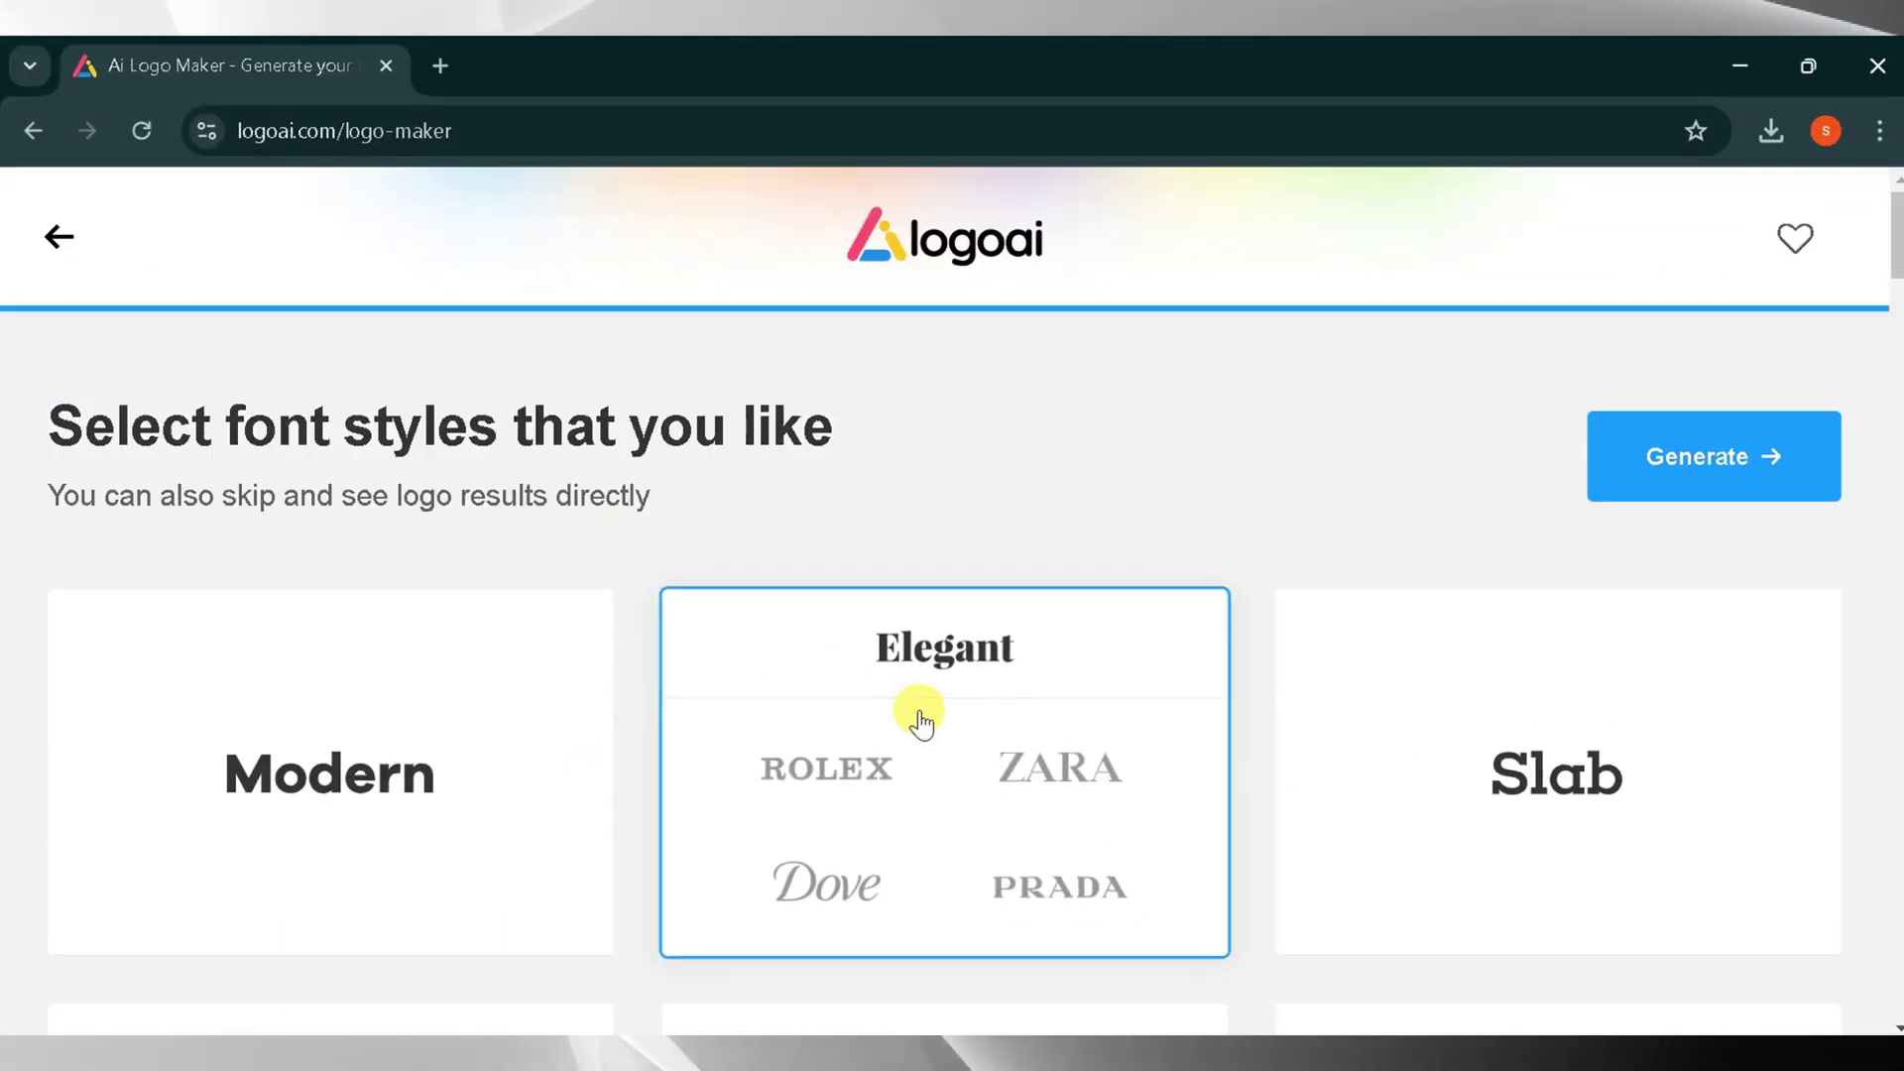
pyautogui.click(1644, 478)
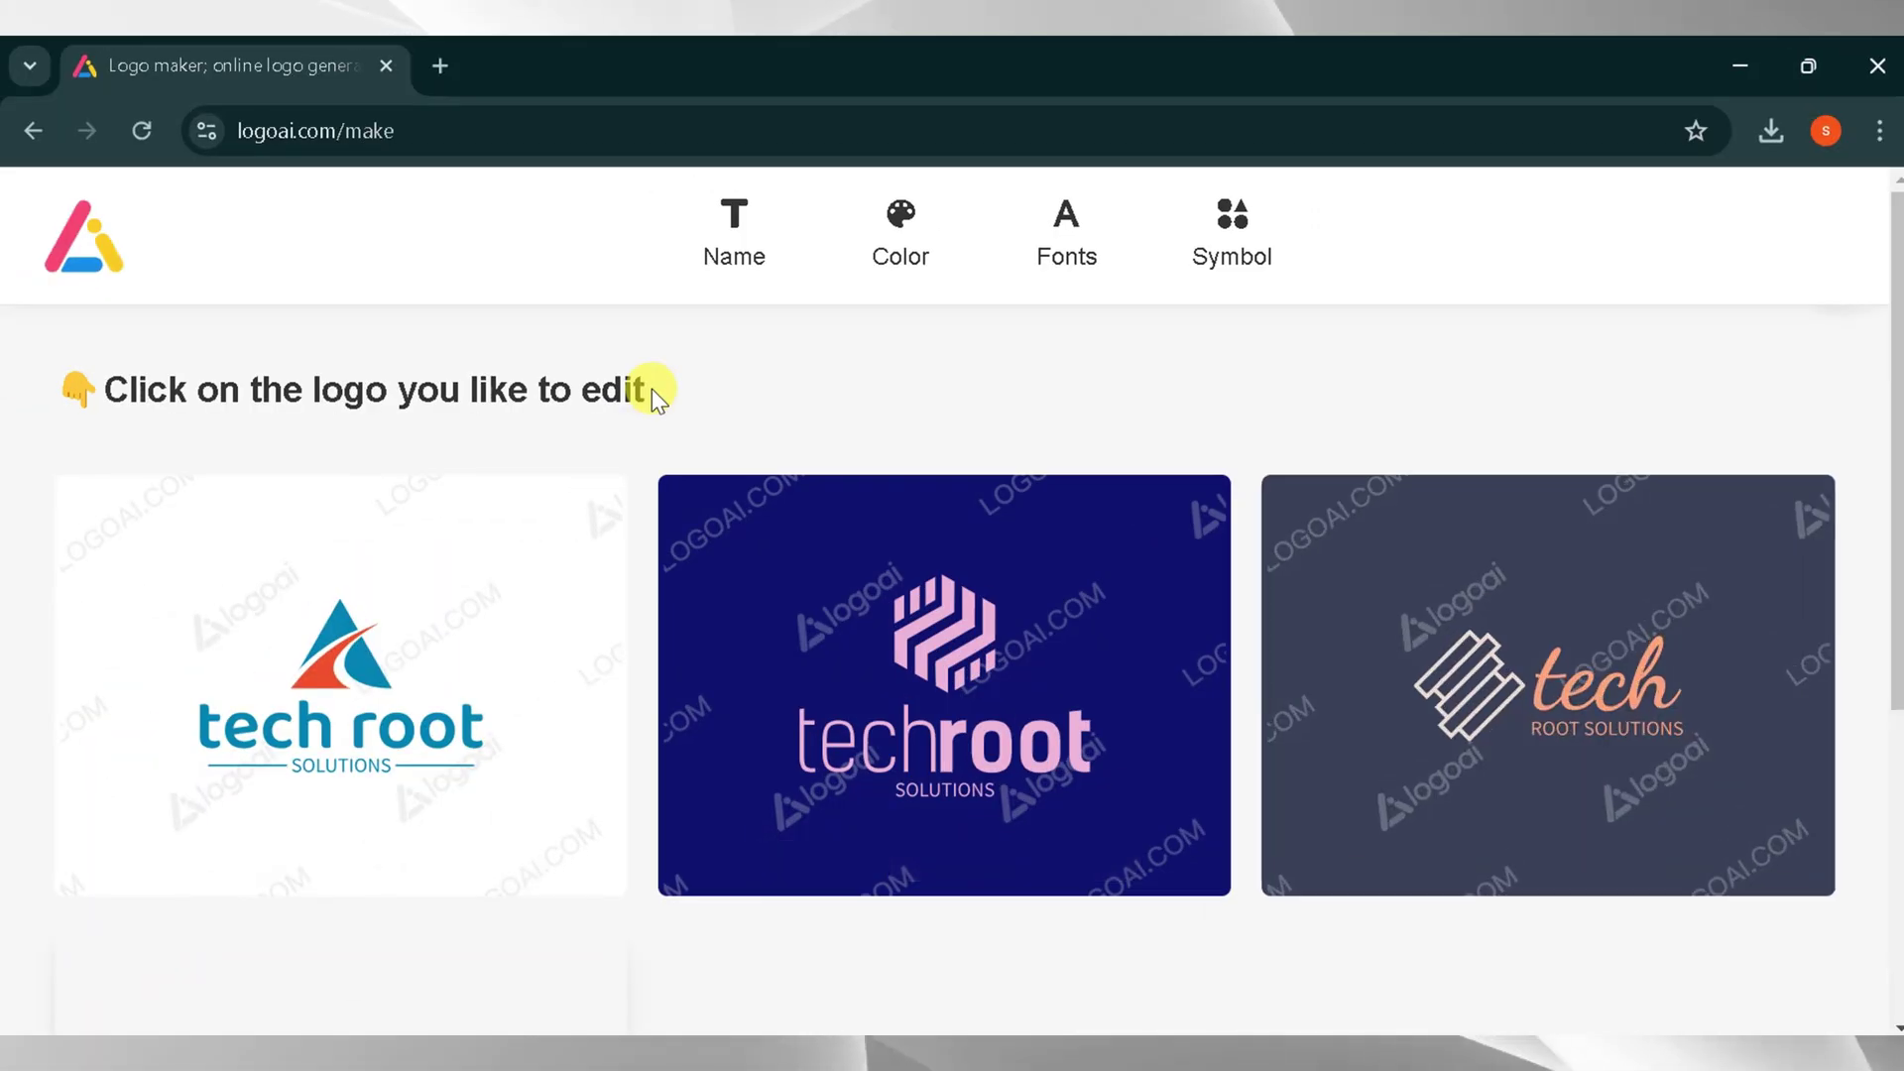
# Find the black crescent-moon TECH ROOT SOLUTIONS logo among the LogoAI results and preview it.
pyautogui.scroll(-6, 489, 616)
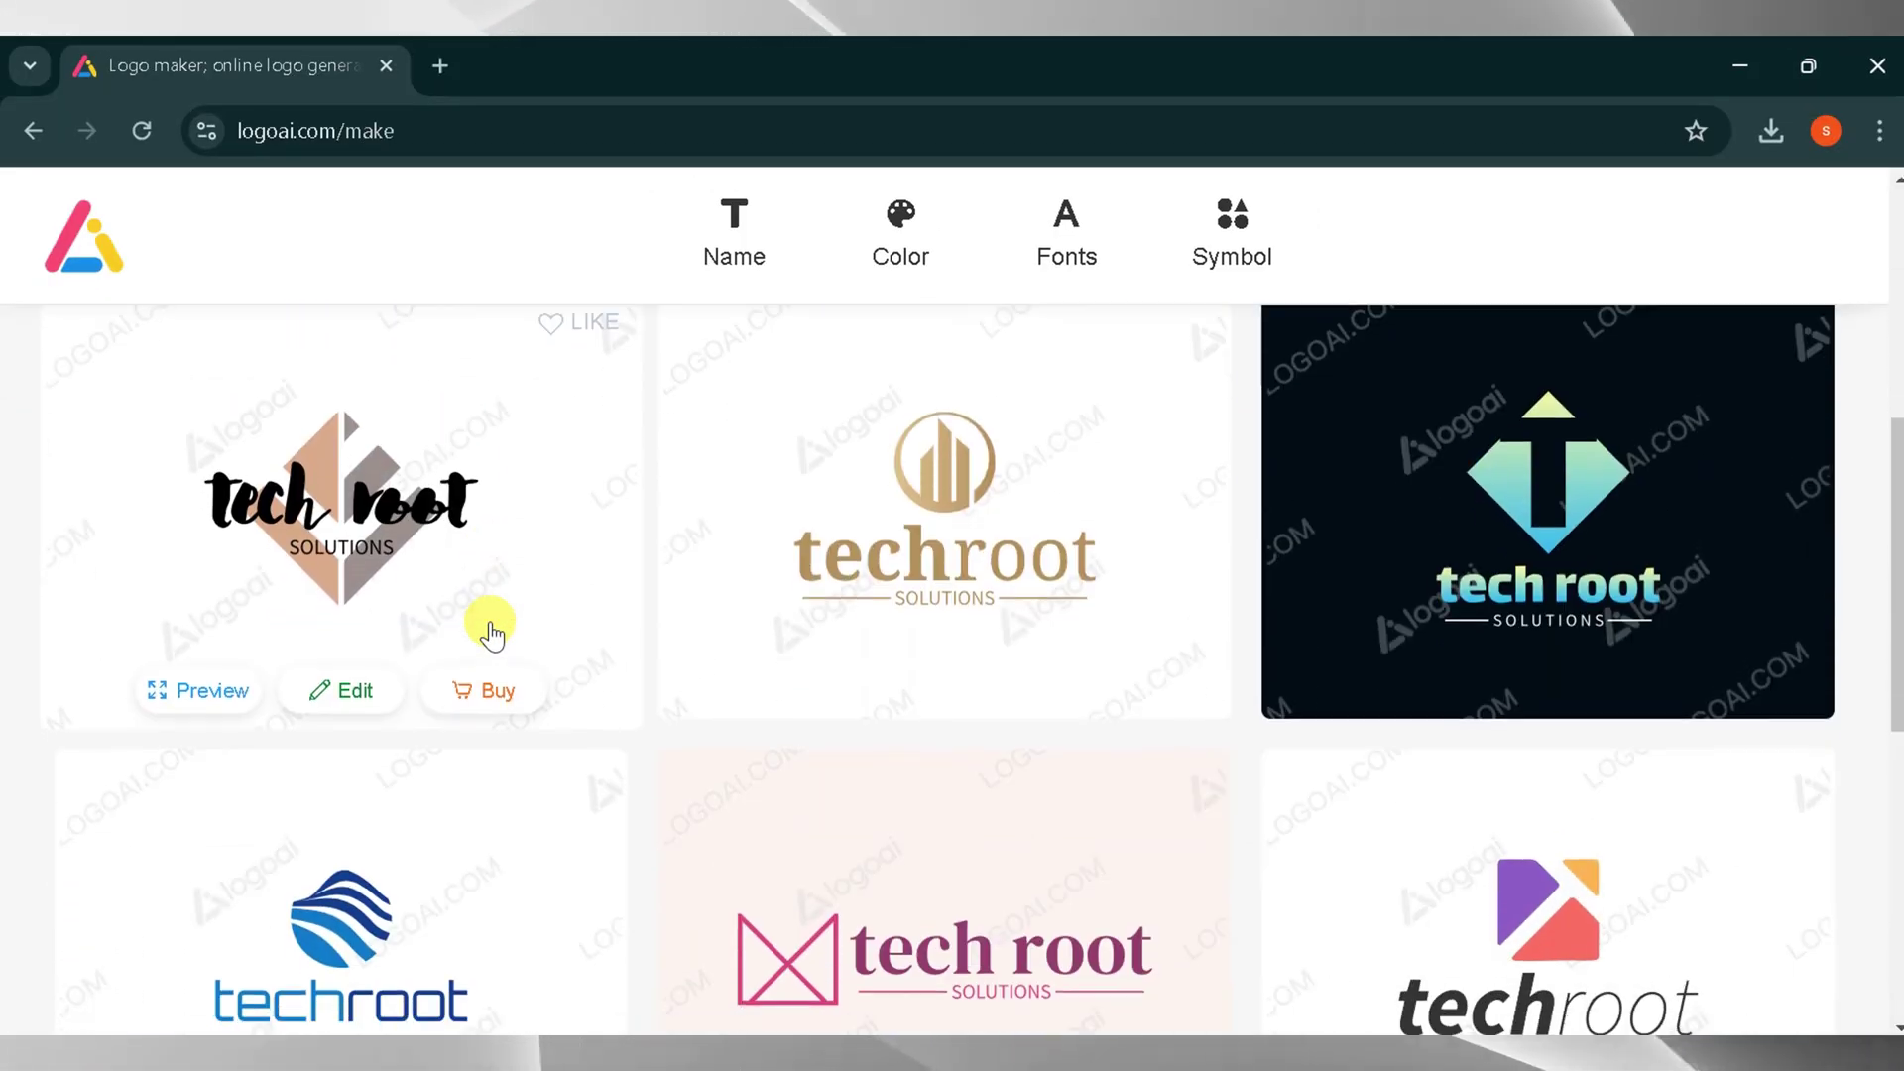
pyautogui.scroll(-13, 489, 635)
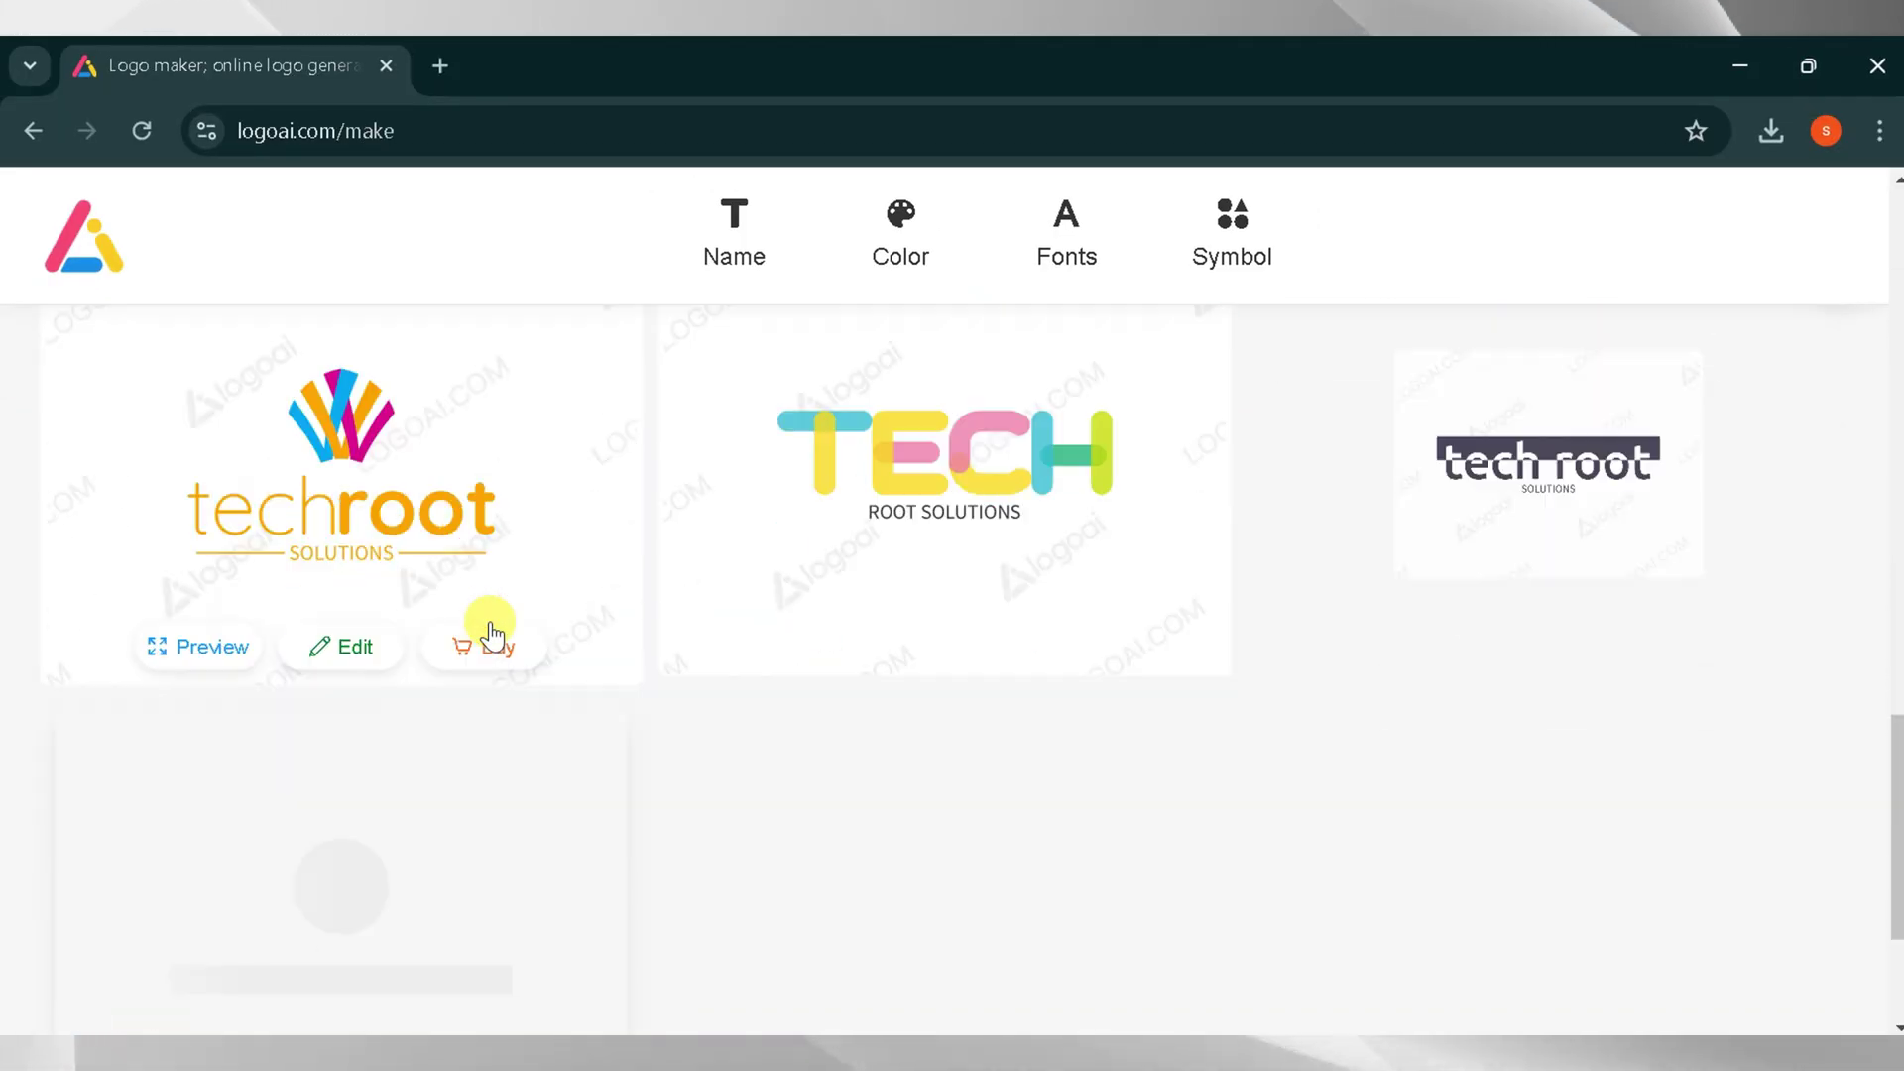
pyautogui.scroll(-8, 491, 625)
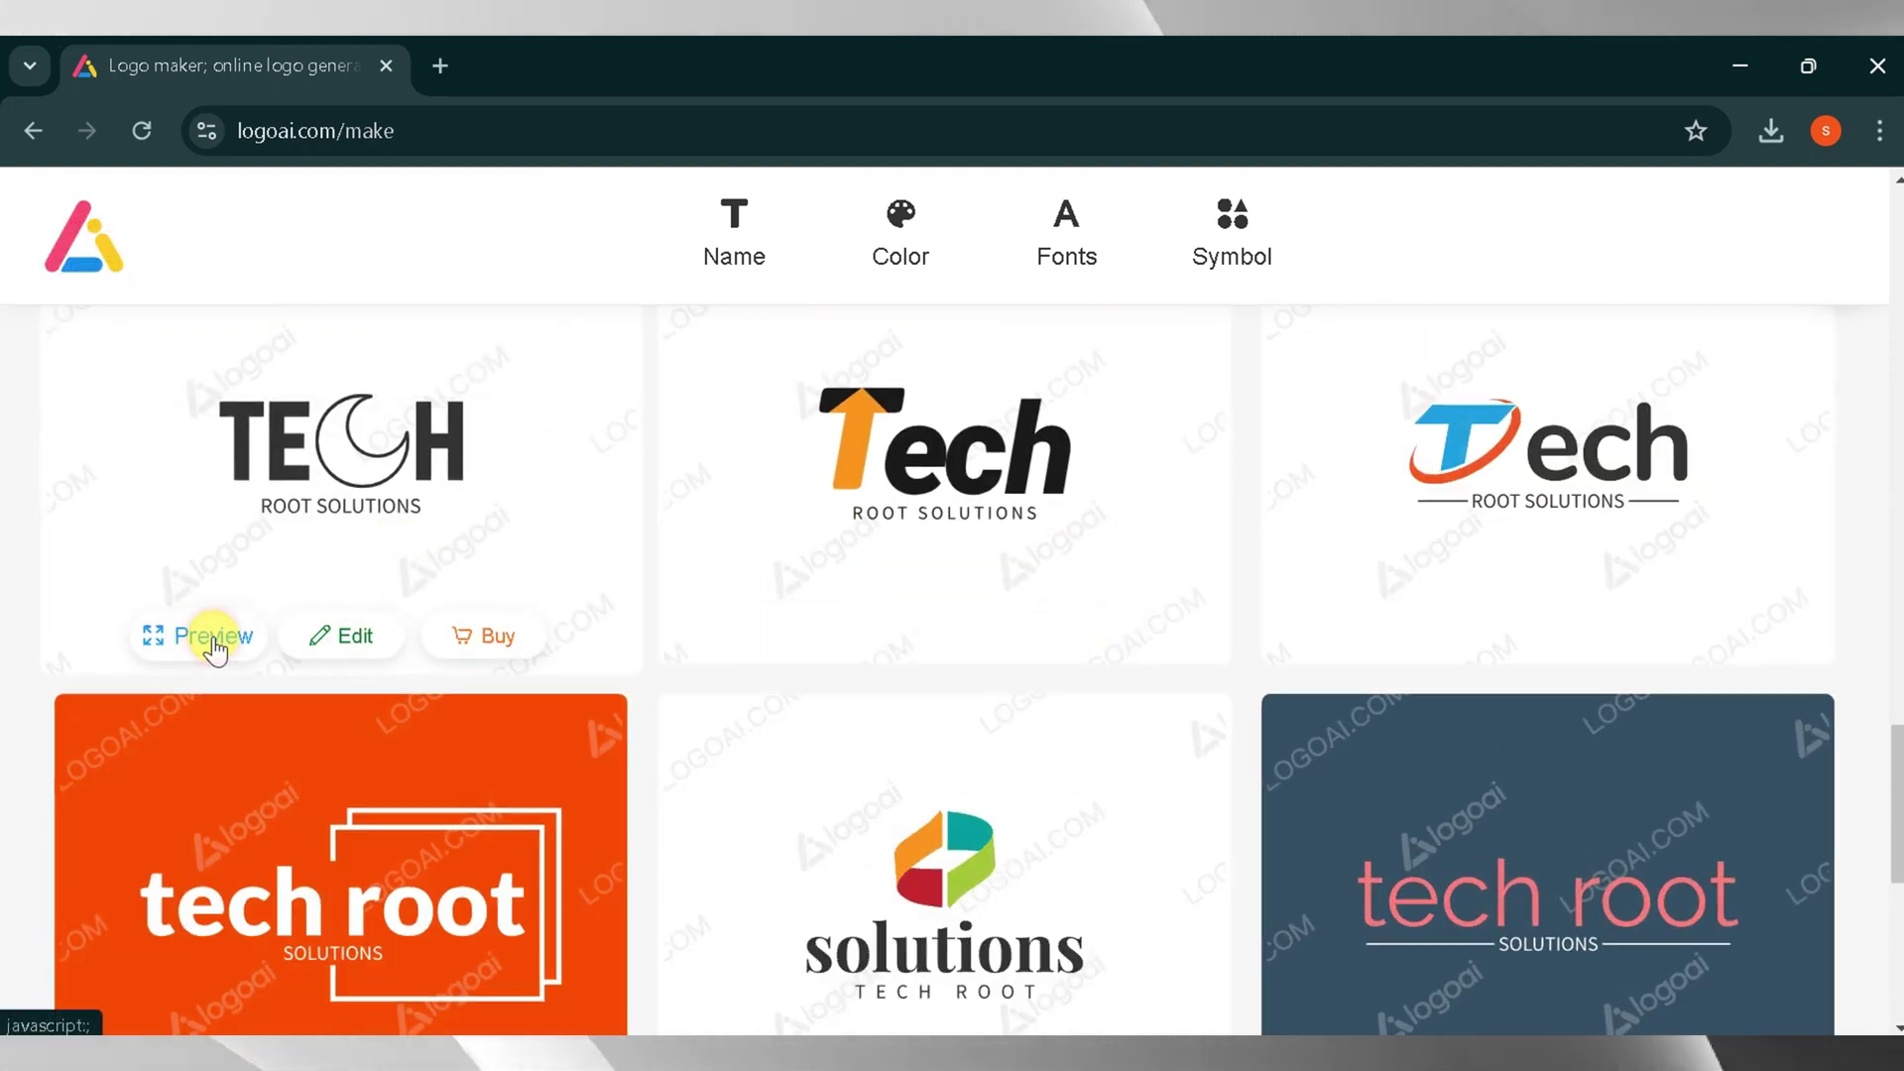
pyautogui.click(212, 637)
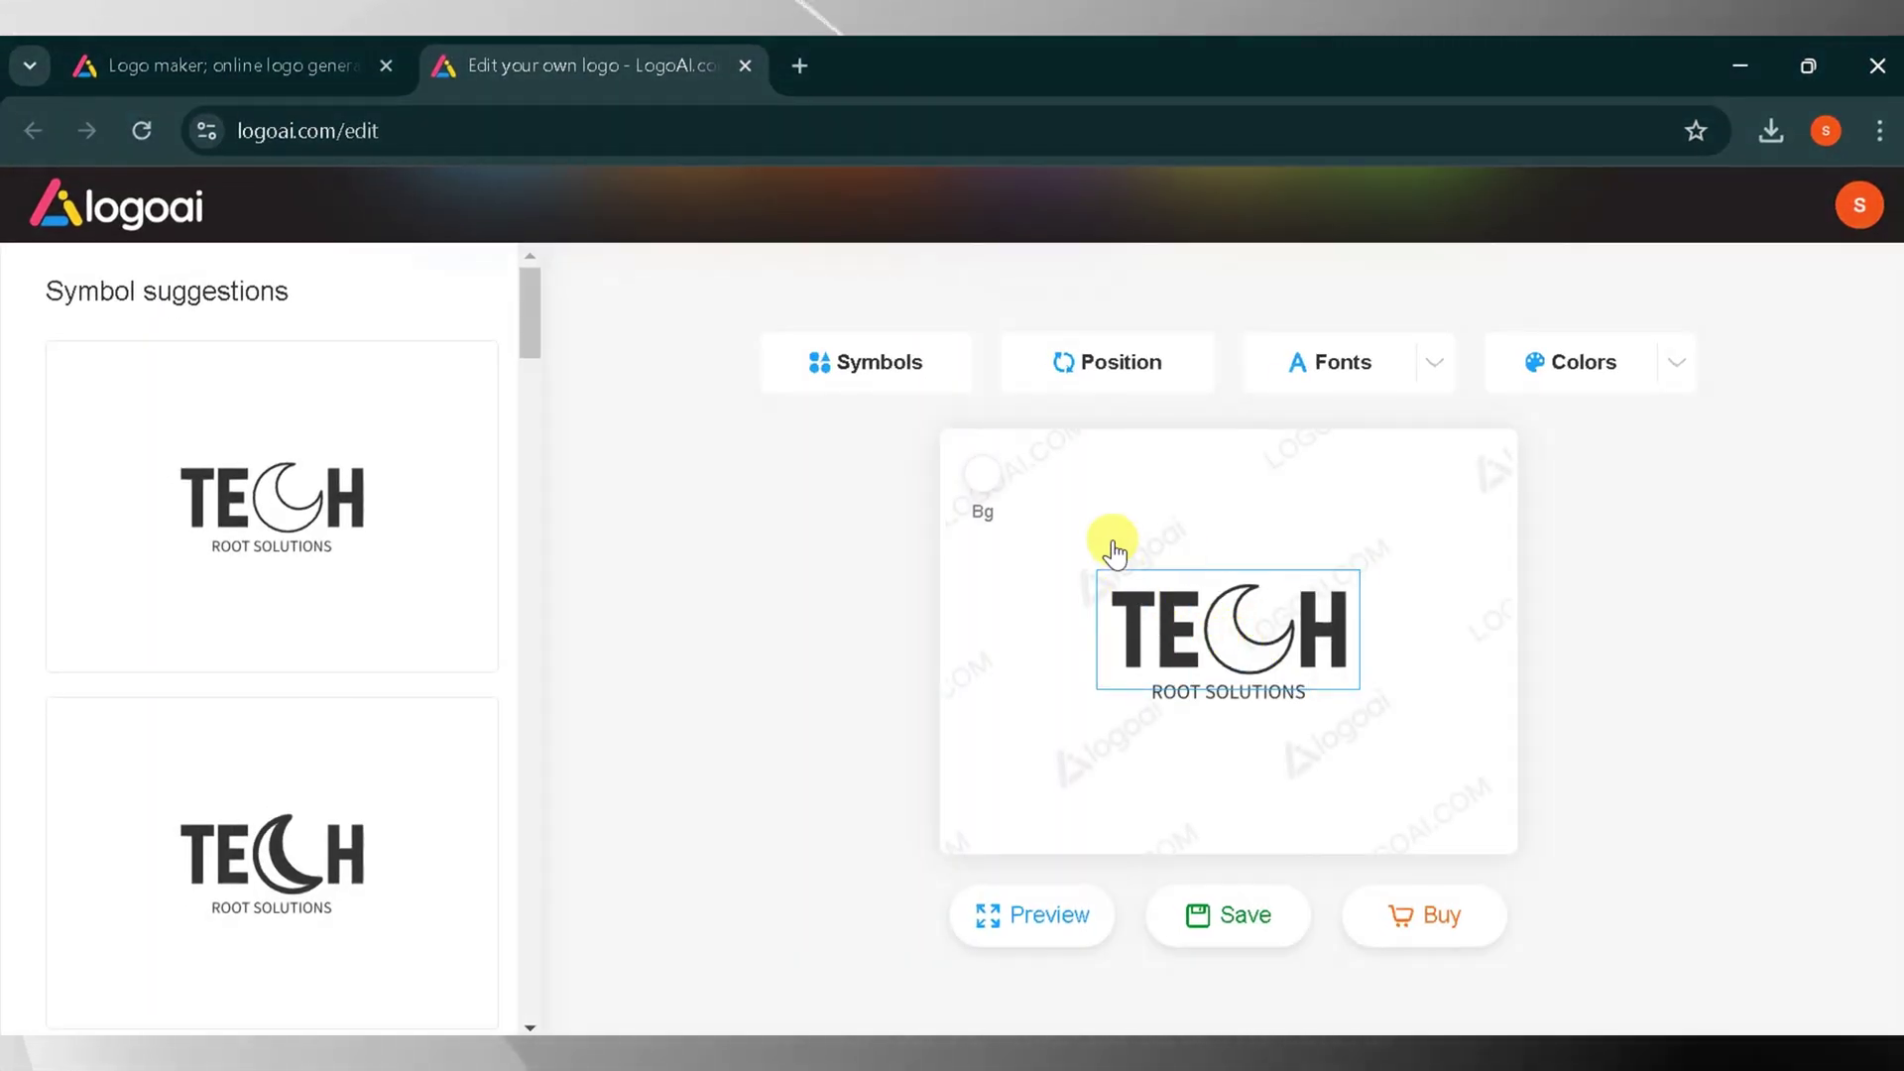
# Recolour the TECH logo with the navy-and-gold palette from the colour suggestions.
pyautogui.click(1211, 687)
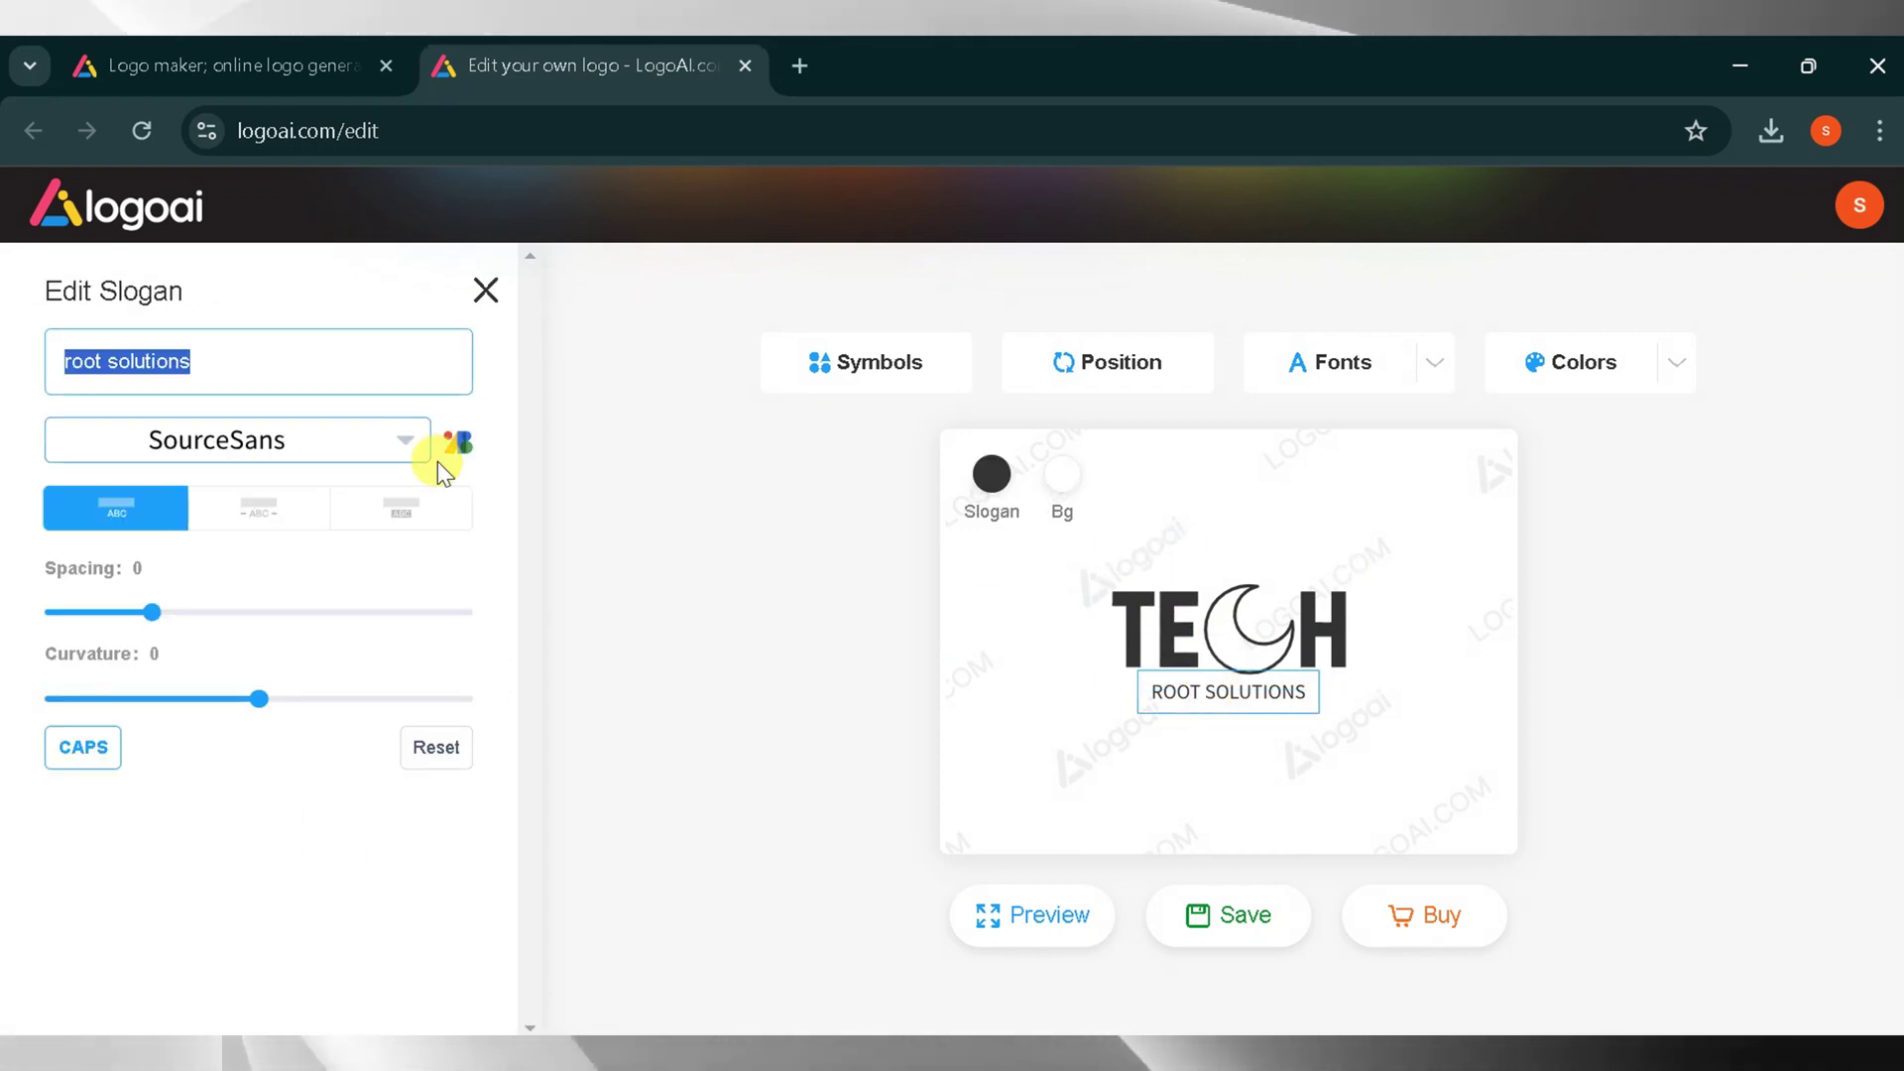
pyautogui.click(1616, 365)
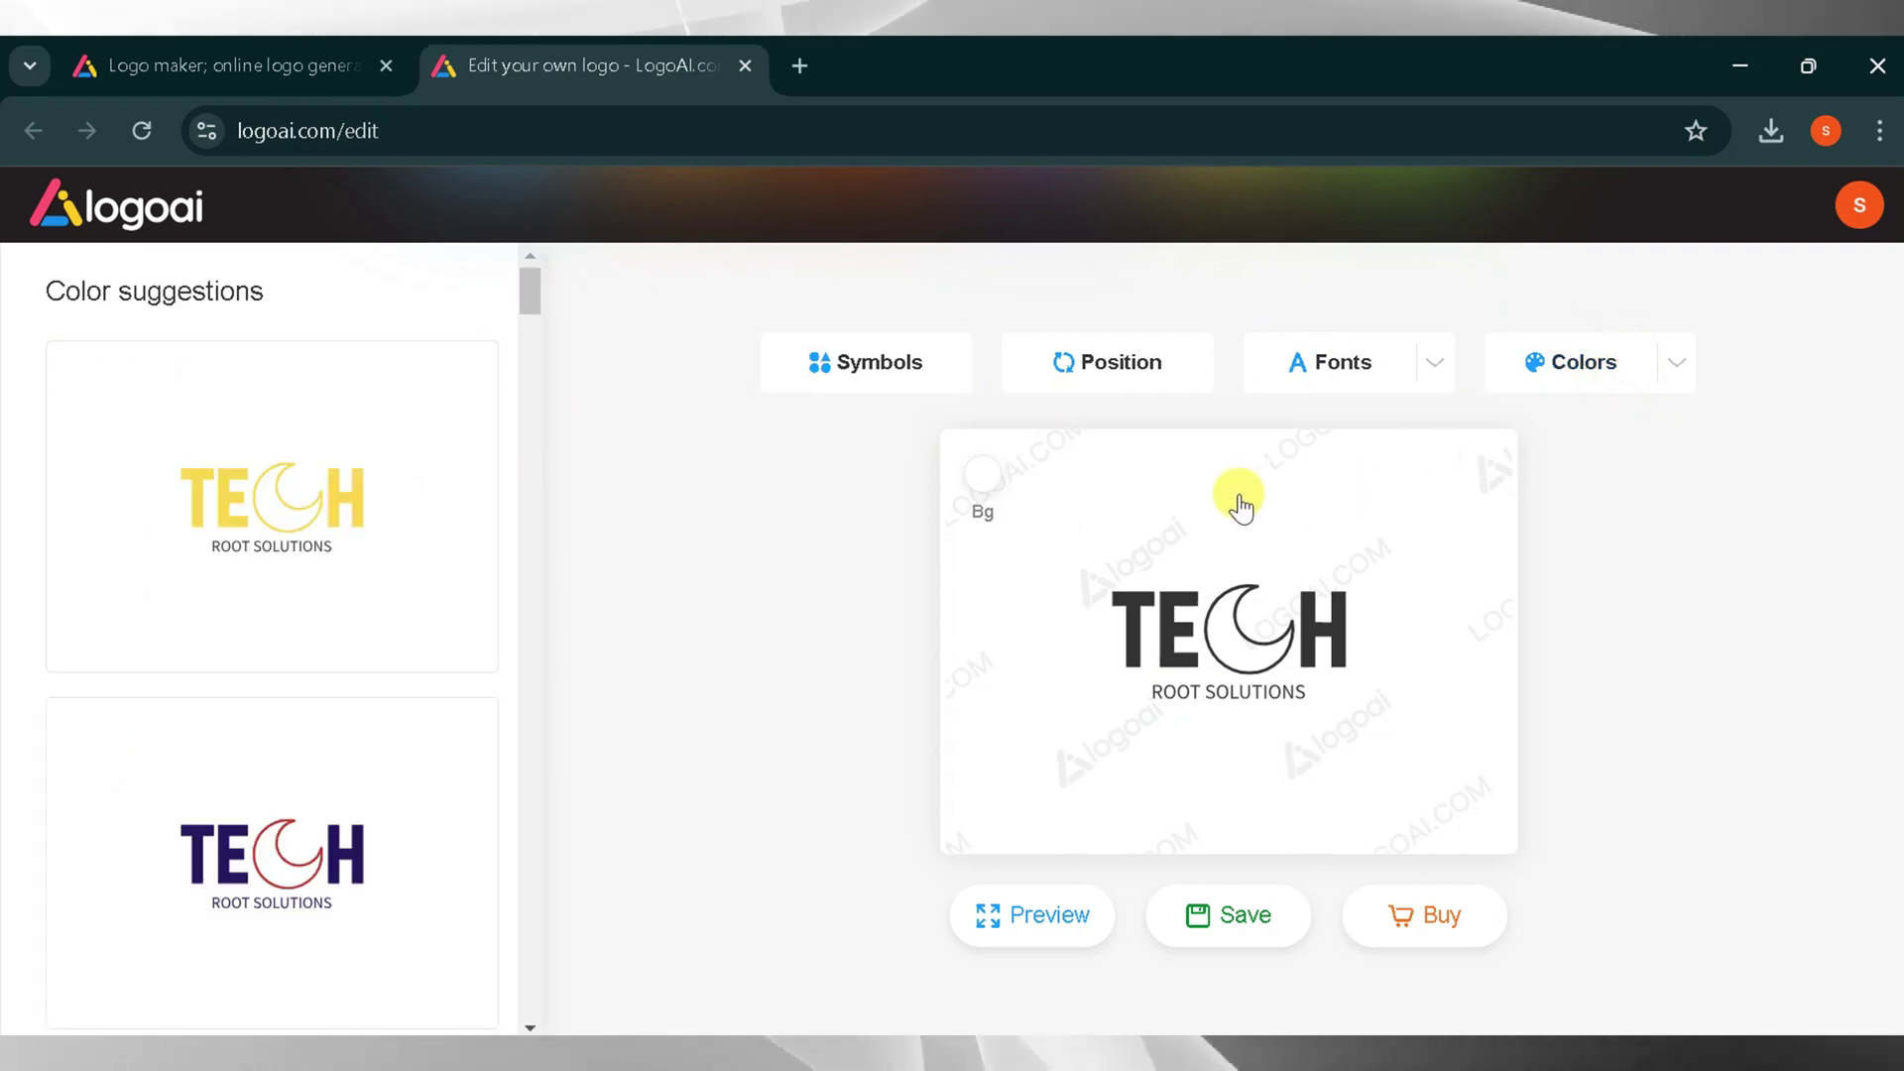
pyautogui.scroll(-2, 383, 820)
pyautogui.scroll(-5, 319, 814)
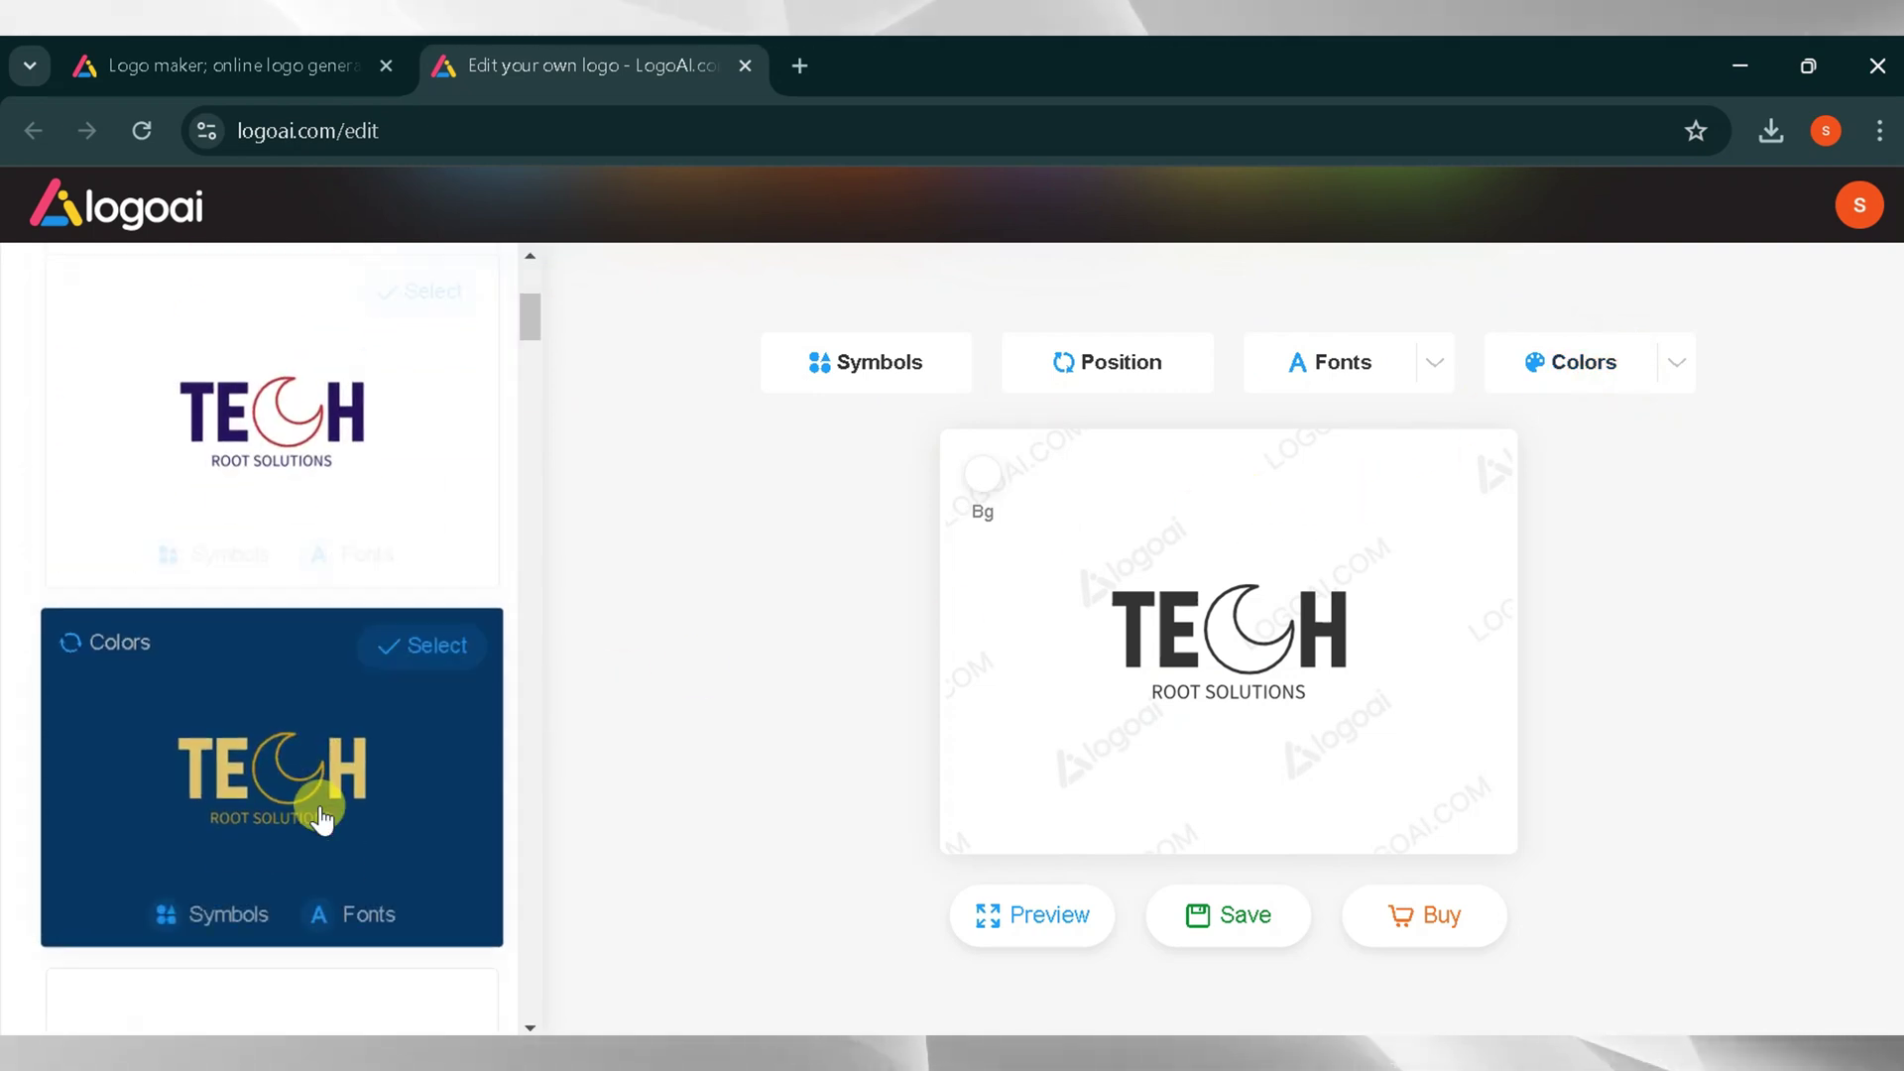
pyautogui.click(327, 561)
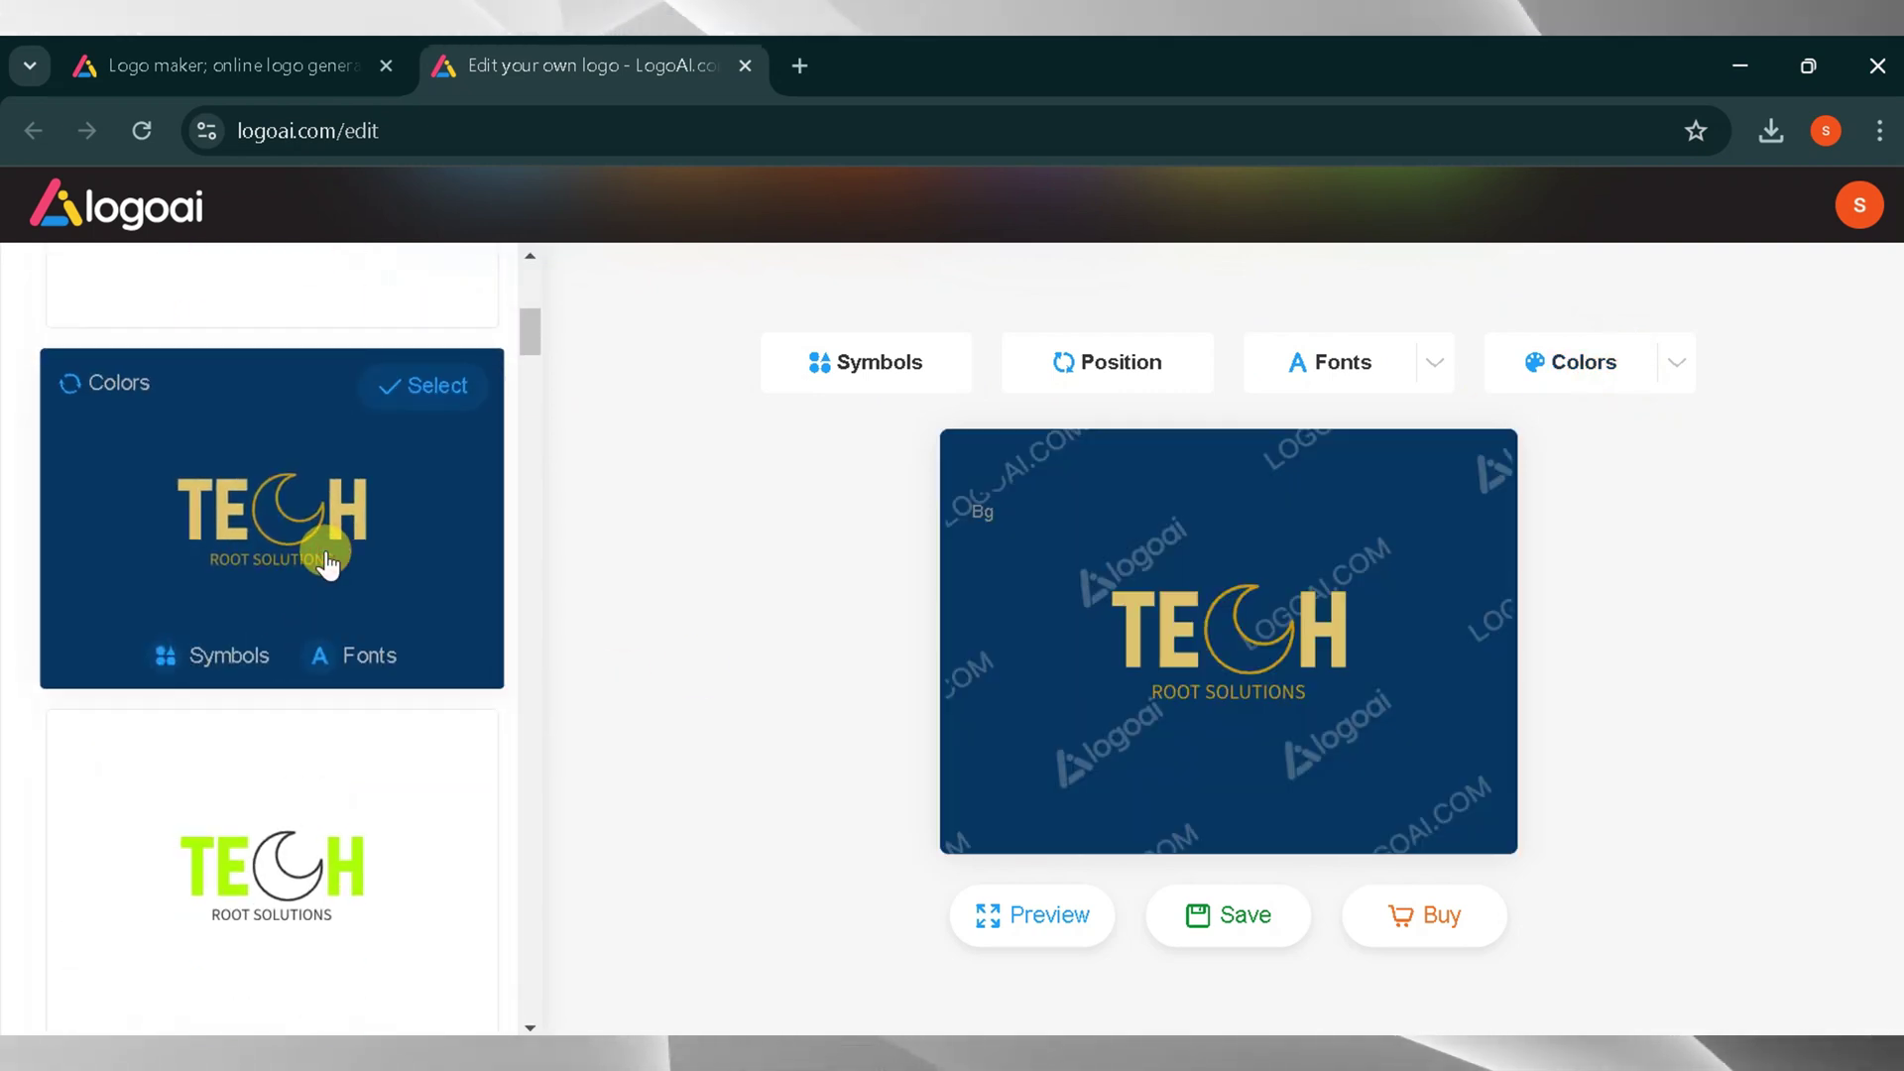
pyautogui.click(984, 684)
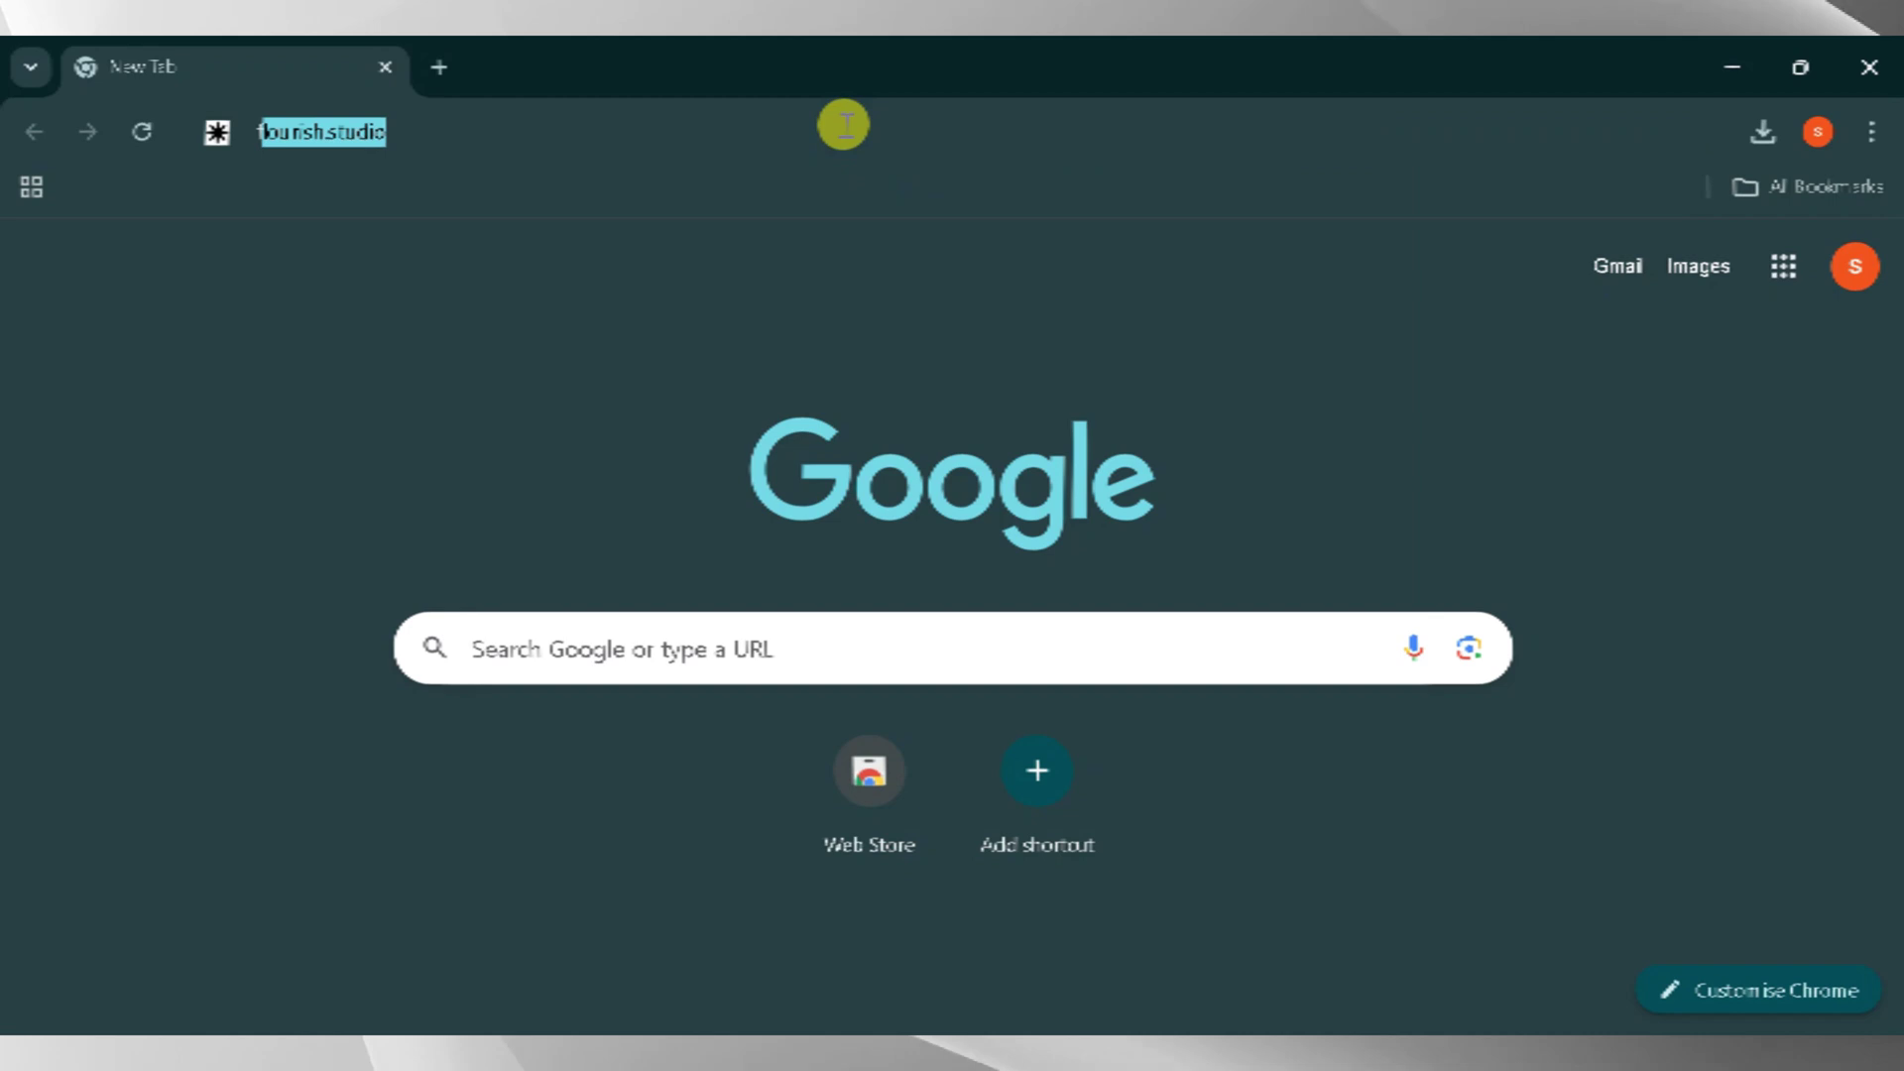
# Search Google for 'fiverr logo makers', then load the pasted Fiverr Logo Maker address.
pyautogui.write('fiverr logo makers')
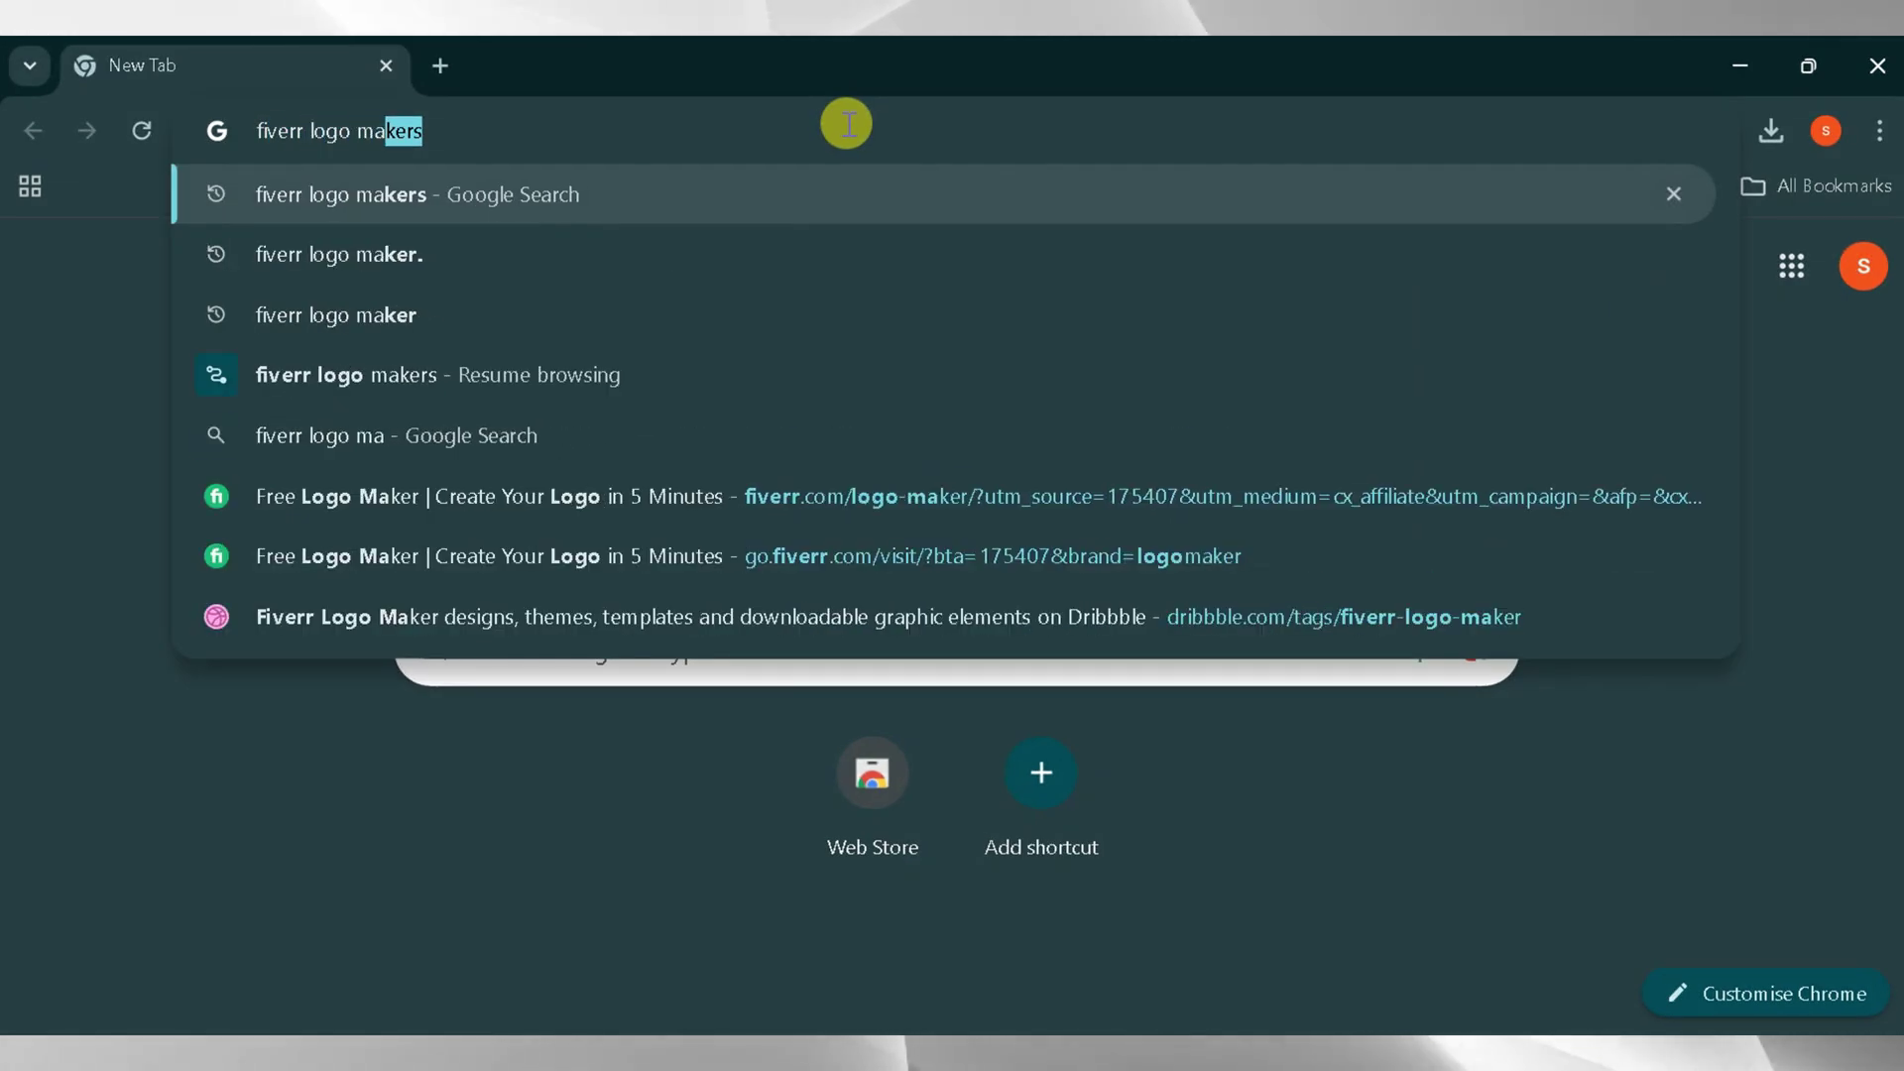
pyautogui.press('Return')
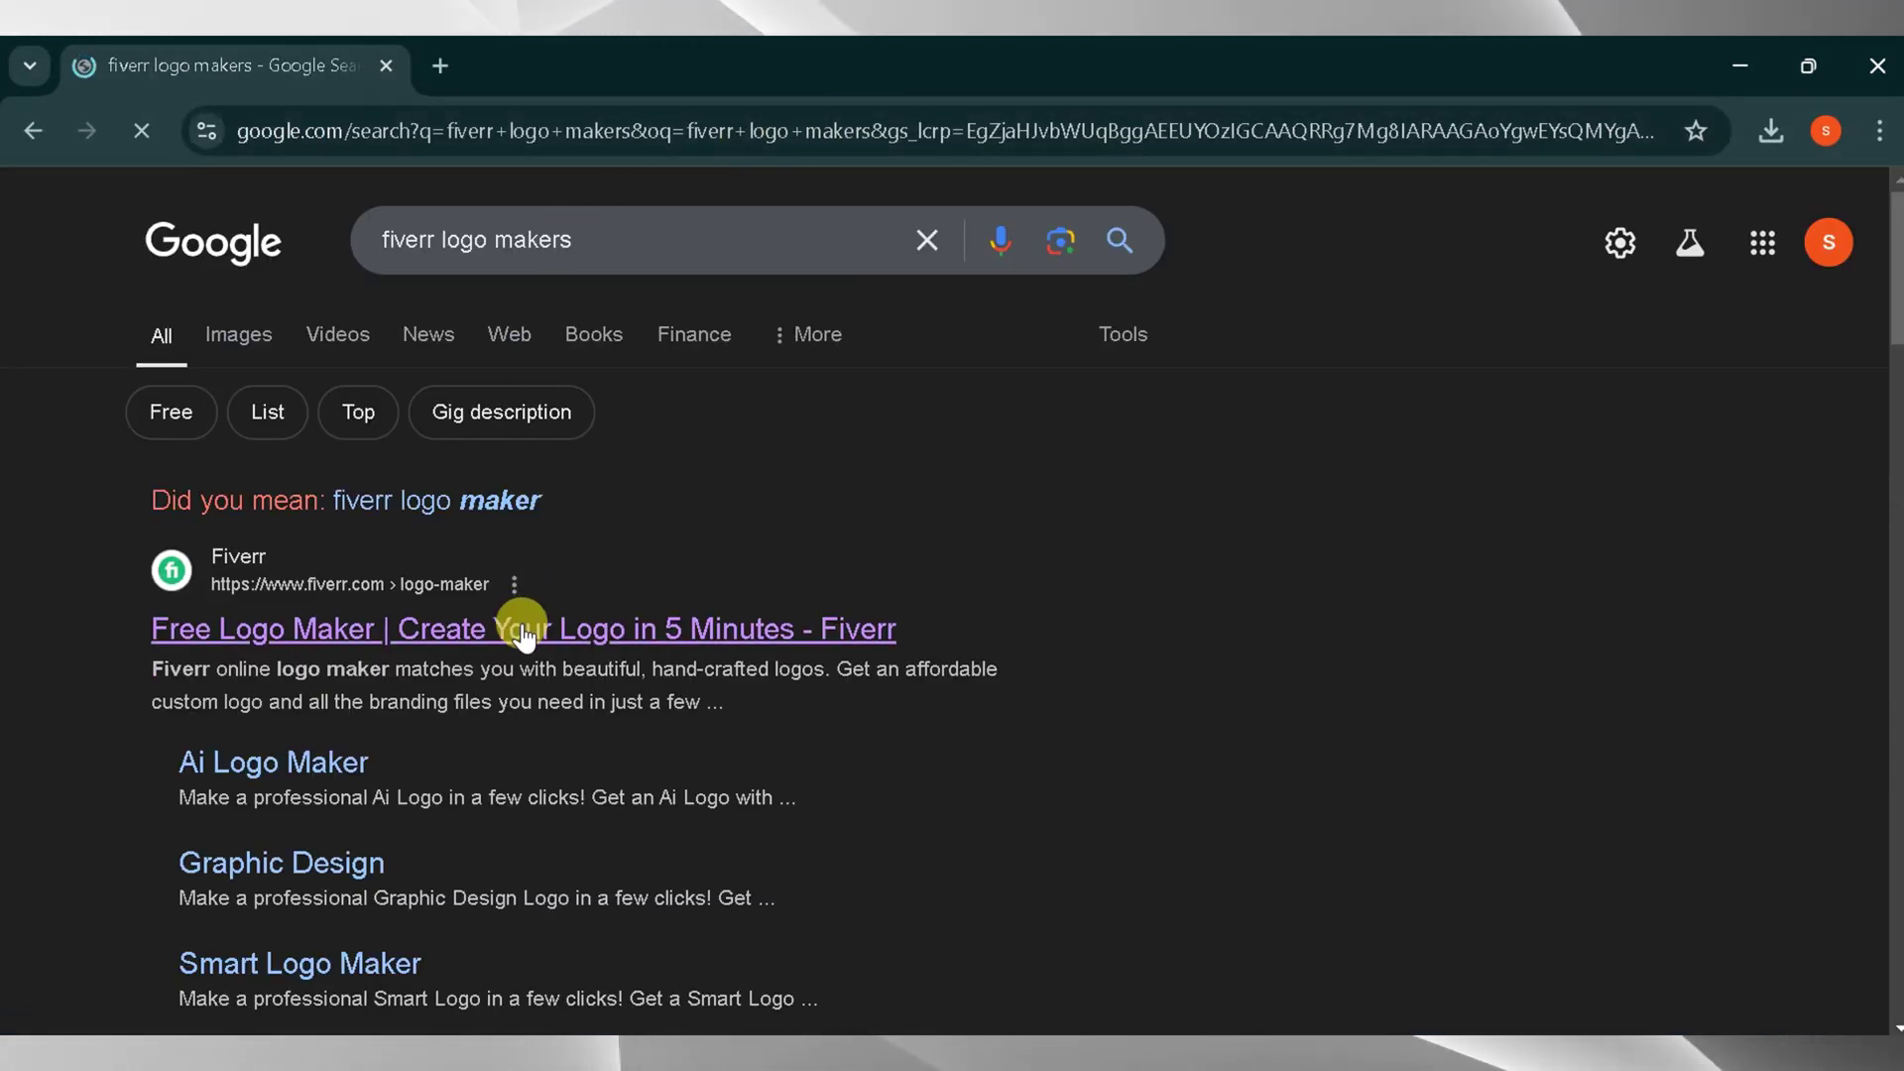
pyautogui.click(593, 124)
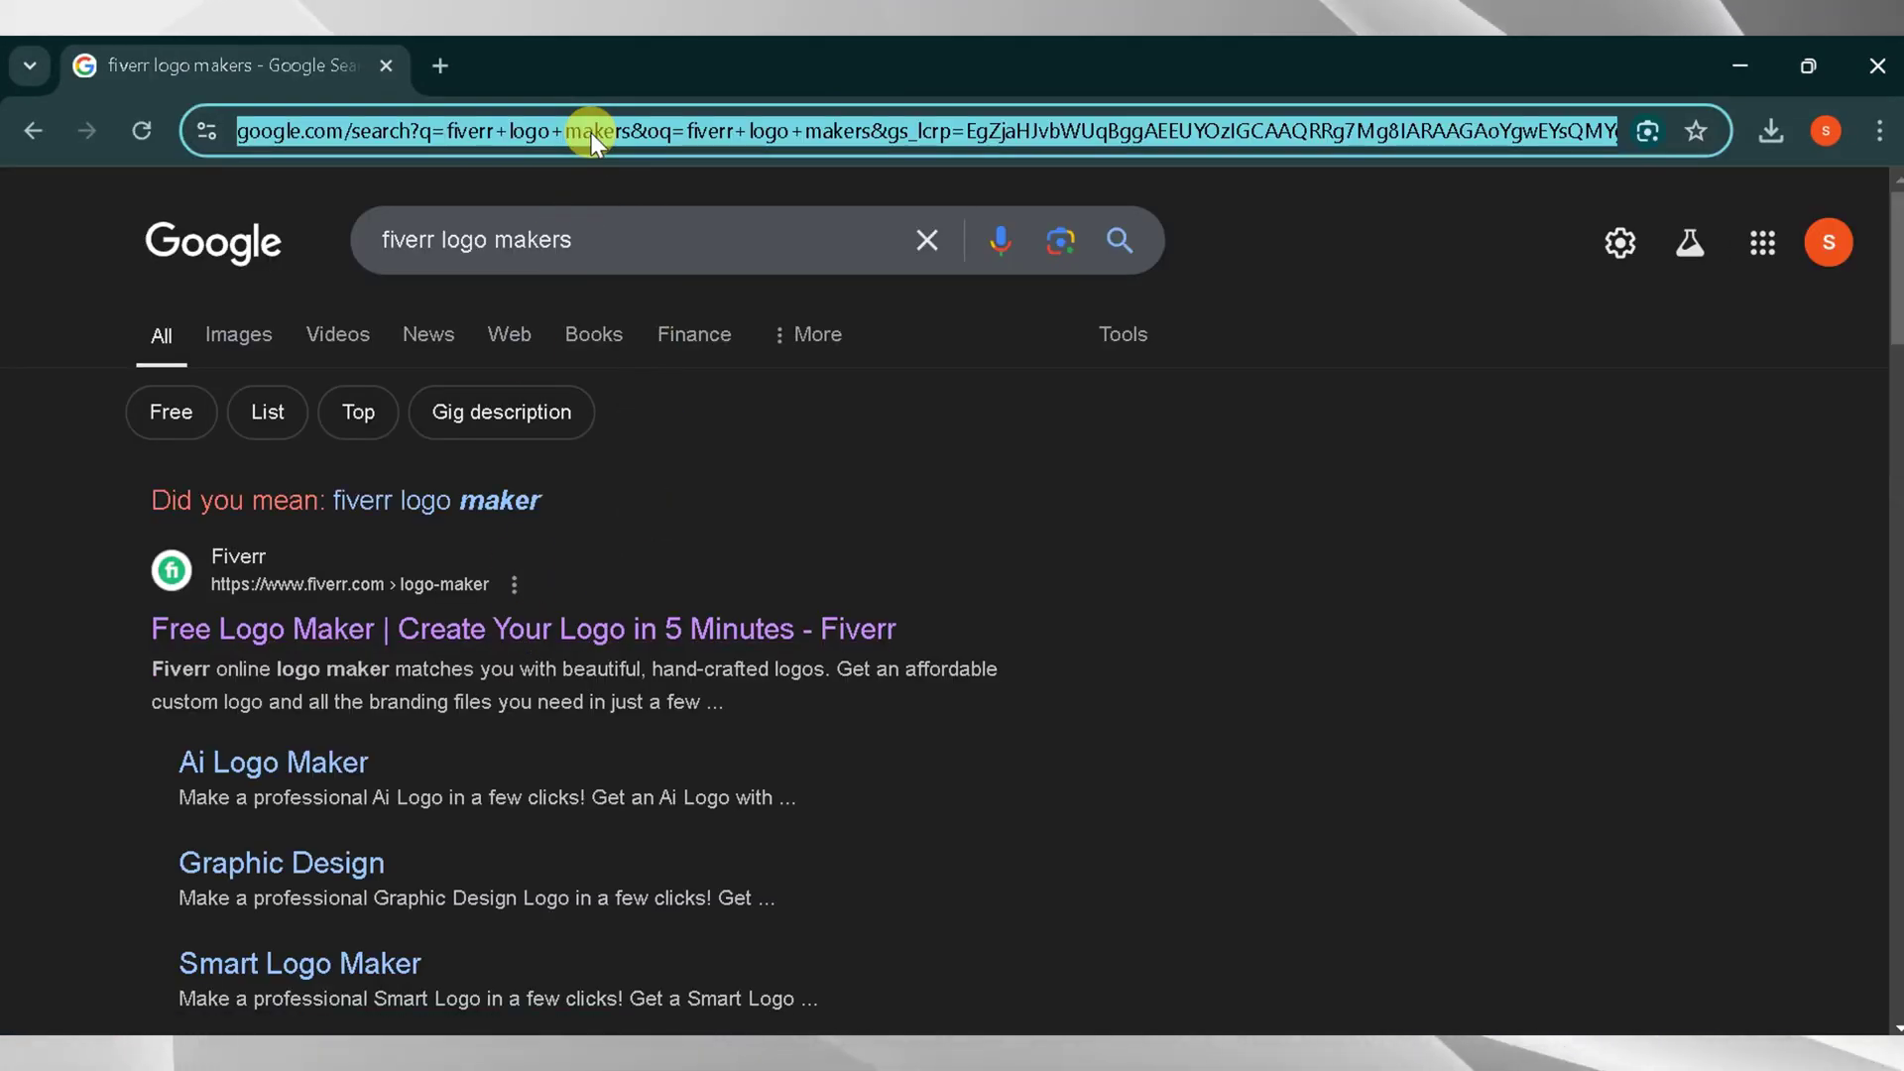
pyautogui.write('https://www.fiverr.com/logo-maker/?utm_source=175407&utm_medium=cx_affiliate&utm_campaign=&afp=&cxd_token=175407_38557067&show_join=true')
pyautogui.press('Return')
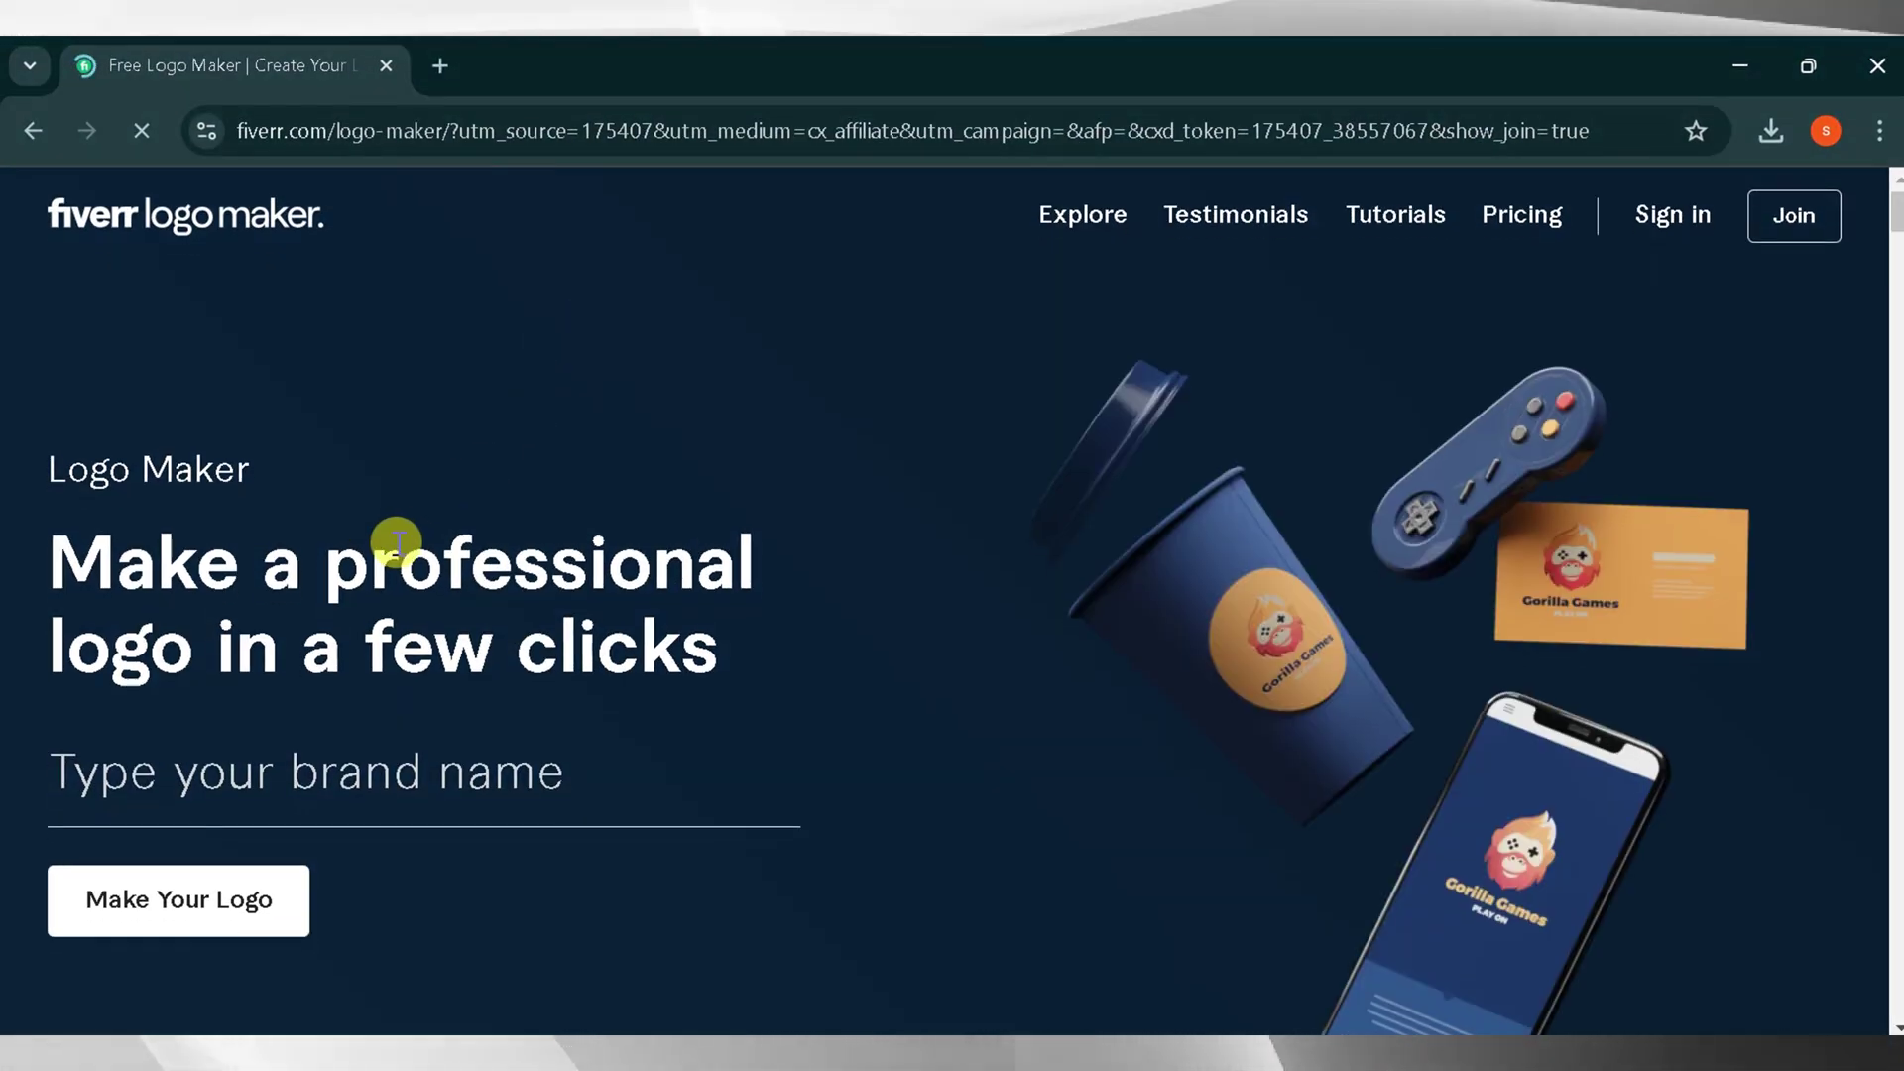
# Sign up with Google, create a tech-root-solutions username using only letters and underscores, and create the account.
pyautogui.scroll(-1, 397, 544)
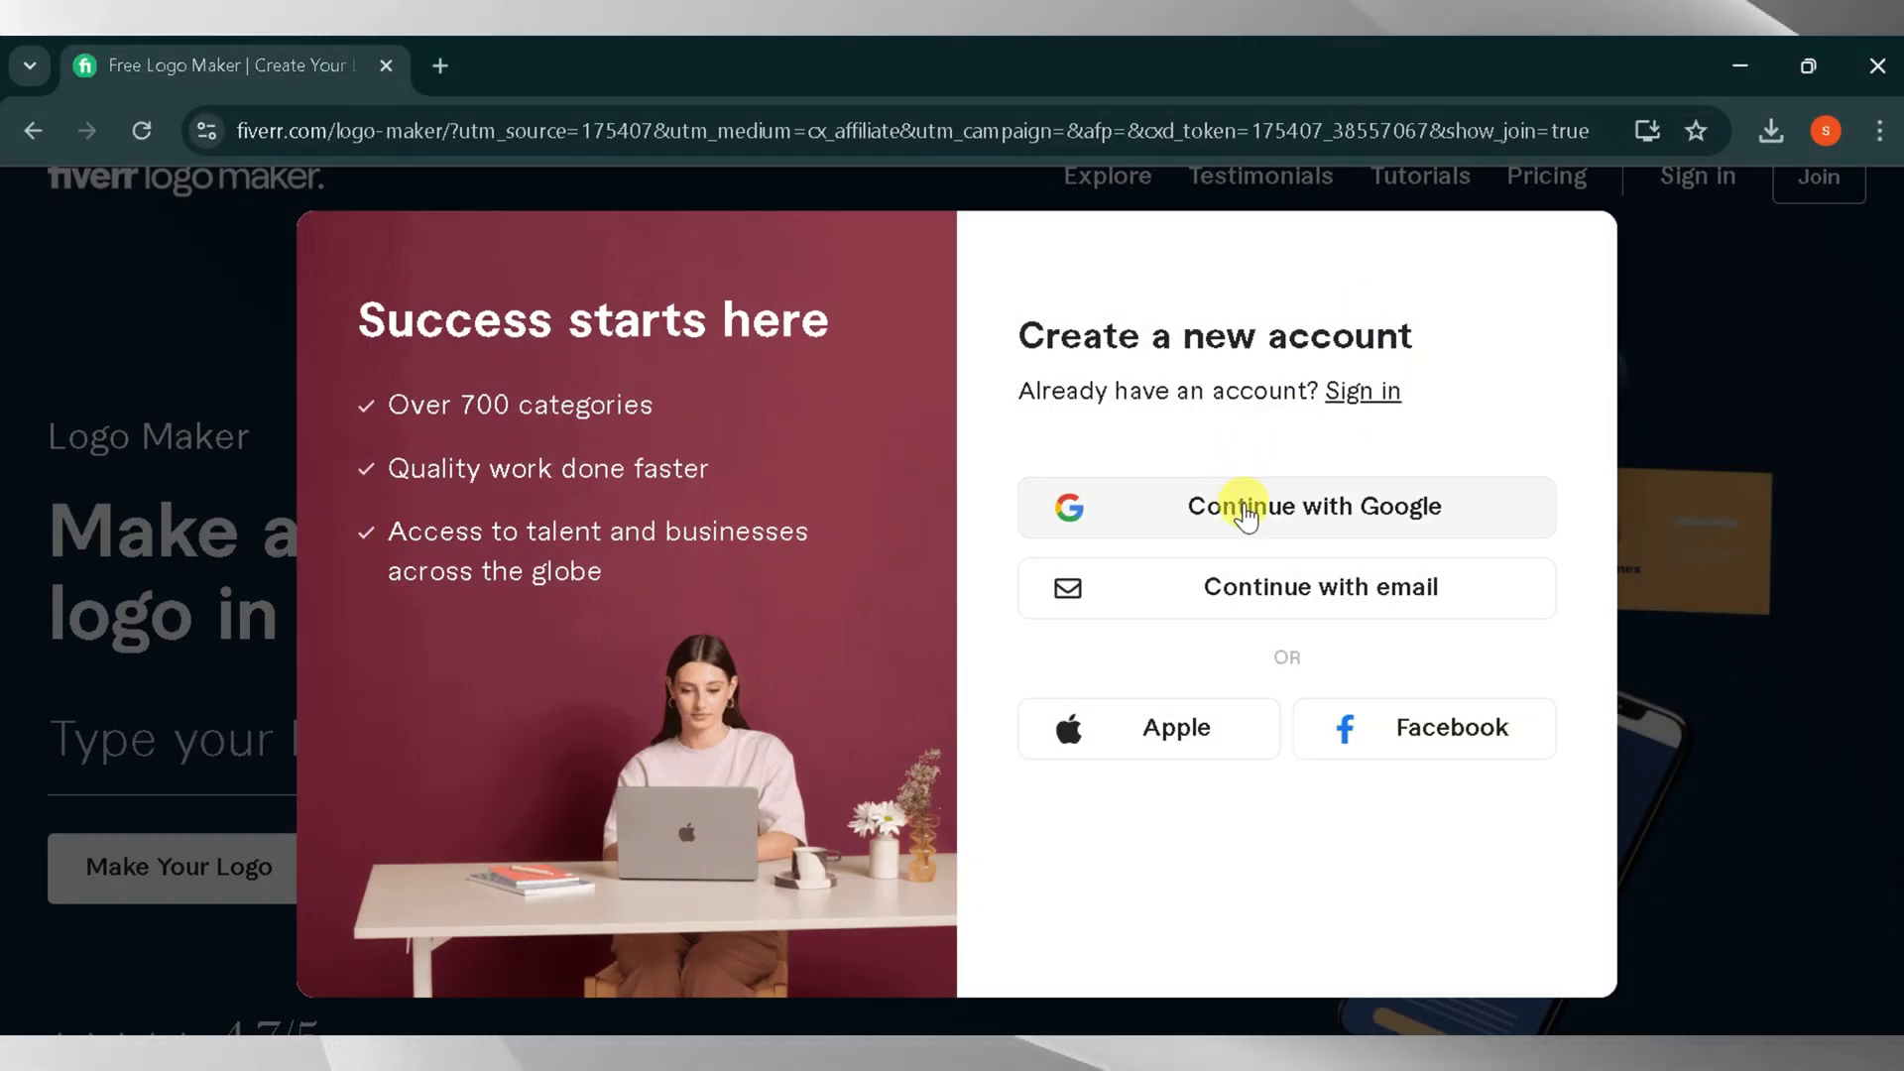
pyautogui.click(1246, 511)
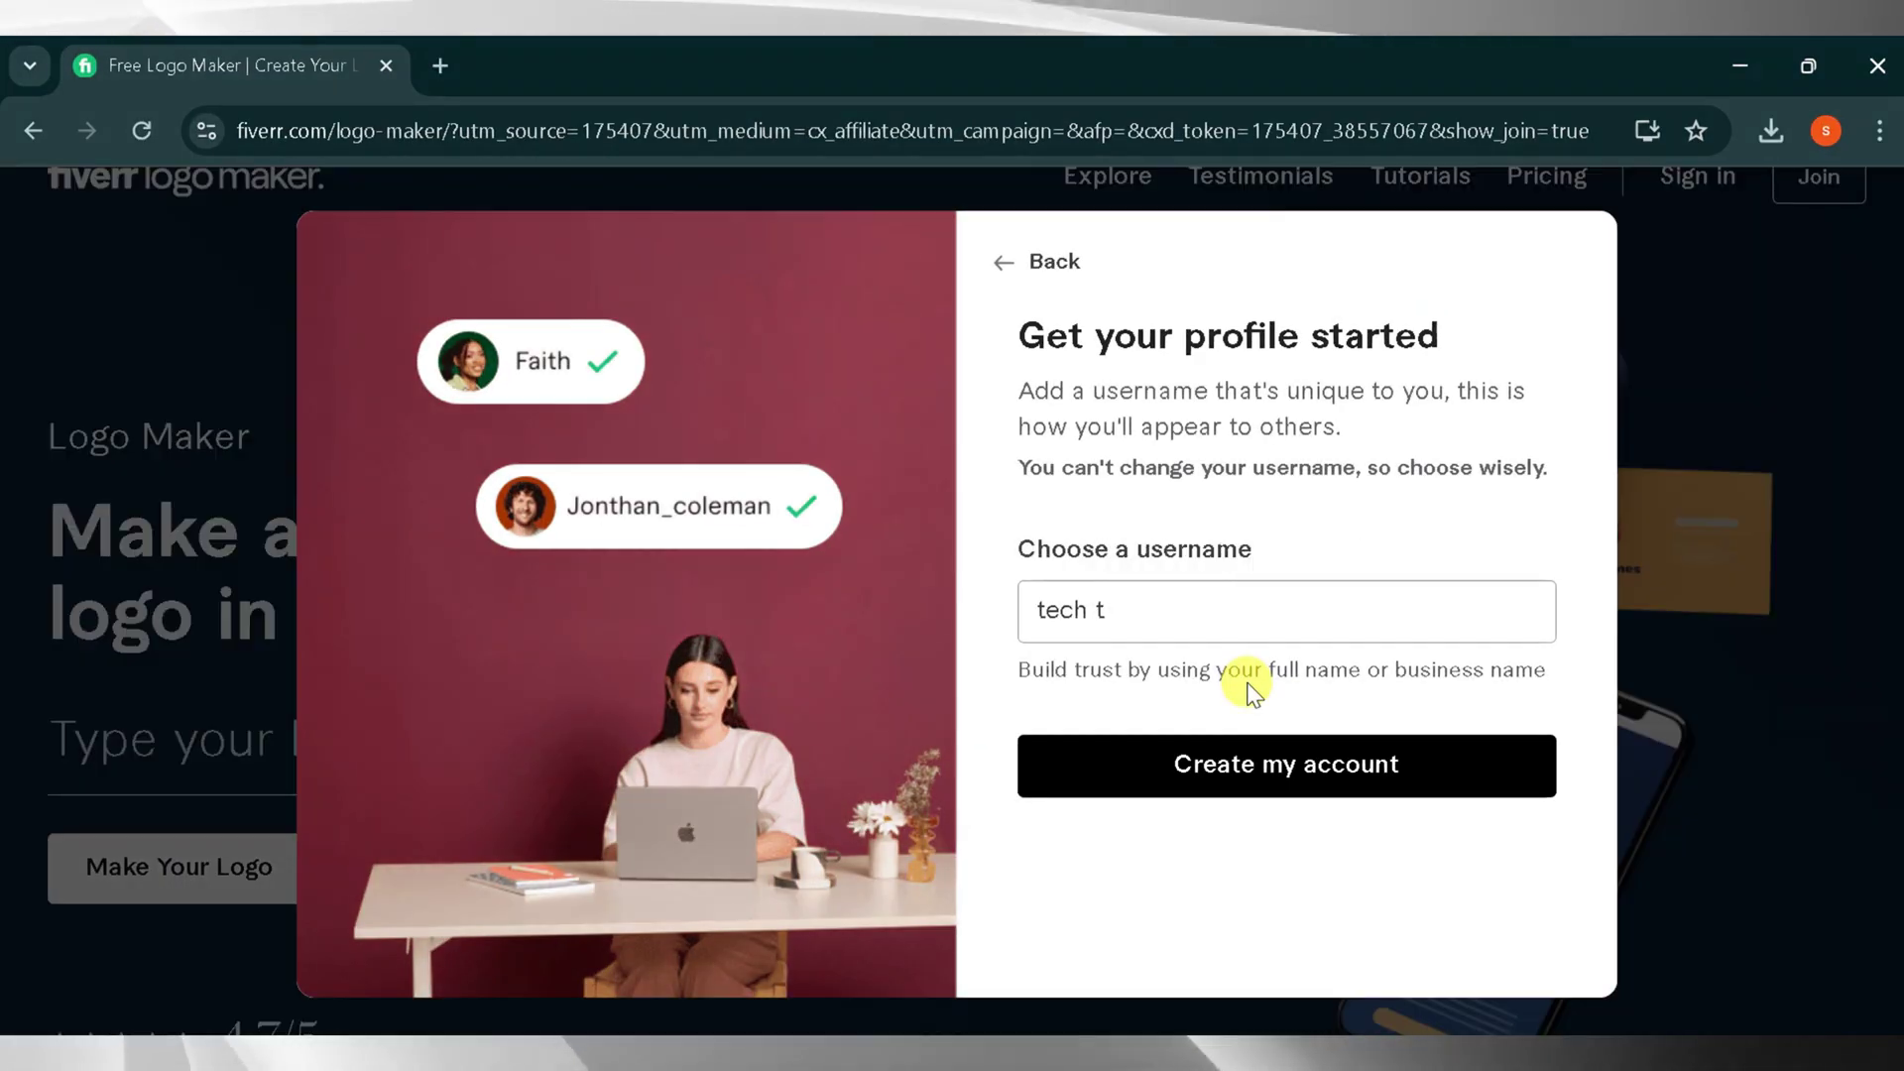
pyautogui.write('root solut')
pyautogui.press('BackSpace')
pyautogui.press('BackSpace')
pyautogui.press('BackSpace')
pyautogui.press('BackSpace')
pyautogui.press('BackSpace')
pyautogui.press('BackSpace')
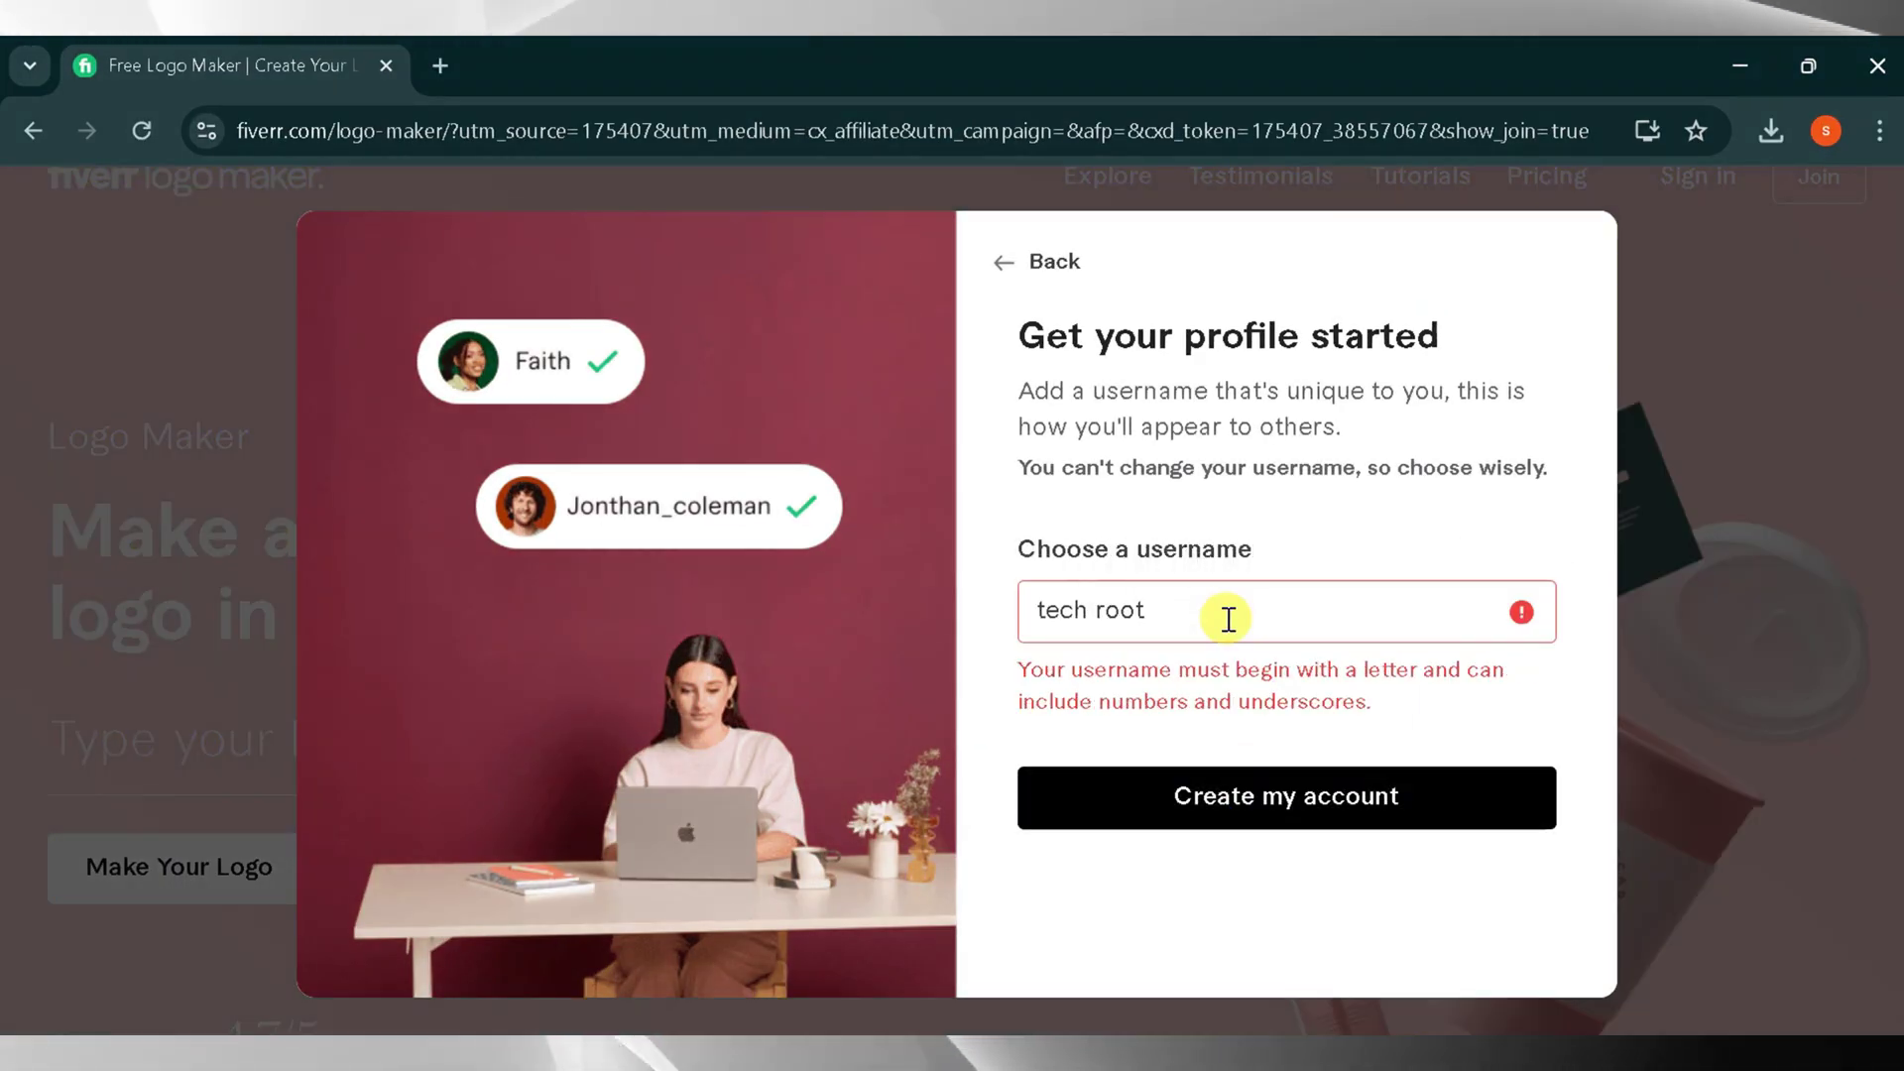
pyautogui.click(1092, 611)
pyautogui.press('BackSpace')
pyautogui.click(1148, 611)
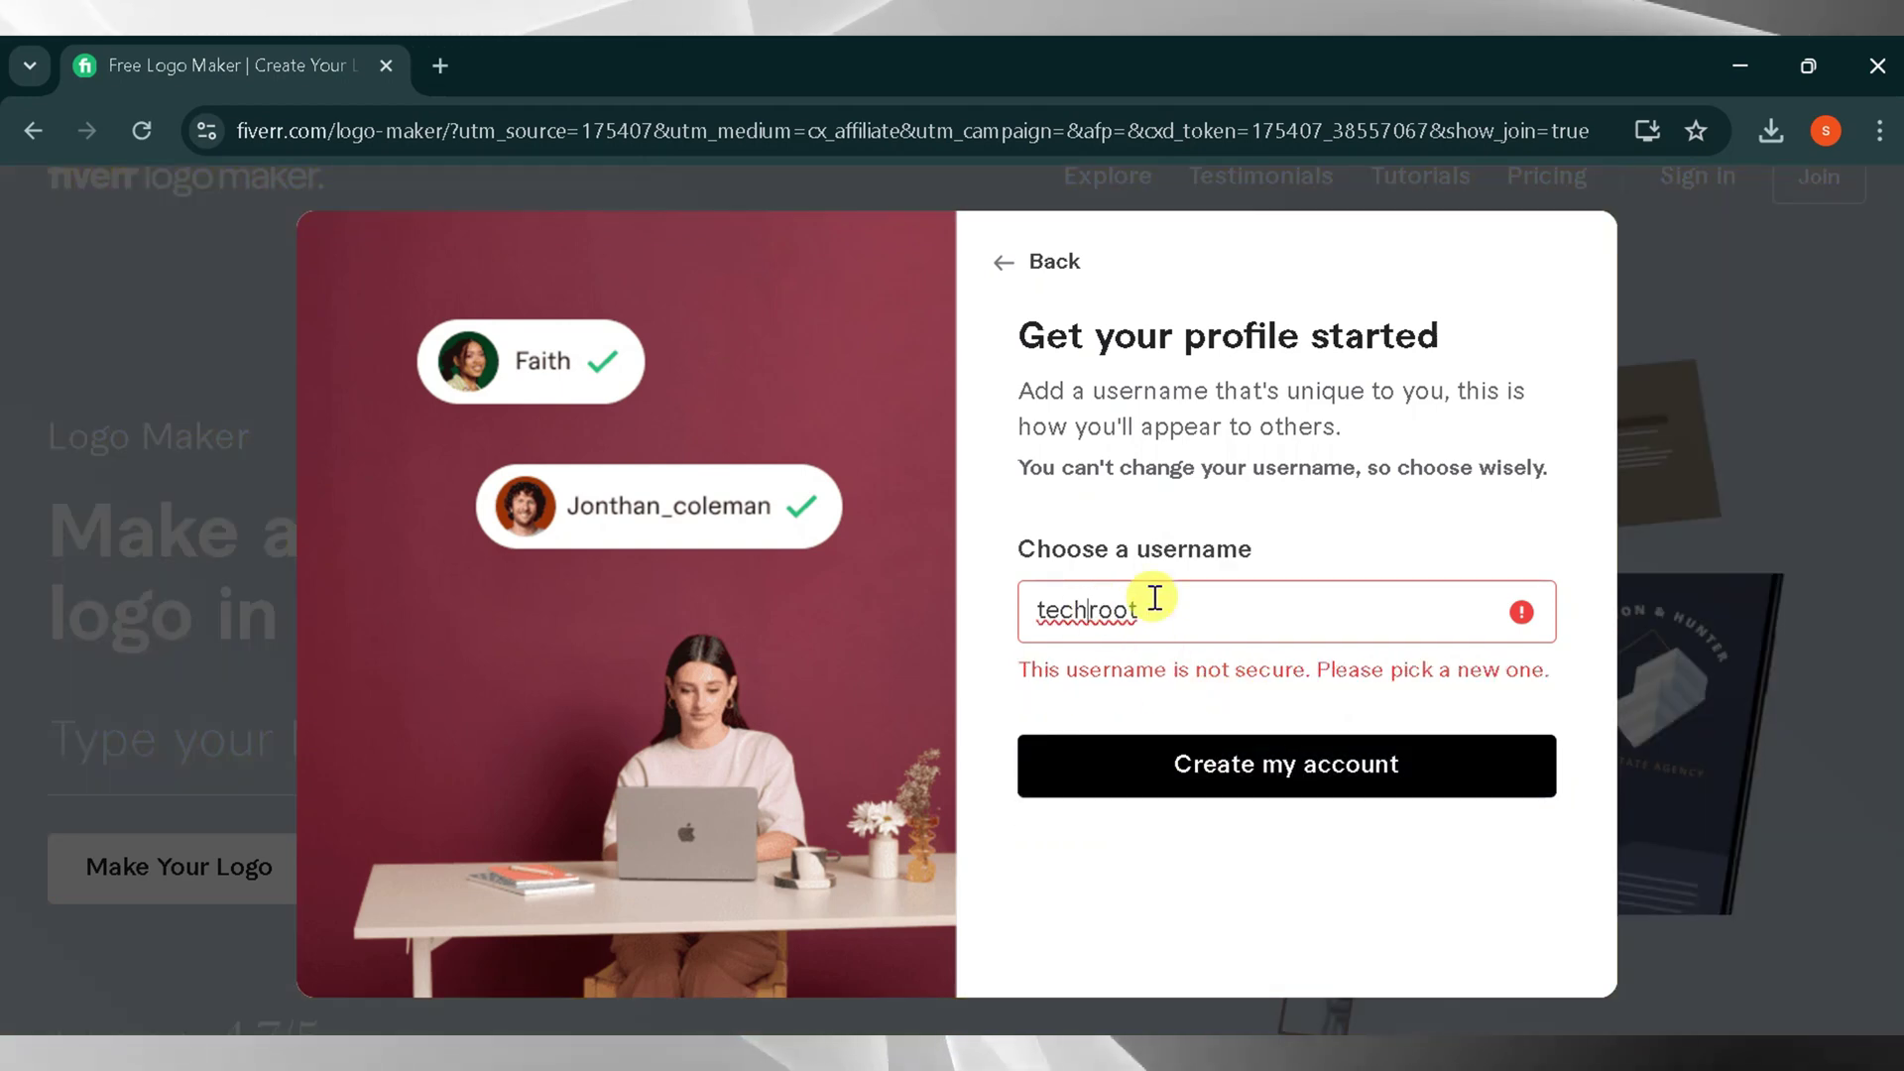
pyautogui.write('_a')
pyautogui.write('tech_')
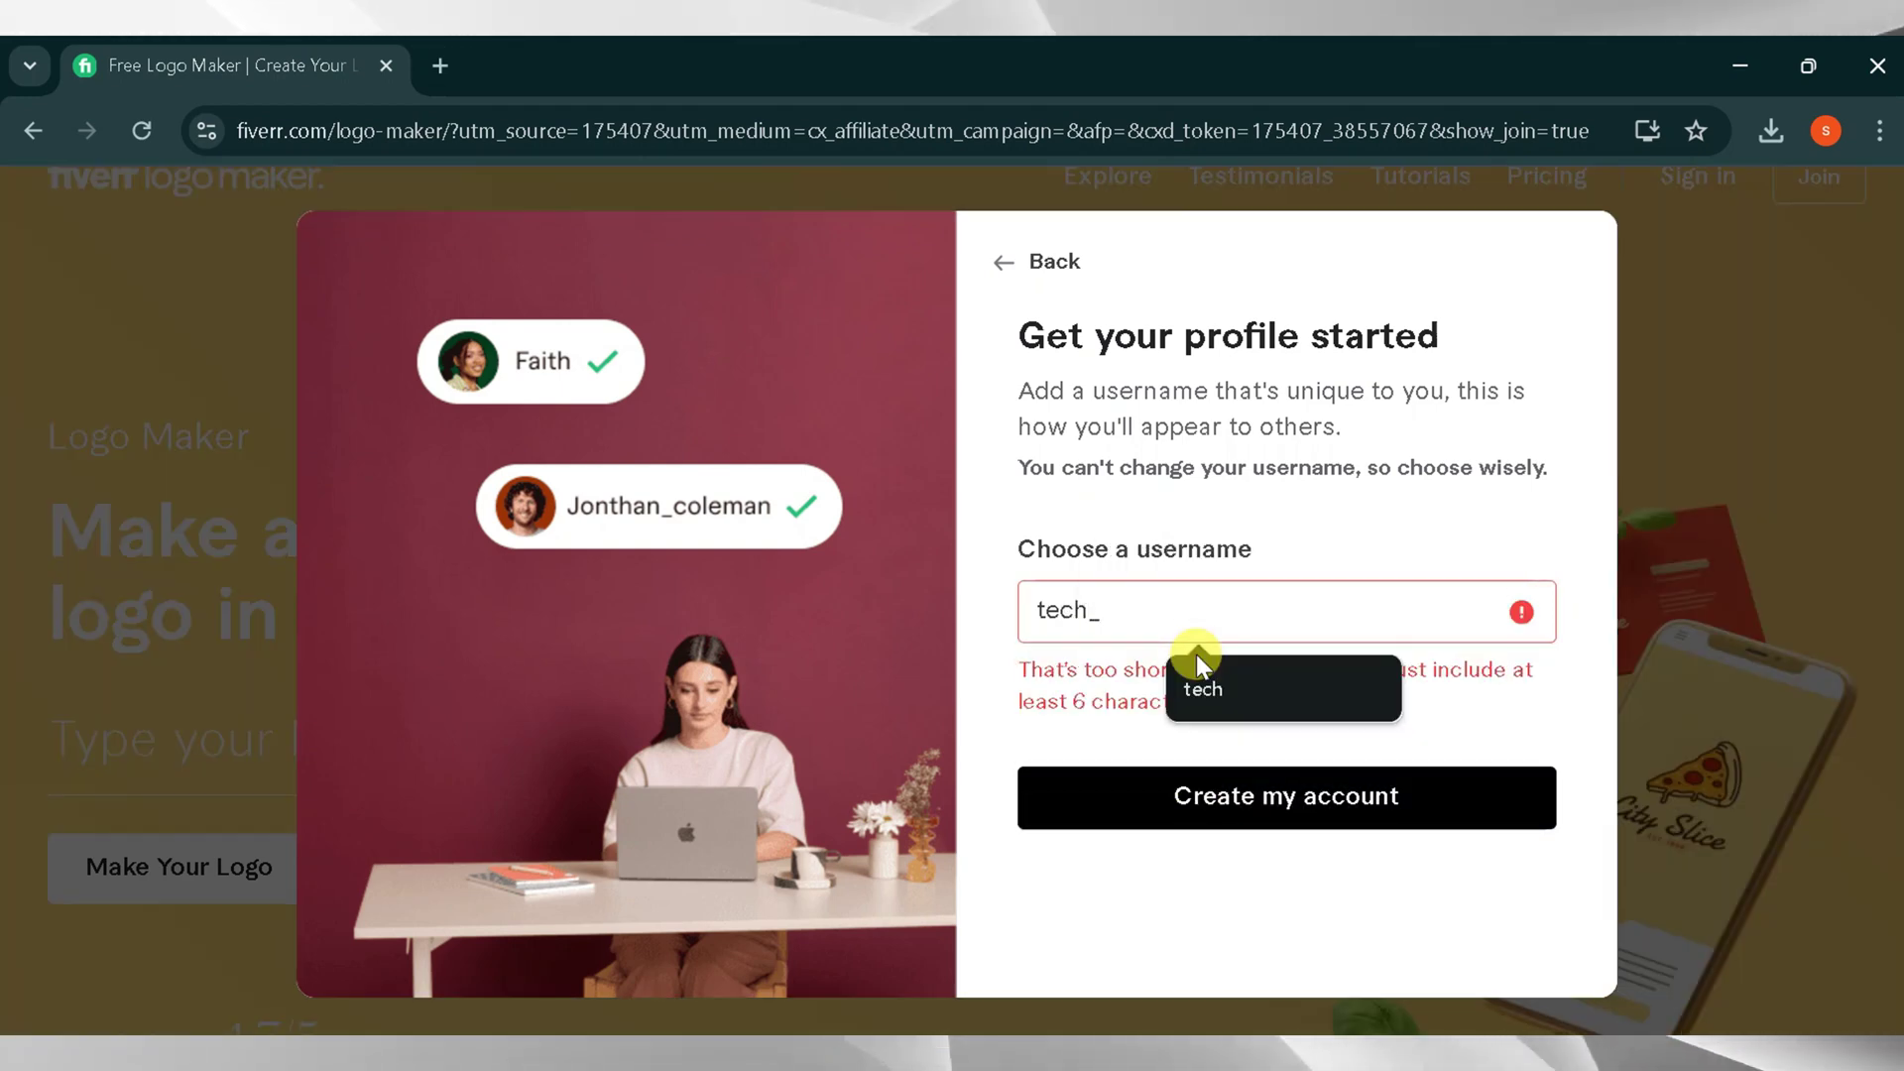
pyautogui.write('roots')
pyautogui.press('BackSpace')
pyautogui.press('BackSpace')
pyautogui.press('BackSpace')
pyautogui.press('BackSpace')
pyautogui.press('BackSpace')
pyautogui.write('solutins')
pyautogui.click(1224, 714)
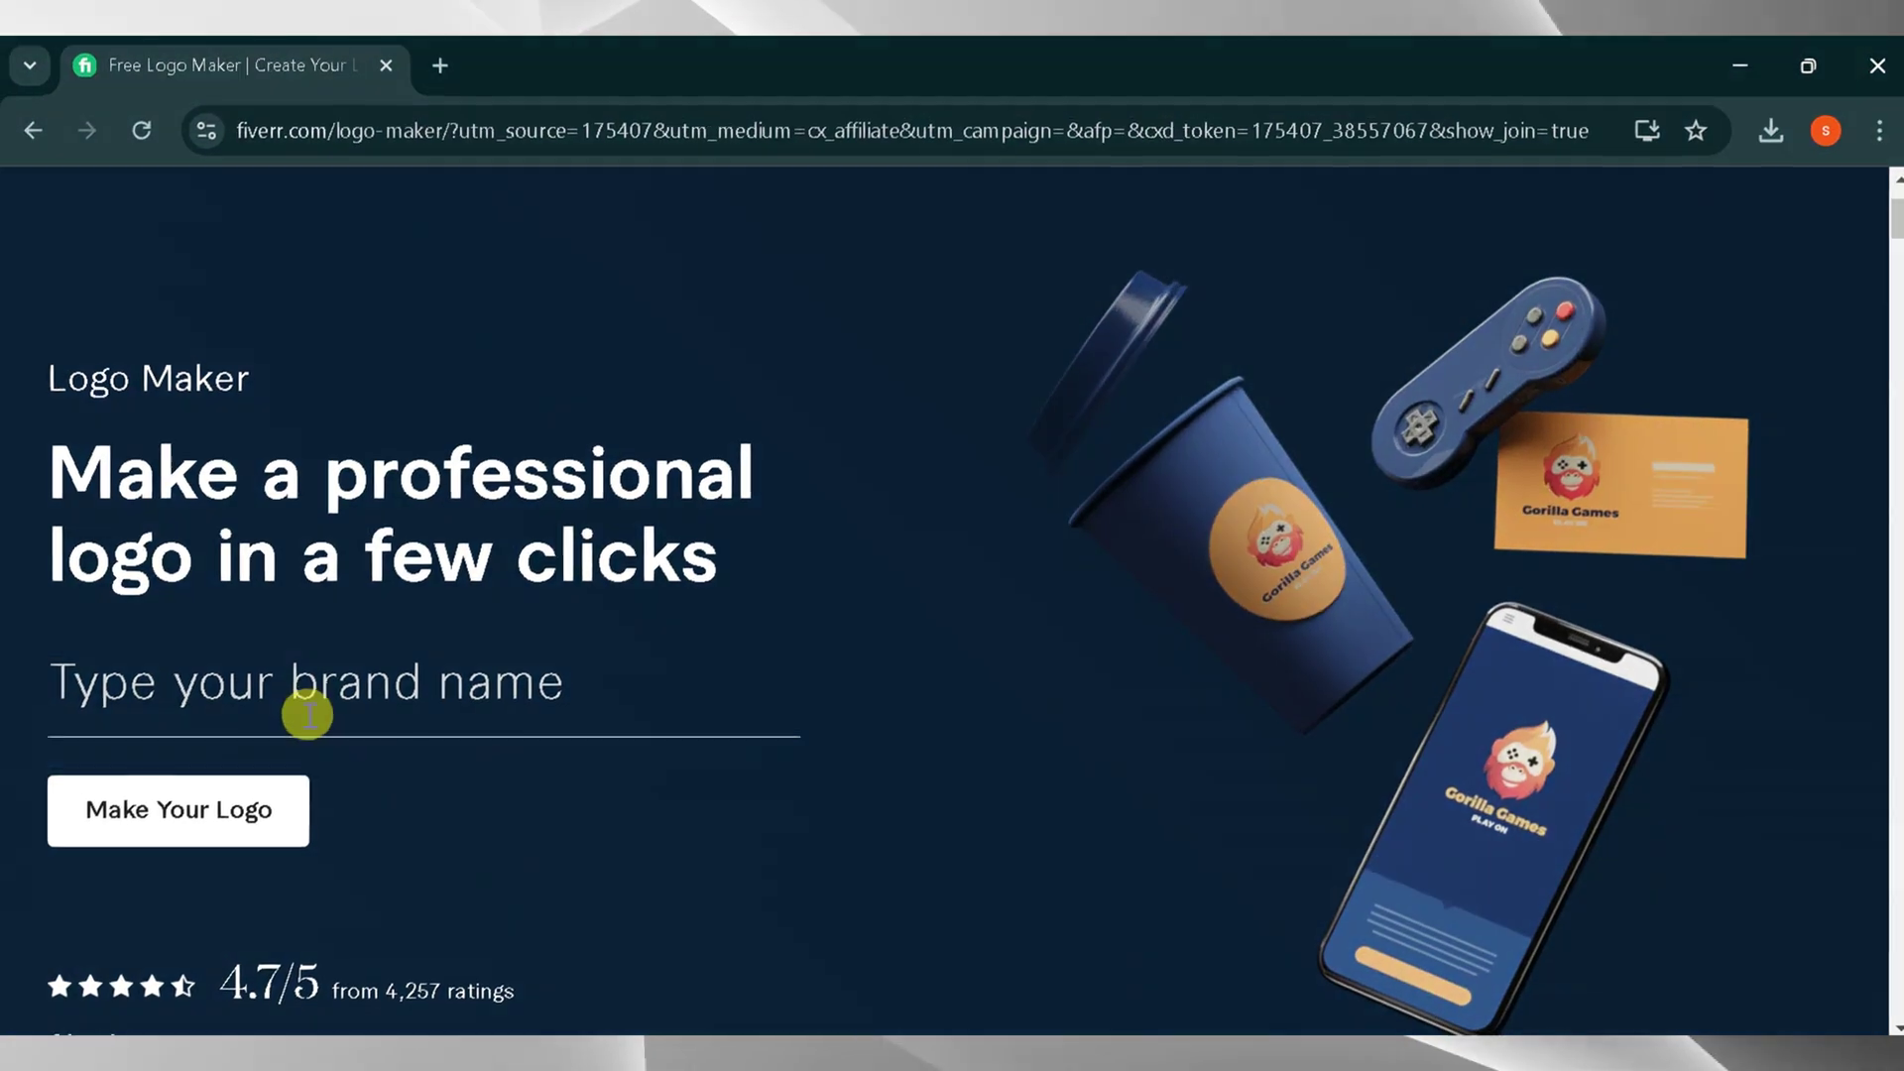
pyautogui.click(307, 715)
# Enter the brand name 'tech root solutions' to start the logo brief.
pyautogui.write('tech')
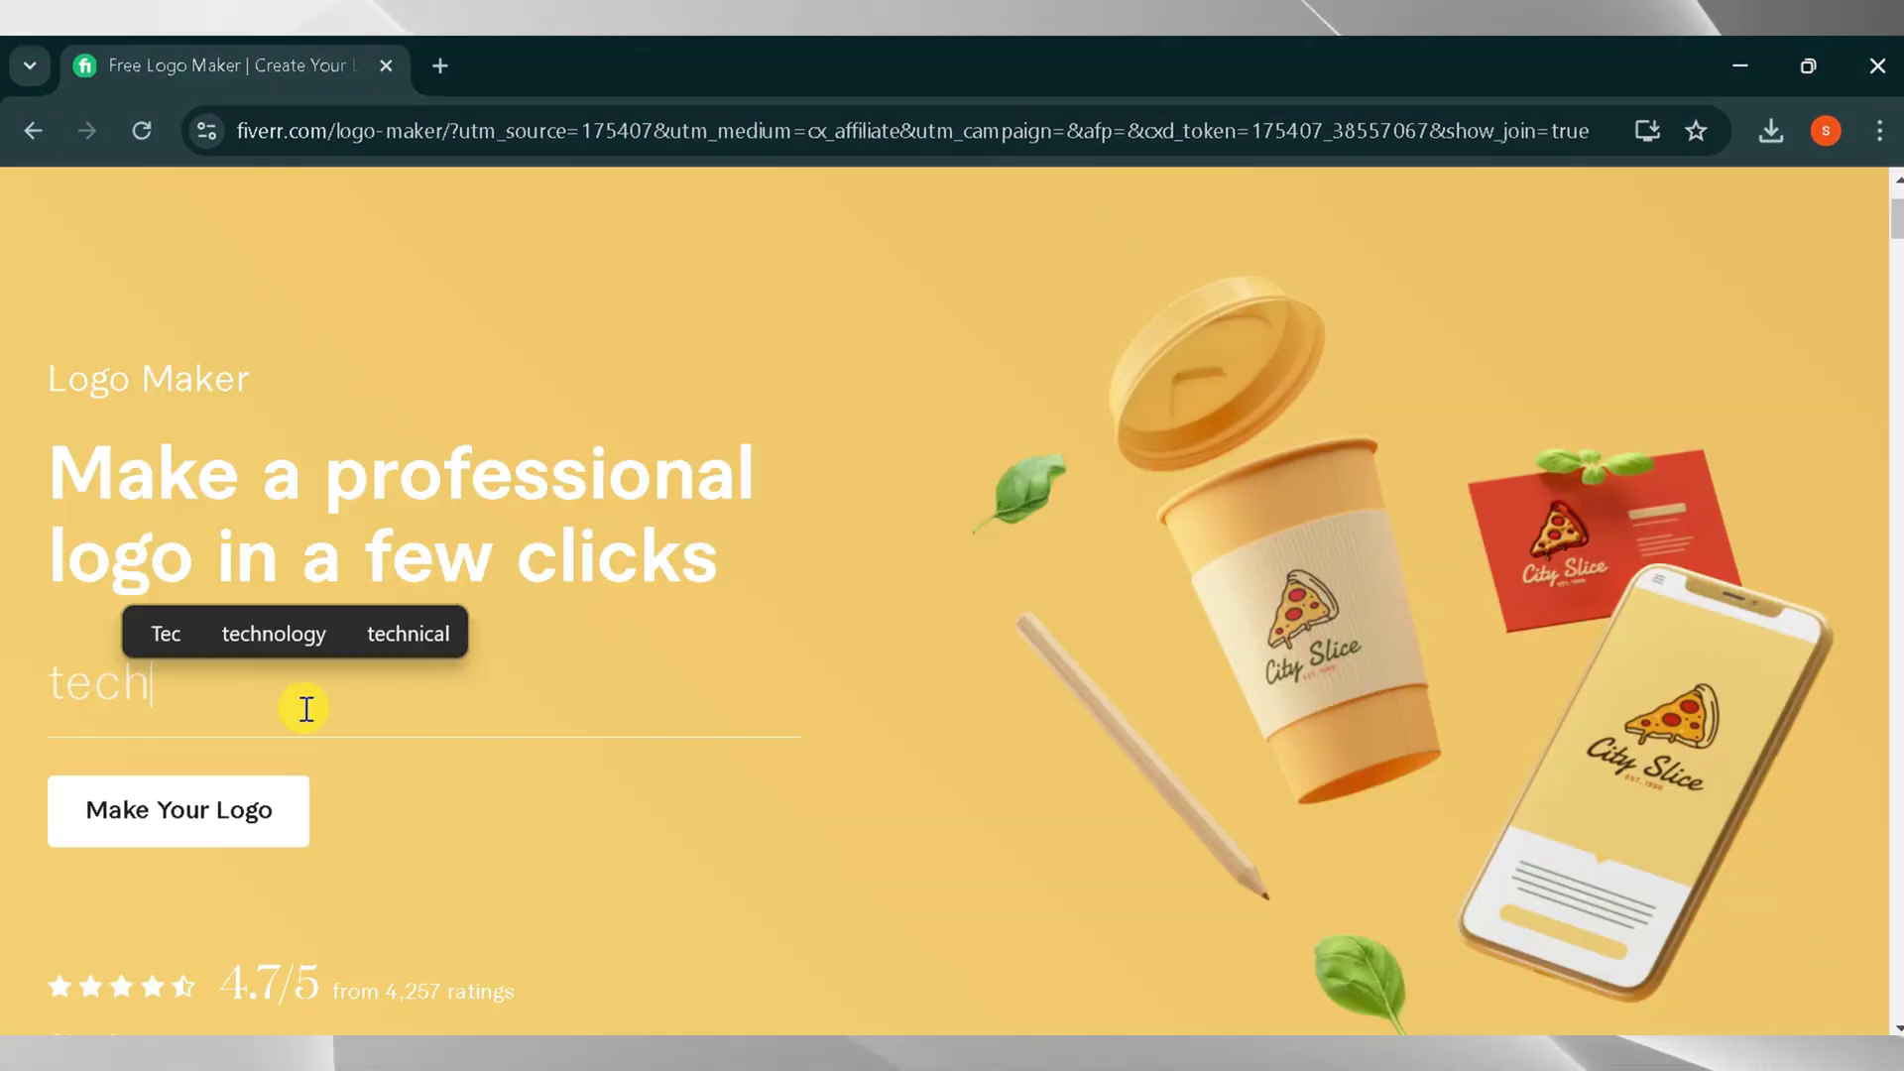
pyautogui.write(' root sol')
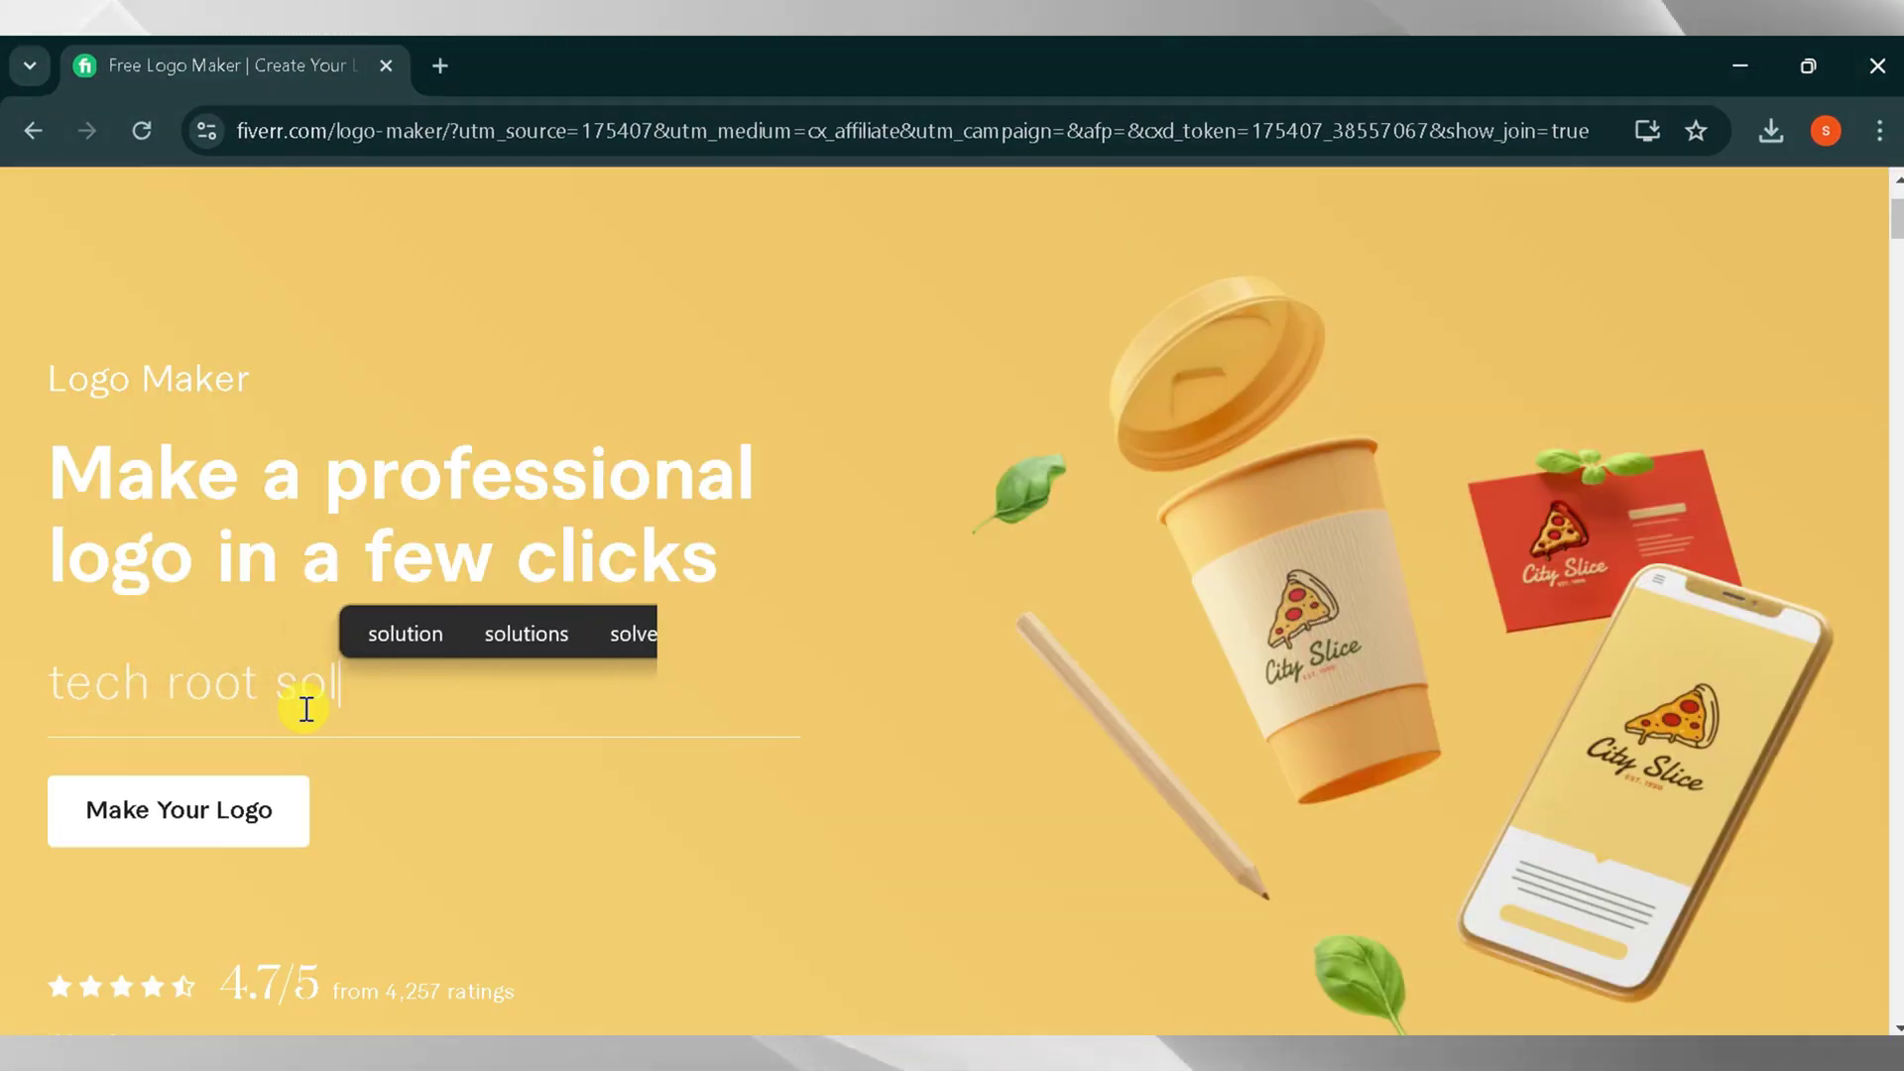
pyautogui.write('utions')
pyautogui.click(239, 841)
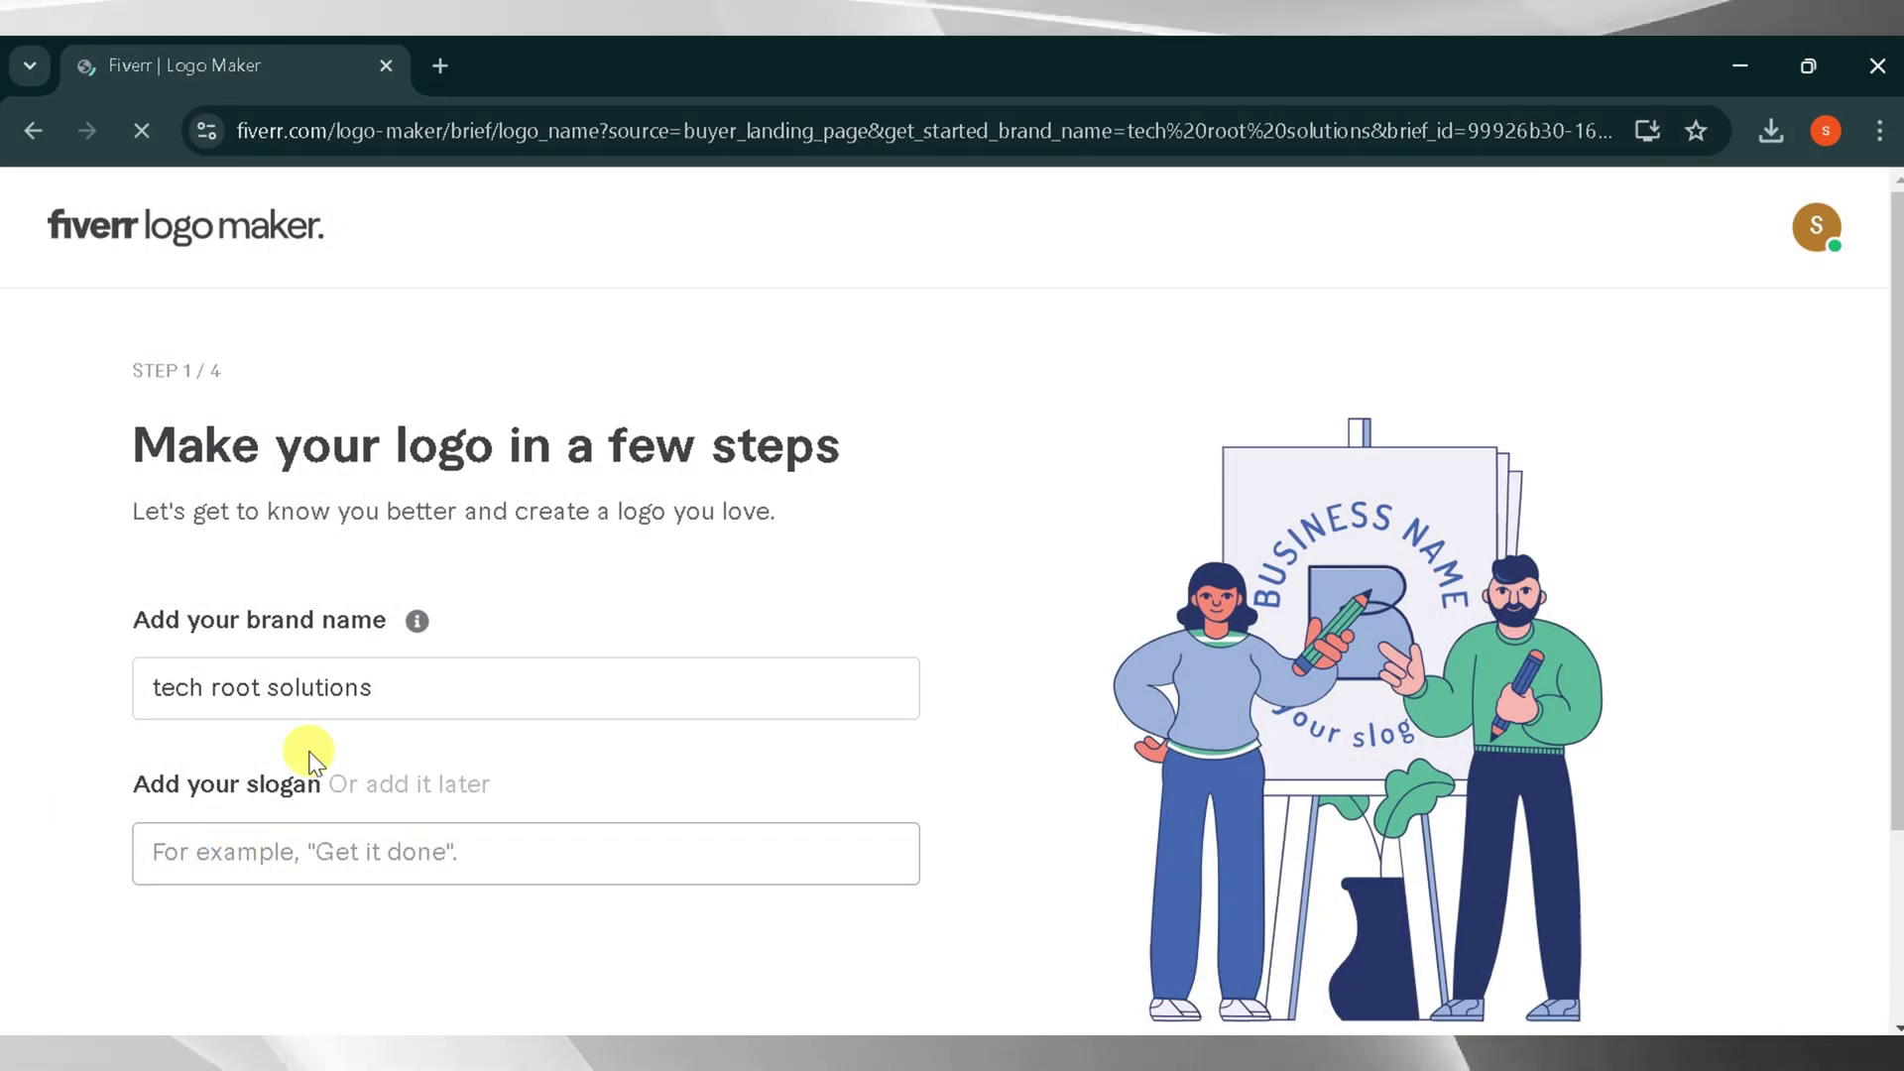
pyautogui.scroll(-1, 409, 793)
pyautogui.scroll(-1, 326, 870)
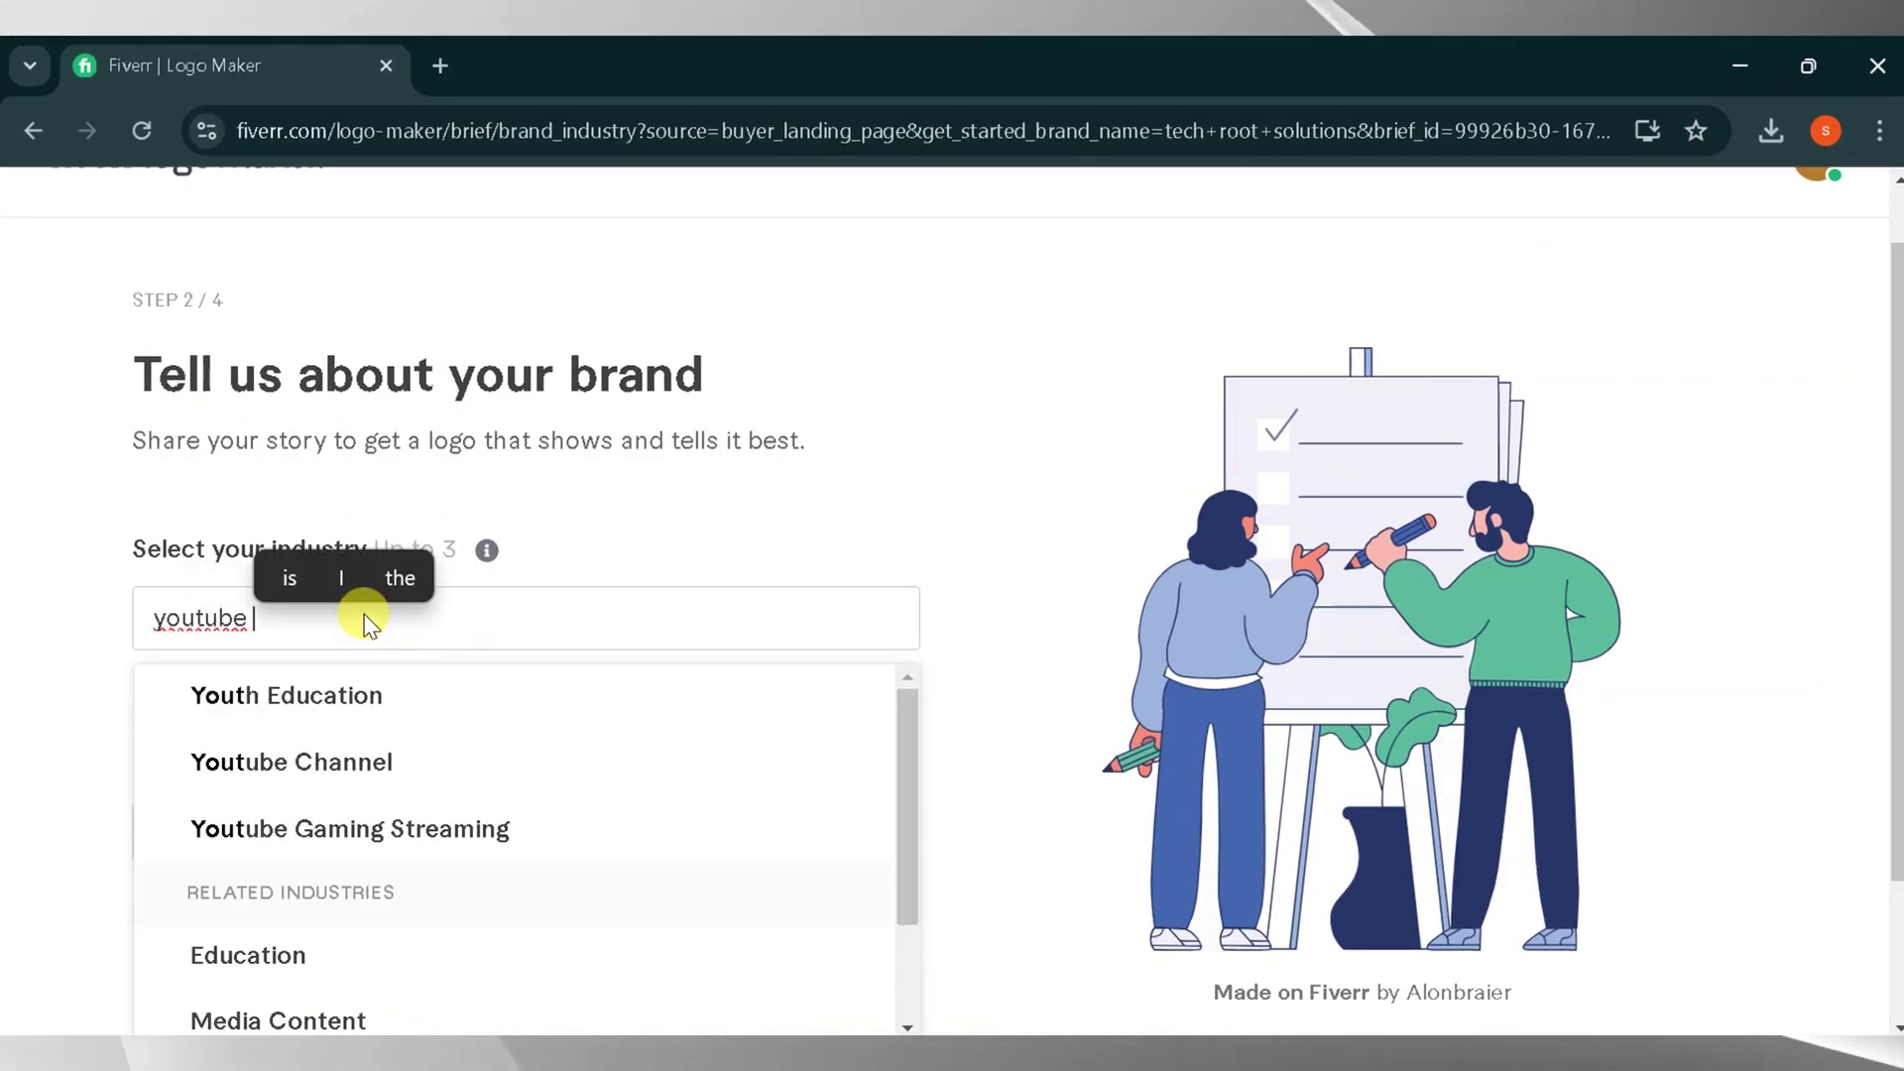
# Set the industry to Youtube Channel, replacing the mistaken Youtube Gaming Streaming pick.
pyautogui.write('be')
pyautogui.click(337, 829)
pyautogui.click(469, 618)
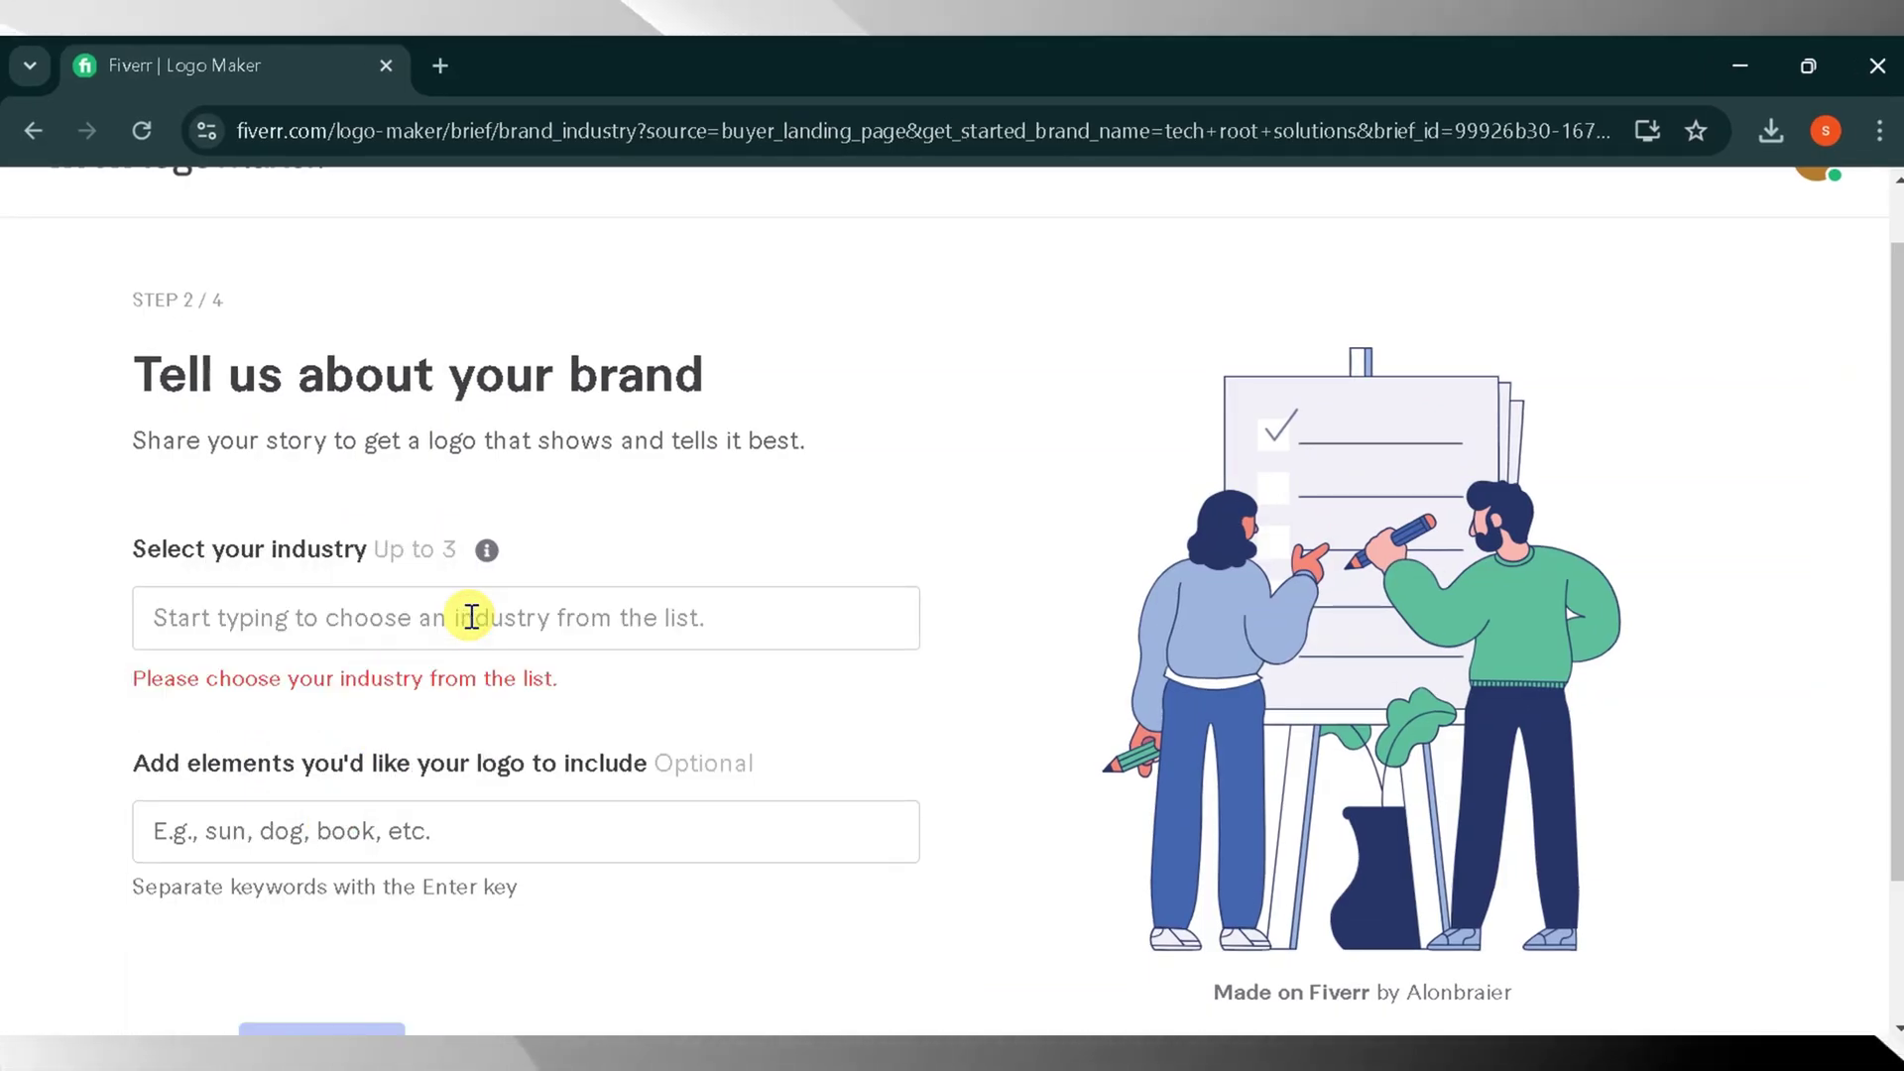
pyautogui.write('yout')
pyautogui.click(416, 695)
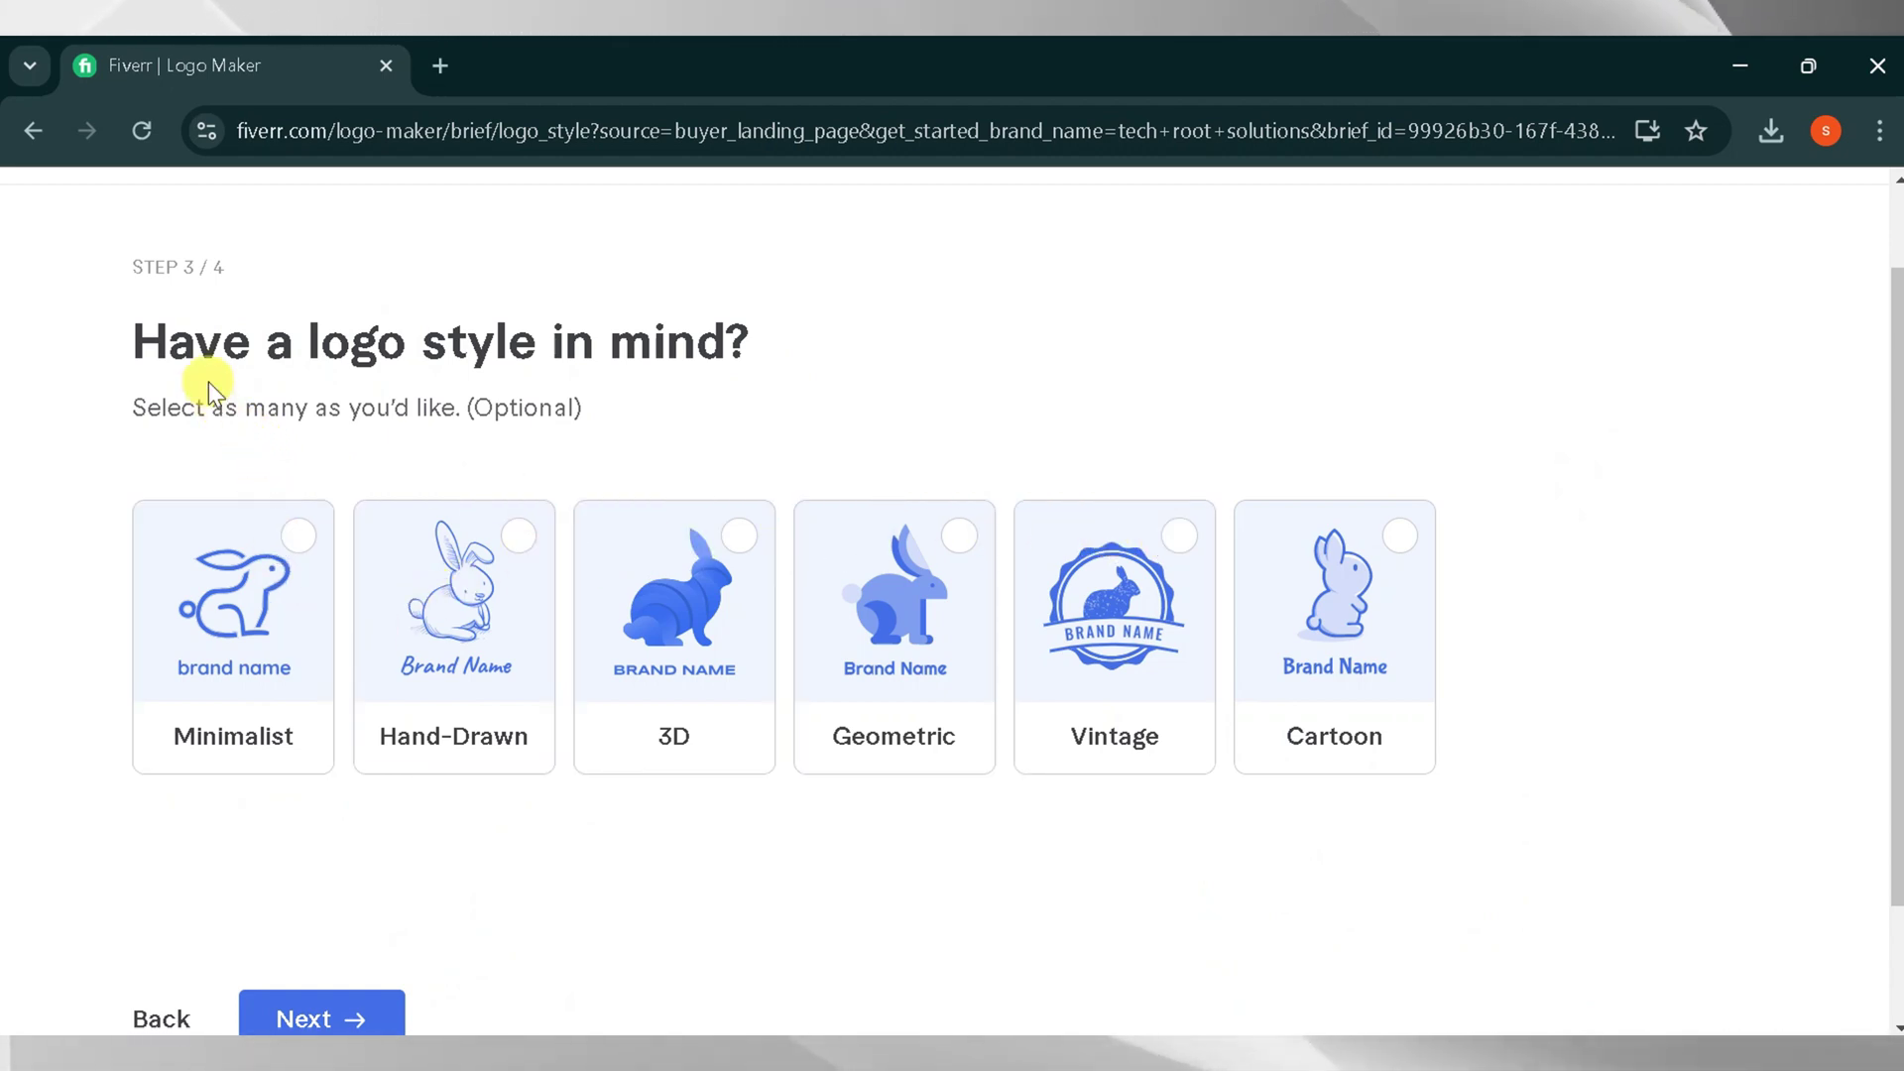
# Choose the Minimalist logo style and generate logos from the completed brief.
pyautogui.click(283, 576)
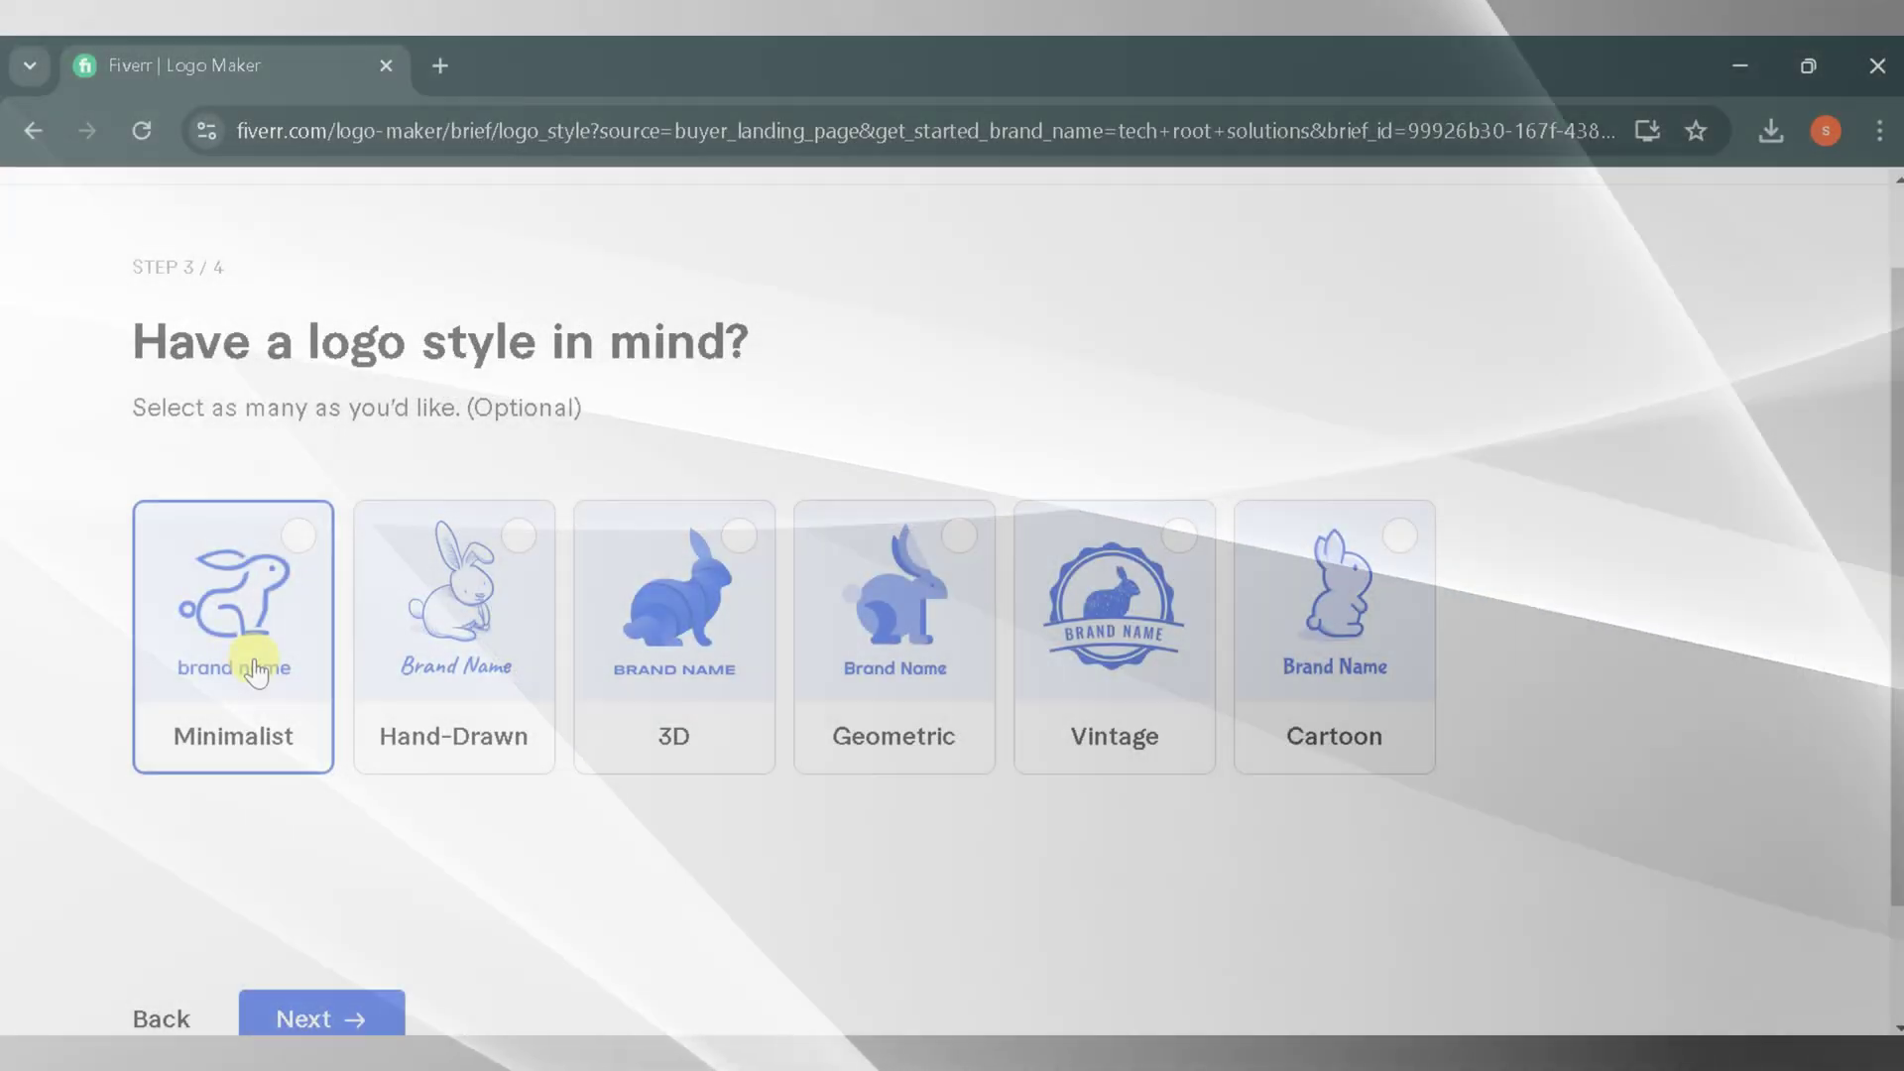
pyautogui.click(355, 1022)
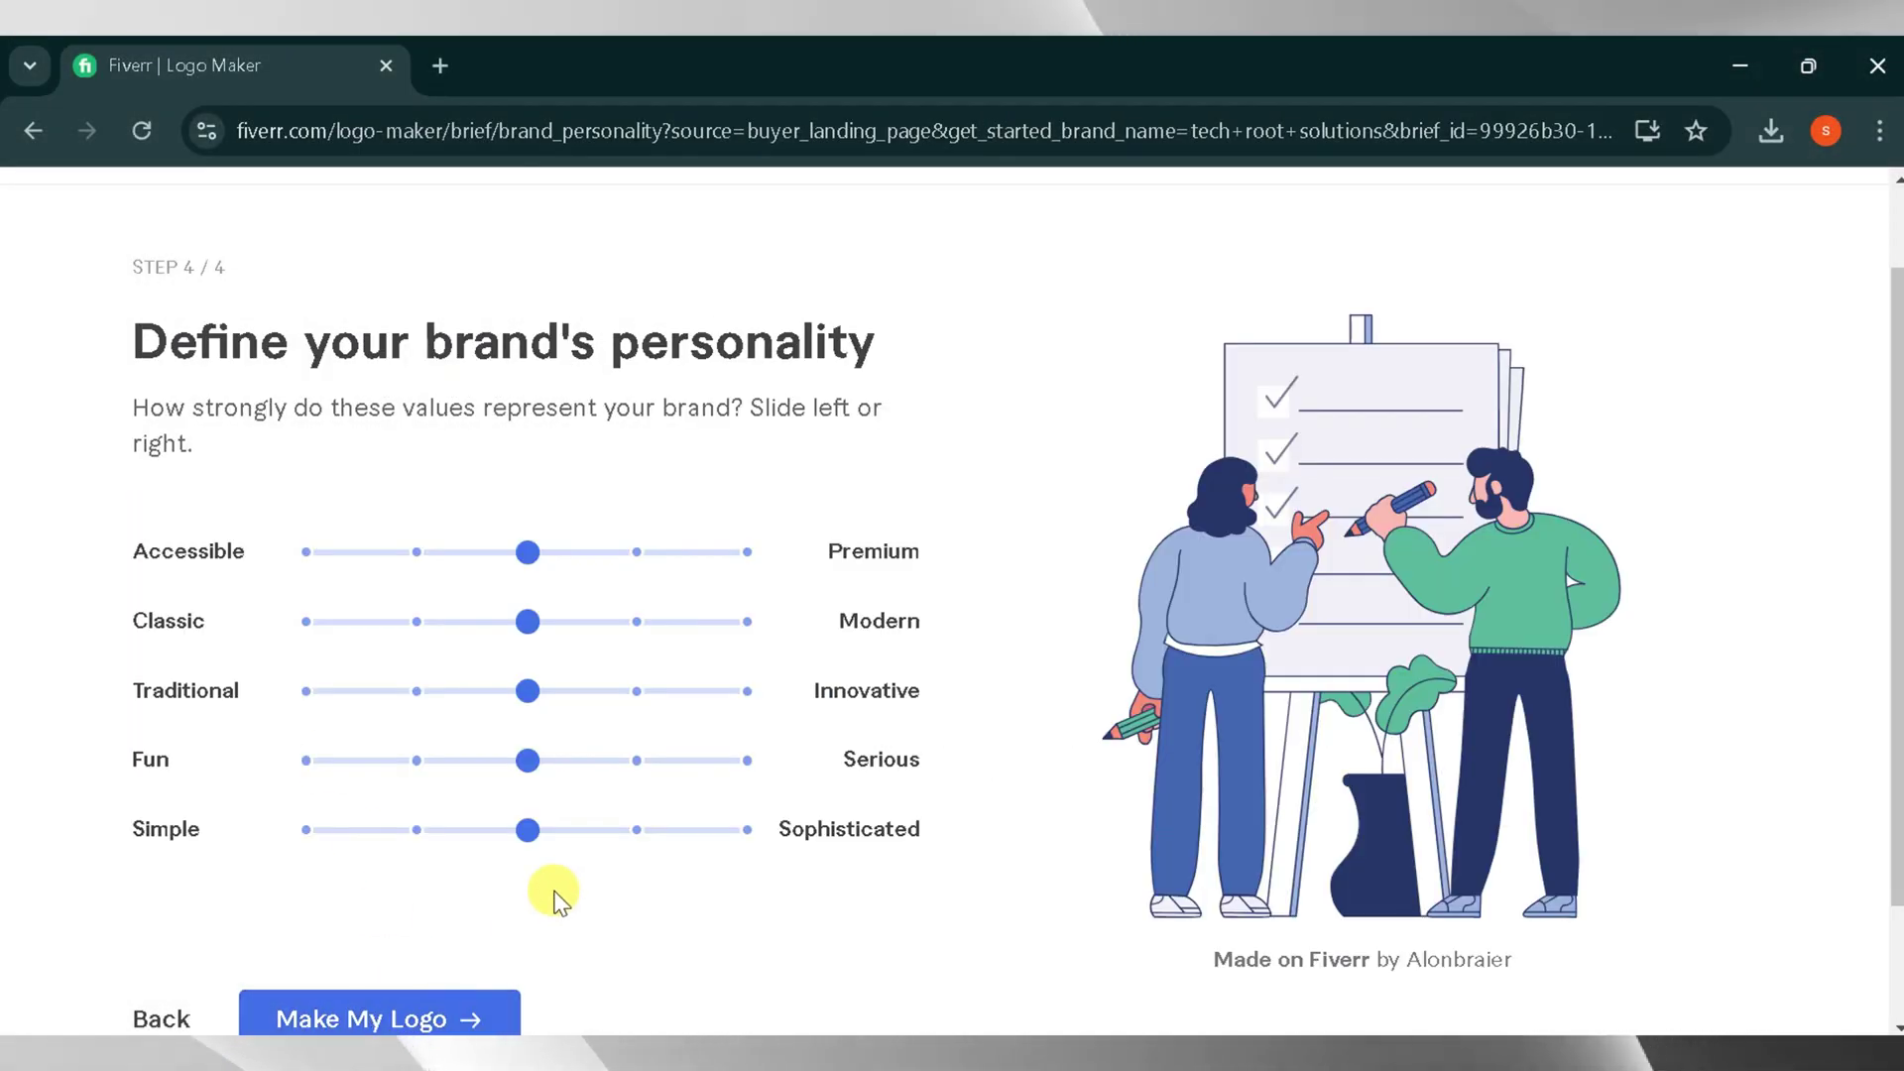
pyautogui.scroll(-1, 575, 575)
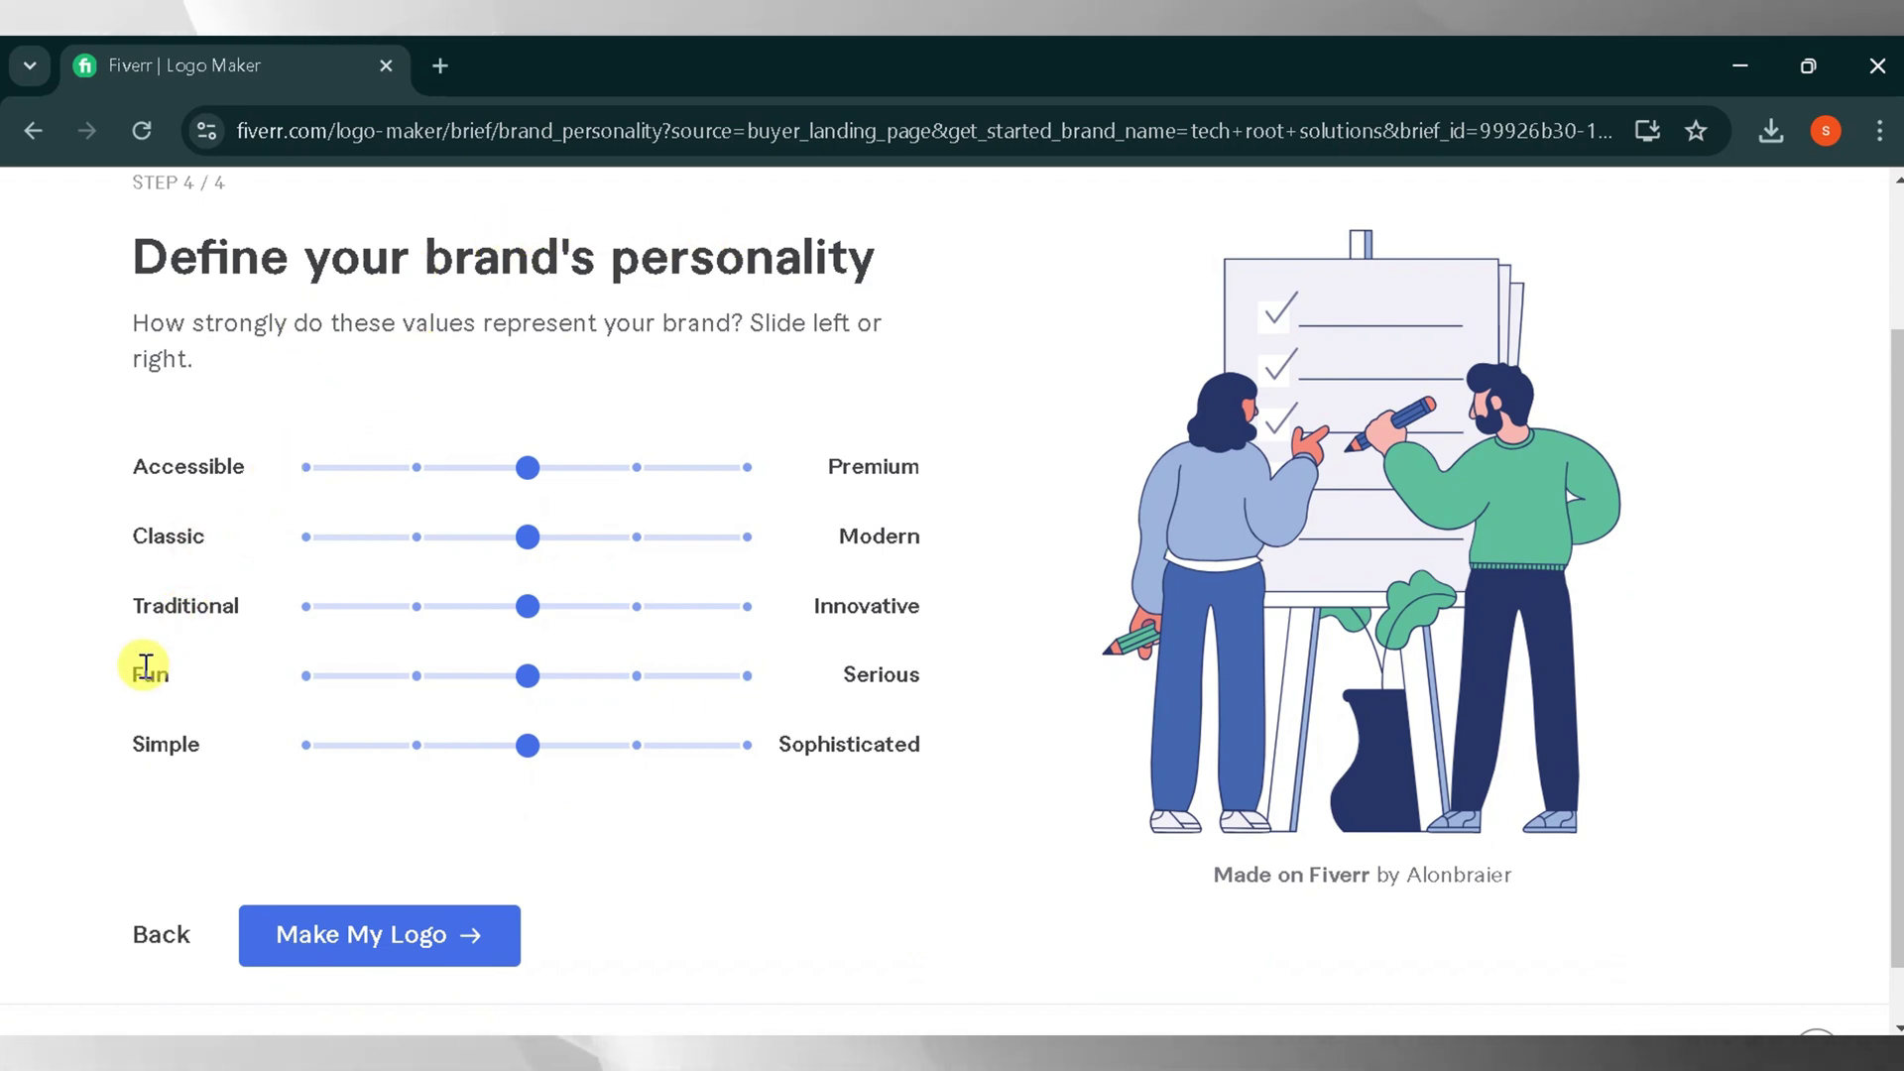
pyautogui.scroll(-1, 529, 803)
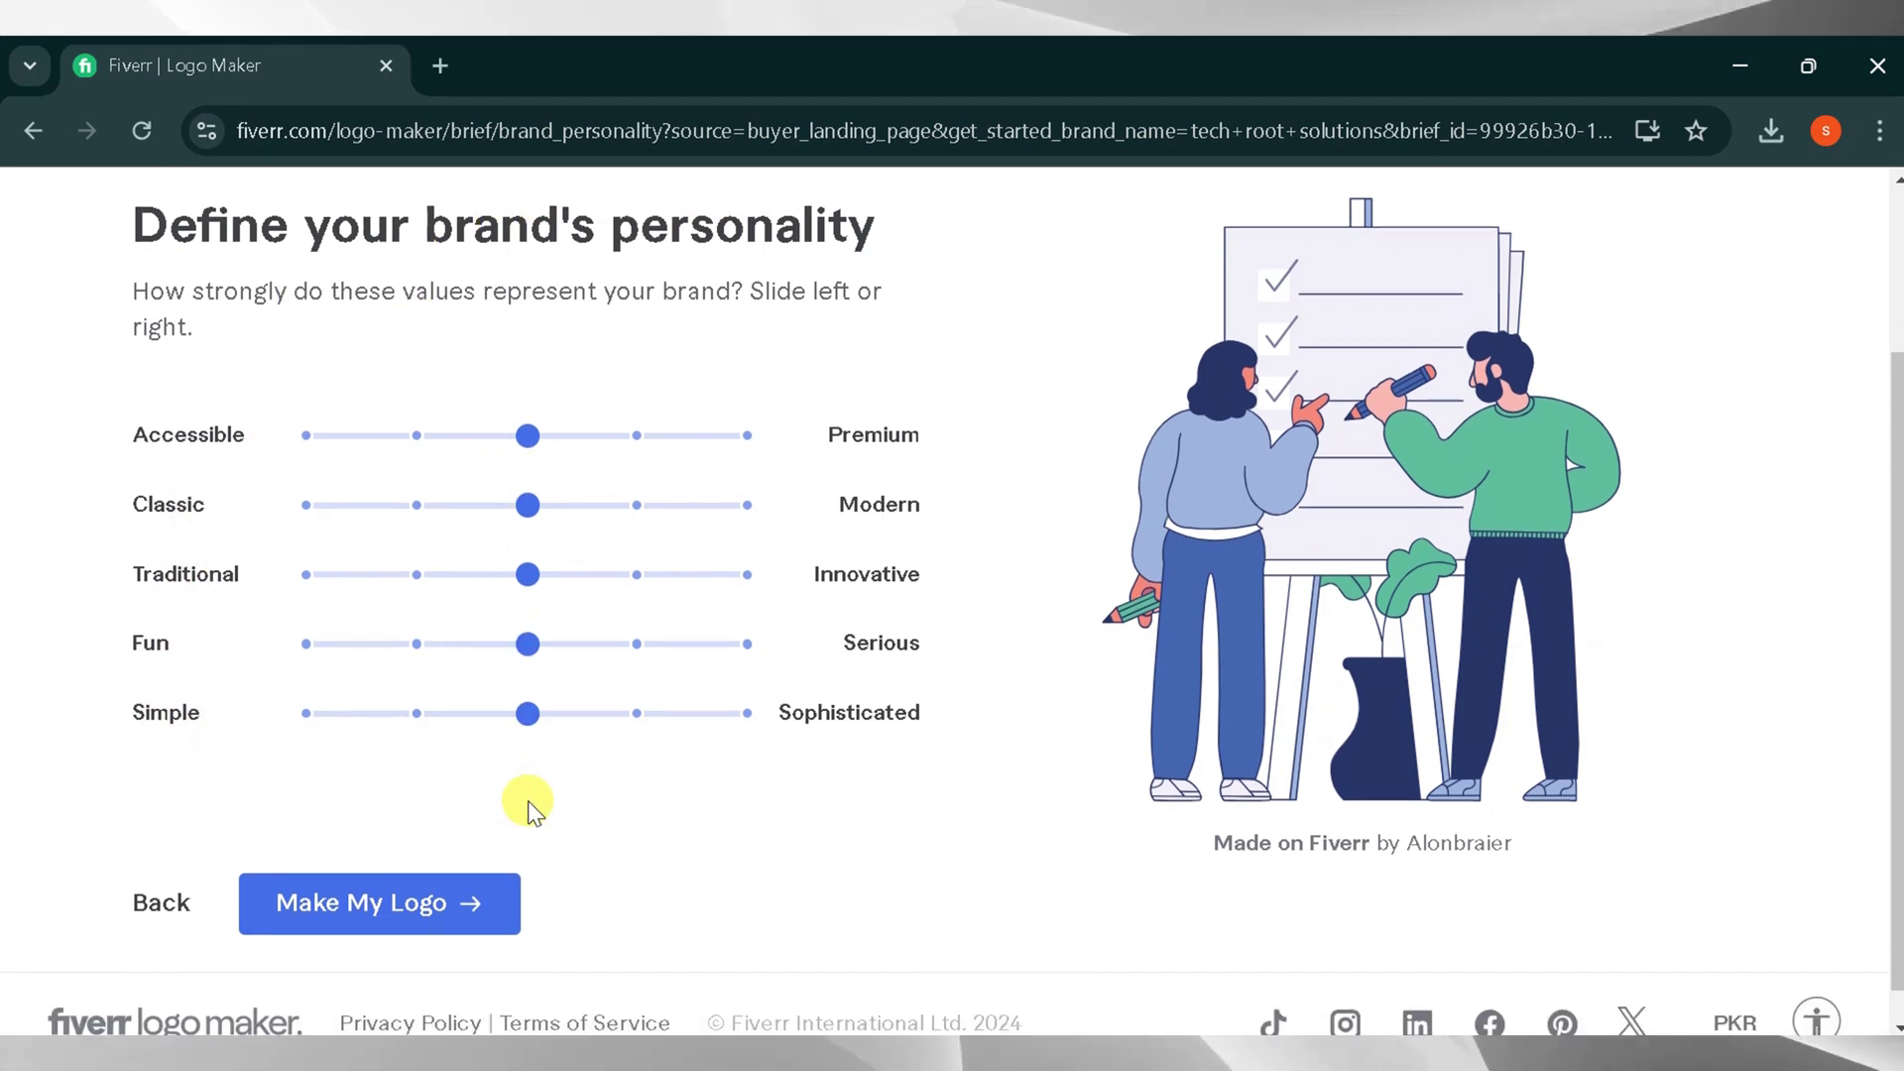
pyautogui.click(448, 904)
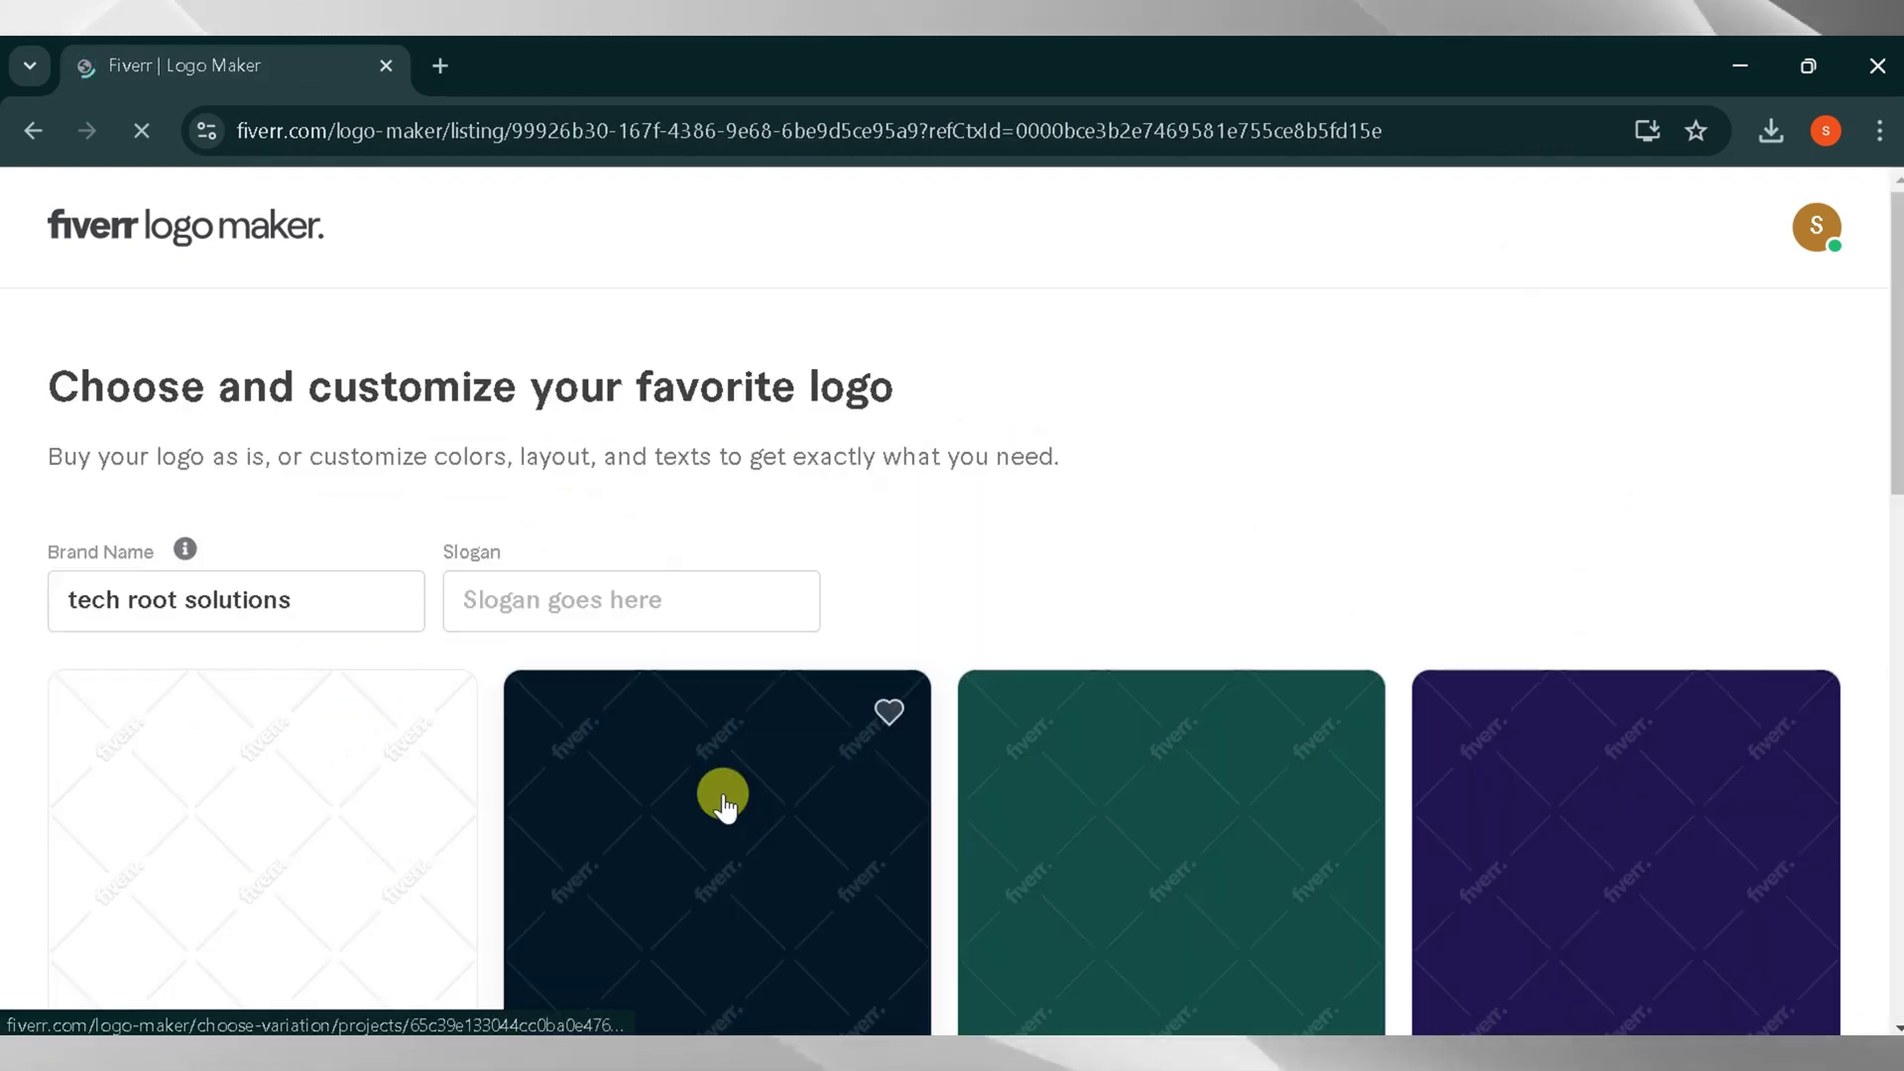
# Open the purple tree-and-butterflies Tech Root Solutions design and begin customizing it.
pyautogui.scroll(-2, 1013, 468)
pyautogui.scroll(-12, 1067, 684)
pyautogui.scroll(-8, 1067, 684)
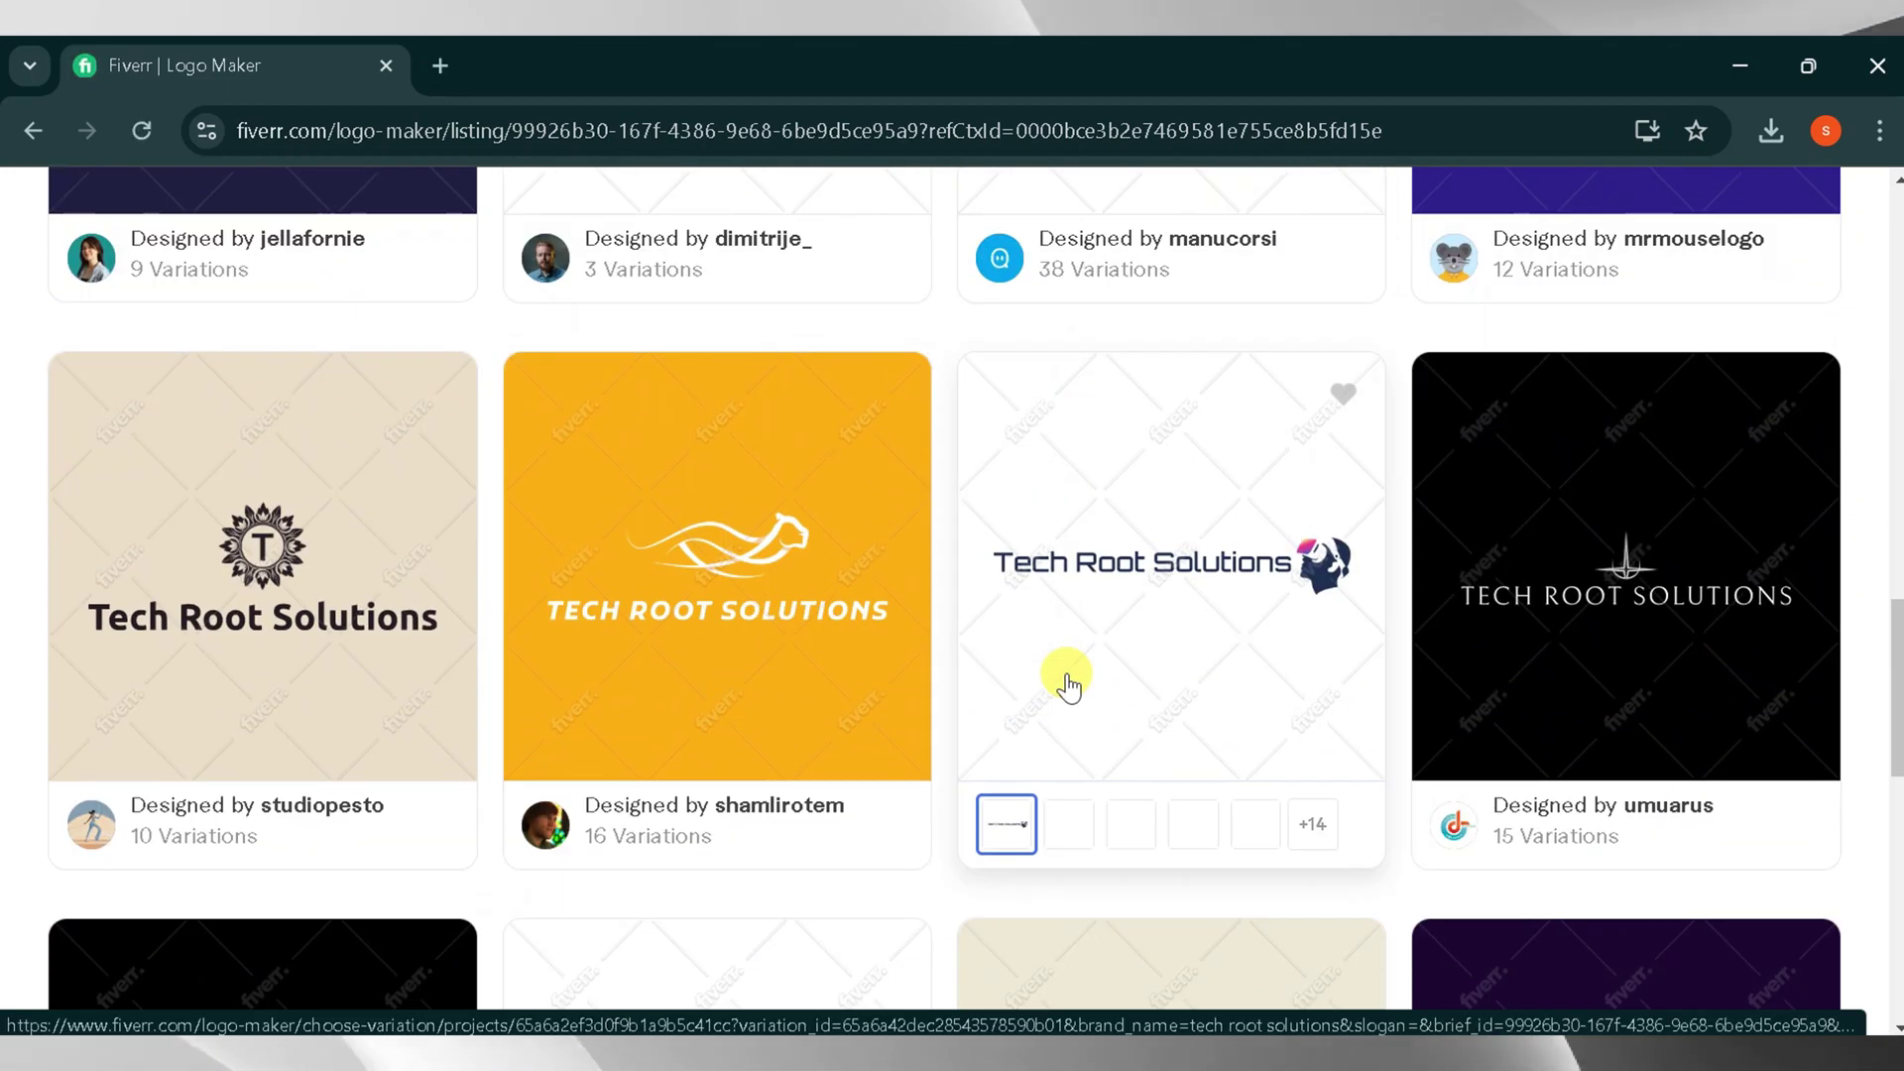
pyautogui.scroll(20, 1067, 685)
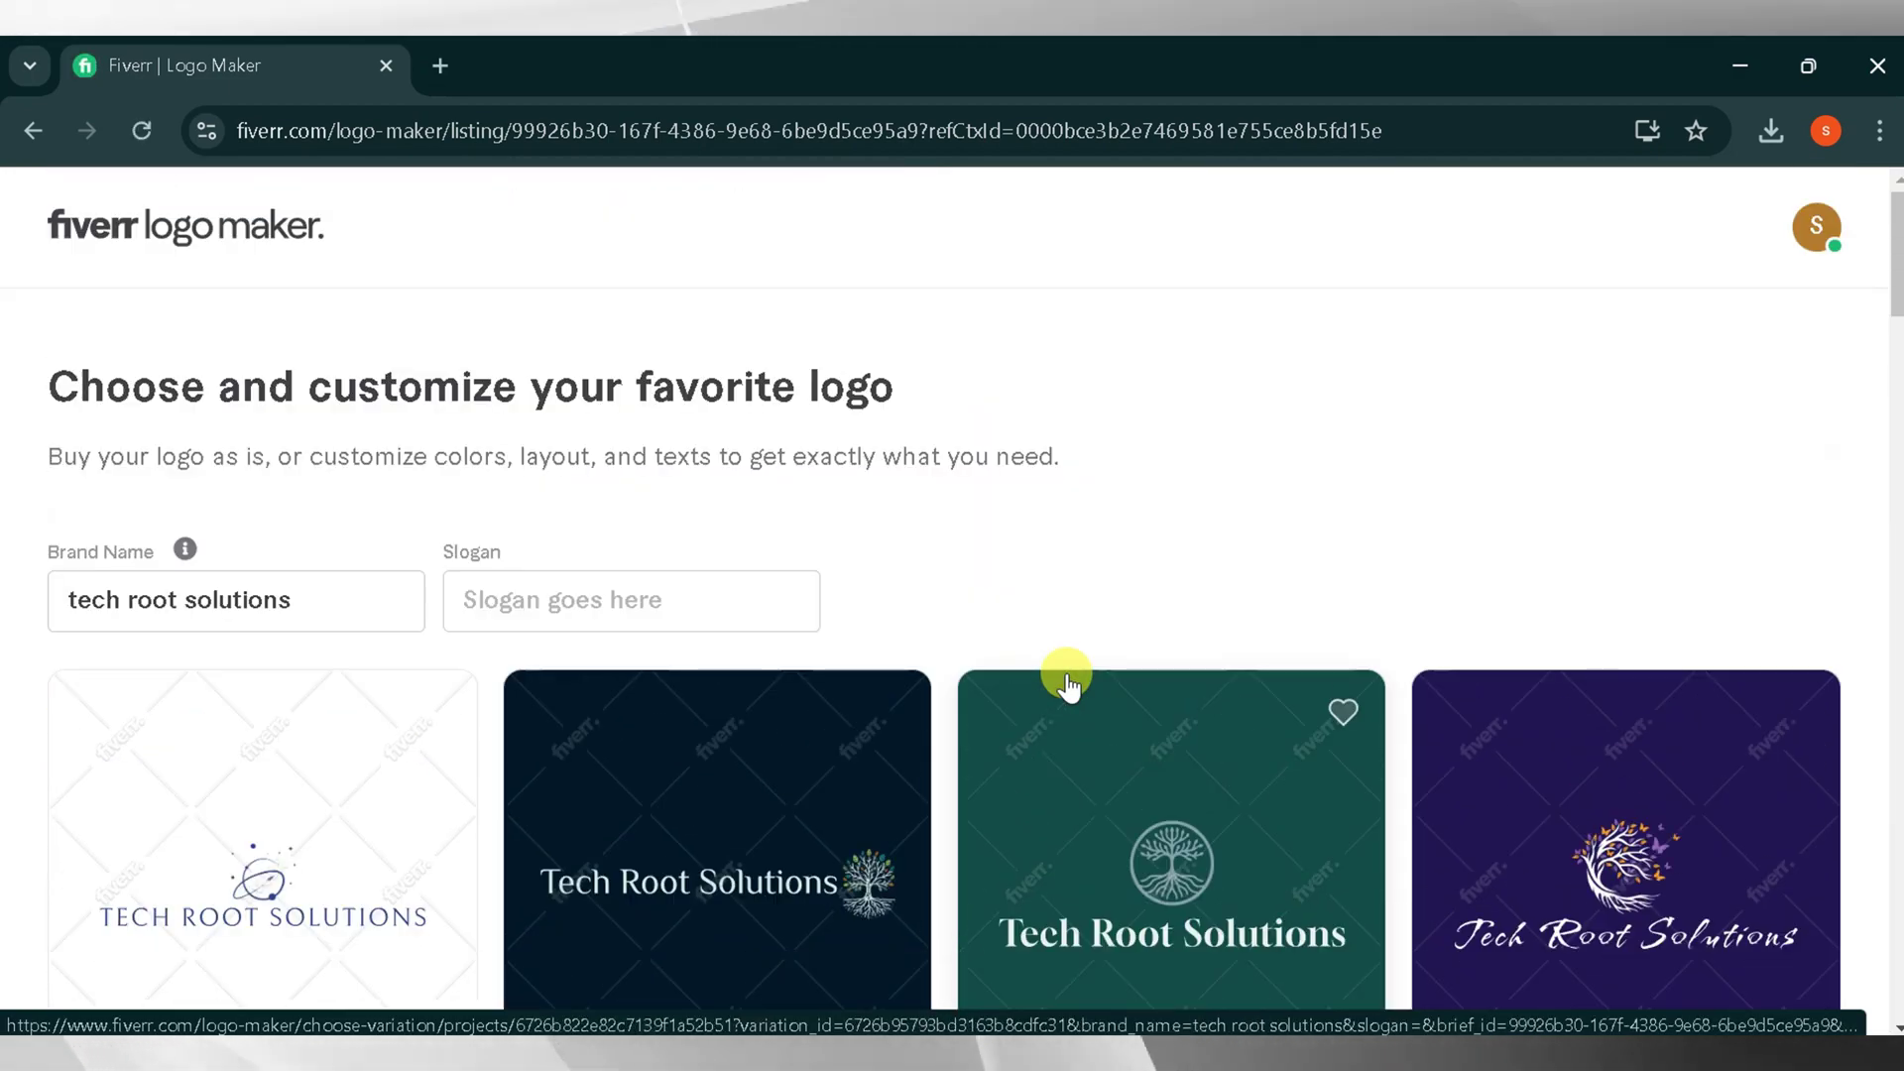
pyautogui.click(1599, 875)
pyautogui.click(1175, 432)
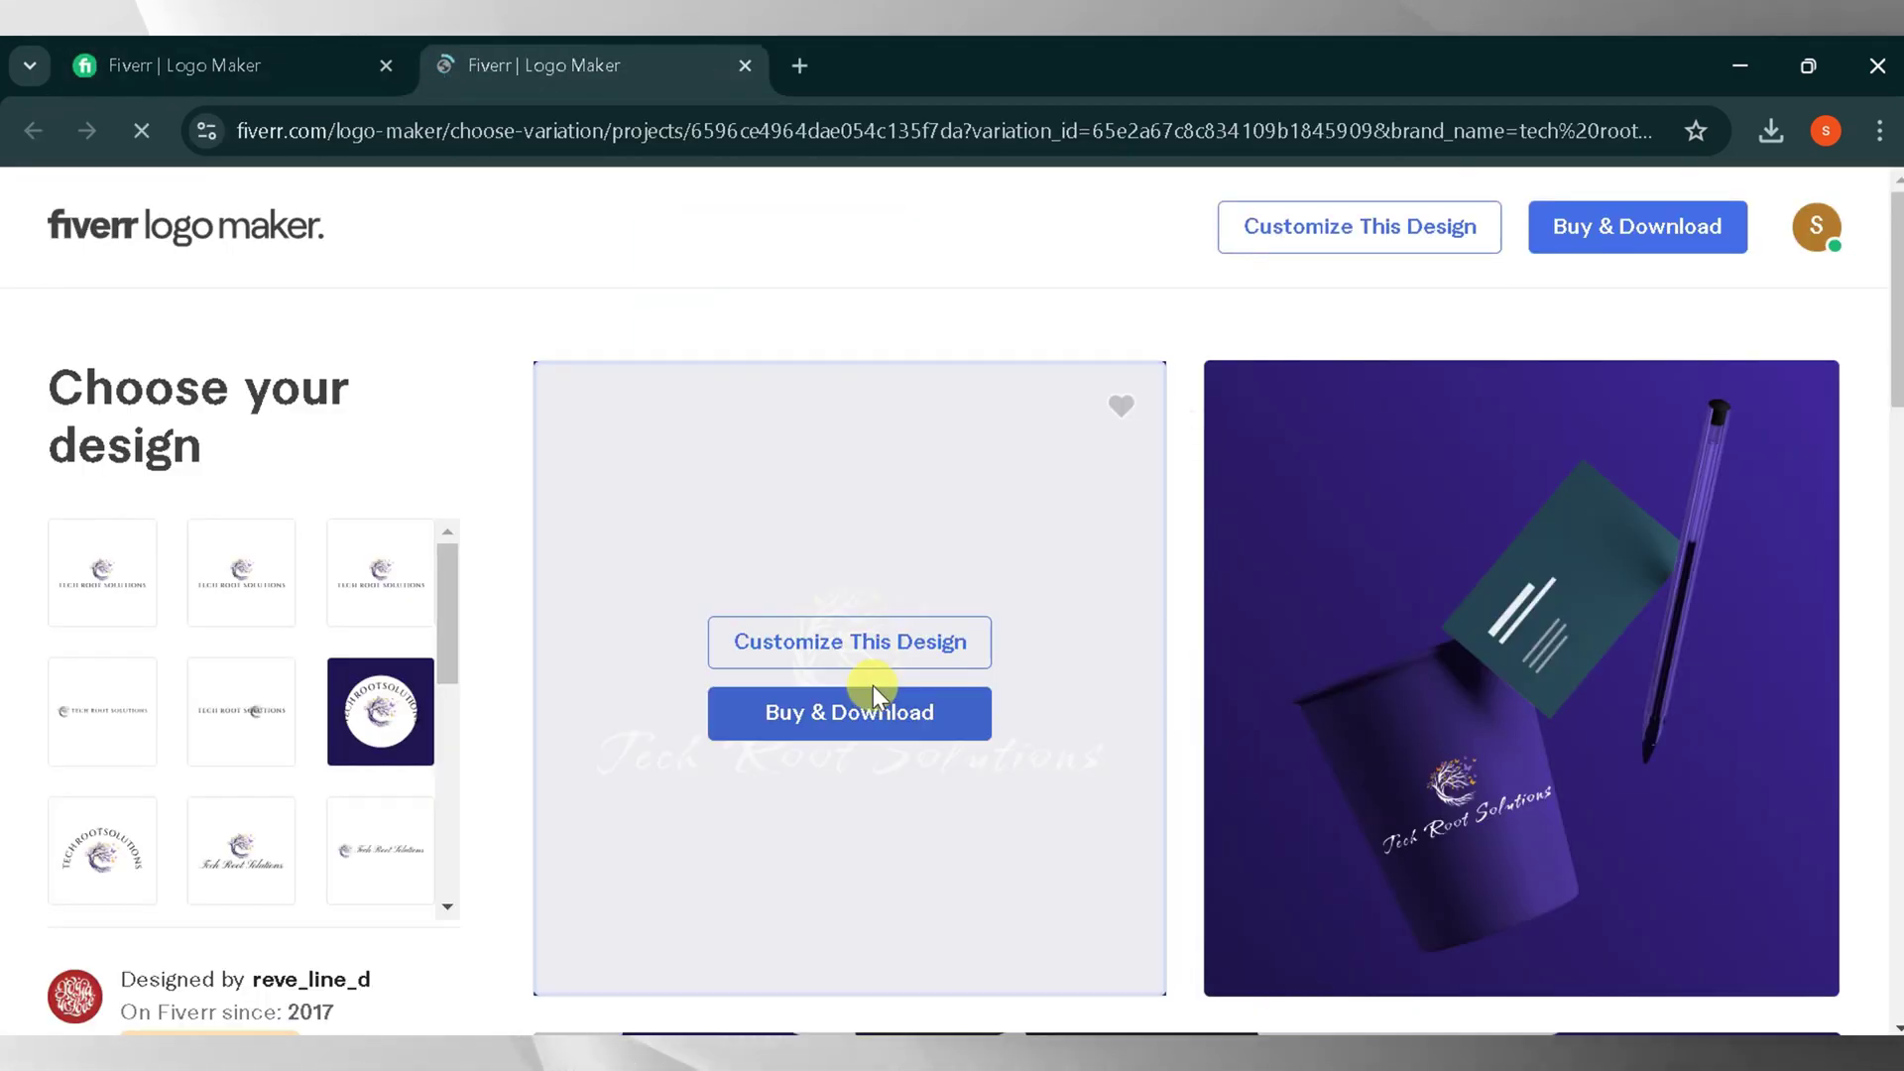
pyautogui.scroll(-3, 1388, 732)
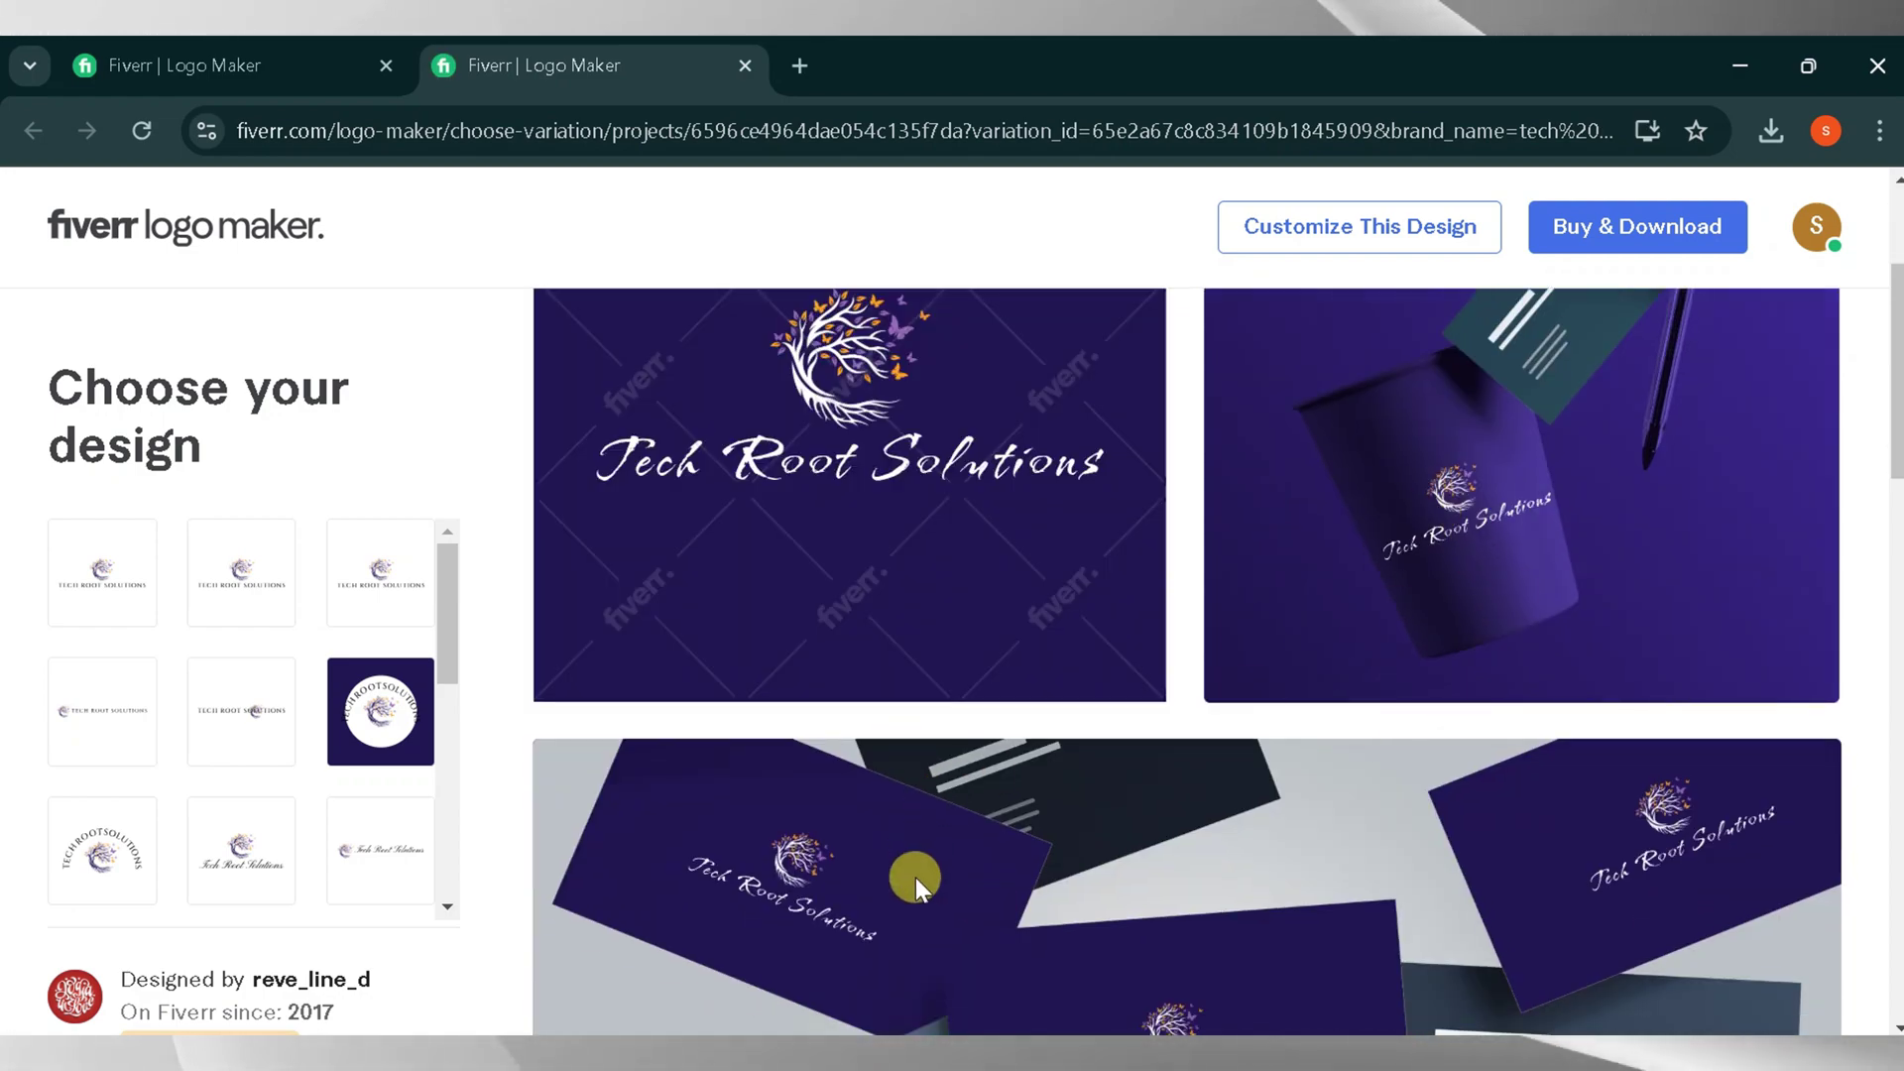
pyautogui.scroll(-10, 1111, 716)
pyautogui.scroll(15, 1111, 716)
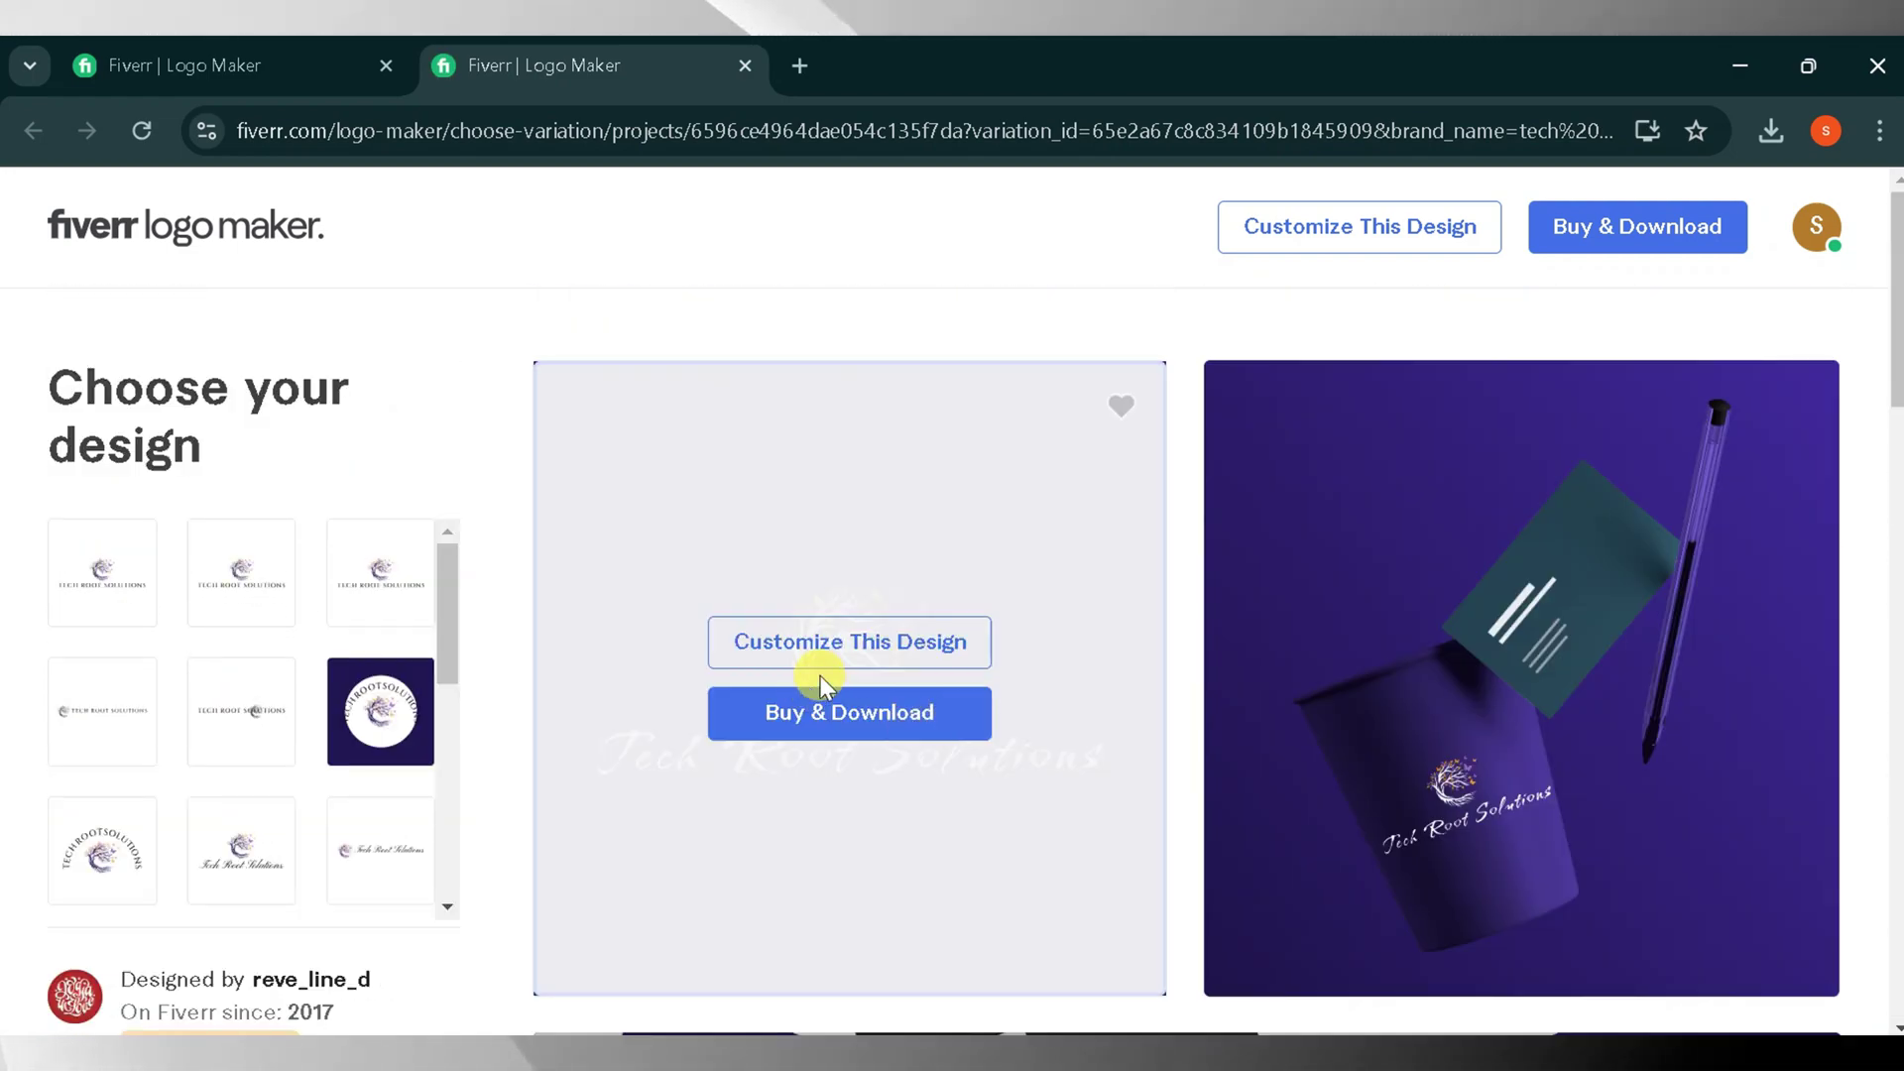
pyautogui.click(831, 647)
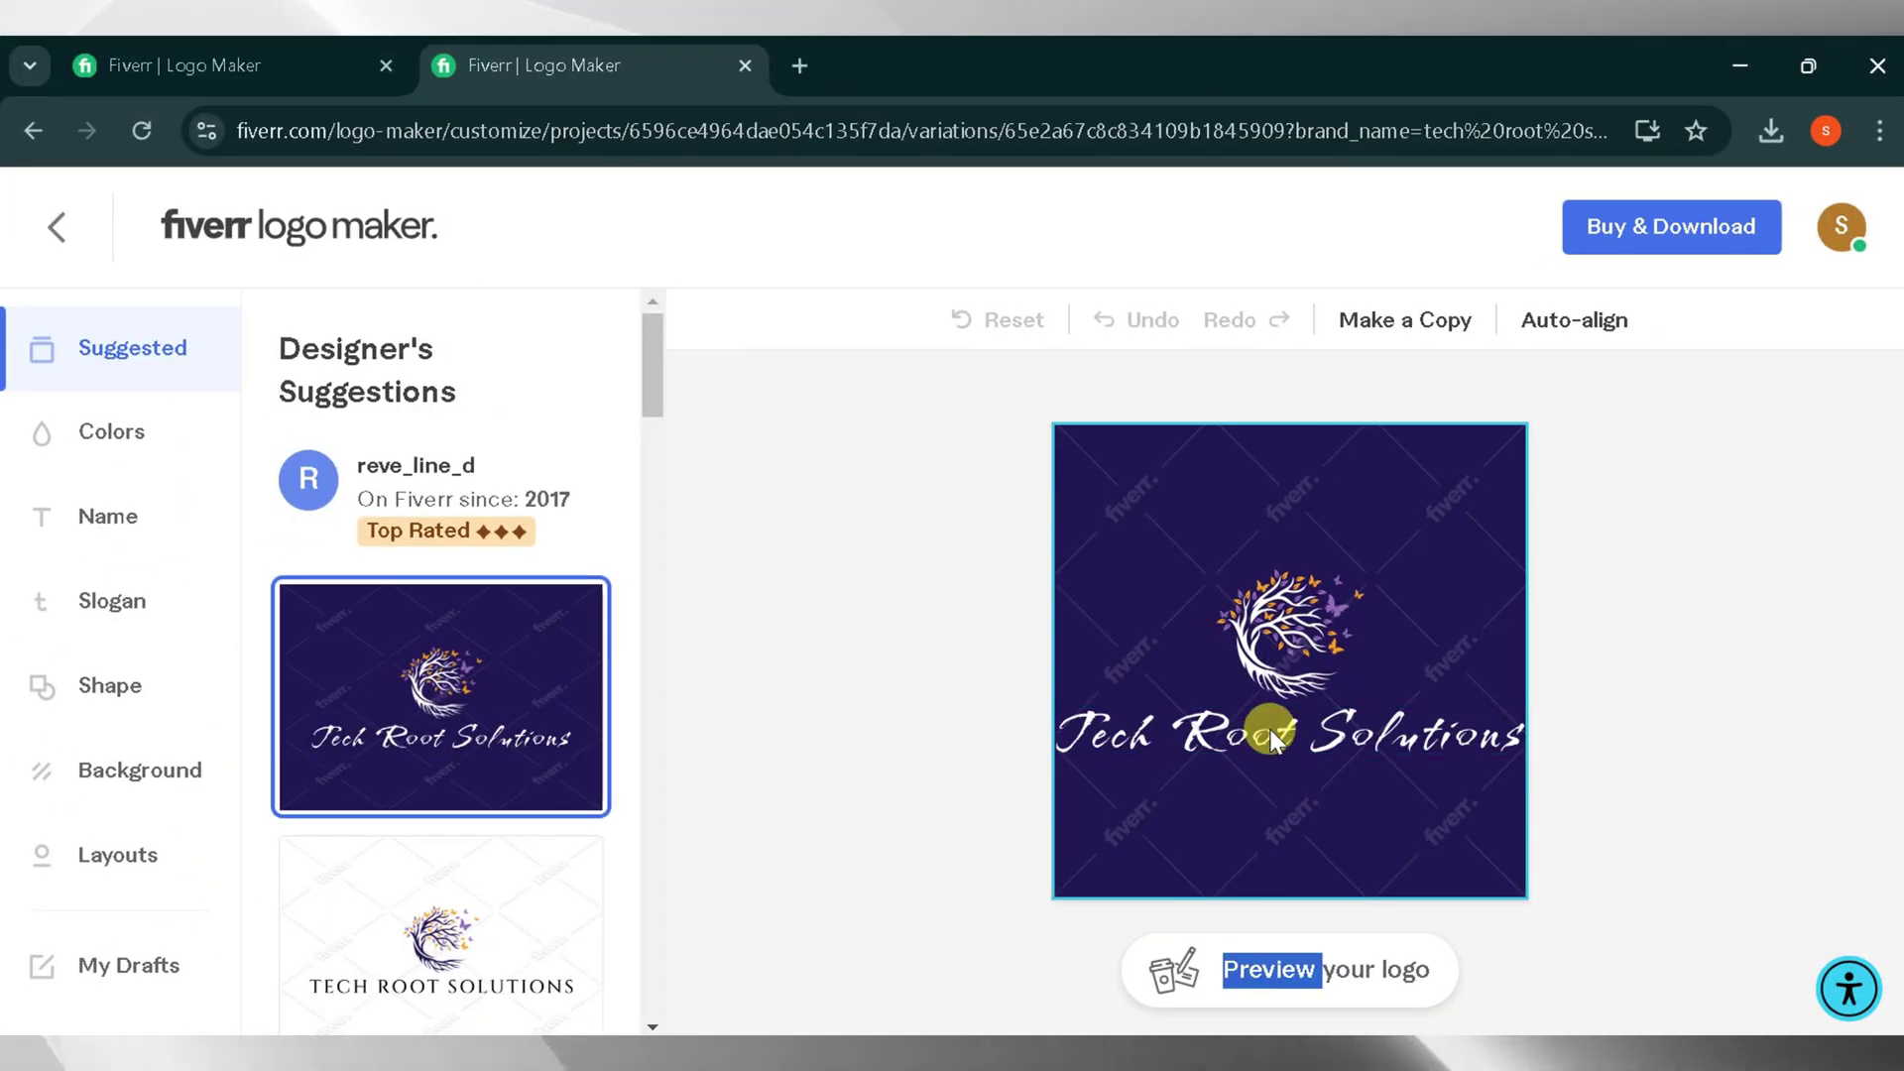
# Enlarge the brand name to 97px font size and change the accent colour to a brighter orange.
pyautogui.click(1273, 736)
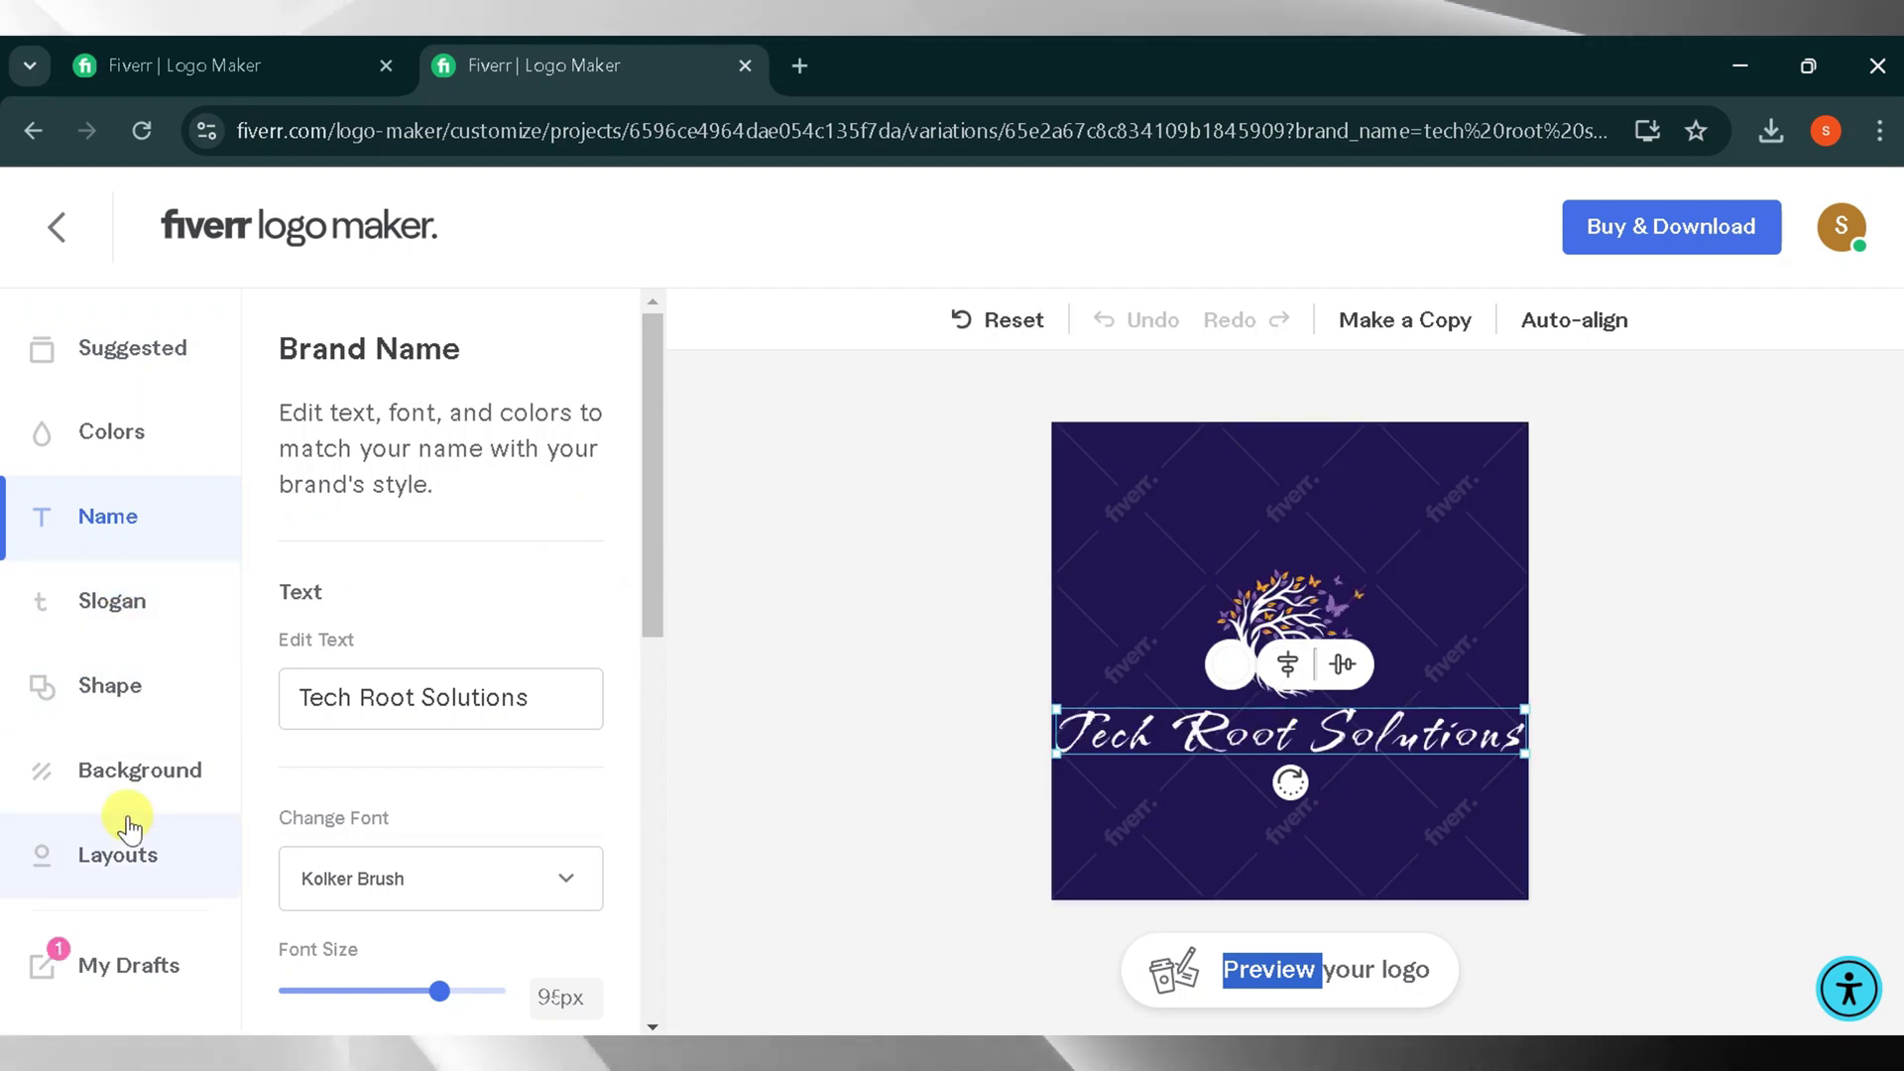
pyautogui.moveTo(439, 990)
pyautogui.mouseDown()
pyautogui.moveTo(467, 993)
pyautogui.moveTo(442, 992)
pyautogui.mouseUp()
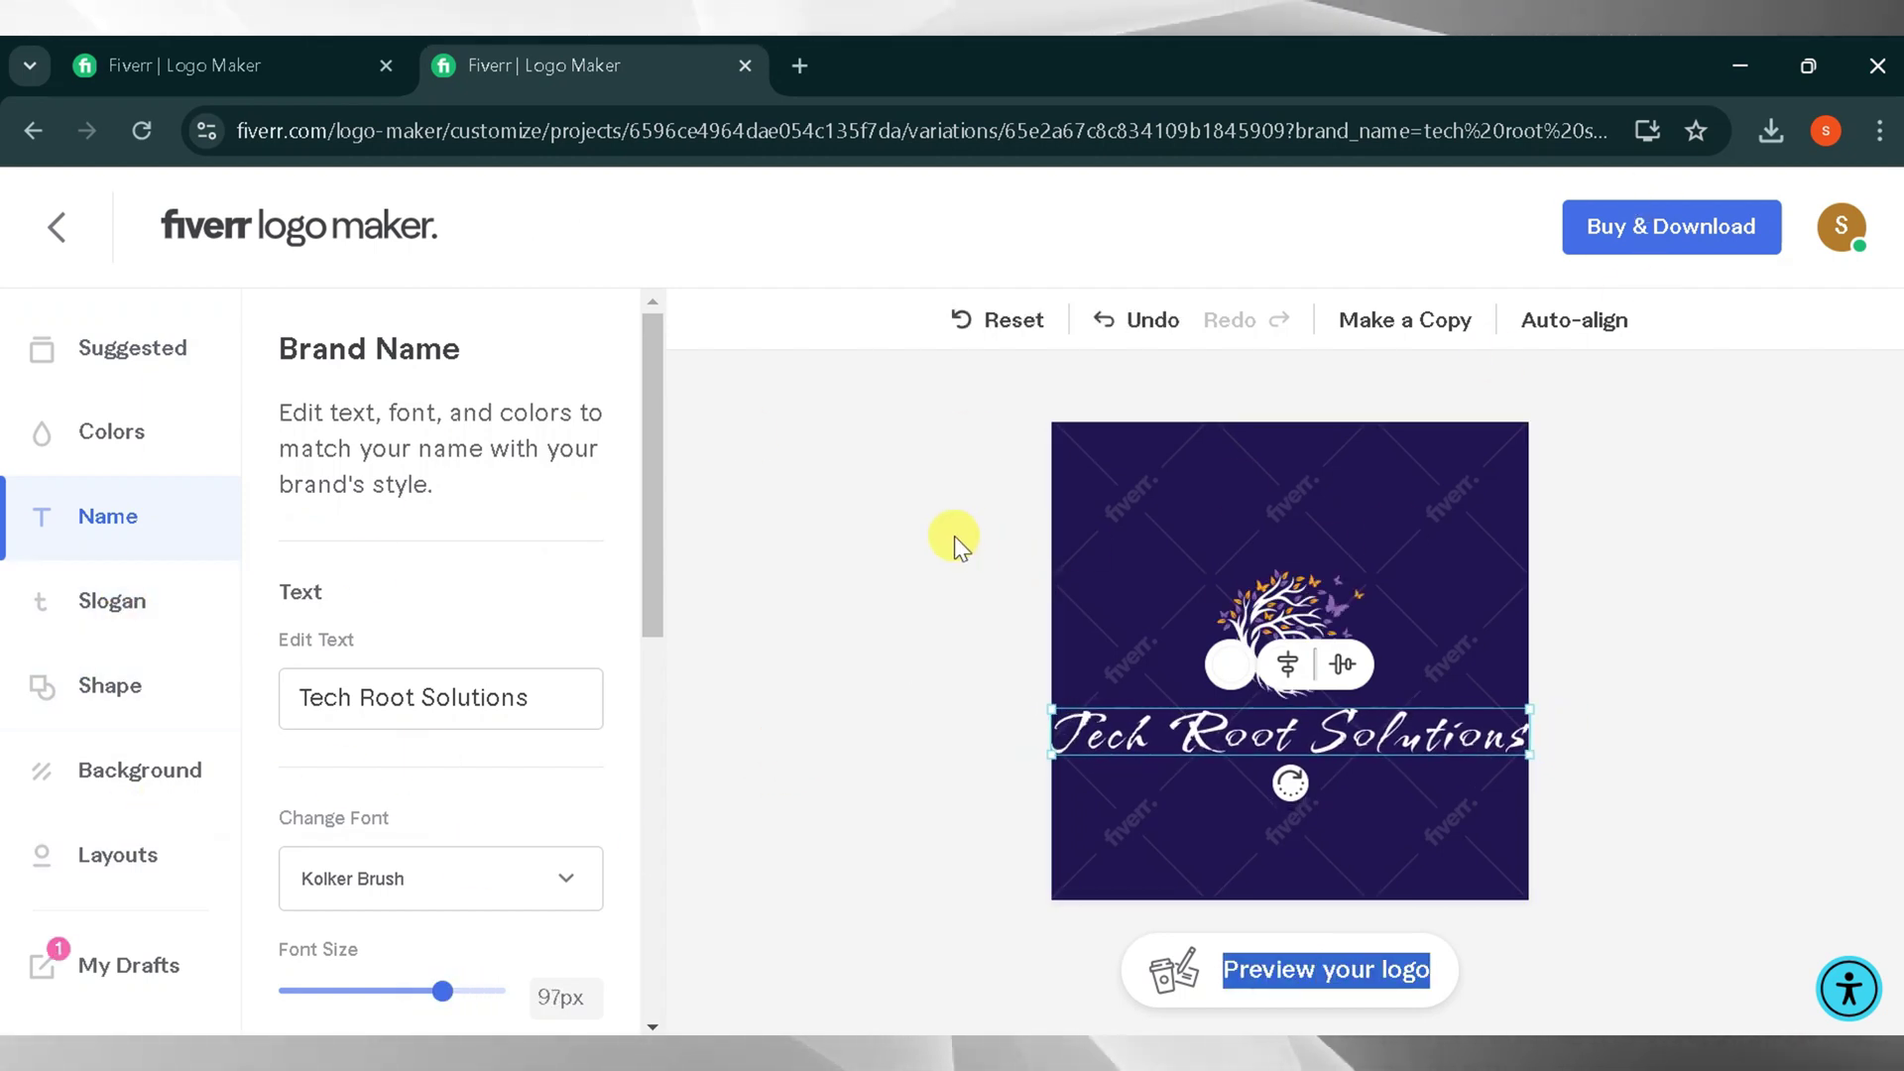
pyautogui.click(124, 437)
pyautogui.click(310, 536)
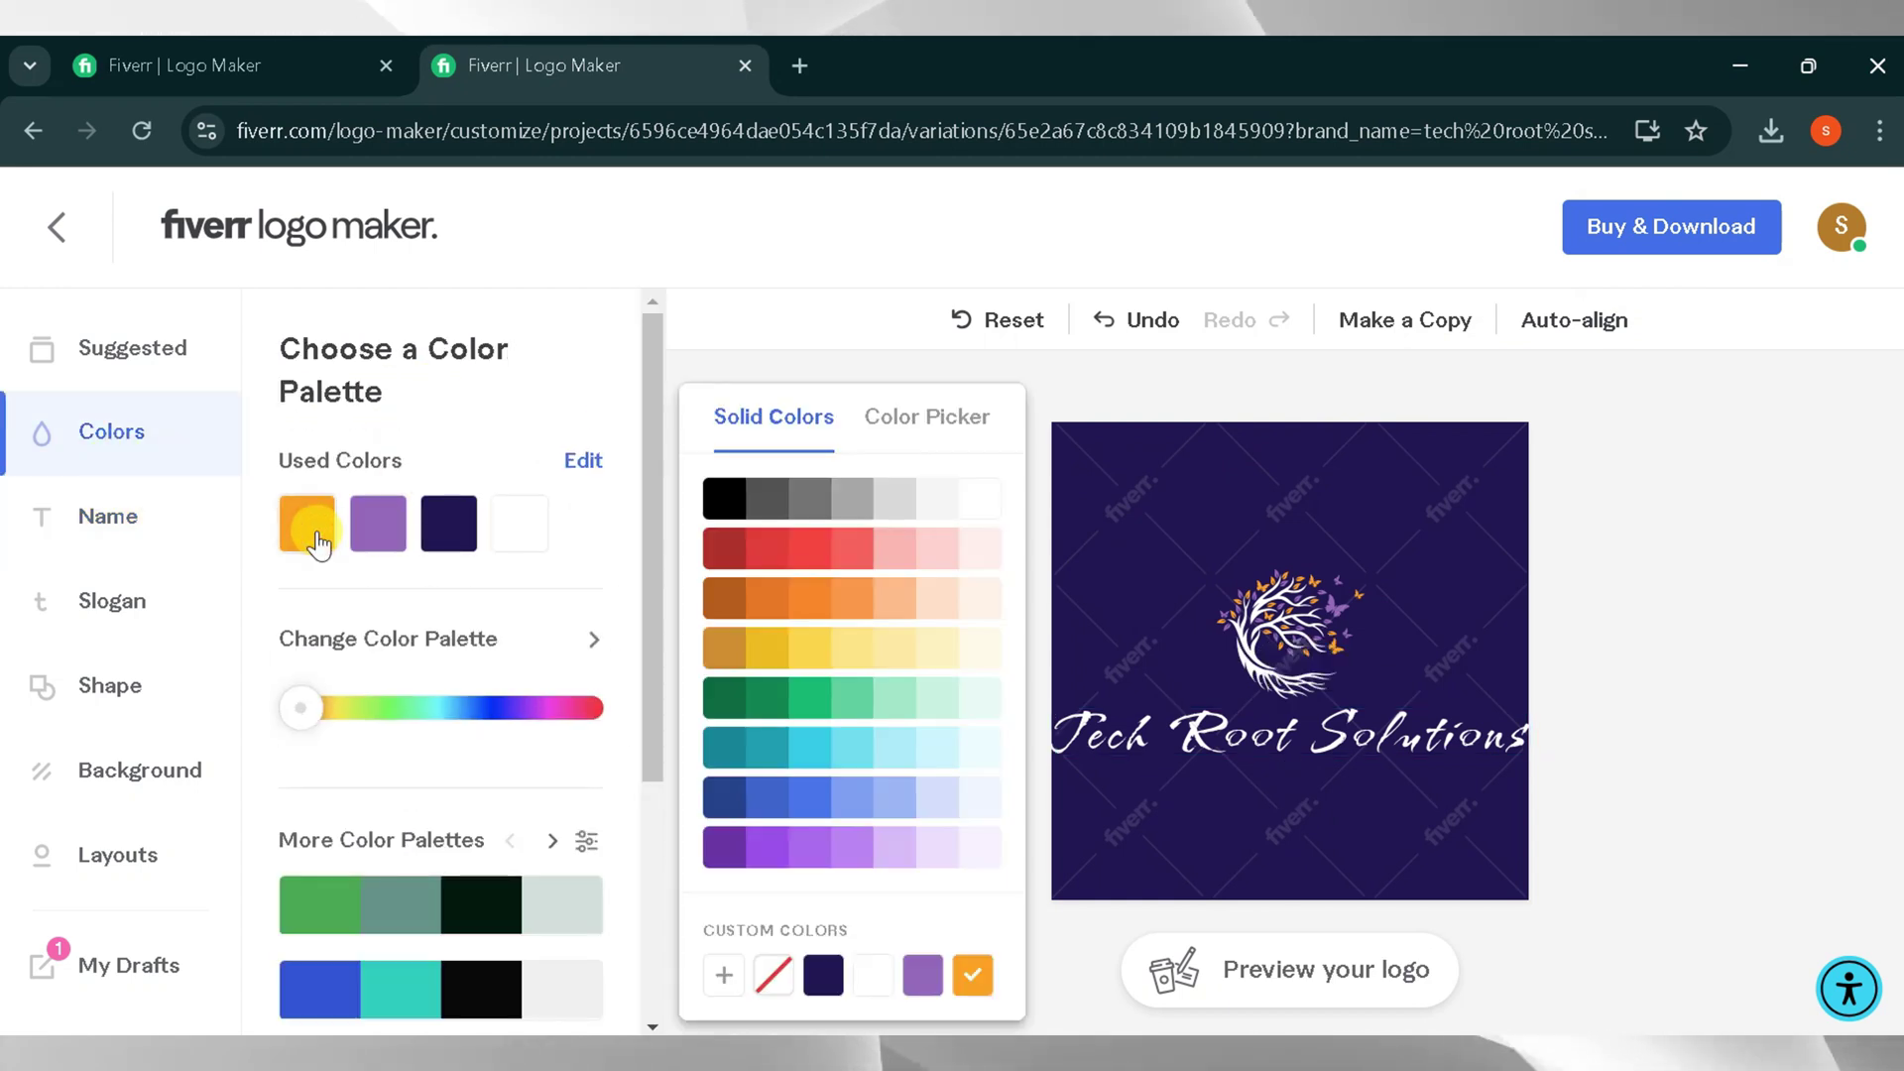
pyautogui.click(1091, 734)
pyautogui.click(127, 436)
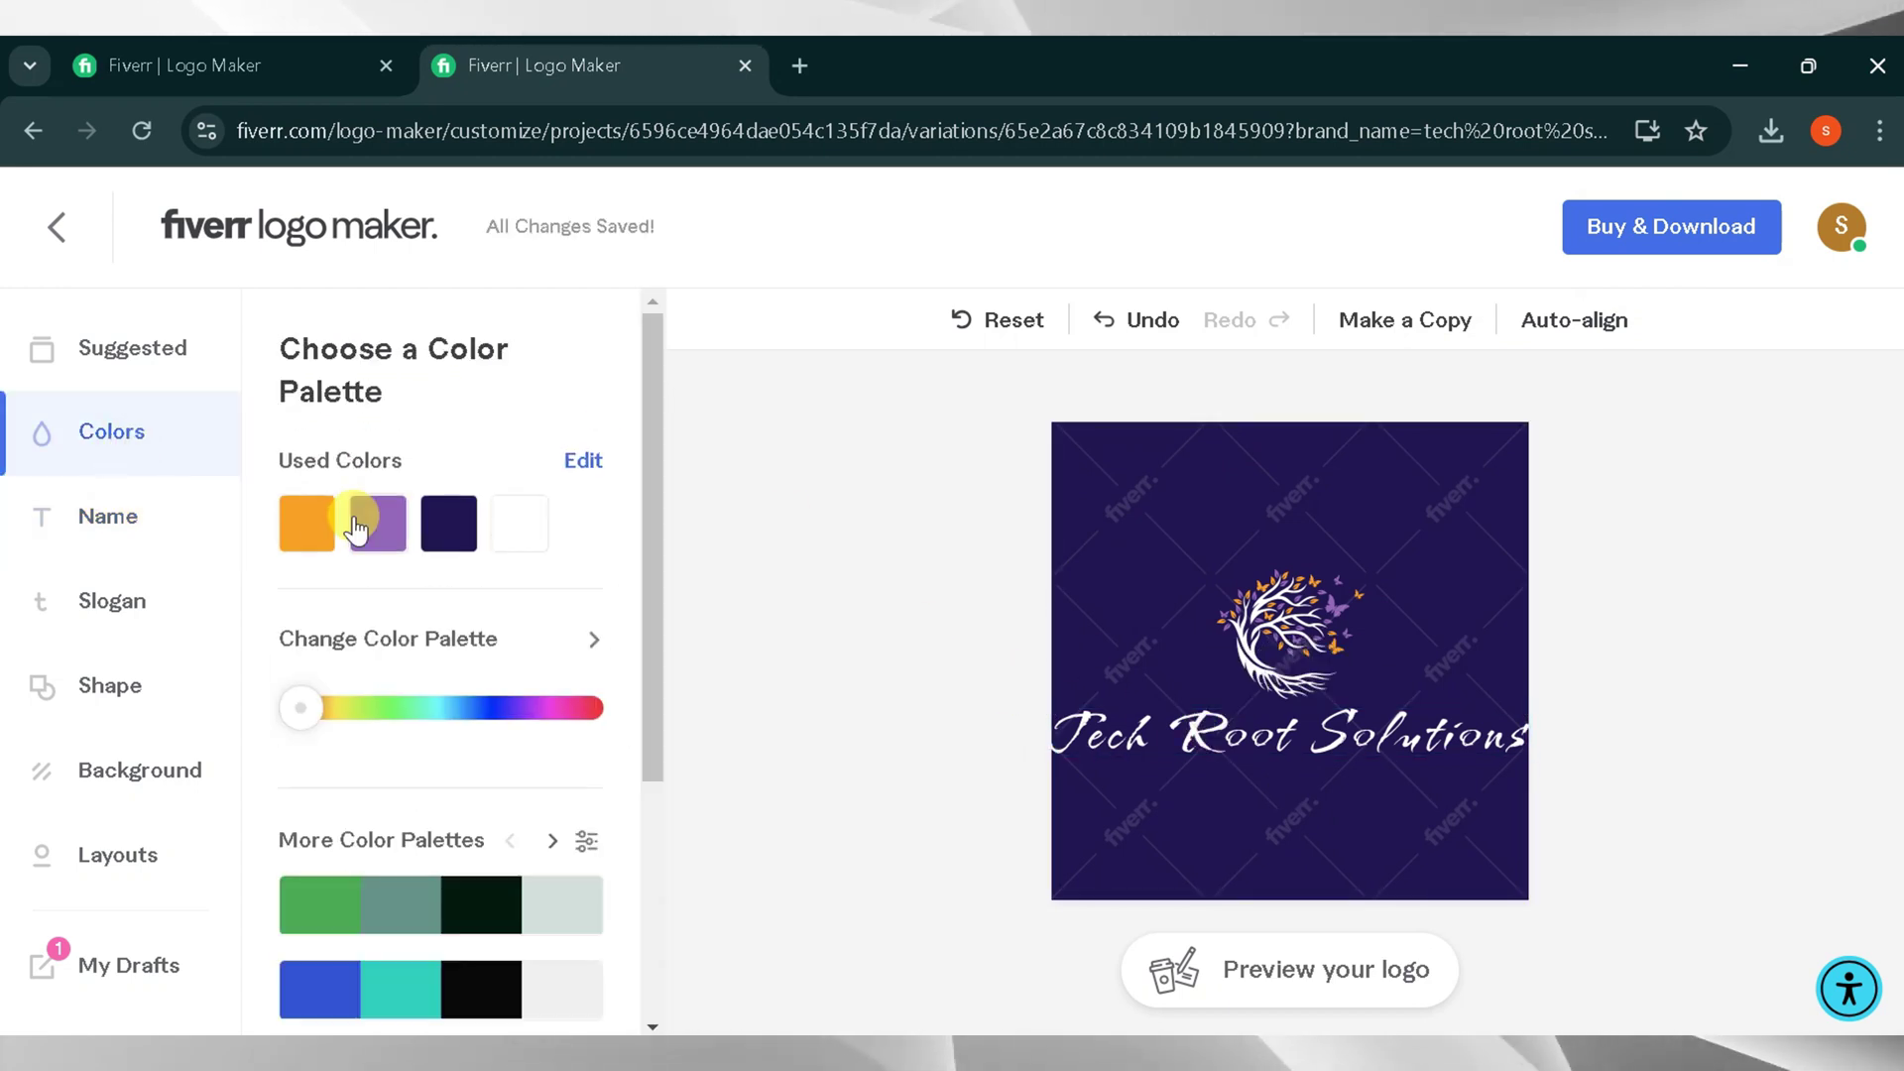
pyautogui.click(310, 531)
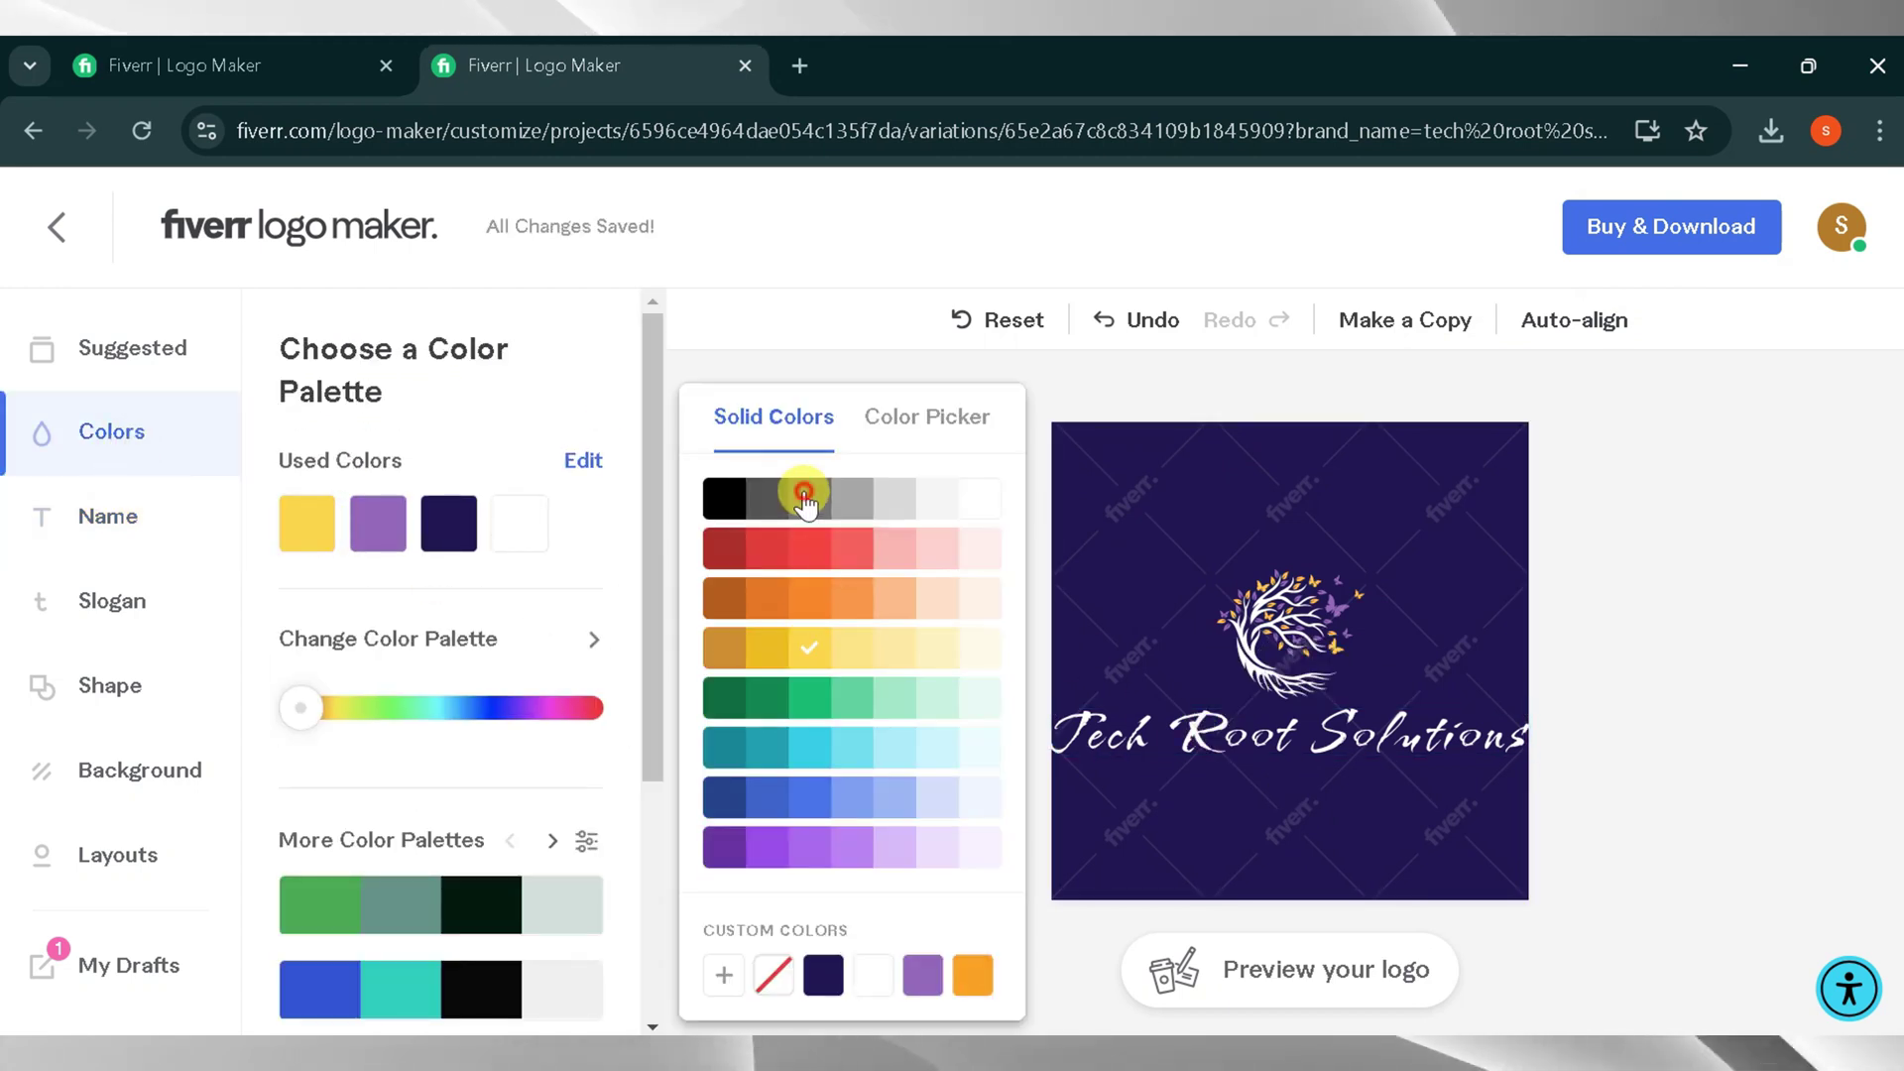
pyautogui.click(809, 597)
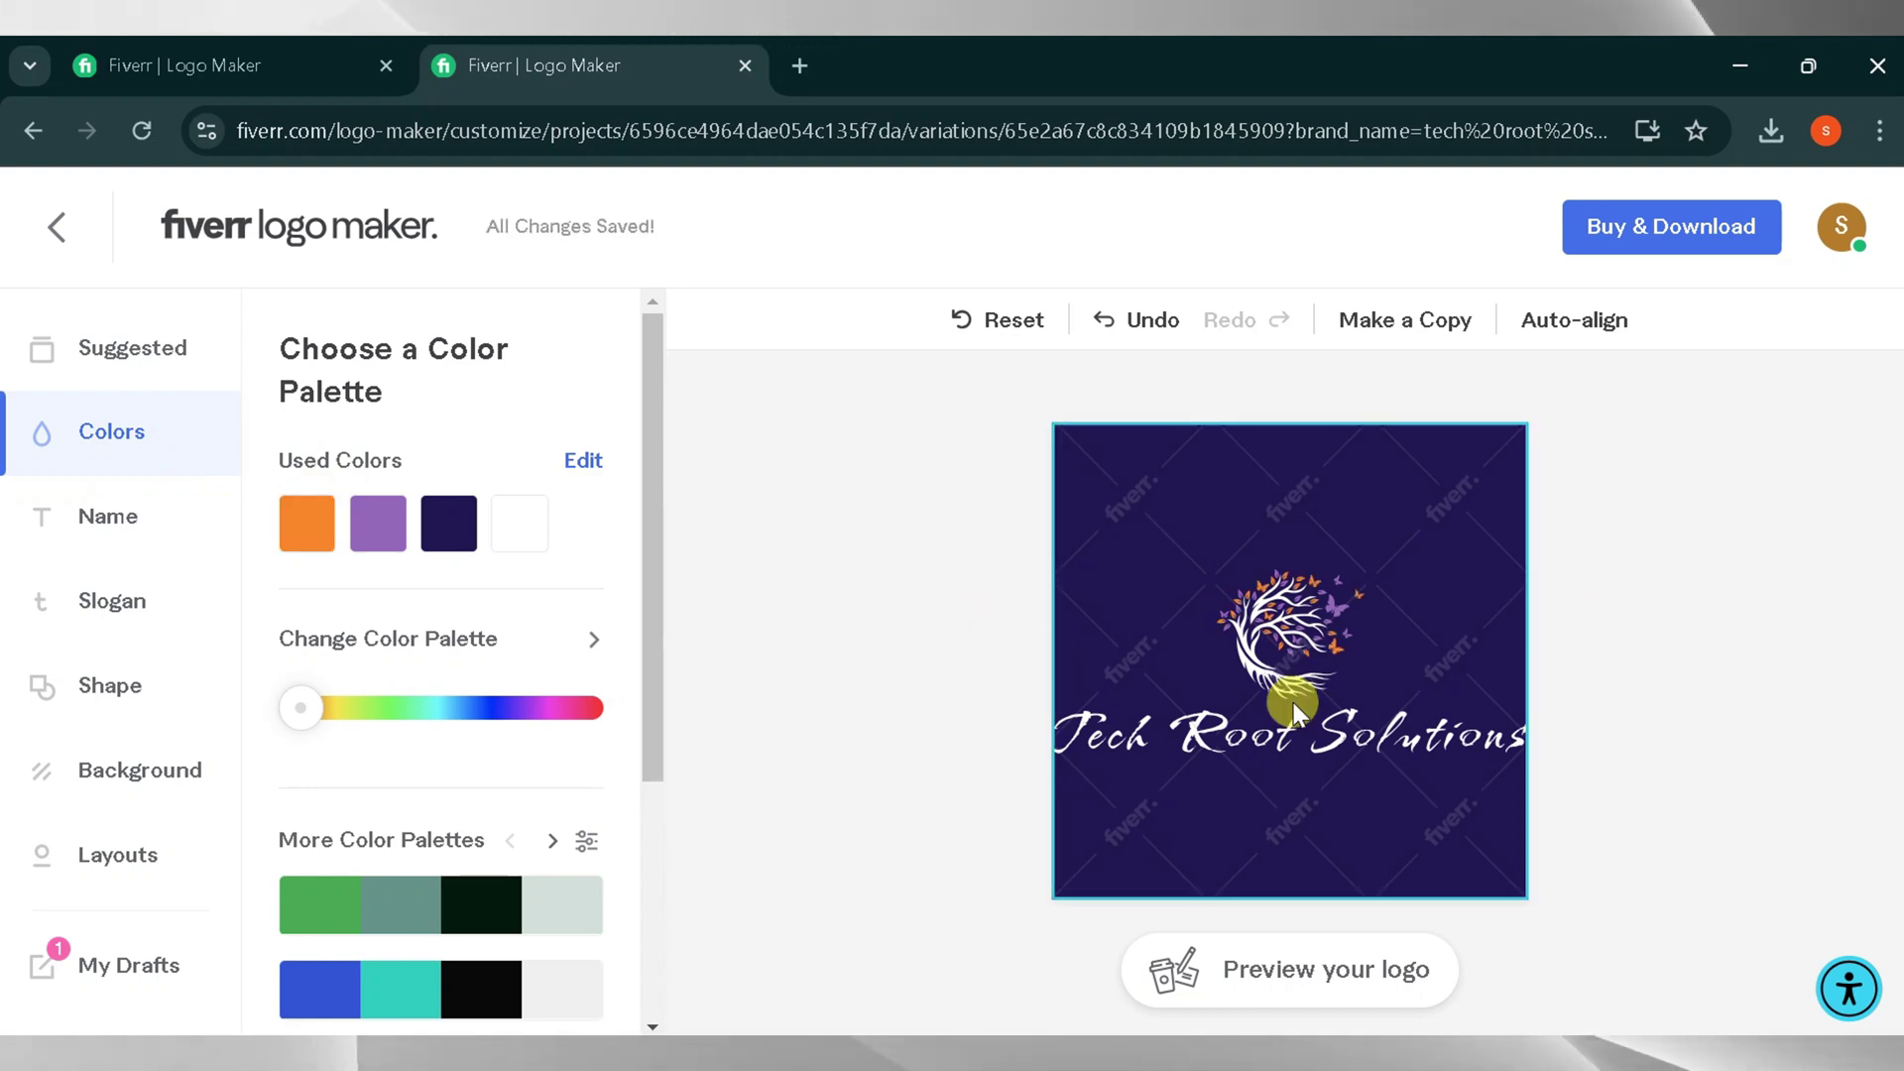